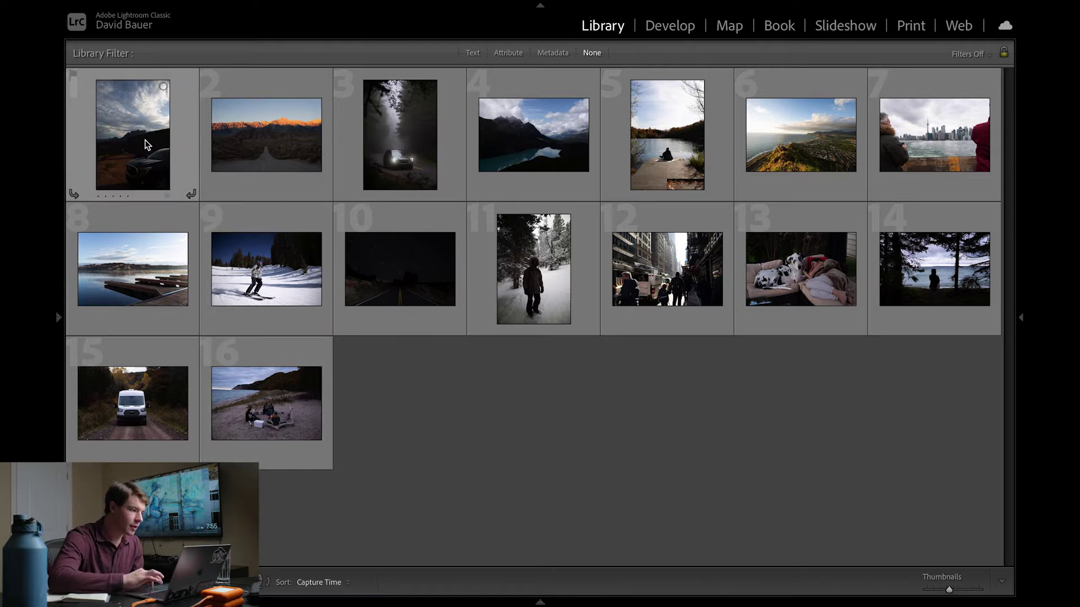
- Open the first photo, the car in the desert, for developing and straighten it to an angle of 0.26
{"action": "double_click", "coordinate": [145, 145]}
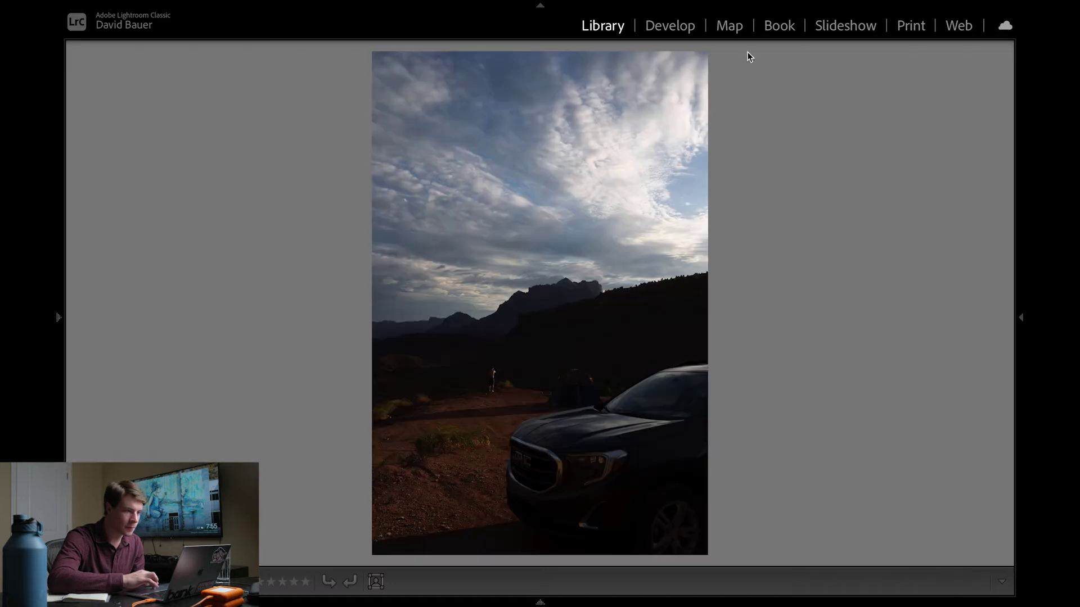
{"action": "left_click", "coordinate": [682, 23]}
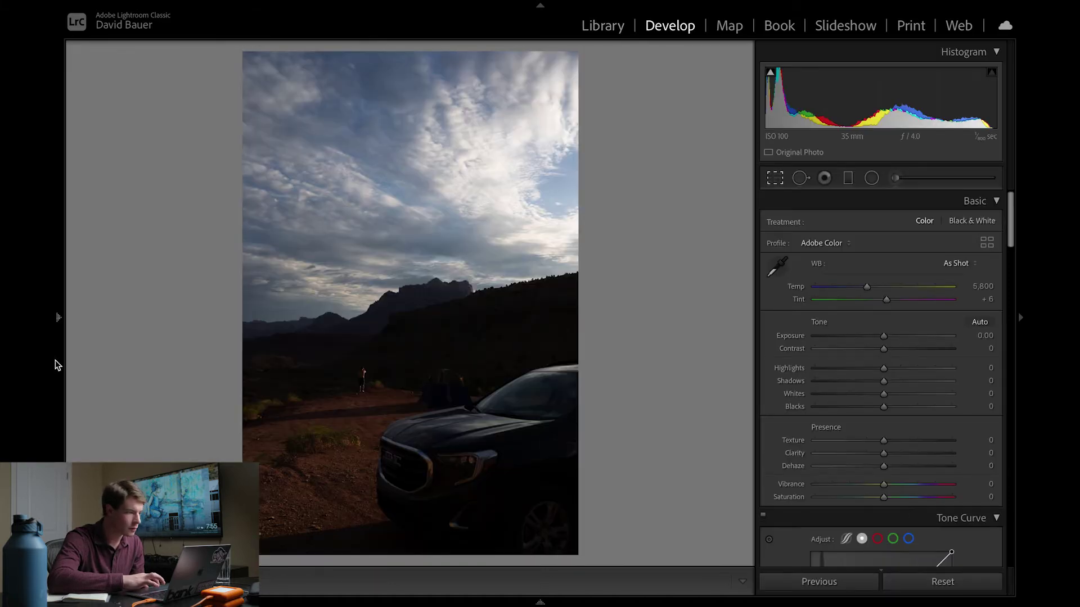
{"action": "left_click", "coordinate": [774, 178]}
{"action": "left_click_drag", "start_coordinate": [373, 563], "coordinate": [373, 562]}
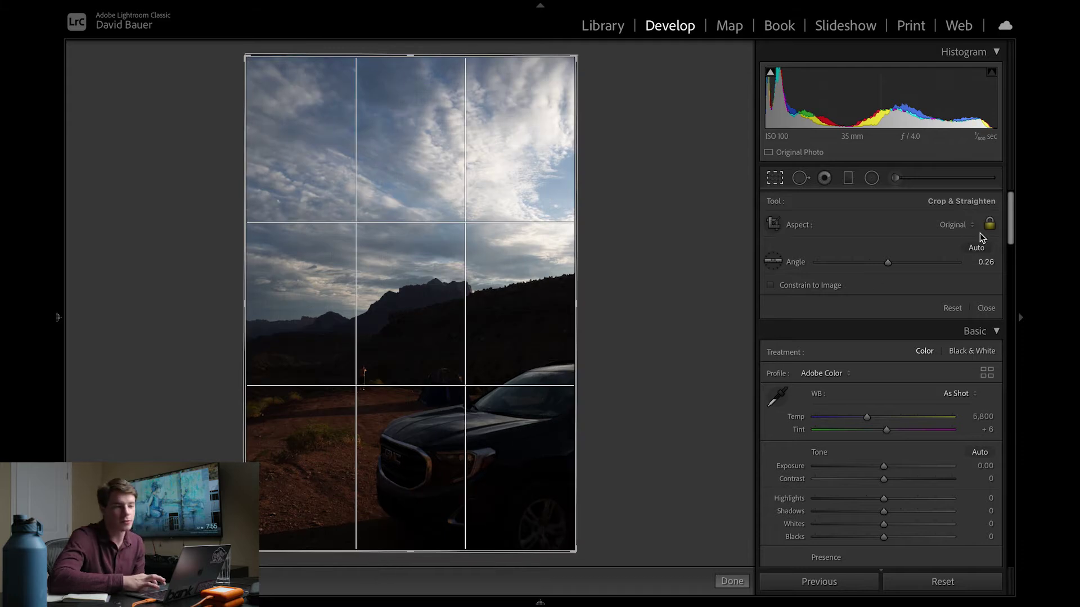
- Crop the desert photo to the 4 x 5 / 8 x 10 aspect, trimming the upper sky and tightening the frame slightly around the car
{"action": "left_click", "coordinate": [960, 226]}
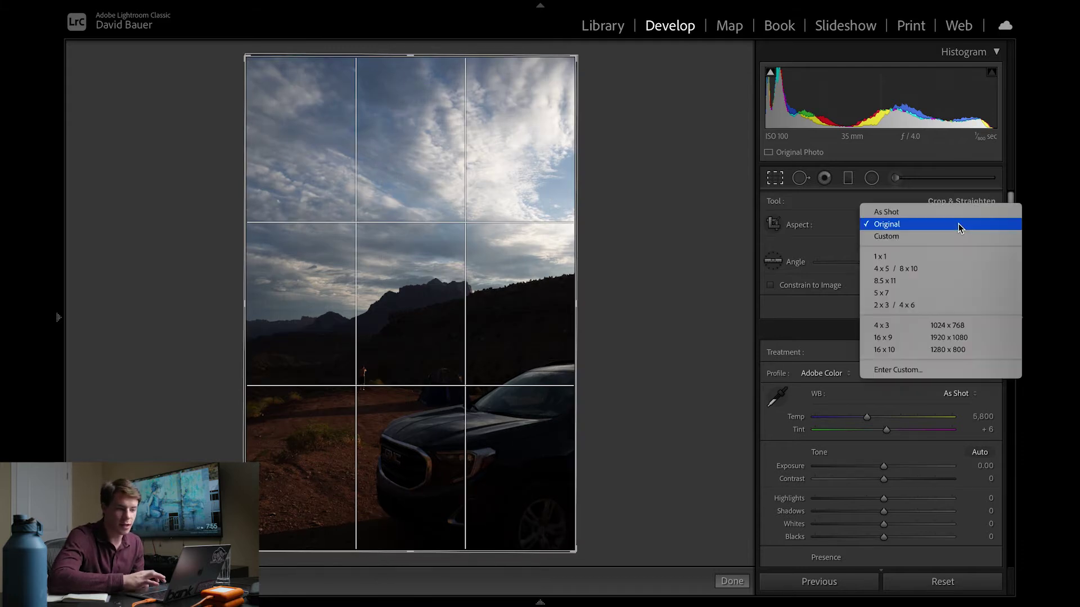
{"action": "left_click", "coordinate": [904, 268]}
{"action": "left_click_drag", "start_coordinate": [448, 313], "coordinate": [447, 192]}
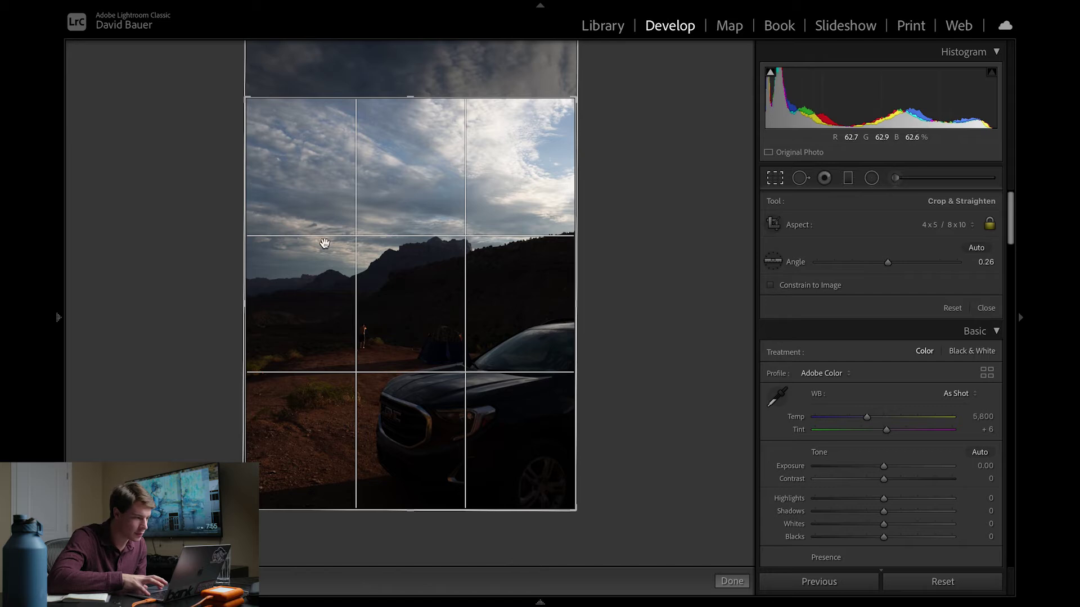
{"action": "left_click_drag", "start_coordinate": [244, 262], "coordinate": [251, 264]}
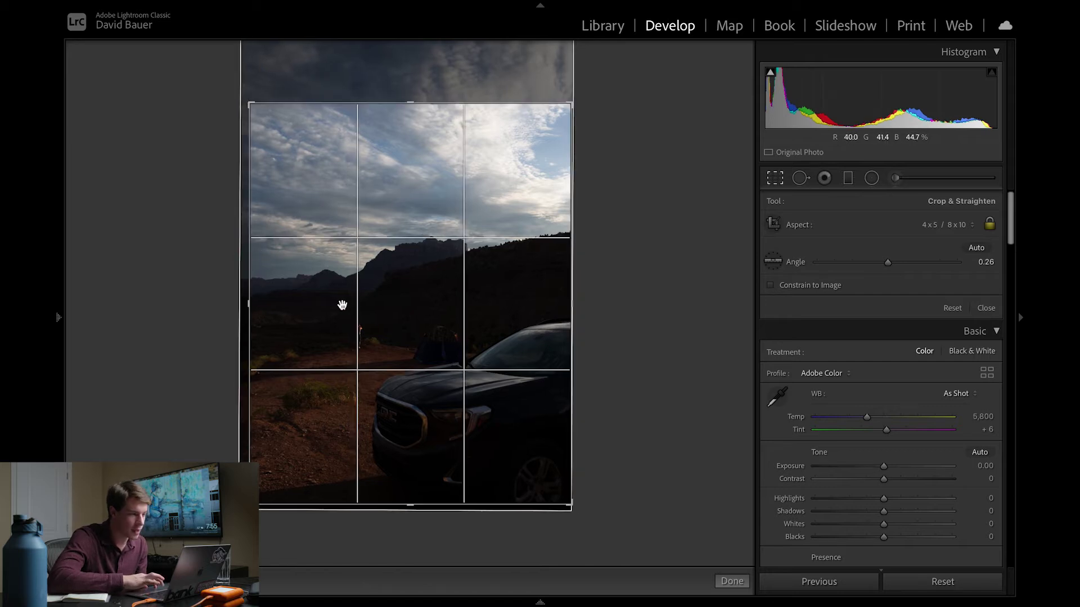
{"action": "key", "text": "Return"}
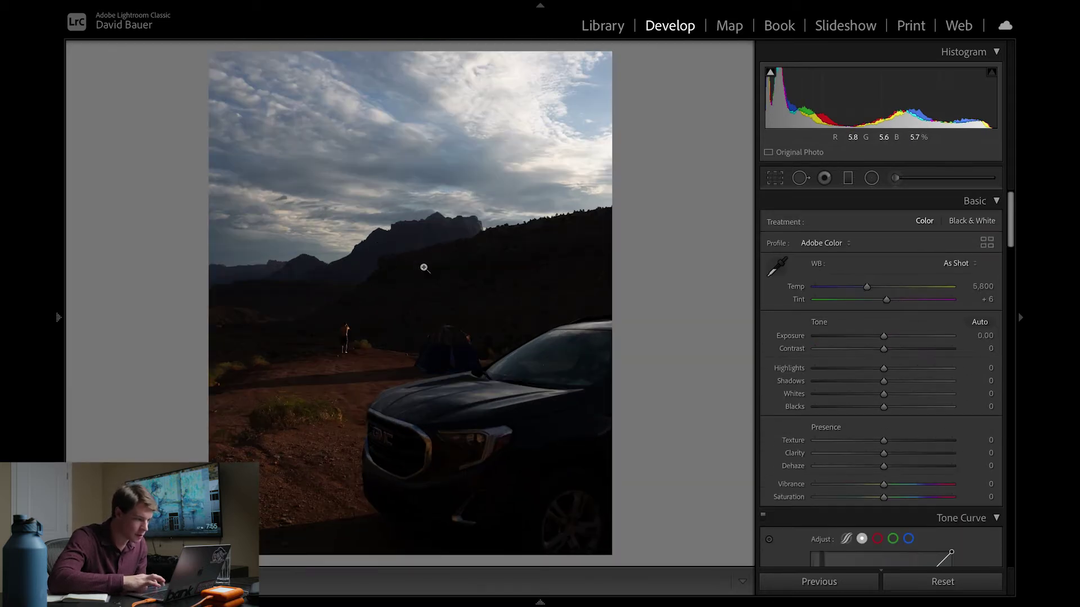
{"action": "left_click", "coordinate": [775, 178]}
{"action": "left_click_drag", "start_coordinate": [441, 313], "coordinate": [443, 314]}
{"action": "key", "text": "Return"}
- Apply the Utah 1 preset to the desert photo and set Exposure to +1.85 and Whites to −37
{"action": "mouse_move", "coordinate": [55, 340]}
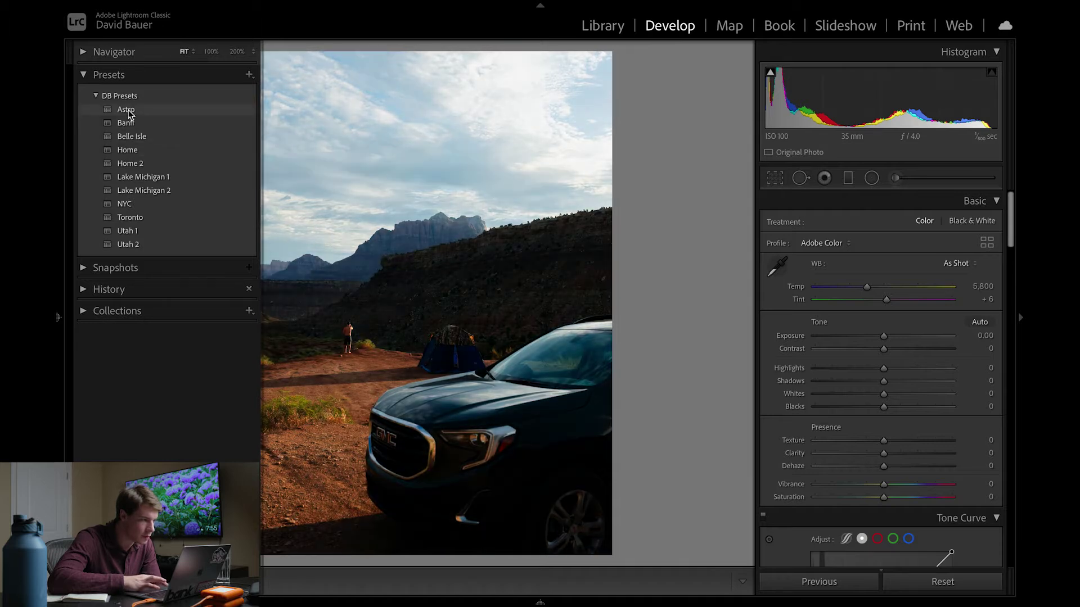
{"action": "left_click", "coordinate": [128, 234]}
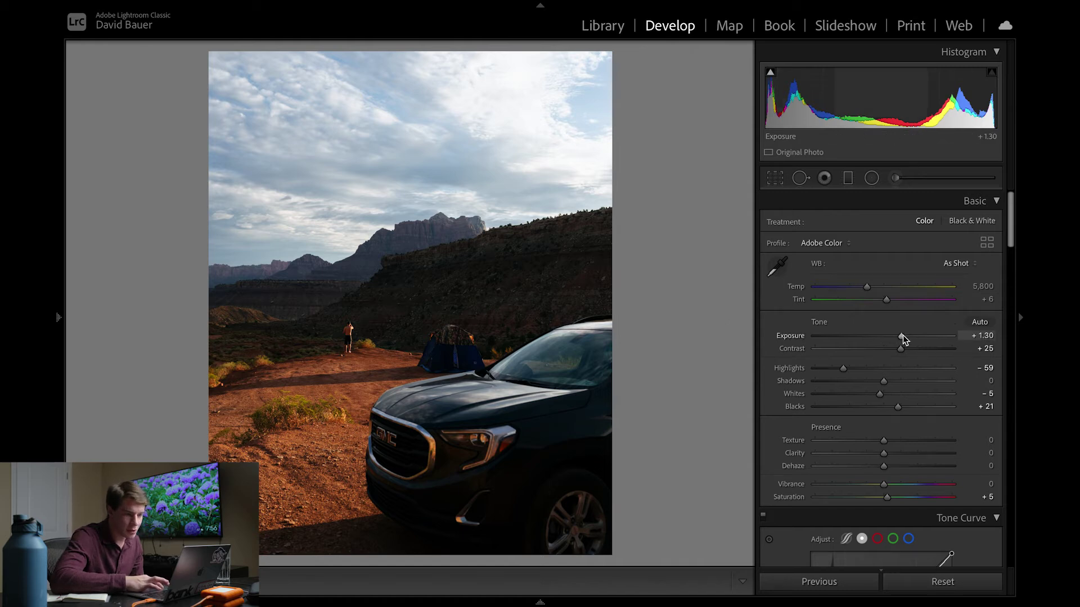
{"action": "left_click_drag", "start_coordinate": [902, 336], "coordinate": [909, 339]}
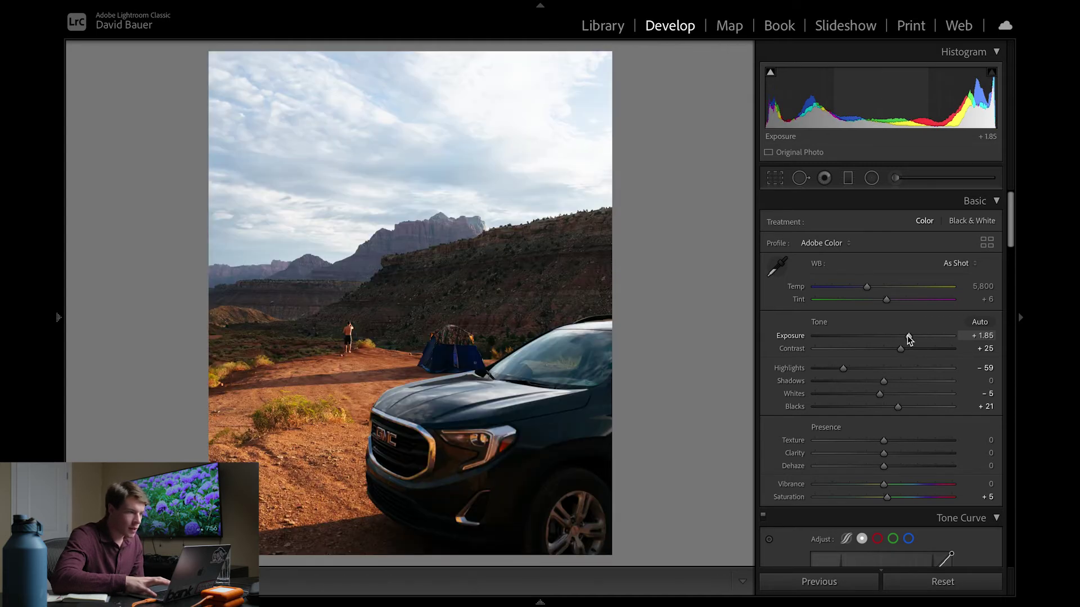
{"action": "left_click_drag", "start_coordinate": [880, 394], "coordinate": [856, 397]}
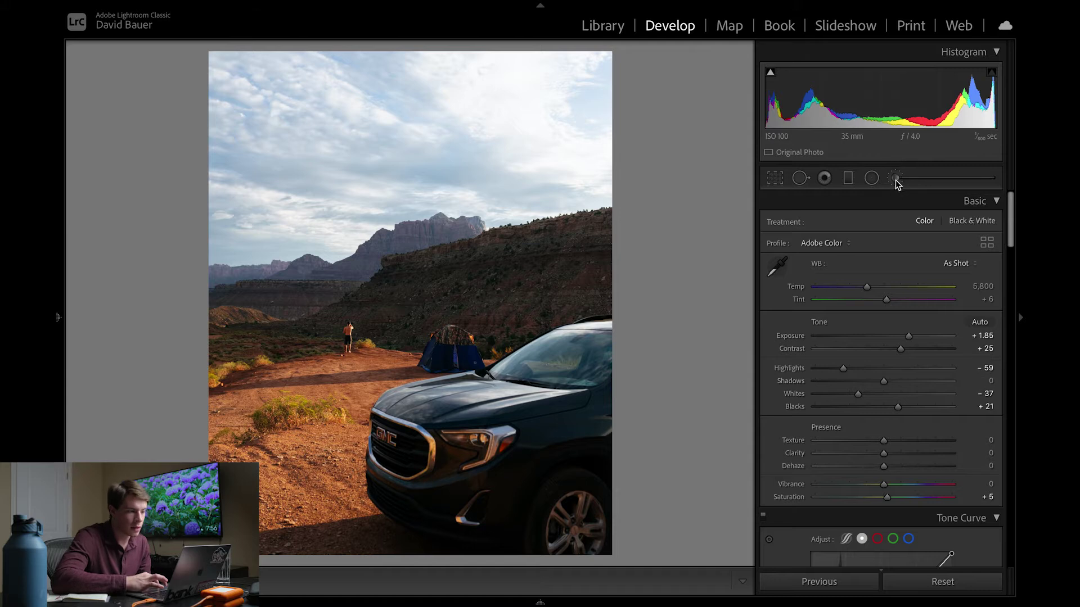
- Paint an adjustment brush mask with Contrast 20 over foreground details, using a smaller brush for the bush on the red ground
{"action": "left_click", "coordinate": [895, 179]}
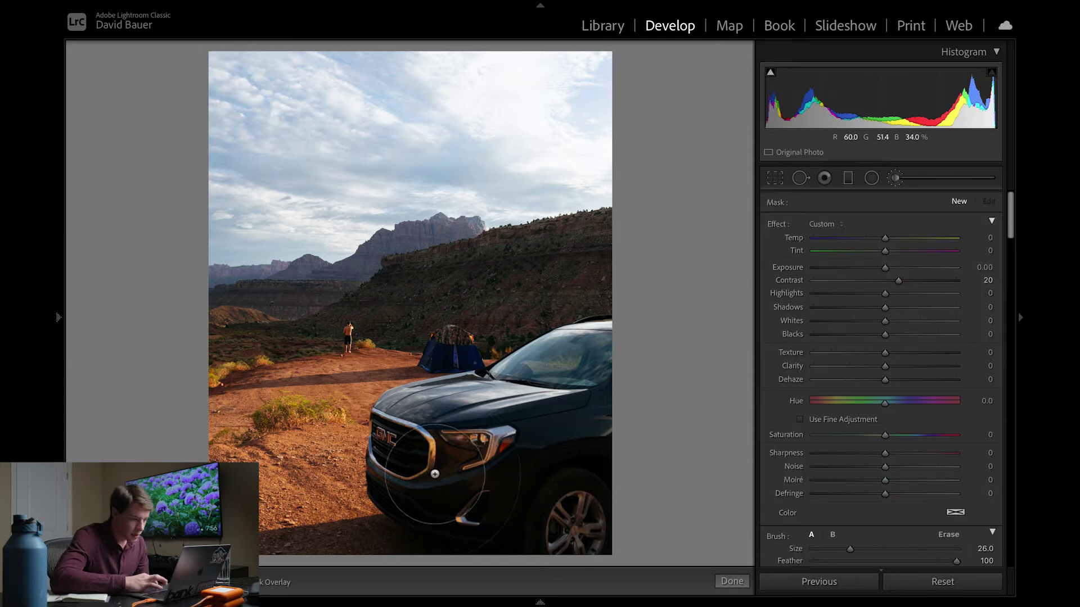
{"action": "scroll", "coordinate": [405, 450], "scroll_direction": "down", "scroll_amount": 5}
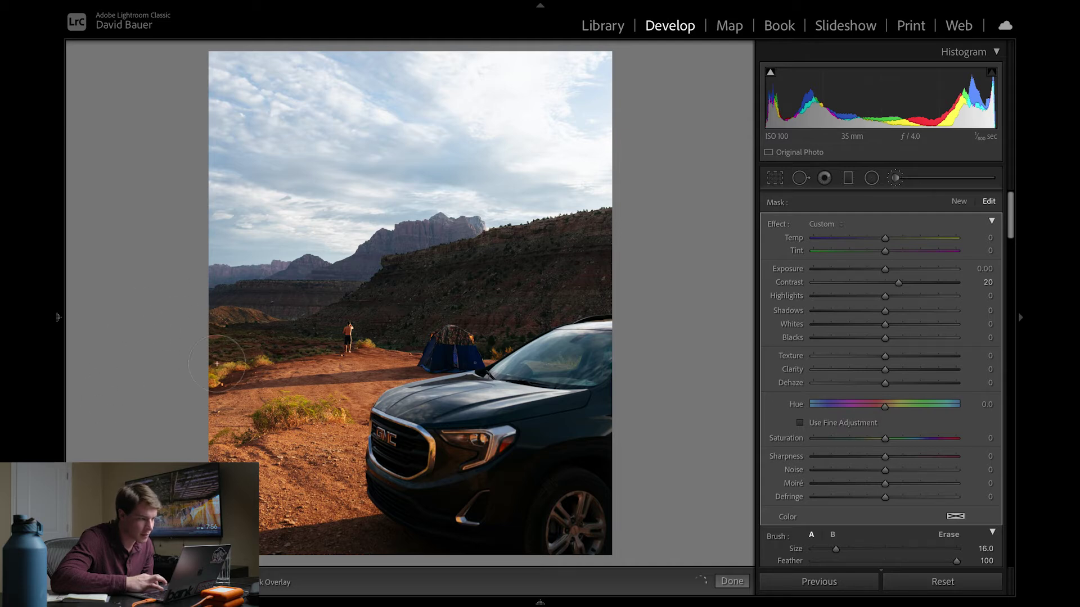
{"action": "key", "text": "bracketleft"}
{"action": "key", "text": "bracketleft"}
{"action": "key", "text": "bracketleft"}
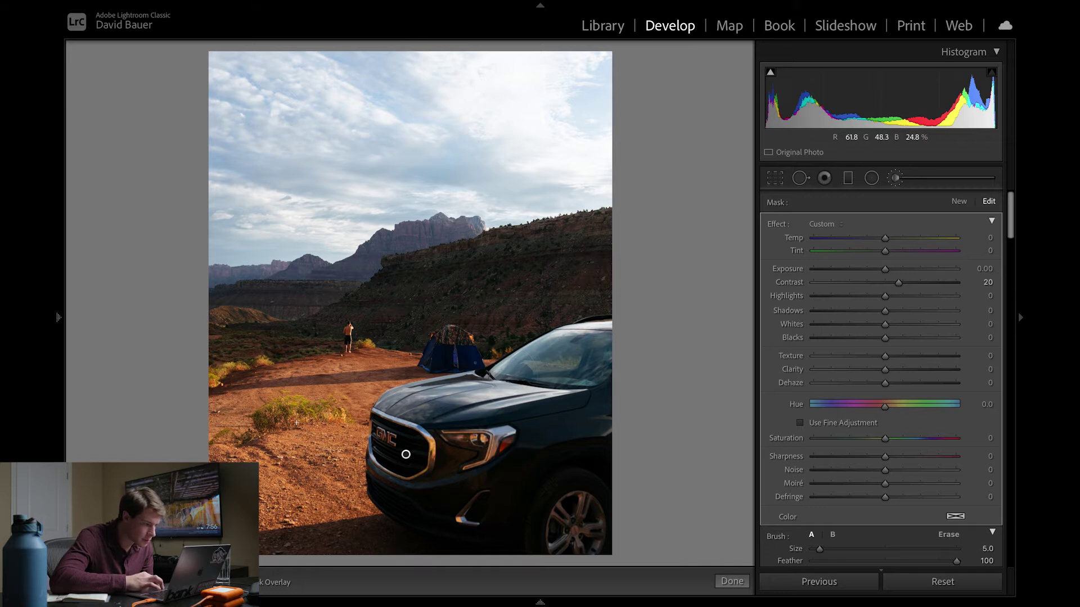
{"action": "key", "text": "bracketright"}
{"action": "mouse_move", "coordinate": [291, 421]}
{"action": "left_mouse_down"}
{"action": "mouse_move", "coordinate": [298, 411]}
{"action": "mouse_move", "coordinate": [340, 413]}
{"action": "left_mouse_up"}
{"action": "key", "text": "k"}
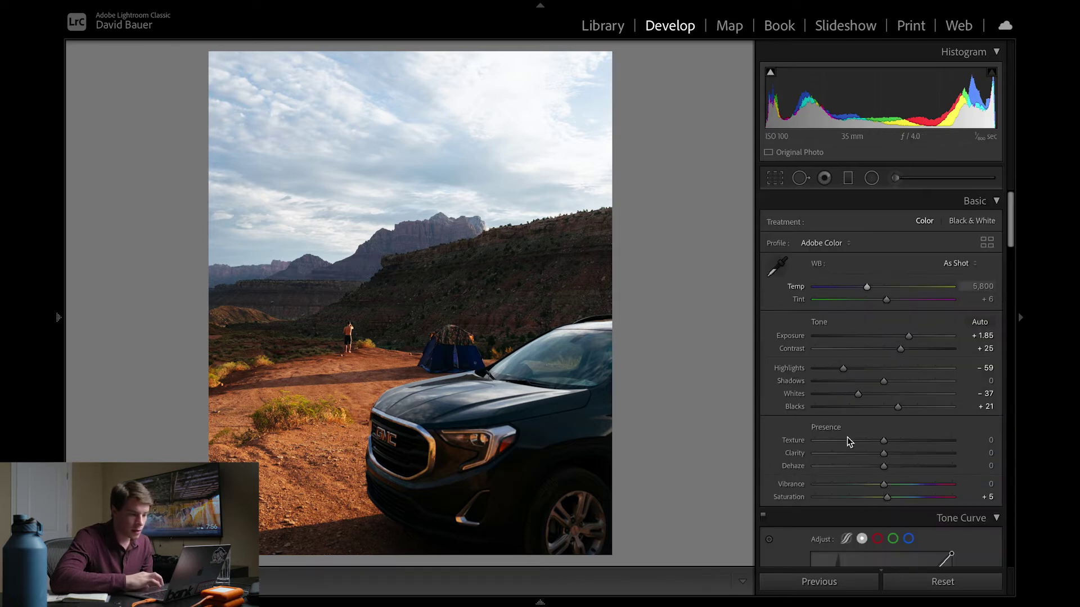
- Compare the edited desert photo with its unedited version several times
{"action": "scroll", "coordinate": [846, 437], "scroll_direction": "down", "scroll_amount": 5}
{"action": "key", "text": "backslash"}
{"action": "key", "text": "backslash"}
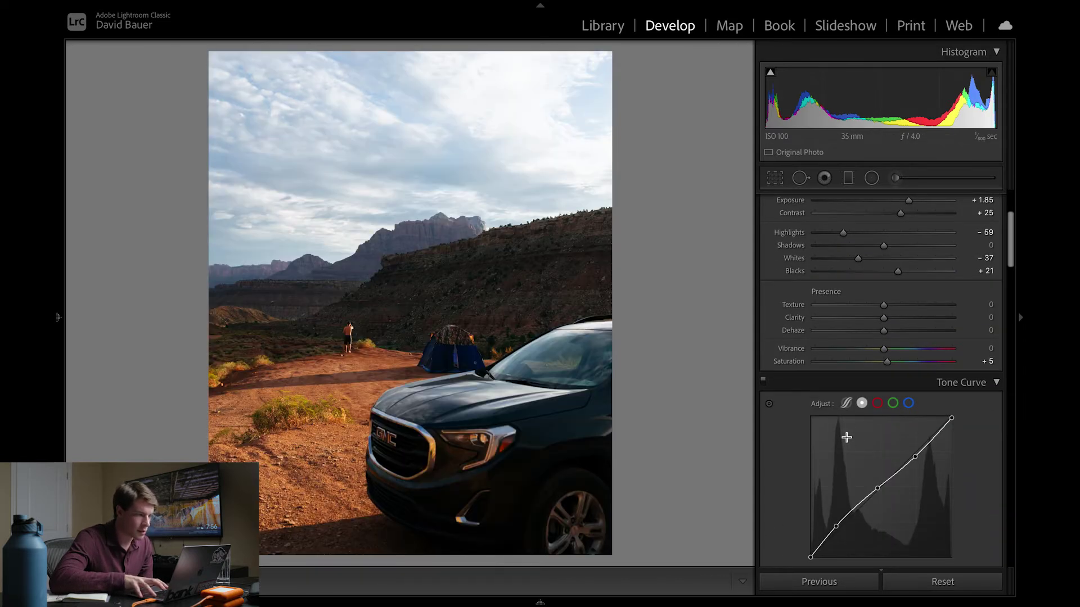
{"action": "key", "text": "backslash"}
{"action": "key", "text": "backslash"}
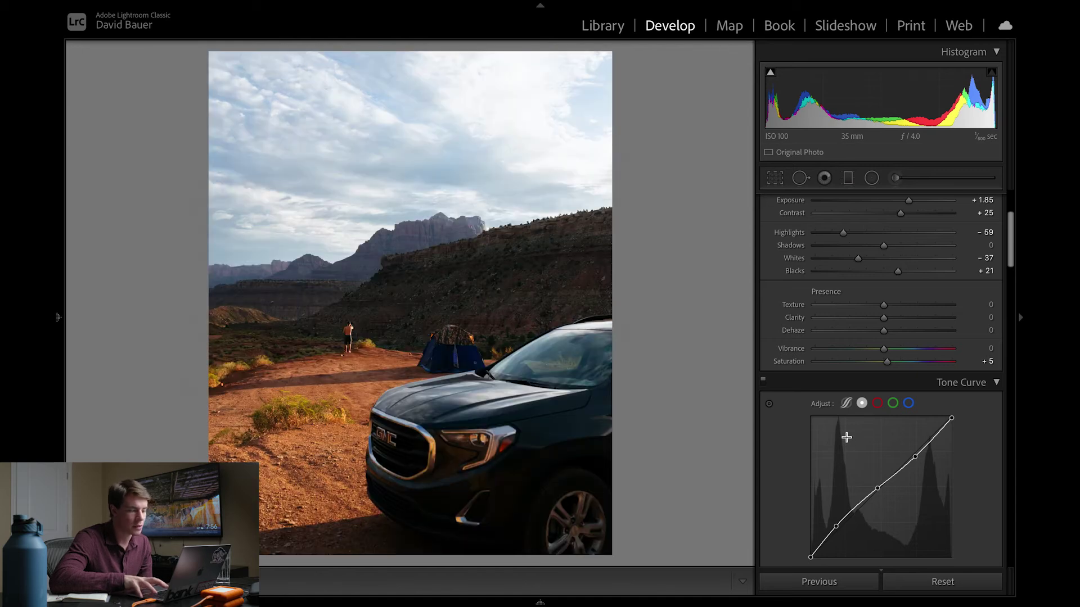
{"action": "key", "text": "backslash"}
{"action": "key", "text": "backslash"}
{"action": "key", "text": "backslash"}
{"action": "key", "text": "backslash"}
{"action": "key", "text": "backslash"}
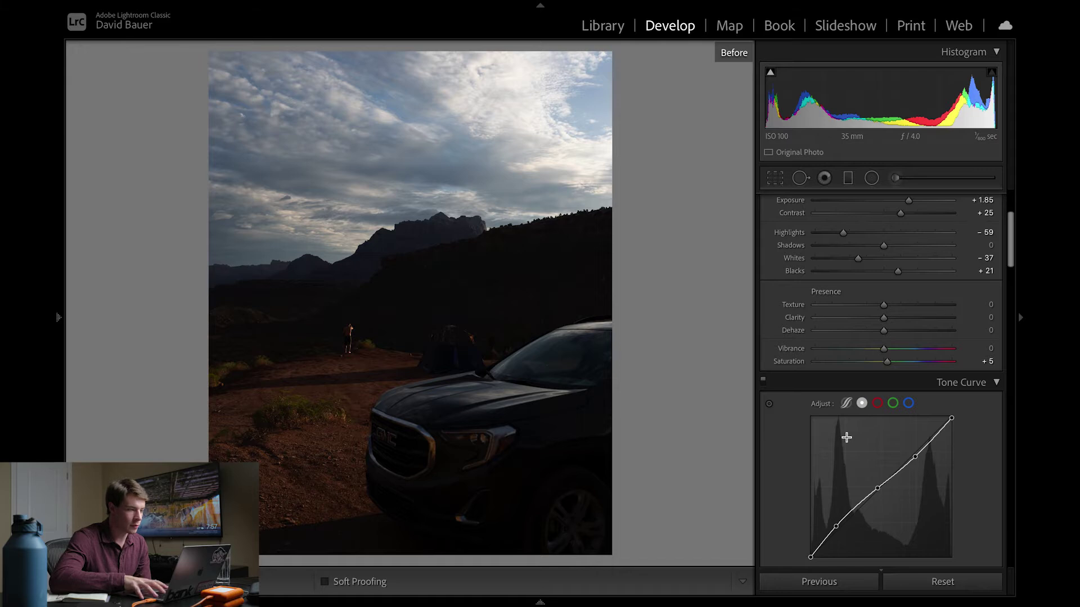
{"action": "key", "text": "backslash"}
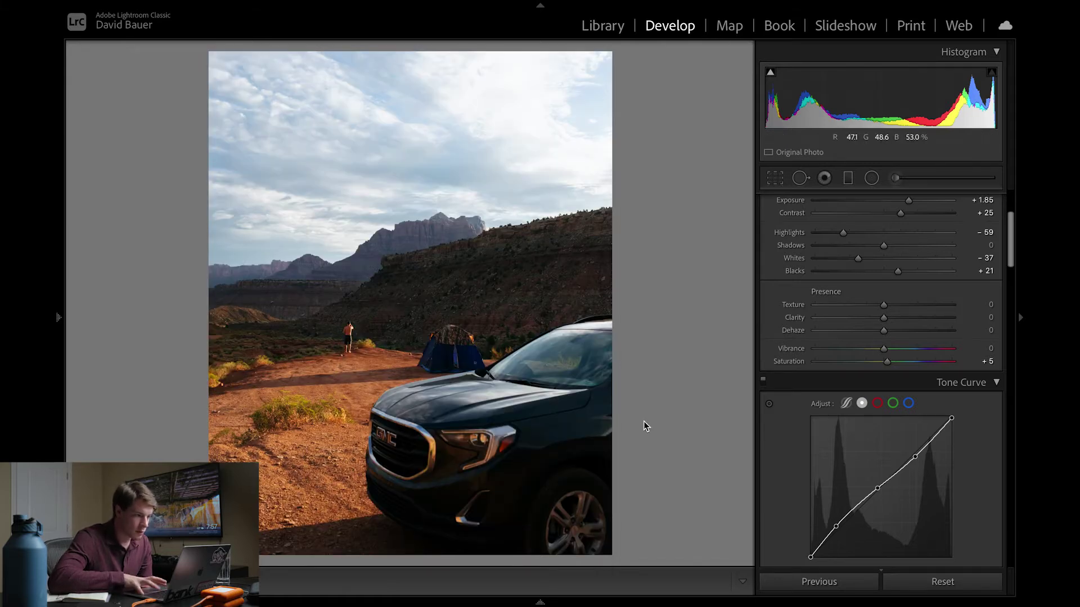
- Go to the next photo, the mountain road, and straighten it to an angle of 0.87
{"action": "key", "text": "Right"}
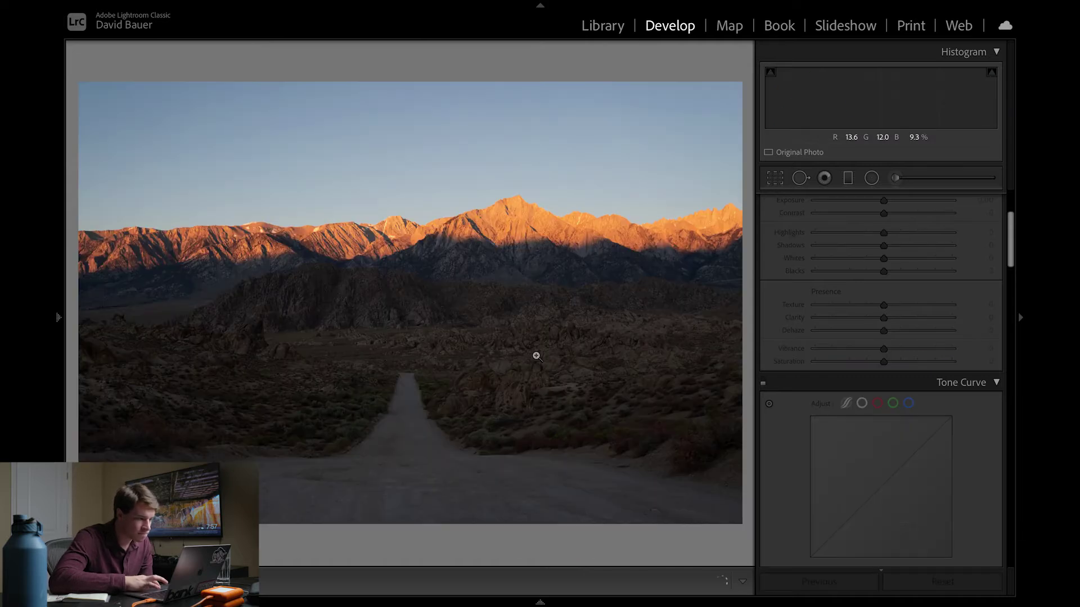
{"action": "left_click", "coordinate": [775, 179]}
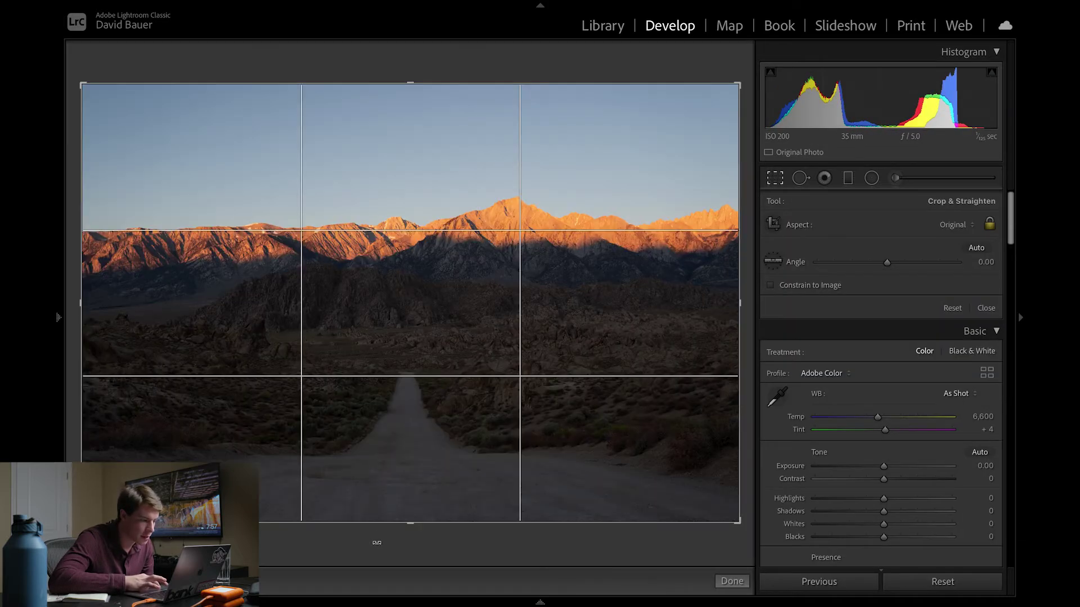
{"action": "left_click_drag", "start_coordinate": [374, 542], "coordinate": [374, 543]}
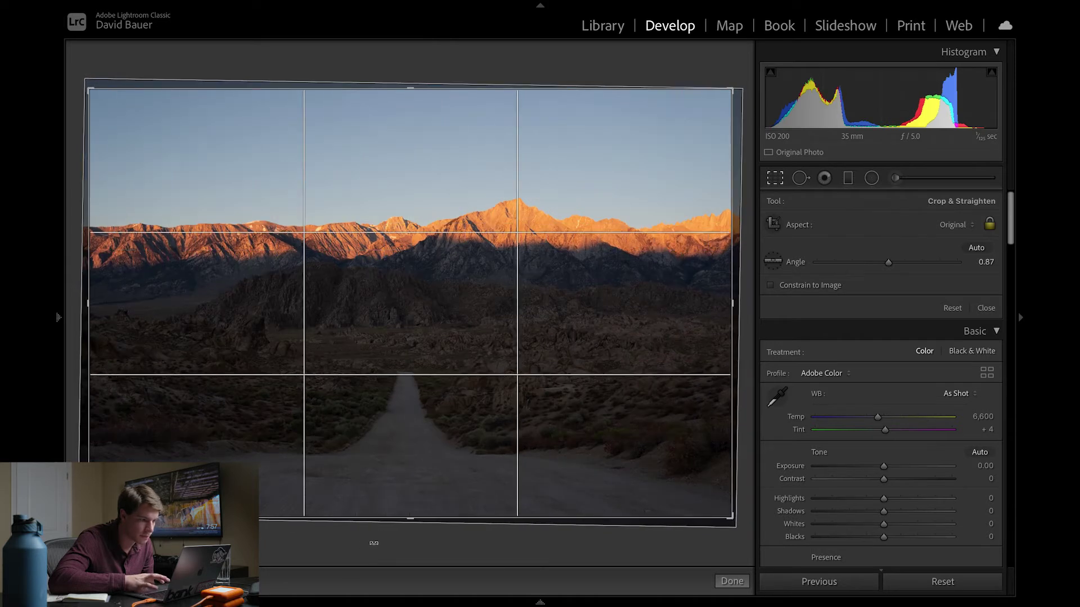
- Crop the mountain road photo to 16 x 9, reposition the frame over the road and peaks, and fine-tune the angle to about 1.04
{"action": "left_click", "coordinate": [956, 228]}
{"action": "left_click", "coordinate": [904, 337]}
{"action": "left_click_drag", "start_coordinate": [522, 327], "coordinate": [521, 294]}
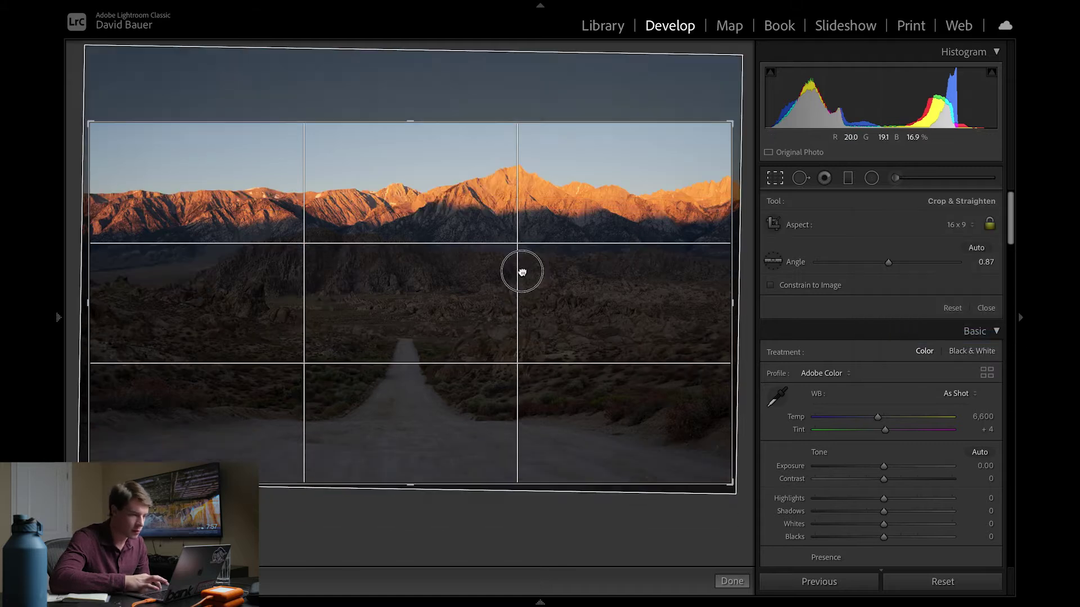
{"action": "left_click_drag", "start_coordinate": [420, 521], "coordinate": [402, 497]}
{"action": "left_click_drag", "start_coordinate": [429, 408], "coordinate": [422, 424]}
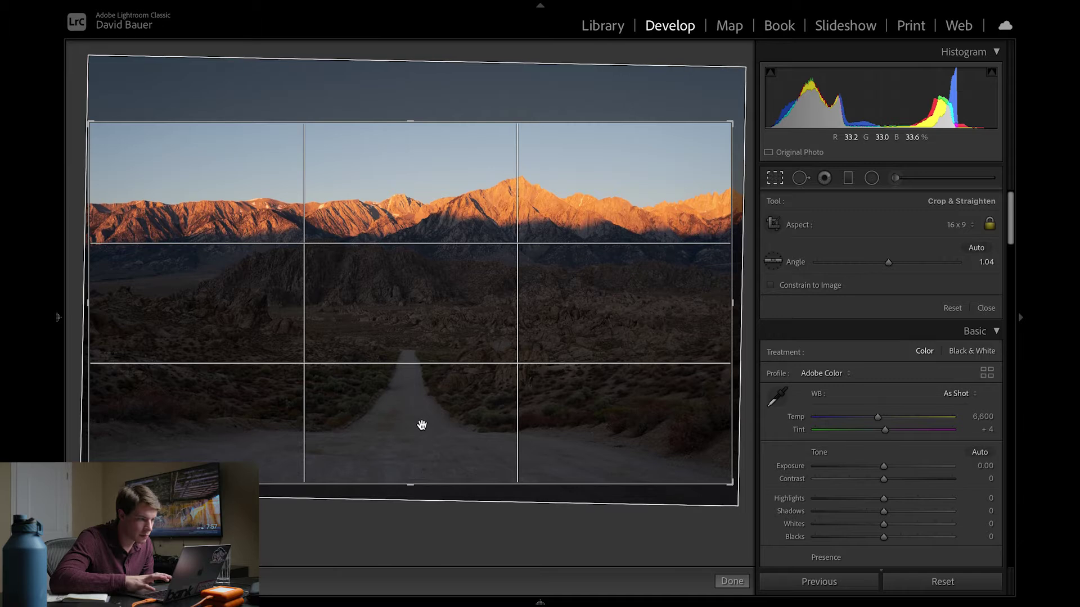
{"action": "key", "text": "Return"}
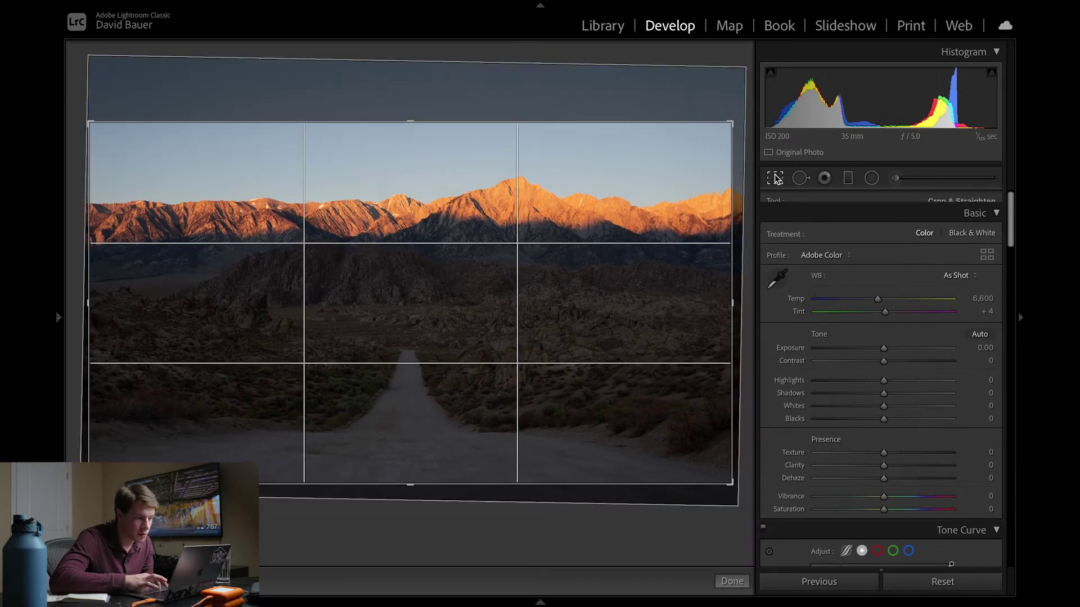
{"action": "left_click", "coordinate": [775, 178]}
{"action": "left_click_drag", "start_coordinate": [432, 505], "coordinate": [433, 505]}
{"action": "key", "text": "Return"}
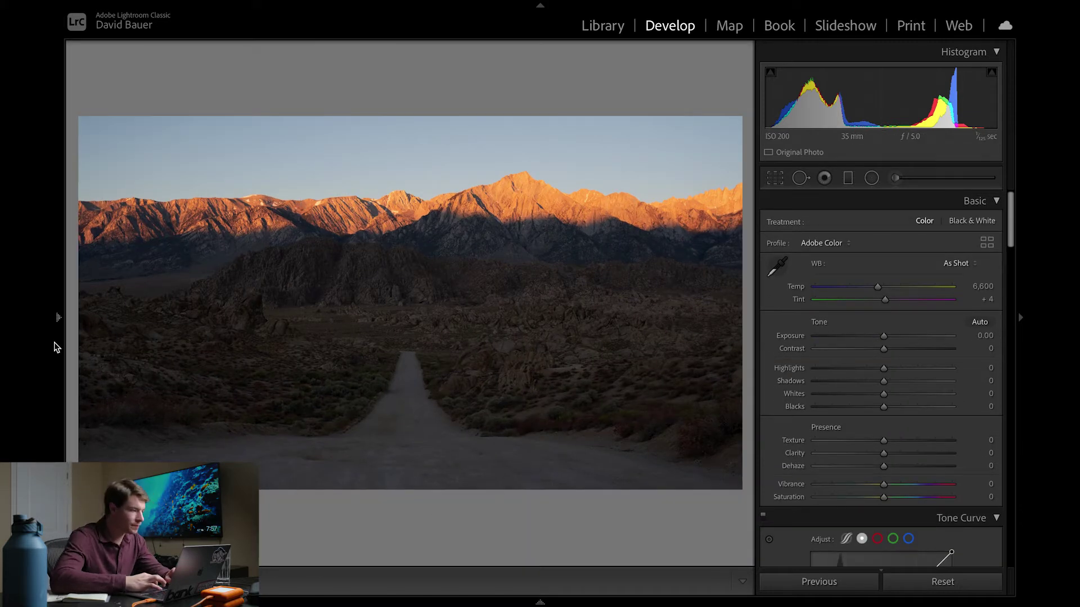
- Try the Utah 2 and Utah 1 presets on the mountain road photo
{"action": "mouse_move", "coordinate": [54, 307]}
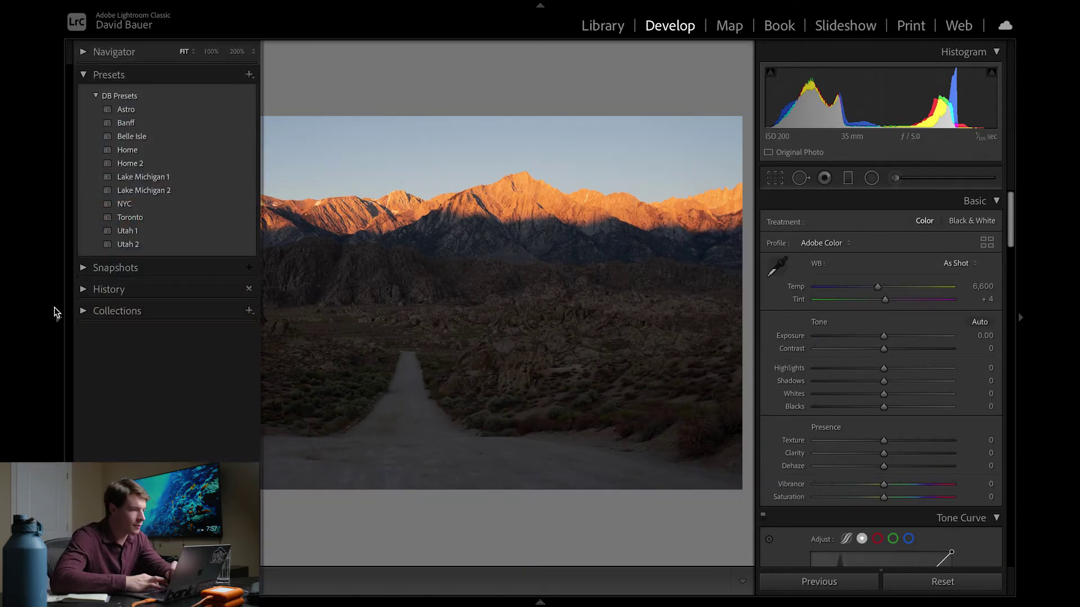
{"action": "left_click", "coordinate": [129, 245]}
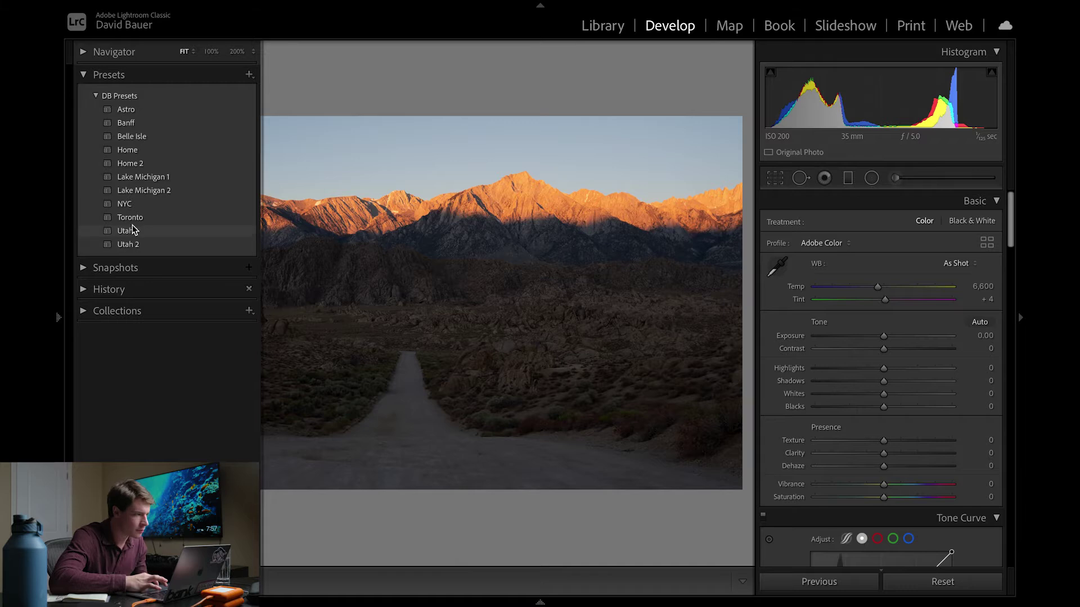
{"action": "left_click", "coordinate": [133, 230]}
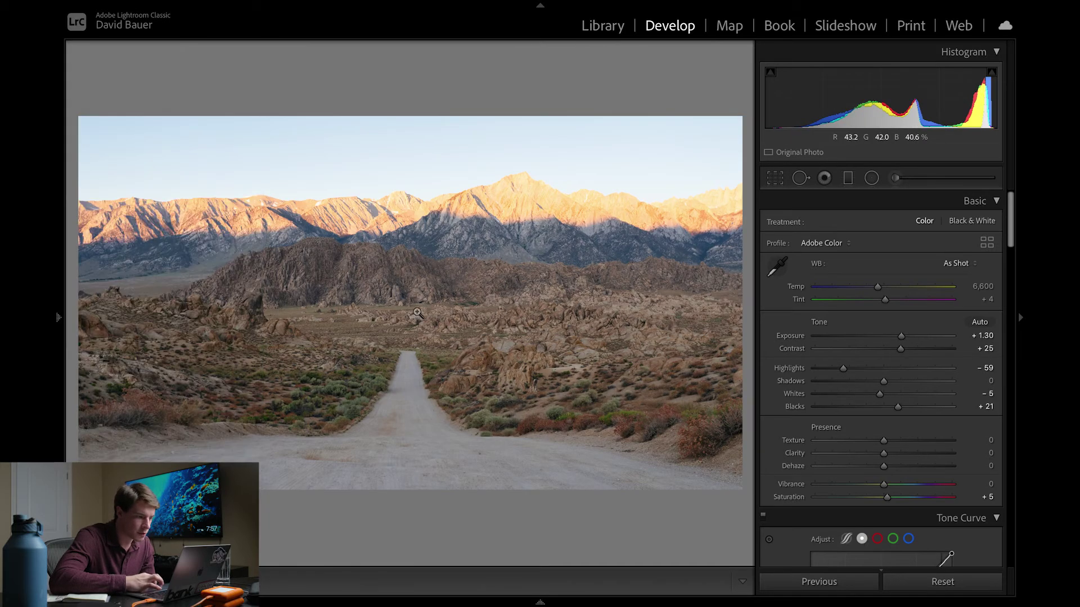
- Apply the Banff preset to the mountain road photo and set the white balance to Temp 6,063 and Tint −3
{"action": "mouse_move", "coordinate": [58, 308]}
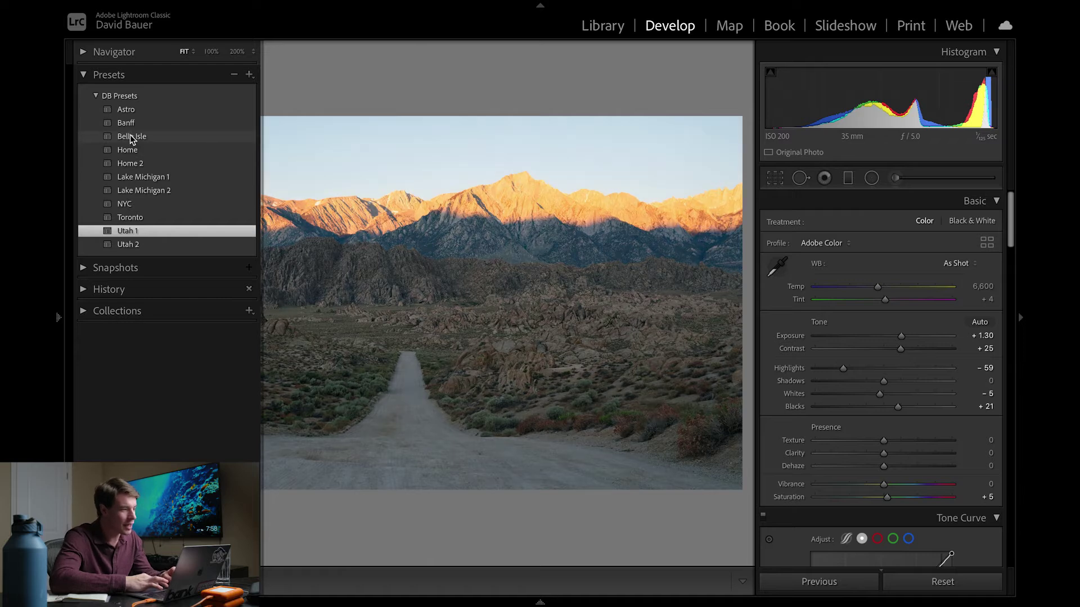
{"action": "left_click", "coordinate": [128, 124]}
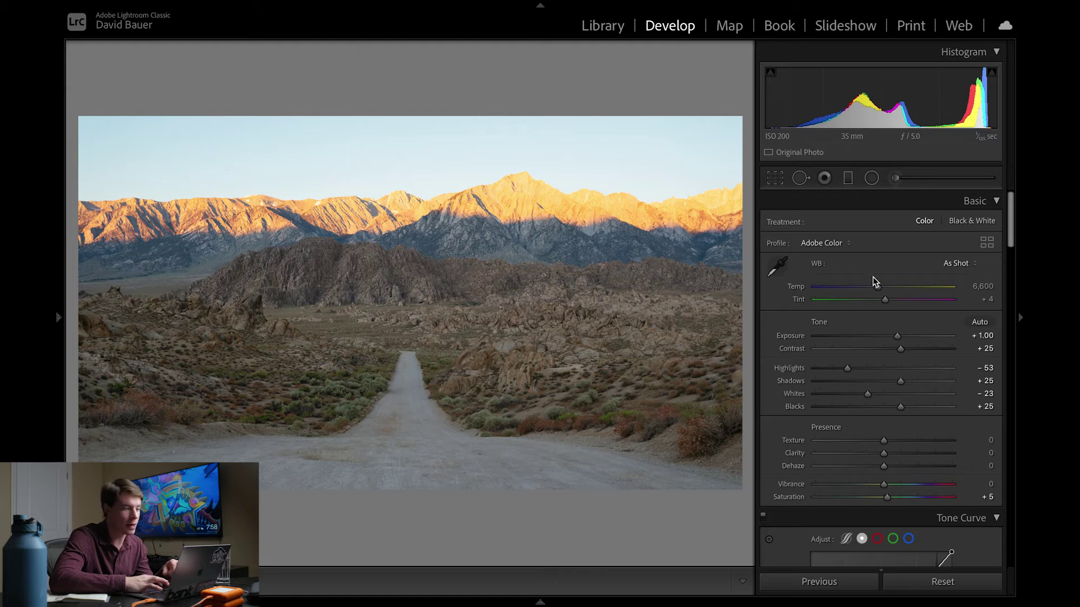
{"action": "left_click_drag", "start_coordinate": [880, 291], "coordinate": [872, 293]}
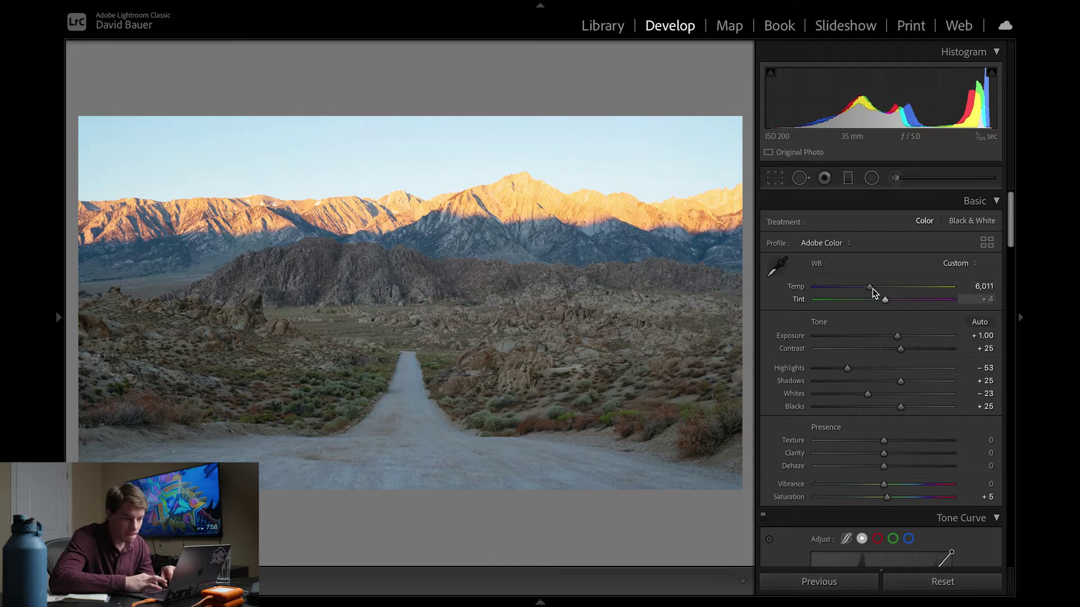
{"action": "left_click_drag", "start_coordinate": [871, 288], "coordinate": [872, 288]}
{"action": "double_click", "coordinate": [886, 300]}
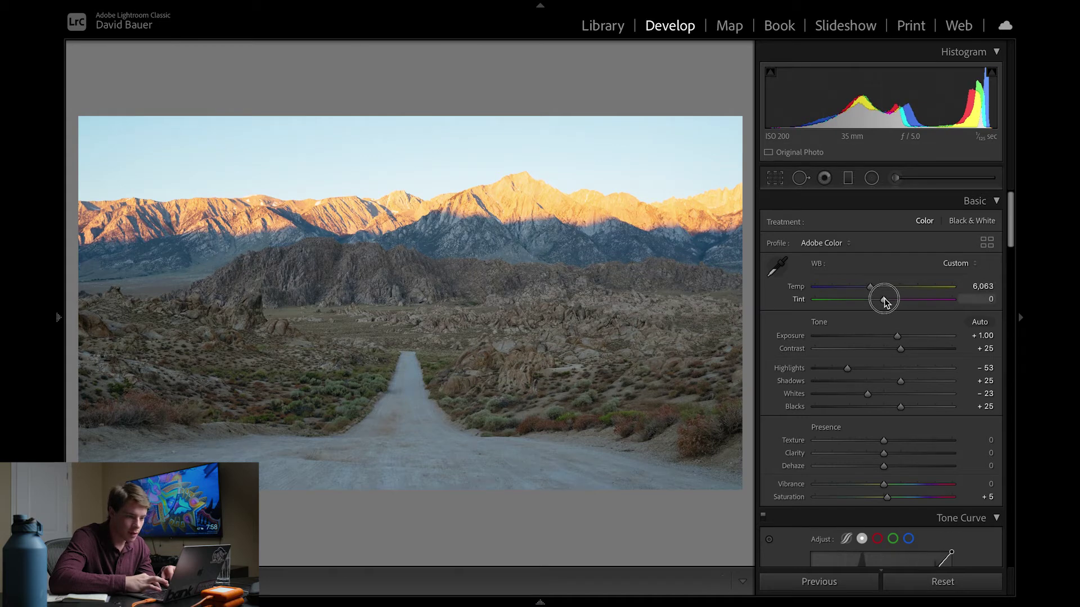
{"action": "left_click_drag", "start_coordinate": [883, 299], "coordinate": [882, 300]}
- Compare the edited mountain road photo with its unedited version, keeping Exposure at +1.00
{"action": "key", "text": "backslash"}
{"action": "key", "text": "backslash"}
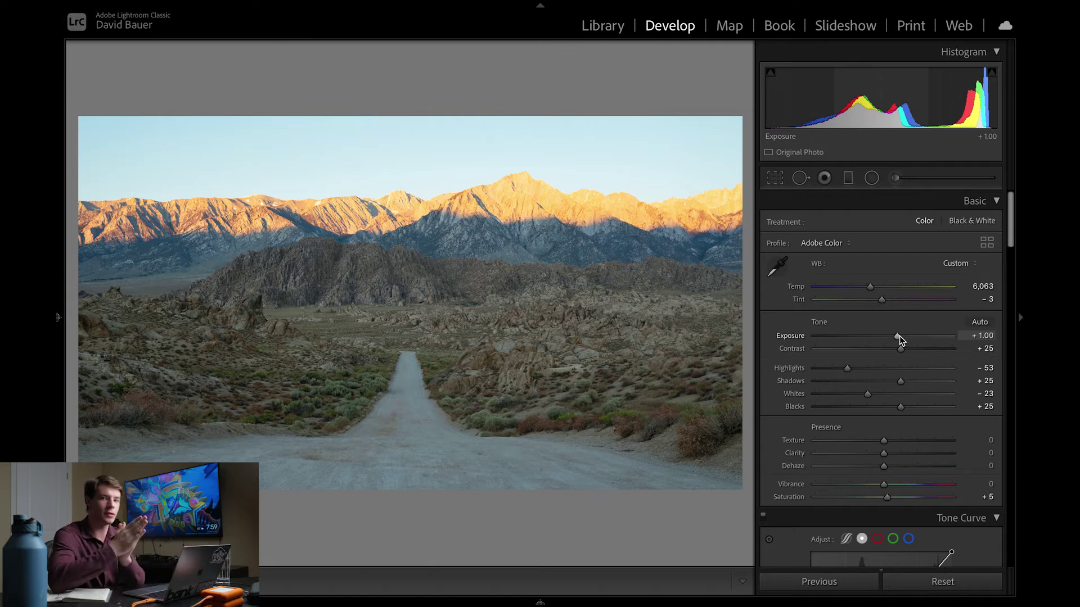
{"action": "left_click_drag", "start_coordinate": [899, 336], "coordinate": [900, 338]}
{"action": "key", "text": "backslash"}
{"action": "key", "text": "backslash"}
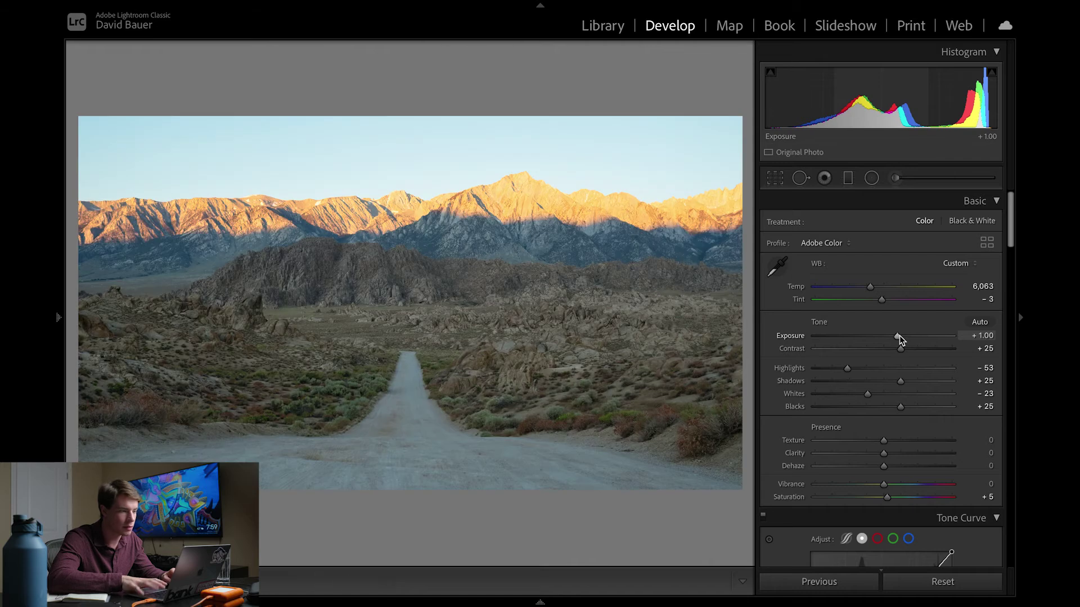
- Brush an adjustment with Contrast 20 over the desert foreground on both sides of the road and compare with the unedited photo
{"action": "left_click", "coordinate": [895, 178]}
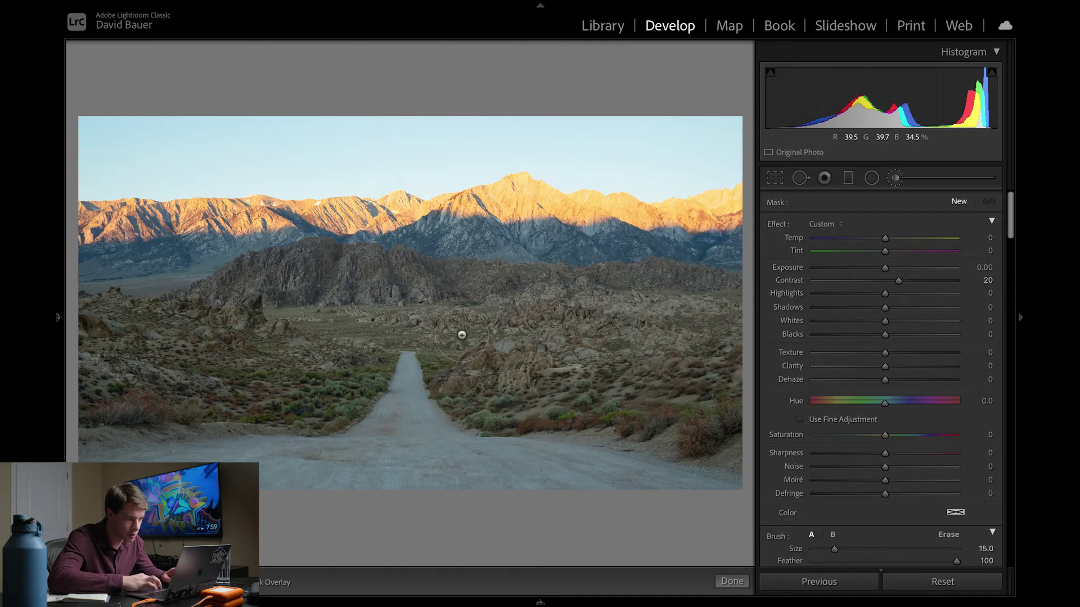
{"action": "key", "text": "bracketright"}
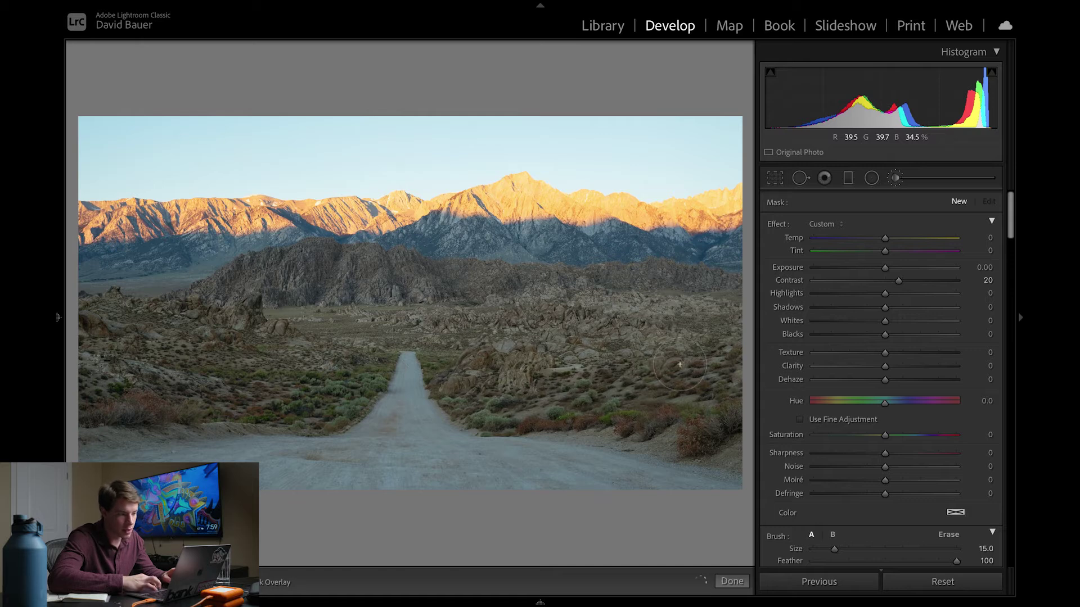
{"action": "left_click", "coordinate": [593, 322]}
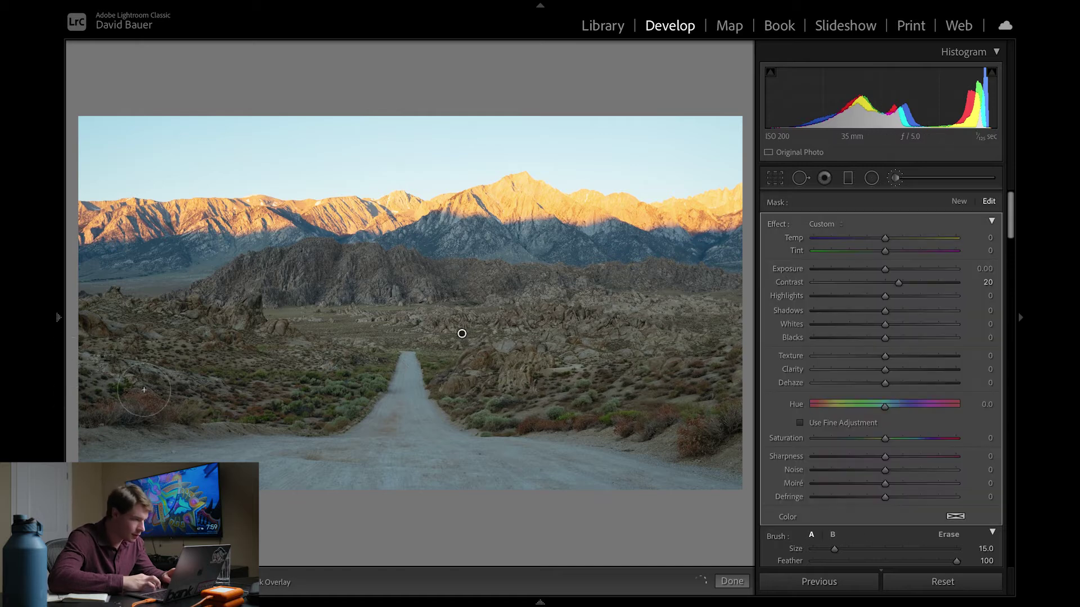
{"action": "mouse_move", "coordinate": [83, 327]}
{"action": "left_mouse_down"}
{"action": "mouse_move", "coordinate": [300, 352]}
{"action": "mouse_move", "coordinate": [317, 363]}
{"action": "mouse_move", "coordinate": [242, 341]}
{"action": "mouse_move", "coordinate": [321, 387]}
{"action": "mouse_move", "coordinate": [168, 344]}
{"action": "left_mouse_up"}
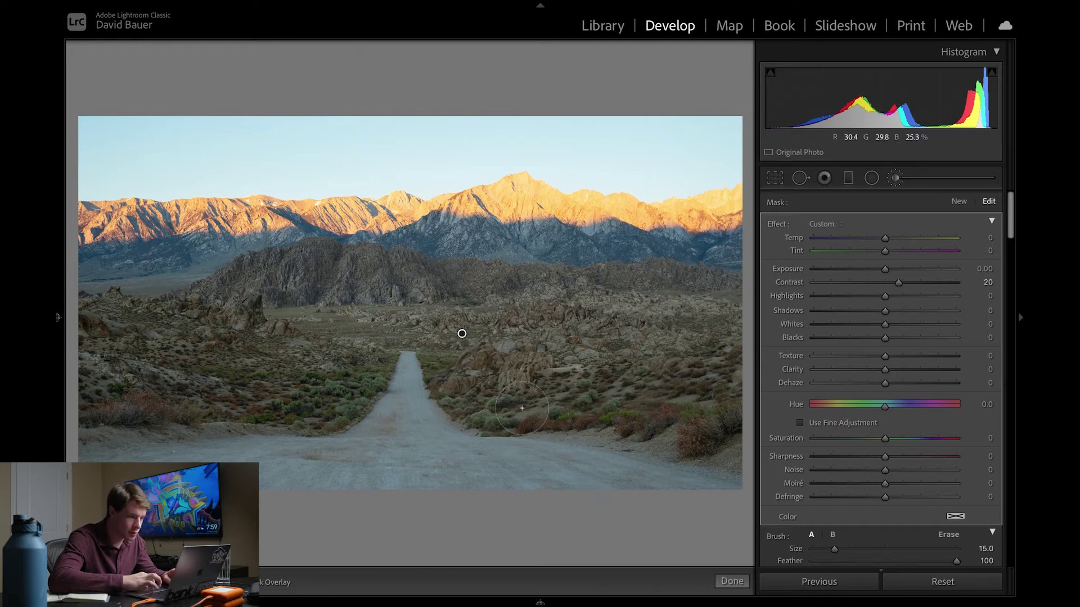
{"action": "key", "text": "k"}
{"action": "key", "text": "backslash"}
{"action": "key", "text": "backslash"}
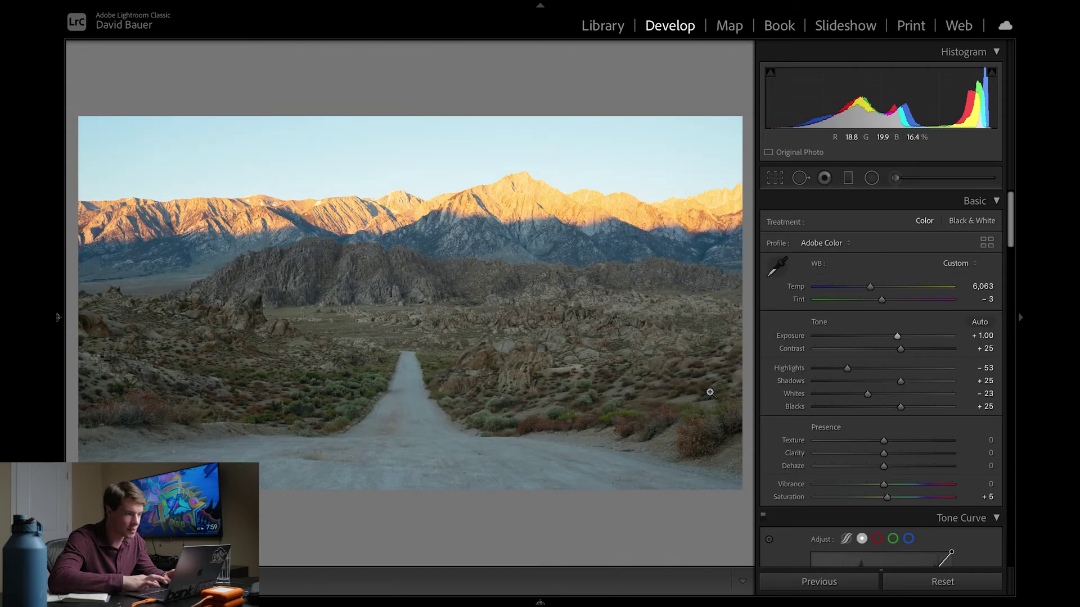
- Lower the Yellow luminance of the mountain road photo to −12
{"action": "scroll", "coordinate": [876, 451], "scroll_direction": "down", "scroll_amount": 10}
{"action": "scroll", "coordinate": [875, 452], "scroll_direction": "down", "scroll_amount": 6}
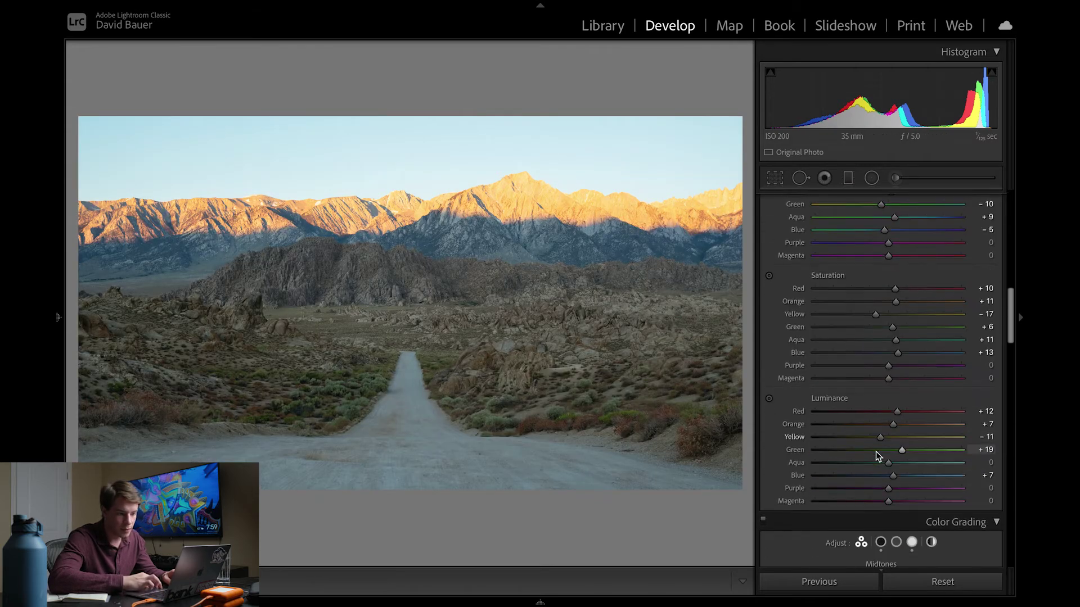
{"action": "mouse_move", "coordinate": [880, 439]}
{"action": "left_mouse_down"}
{"action": "mouse_move", "coordinate": [860, 441]}
{"action": "mouse_move", "coordinate": [880, 440]}
{"action": "left_mouse_up"}
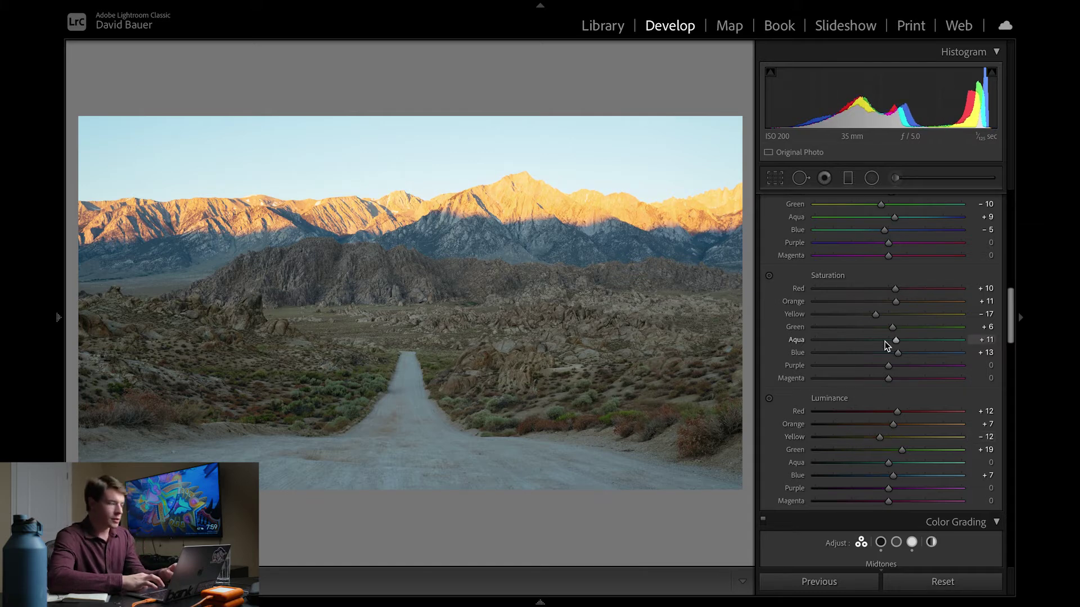
- Heal the blemish in the road's foreground using a clean patch of road as the source, and compare with the unedited photo
{"action": "left_click", "coordinate": [799, 178]}
{"action": "mouse_move", "coordinate": [292, 456]}
{"action": "left_mouse_down"}
{"action": "mouse_move", "coordinate": [353, 460]}
{"action": "mouse_move", "coordinate": [326, 450]}
{"action": "left_mouse_up"}
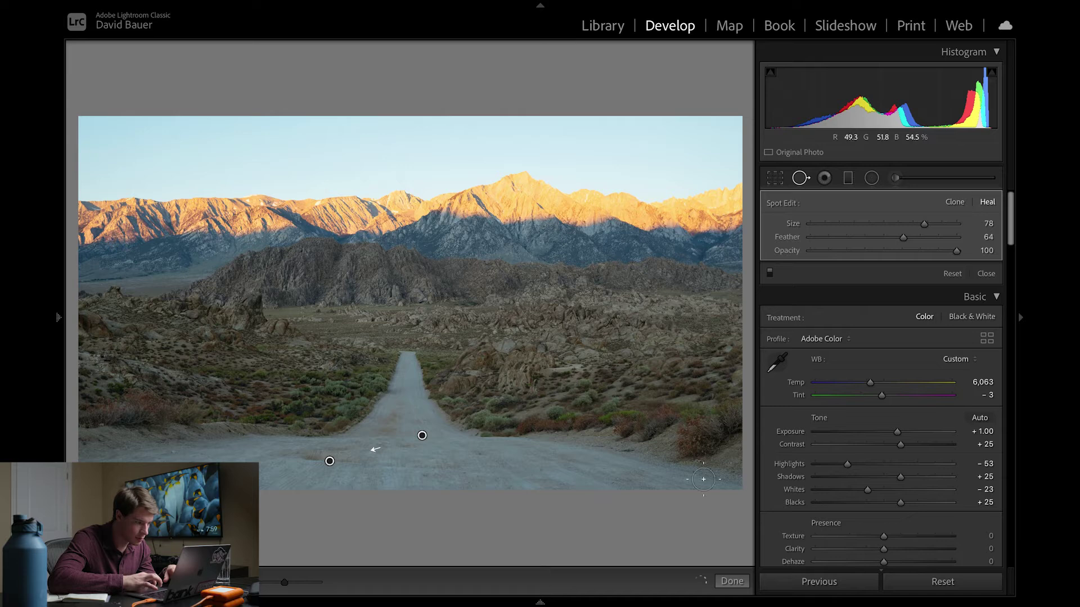
{"action": "mouse_move", "coordinate": [437, 436]}
{"action": "left_mouse_down"}
{"action": "mouse_move", "coordinate": [439, 467]}
{"action": "mouse_move", "coordinate": [451, 459]}
{"action": "left_mouse_up"}
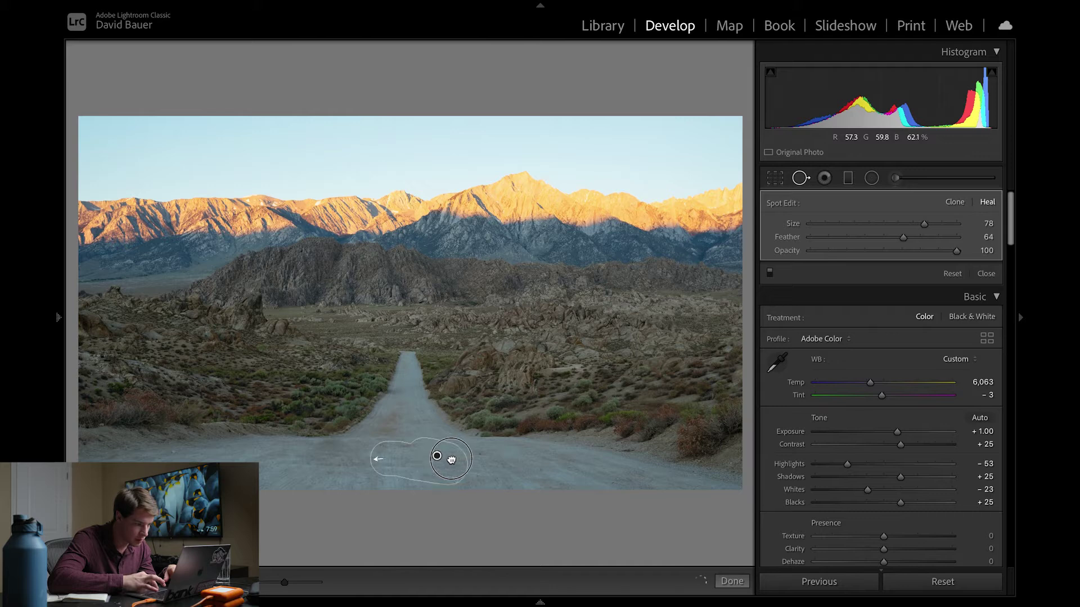
{"action": "key", "text": "q"}
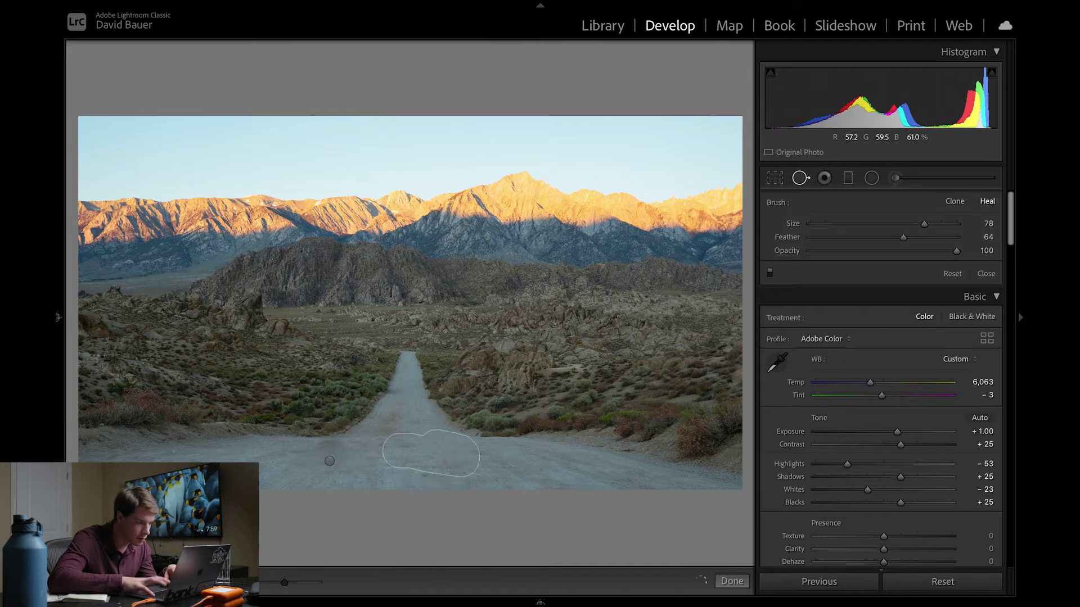
{"action": "key", "text": "backslash"}
{"action": "key", "text": "backslash"}
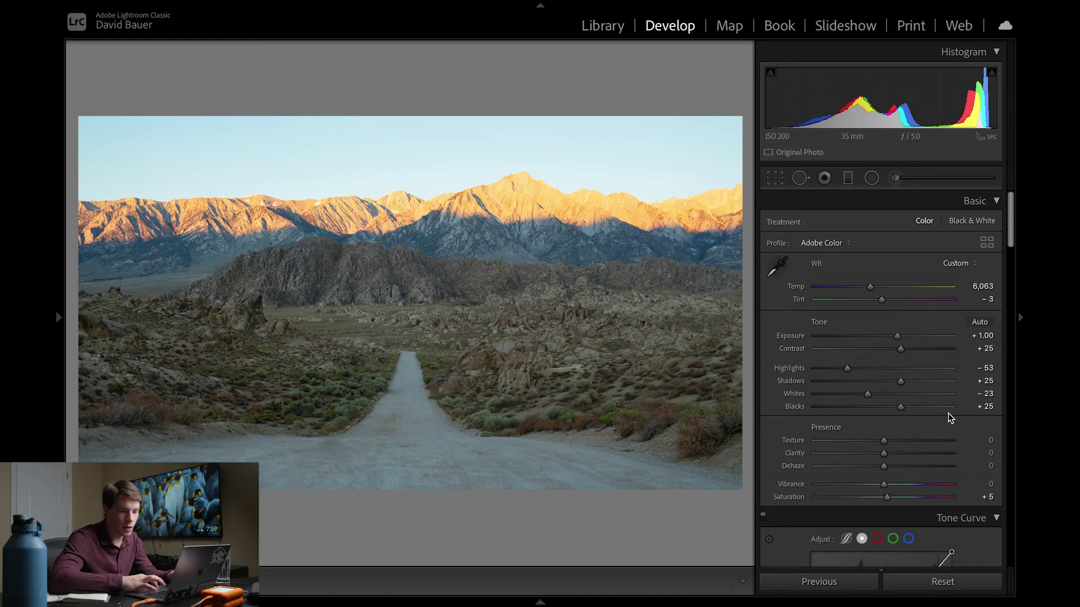
- Set the mountain road photo's Blacks to +8 and Shadows to +18, comparing each change with the unedited version
{"action": "left_click_drag", "start_coordinate": [902, 407], "coordinate": [896, 409]}
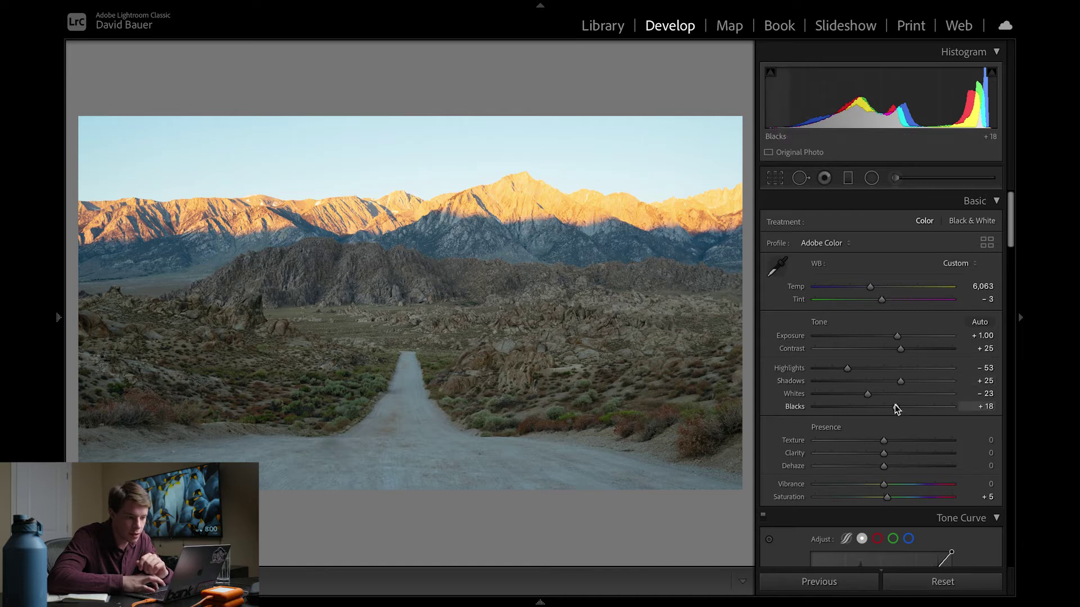
{"action": "left_click_drag", "start_coordinate": [895, 406], "coordinate": [888, 409]}
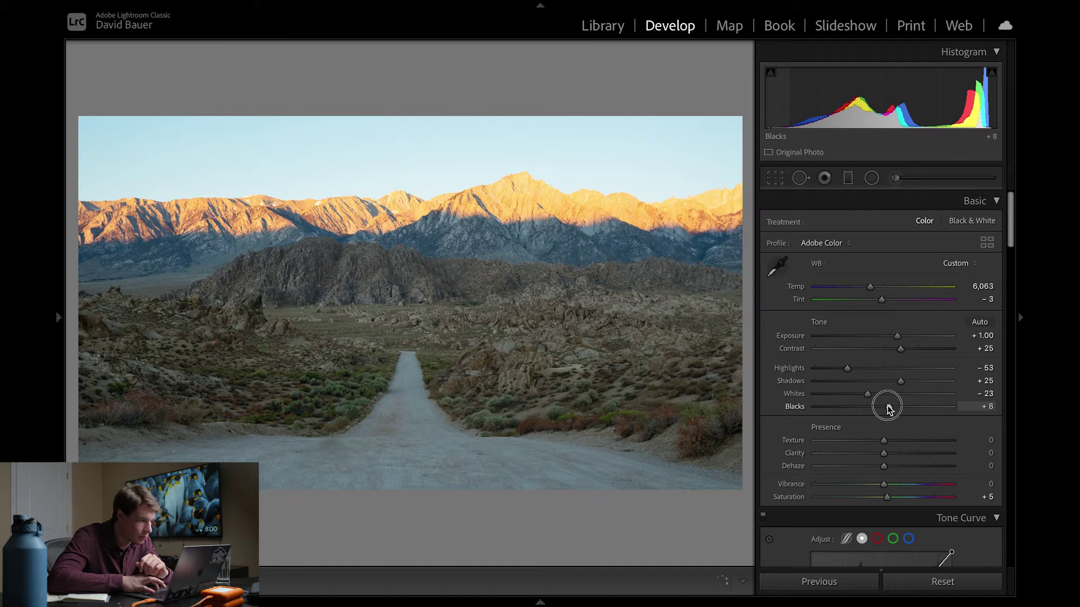
{"action": "key", "text": "backslash"}
{"action": "key", "text": "backslash"}
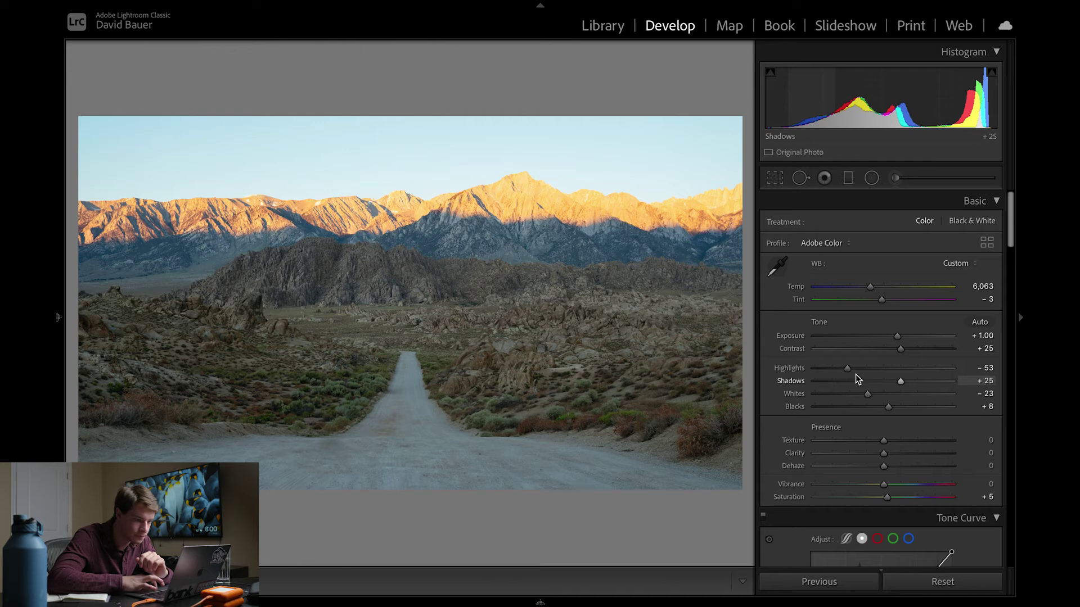
{"action": "left_click_drag", "start_coordinate": [899, 381], "coordinate": [895, 383]}
{"action": "key", "text": "backslash"}
{"action": "key", "text": "backslash"}
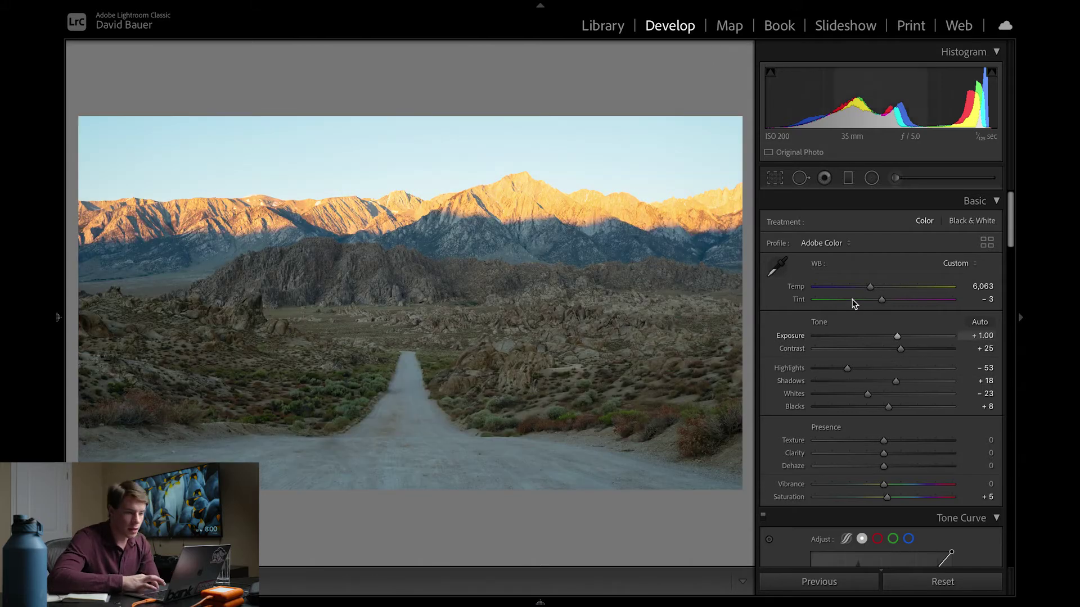
- Set the mountain road photo's Temp to 6,203 and Tint to 0, and go on to the forest car photo
{"action": "left_click_drag", "start_coordinate": [870, 288], "coordinate": [884, 304]}
{"action": "key", "text": "backslash"}
{"action": "key", "text": "backslash"}
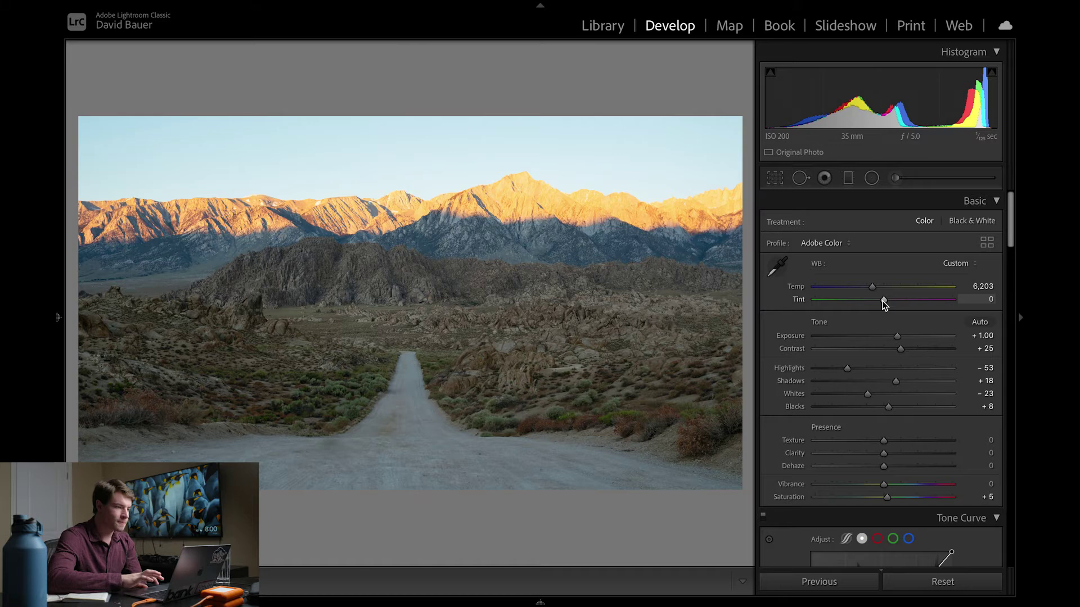
{"action": "key", "text": "Right"}
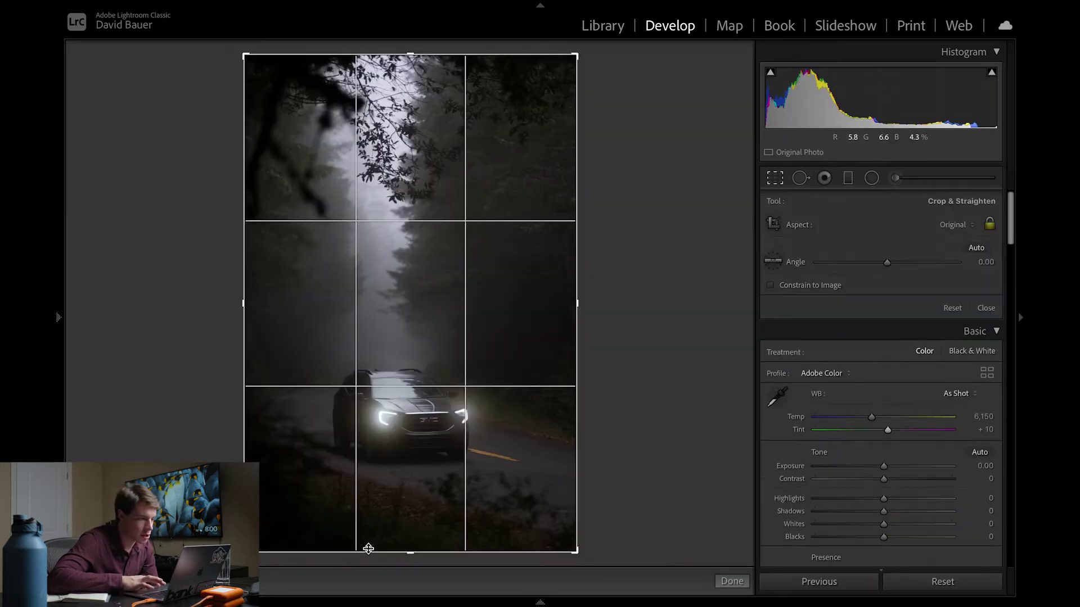
- Crop the forest car photo to 4 x 5 / 8 x 10, straighten it slightly and reposition the frame to keep the car and road
{"action": "left_click", "coordinate": [775, 178]}
{"action": "left_click_drag", "start_coordinate": [390, 561], "coordinate": [397, 562]}
{"action": "left_click", "coordinate": [965, 223]}
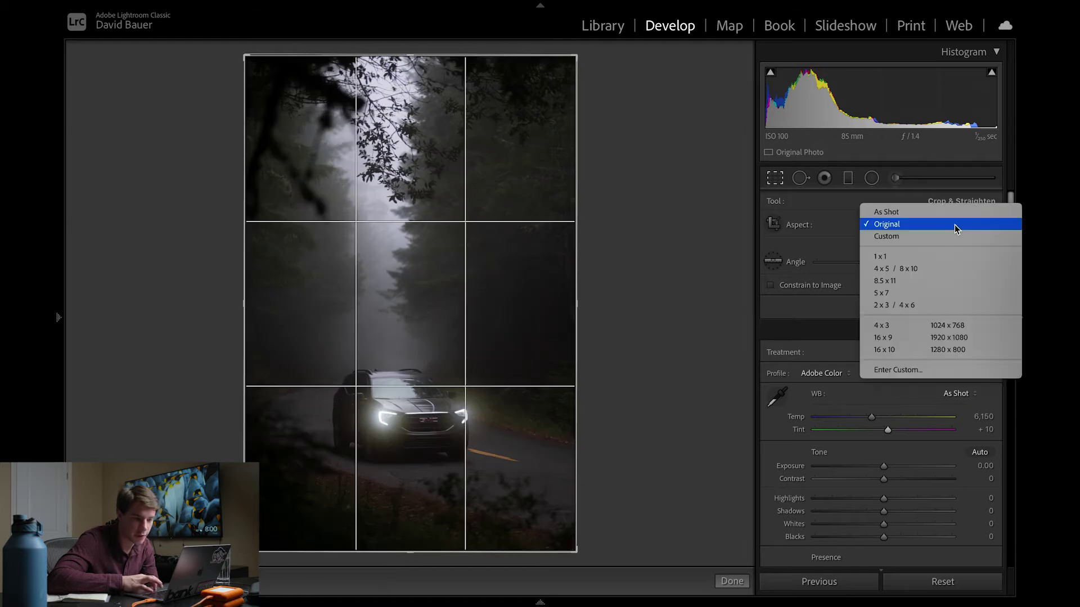
{"action": "left_click", "coordinate": [896, 267]}
{"action": "left_click_drag", "start_coordinate": [415, 361], "coordinate": [415, 193]}
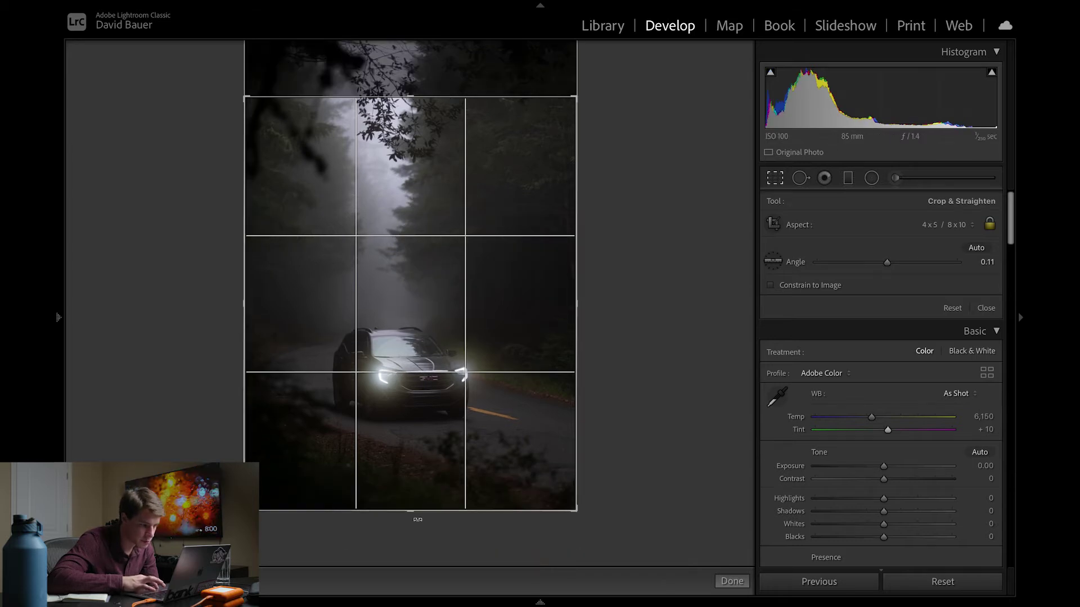
{"action": "left_click_drag", "start_coordinate": [414, 531], "coordinate": [412, 532]}
{"action": "key", "text": "Return"}
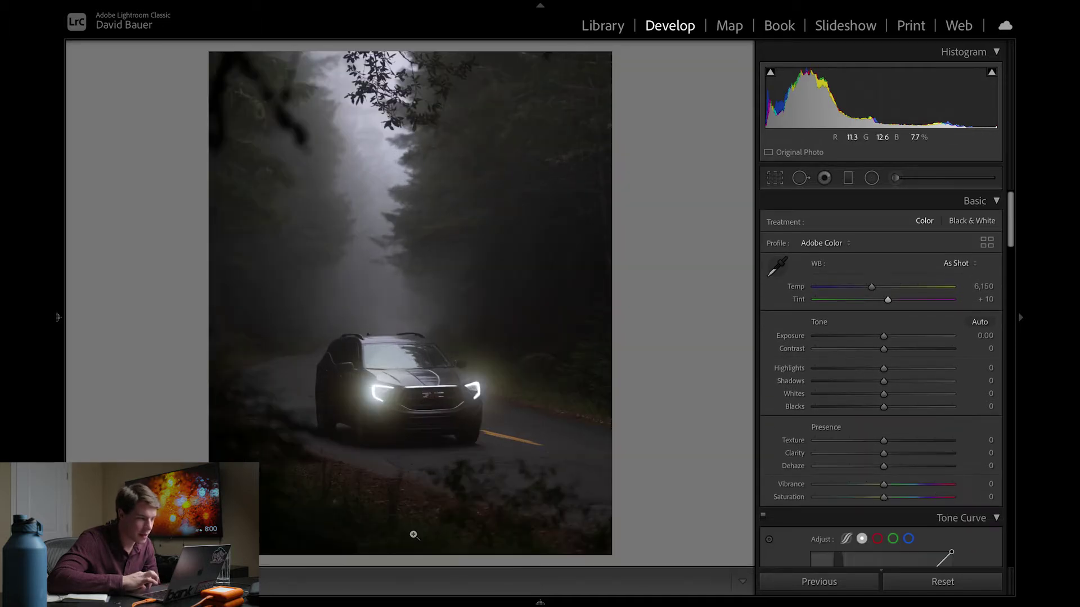
- Preview the DB presets on the forest car photo, apply the Home preset and set Exposure to +0.95
{"action": "mouse_move", "coordinate": [54, 297]}
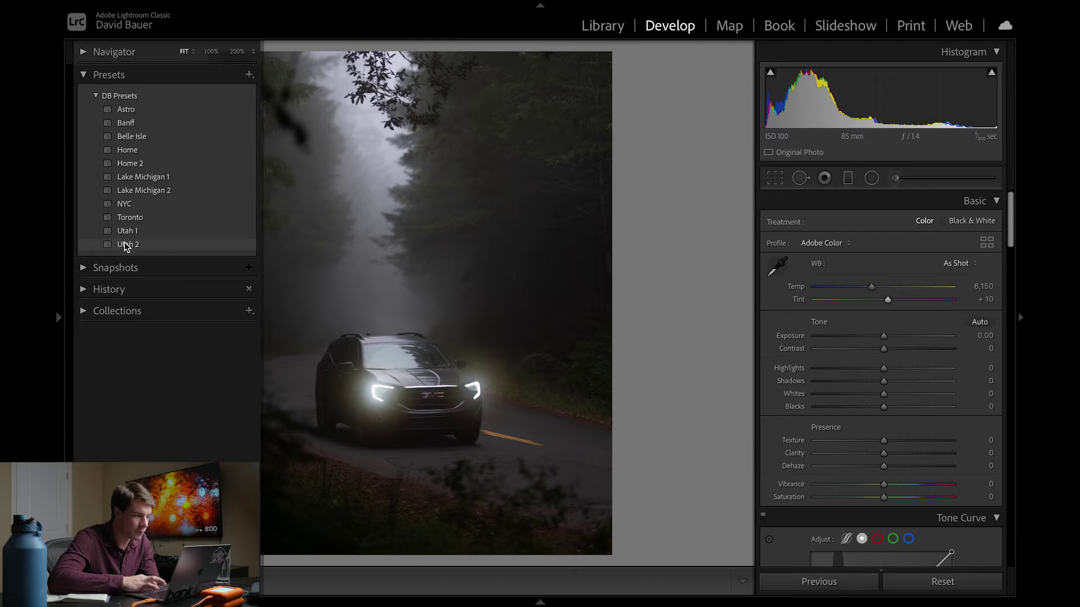
{"action": "mouse_move", "coordinate": [125, 244]}
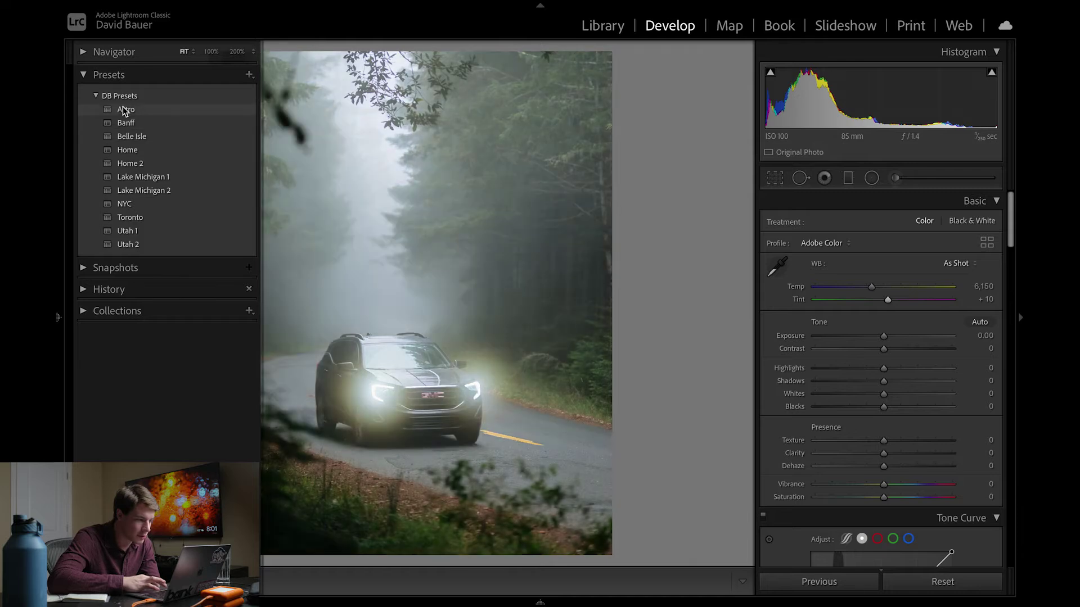
{"action": "left_click", "coordinate": [126, 149]}
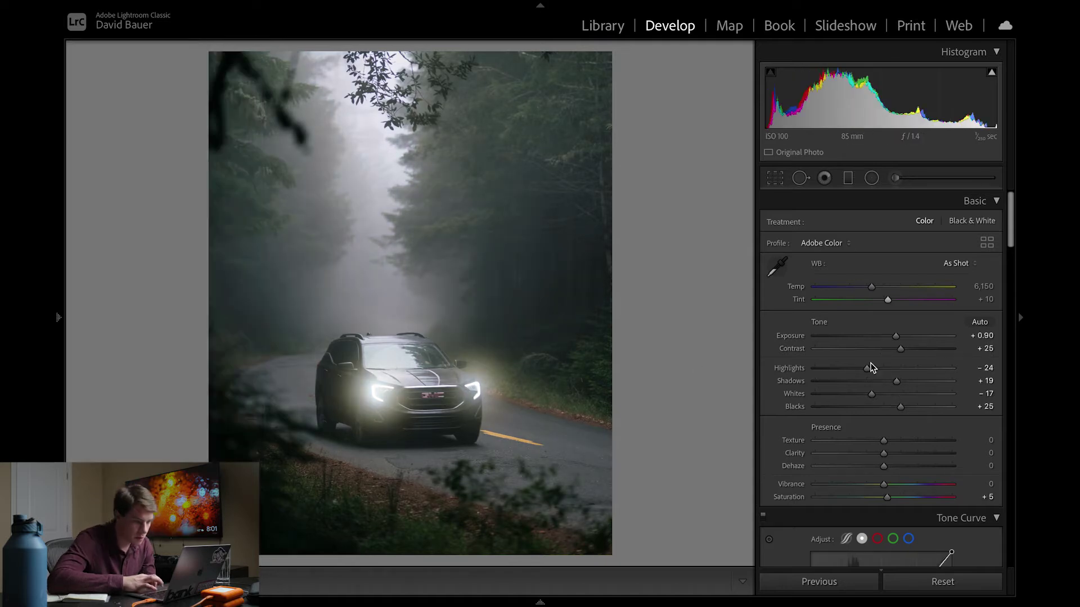
{"action": "left_click_drag", "start_coordinate": [893, 336], "coordinate": [896, 338]}
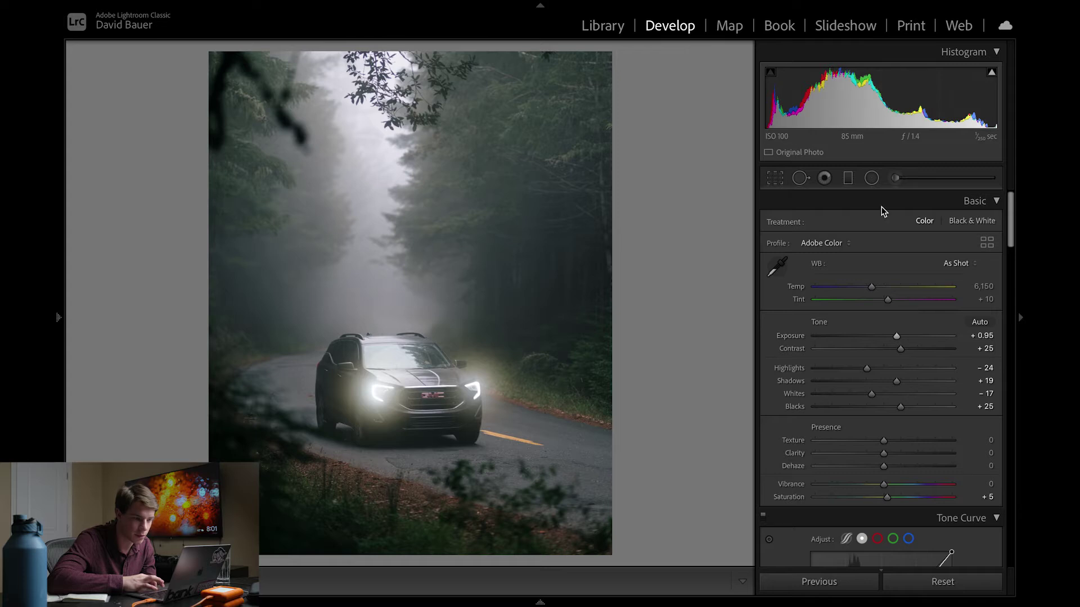
- Draw a radial filter around the car and adjust its position and size to fit closely around the vehicle
{"action": "left_click", "coordinate": [871, 178]}
{"action": "left_click_drag", "start_coordinate": [392, 385], "coordinate": [515, 472]}
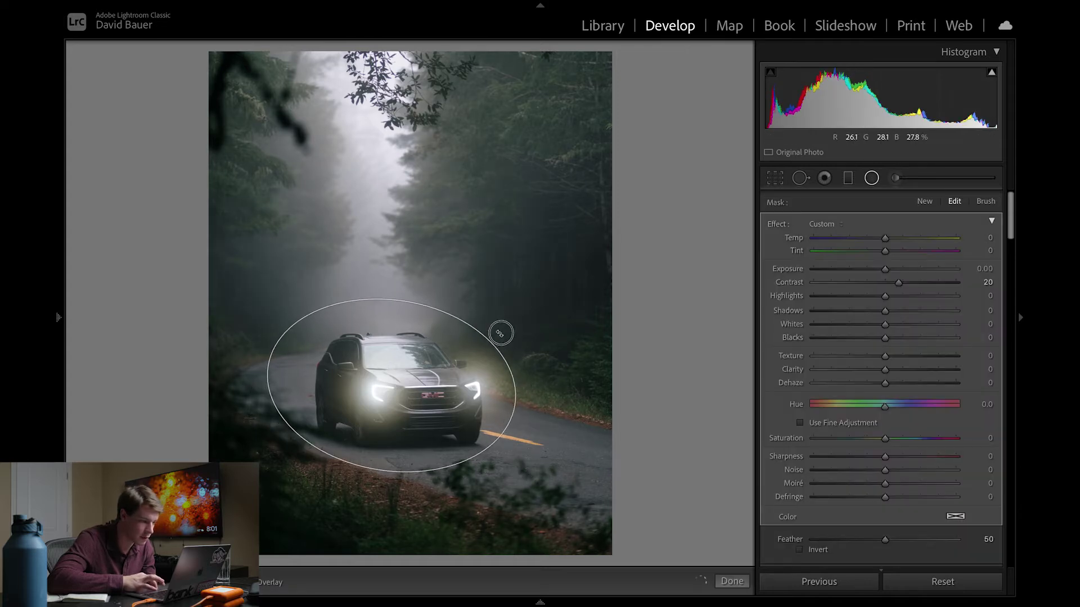
{"action": "left_click_drag", "start_coordinate": [410, 364], "coordinate": [417, 370]}
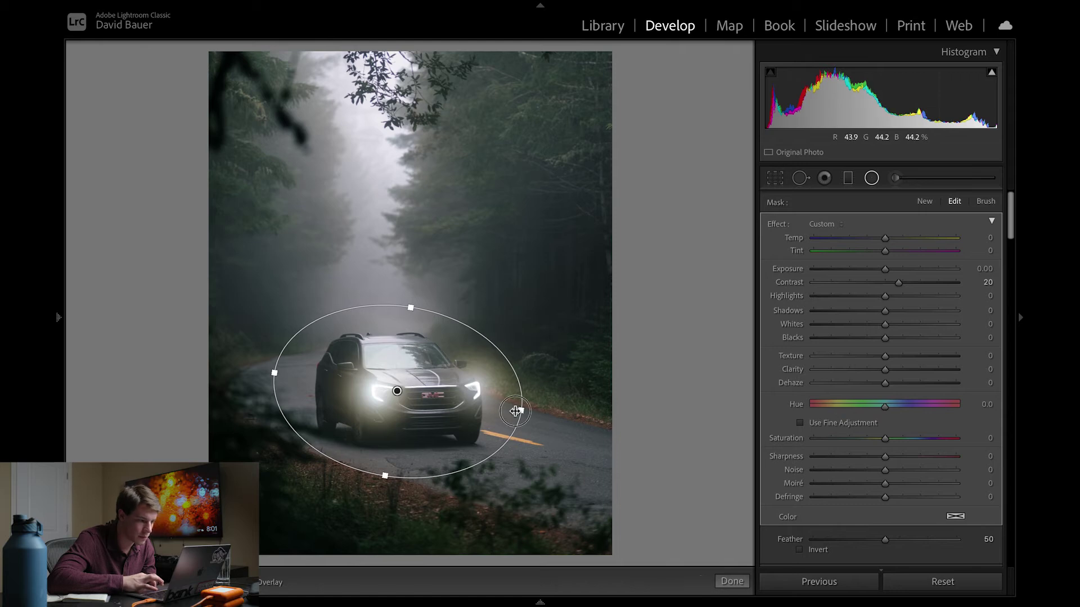
{"action": "left_click_drag", "start_coordinate": [515, 411], "coordinate": [508, 410]}
{"action": "left_click_drag", "start_coordinate": [383, 475], "coordinate": [382, 467]}
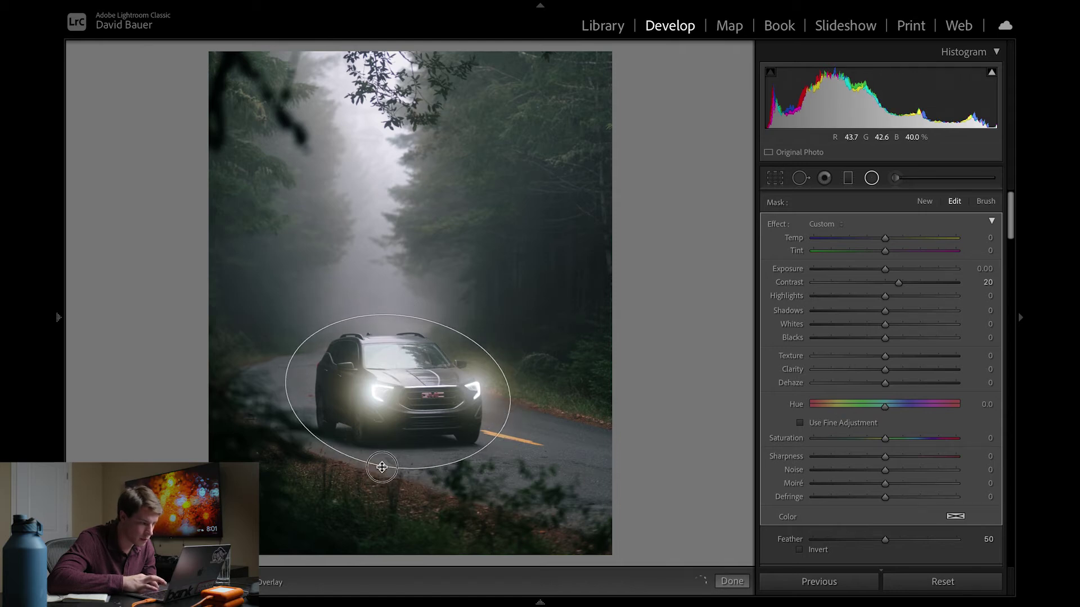
- Reset the radial filter's Contrast to 0, set its Feather to 81 and darken the surroundings of the car
{"action": "double_click", "coordinate": [787, 282]}
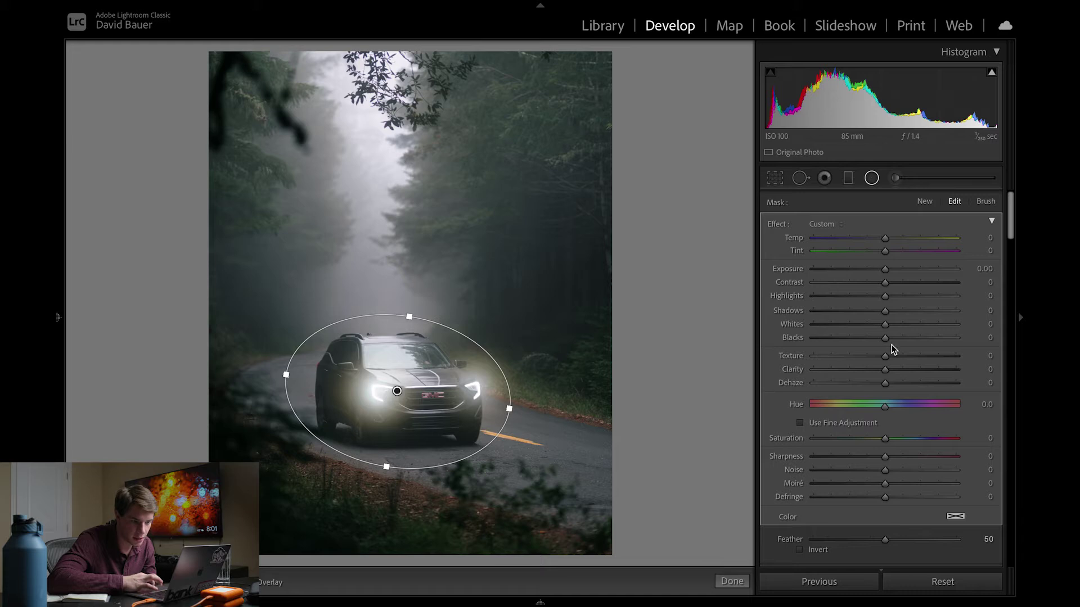
{"action": "left_click_drag", "start_coordinate": [884, 539], "coordinate": [928, 541]}
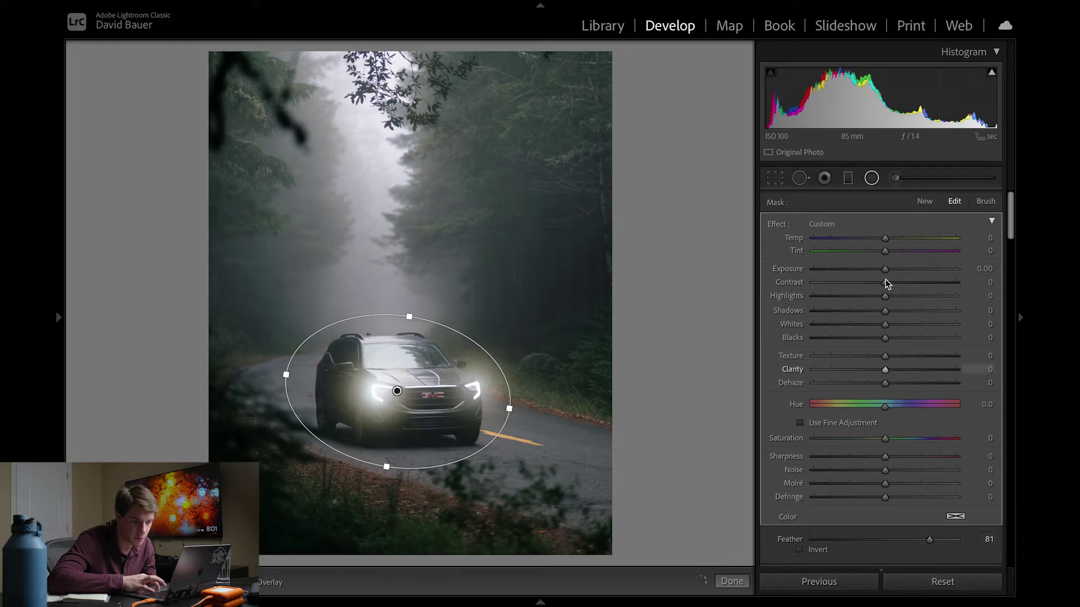
{"action": "mouse_move", "coordinate": [885, 270]}
{"action": "left_mouse_down"}
{"action": "mouse_move", "coordinate": [875, 273]}
{"action": "mouse_move", "coordinate": [889, 285]}
{"action": "left_mouse_up"}
{"action": "key", "text": "backslash"}
{"action": "key", "text": "backslash"}
- Brush an adjustment with Contrast 20 over the front of the car and compare with the unedited photo
{"action": "left_click", "coordinate": [899, 174]}
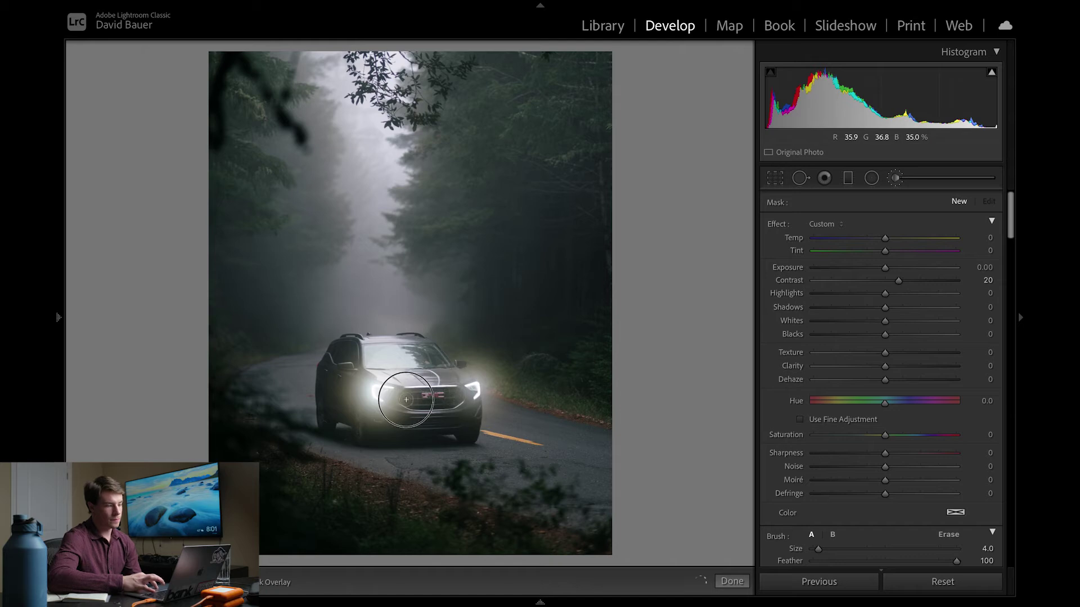
{"action": "key", "text": "k"}
{"action": "key", "text": "backslash"}
{"action": "key", "text": "backslash"}
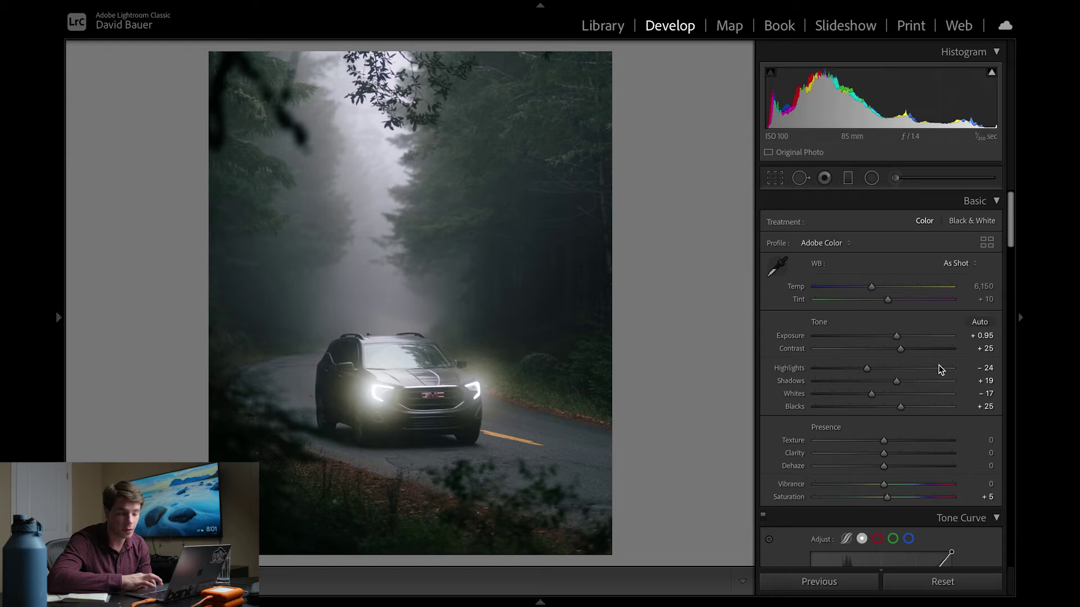
- Set the forest car photo's Temp to 5,631 and Tint to +5, and go on to the mountain lake photo
{"action": "left_click_drag", "start_coordinate": [871, 287], "coordinate": [868, 290]}
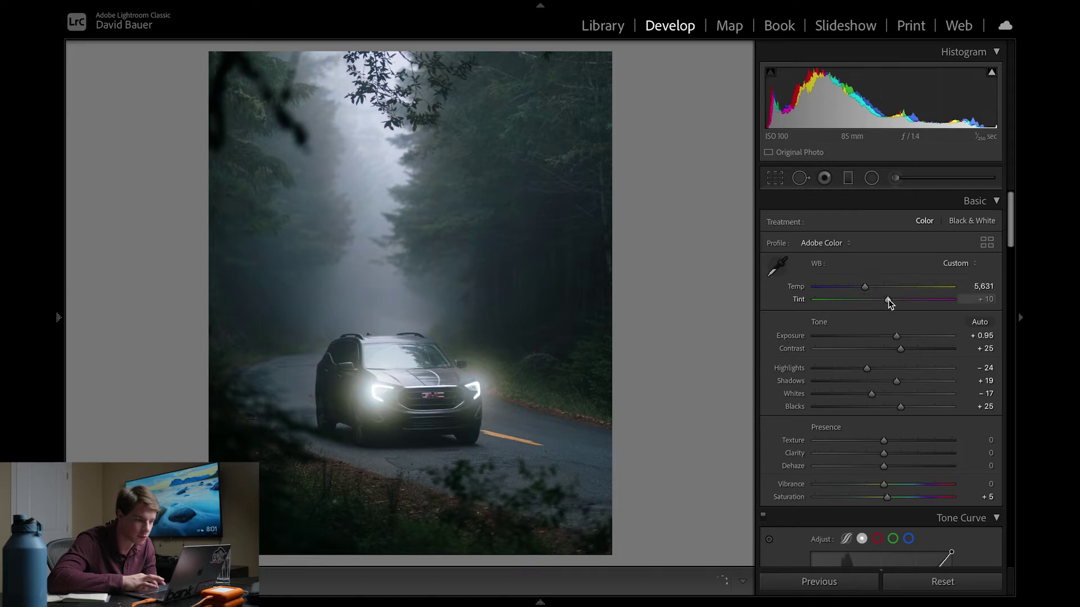
{"action": "left_click_drag", "start_coordinate": [888, 299], "coordinate": [888, 302]}
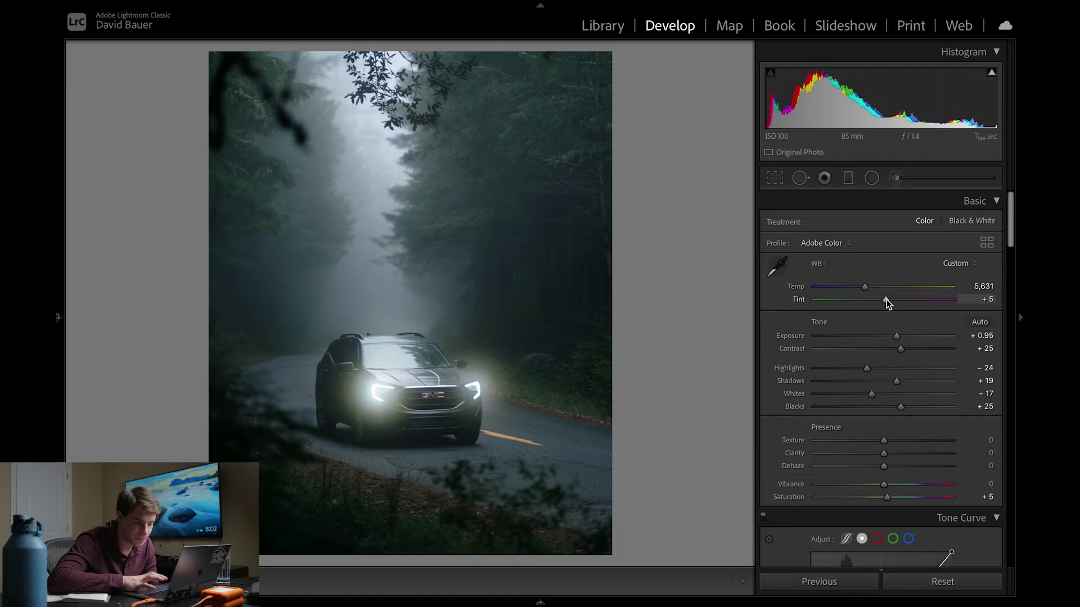
{"action": "key", "text": "backslash"}
{"action": "key", "text": "backslash"}
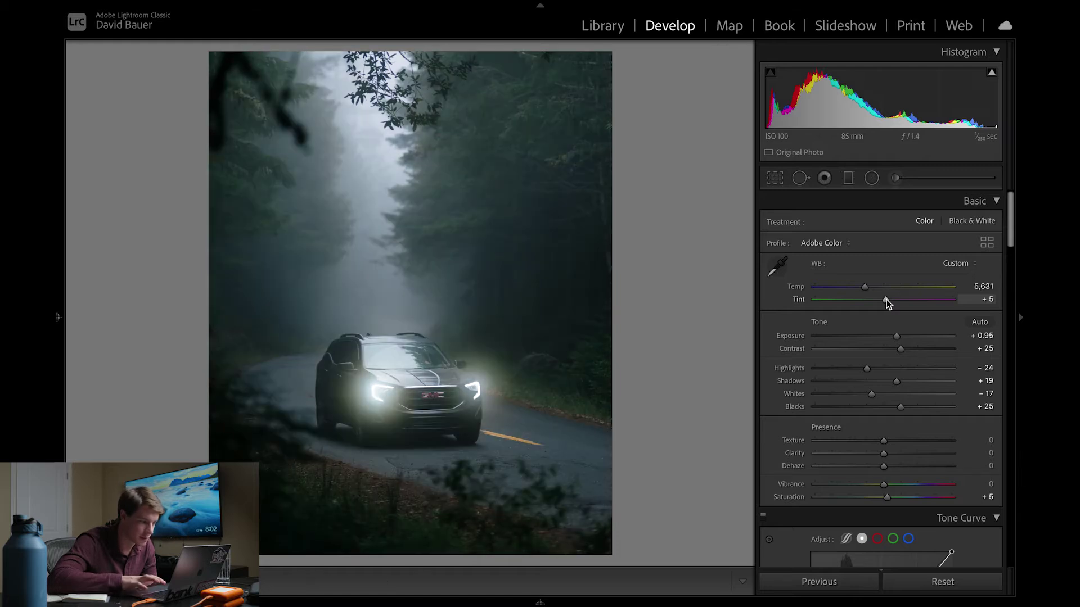
{"action": "key", "text": "Right"}
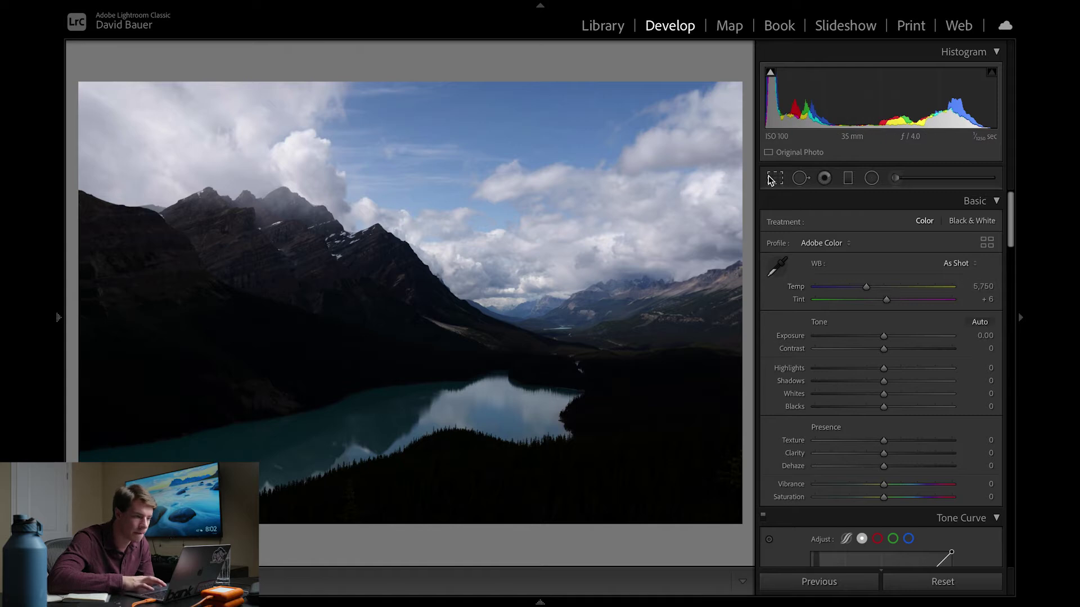
{"action": "left_click", "coordinate": [770, 177]}
{"action": "left_click_drag", "start_coordinate": [497, 557], "coordinate": [496, 556]}
{"action": "left_click_drag", "start_coordinate": [563, 560], "coordinate": [563, 561]}
{"action": "key", "text": "Return"}
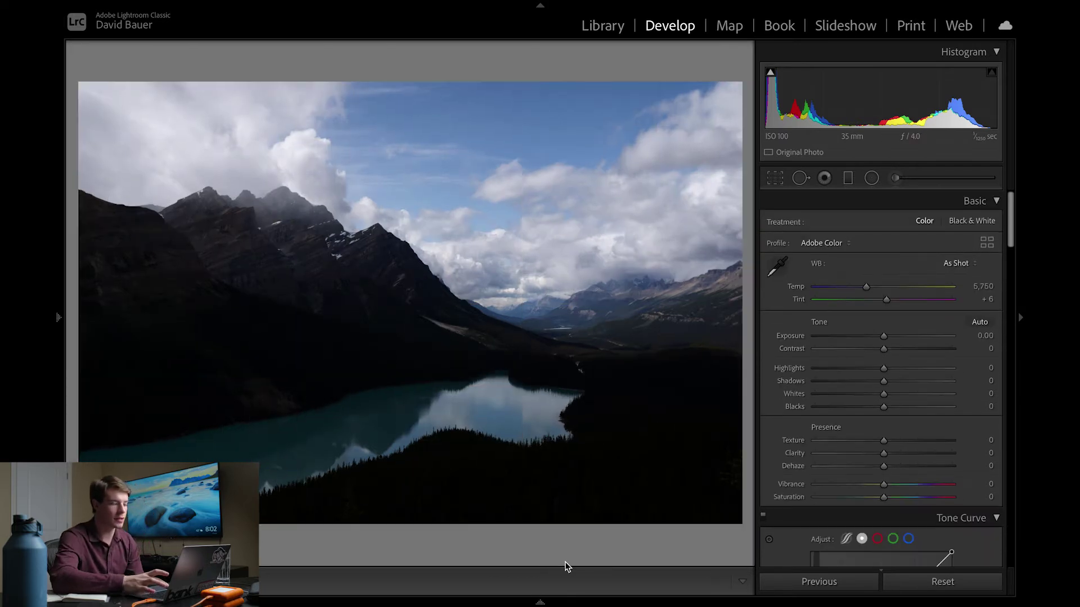
{"action": "key", "text": "XF86MonBrightnessUp"}
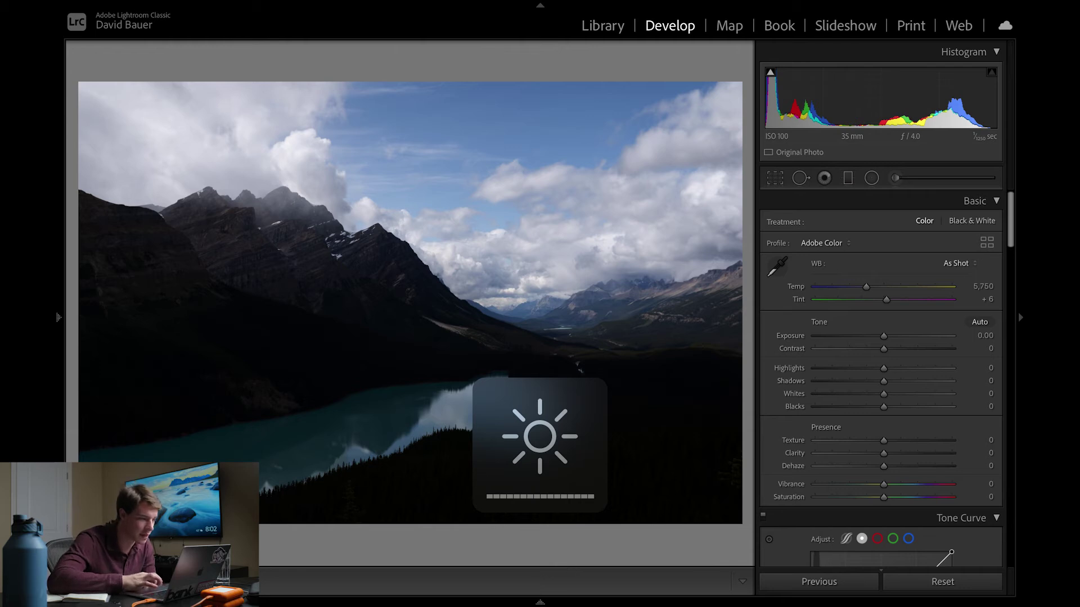
- Apply the Banff preset to the mountain lake photo and set its Exposure to +1.65
{"action": "mouse_move", "coordinate": [53, 306]}
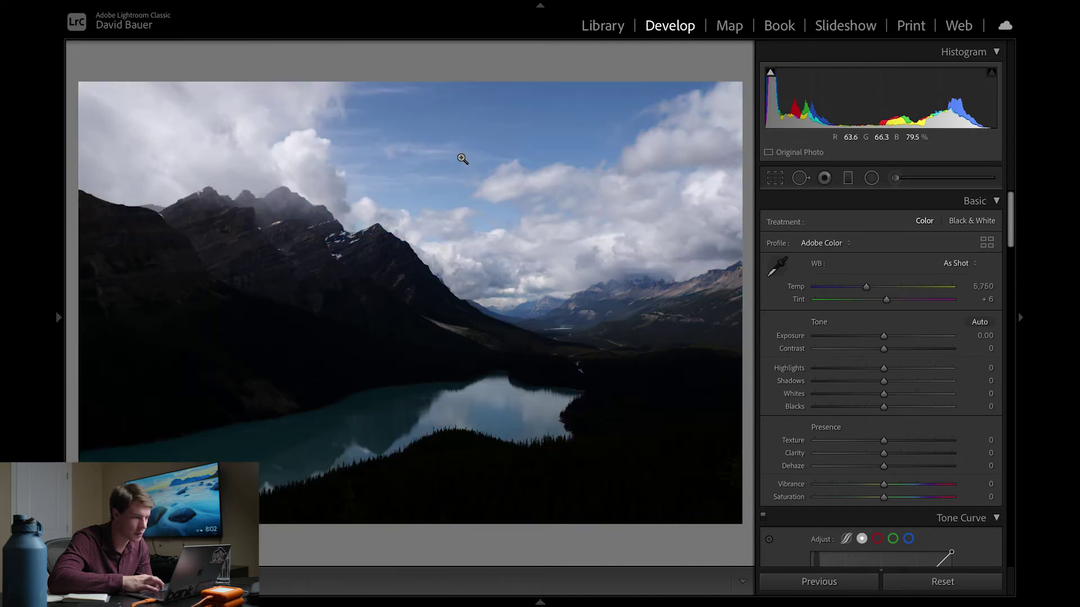
{"action": "mouse_move", "coordinate": [53, 366]}
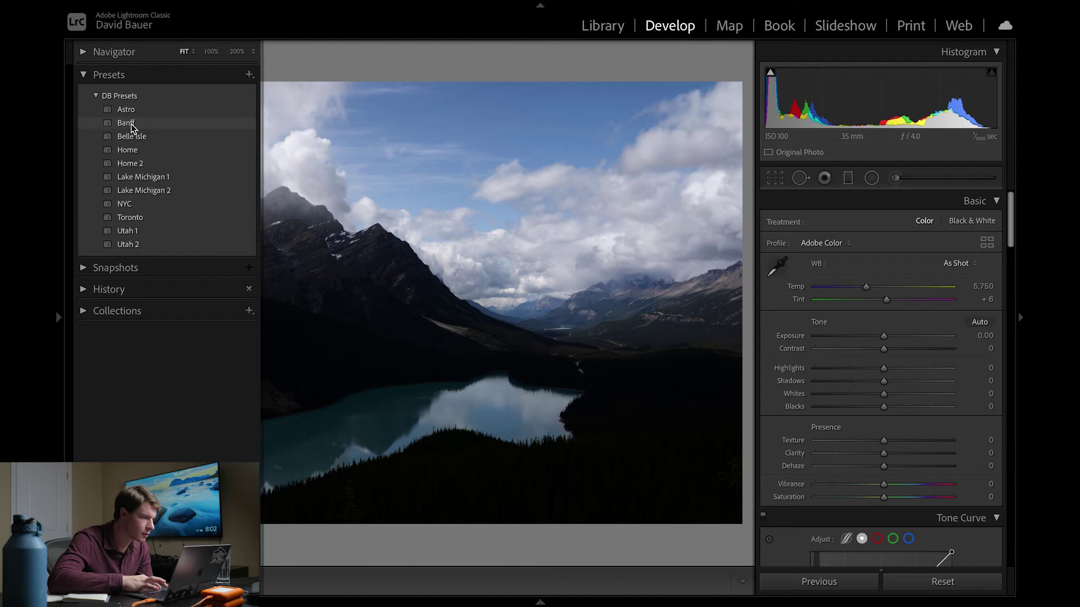
{"action": "left_click", "coordinate": [130, 124]}
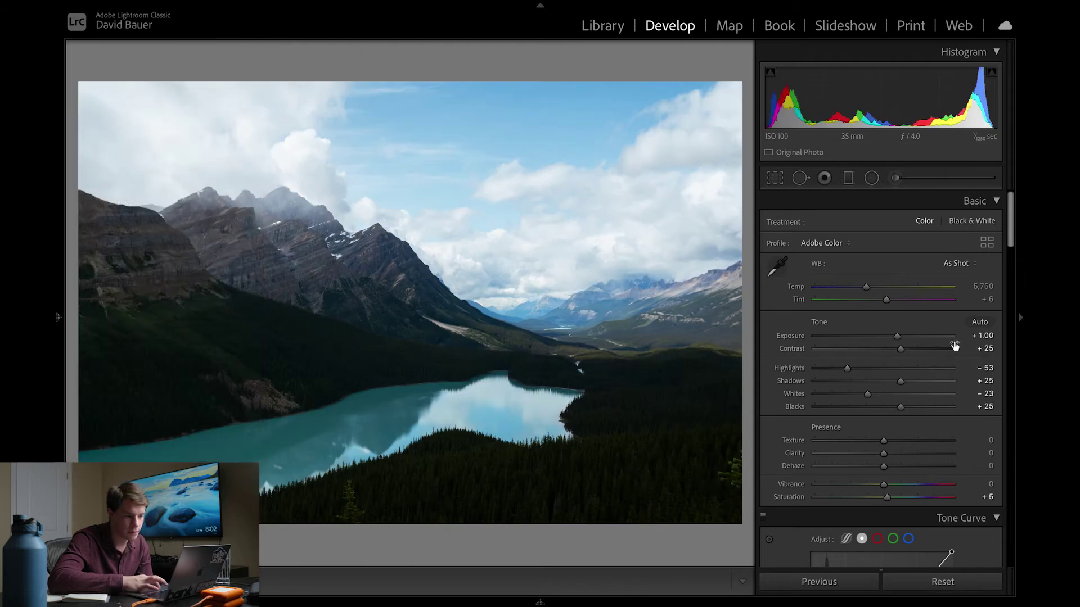
{"action": "left_click_drag", "start_coordinate": [897, 335], "coordinate": [906, 339]}
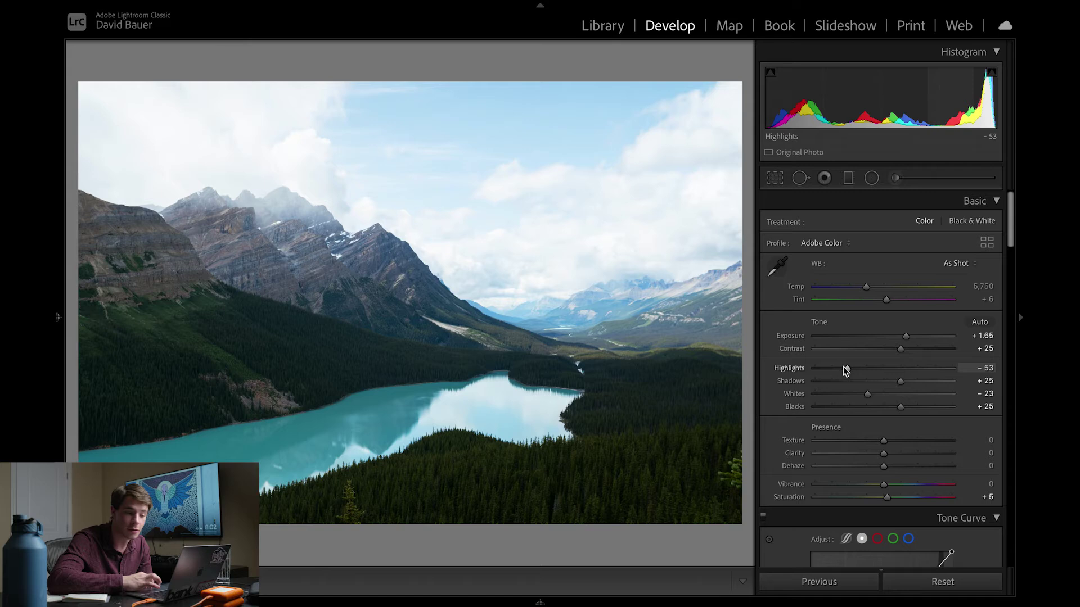
{"action": "left_click", "coordinate": [775, 177]}
{"action": "left_click_drag", "start_coordinate": [378, 543], "coordinate": [378, 544]}
{"action": "key", "text": "Return"}
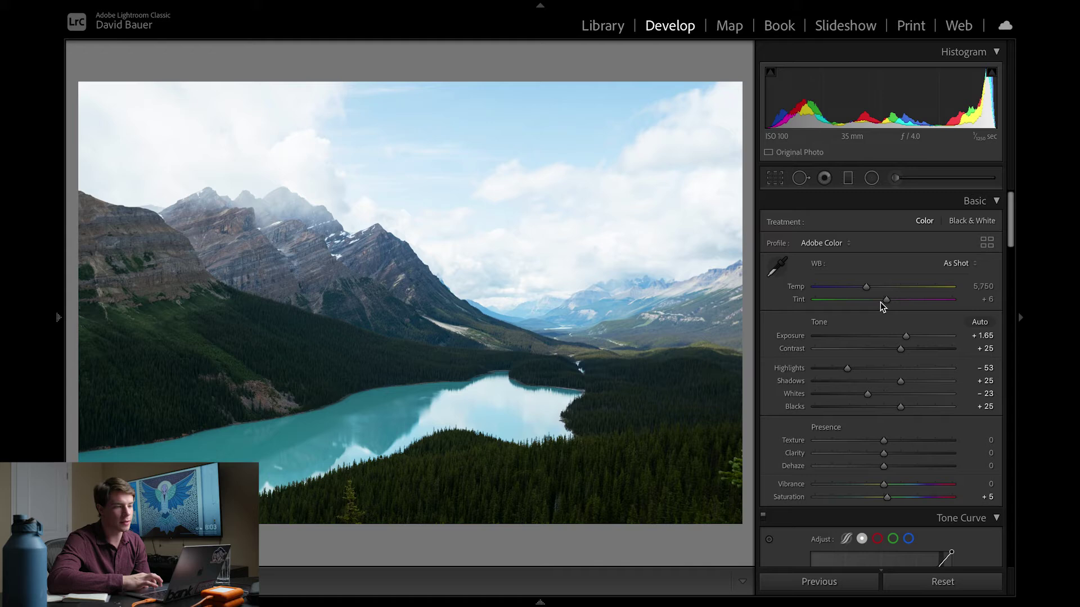
- Brush an adjustment with Contrast 20 over the forest around the lake and compare with the unedited photo
{"action": "left_click", "coordinate": [896, 178]}
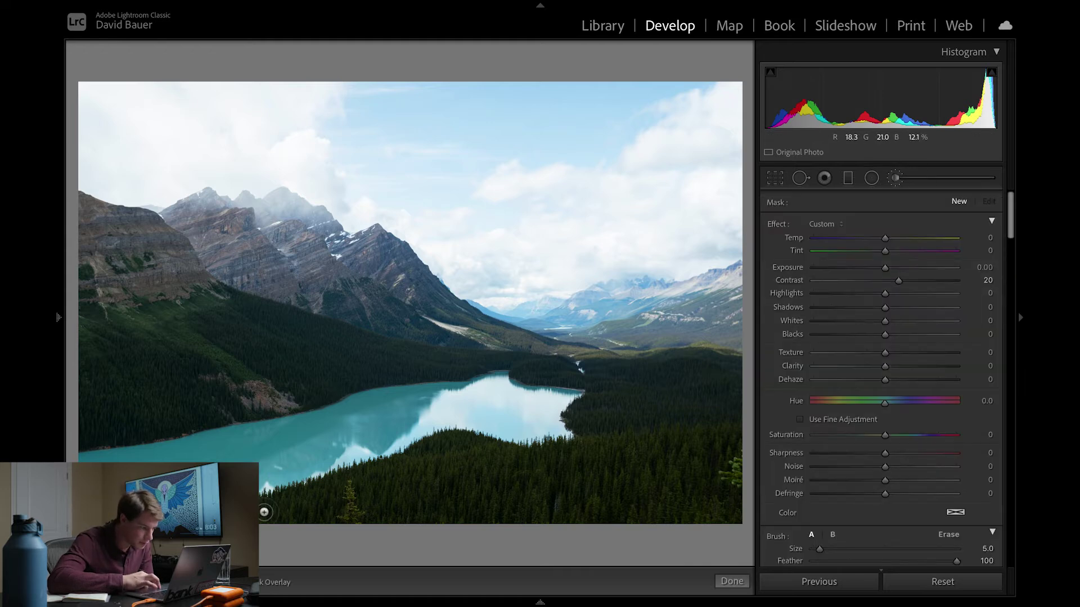
{"action": "scroll", "coordinate": [443, 494], "scroll_direction": "up", "scroll_amount": 4}
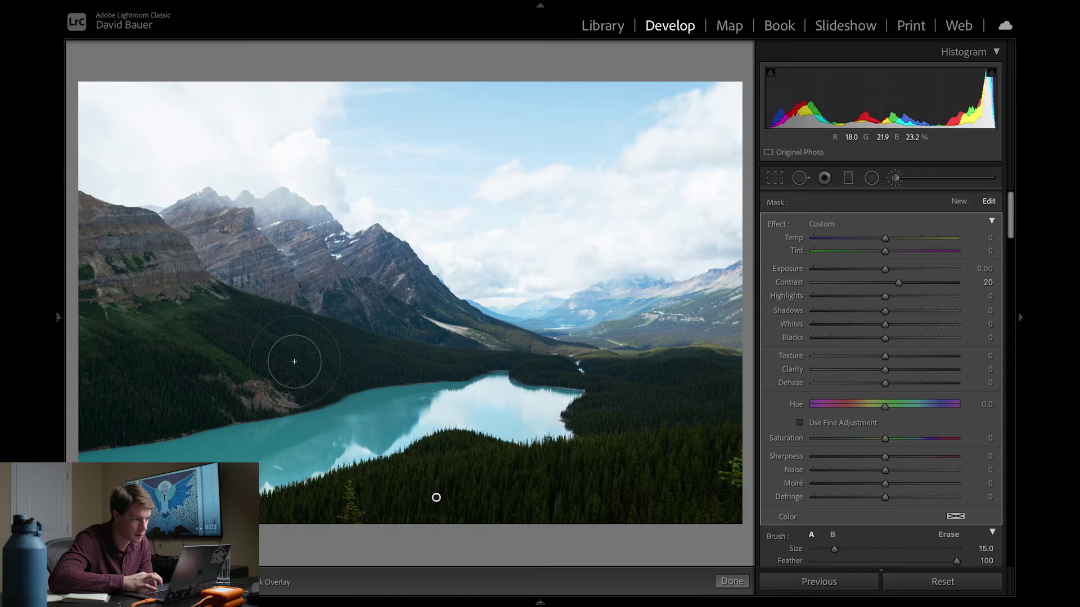
{"action": "scroll", "coordinate": [594, 421], "scroll_direction": "down", "scroll_amount": 4}
{"action": "mouse_move", "coordinate": [597, 411]}
{"action": "left_mouse_down"}
{"action": "mouse_move", "coordinate": [663, 403]}
{"action": "mouse_move", "coordinate": [581, 363]}
{"action": "mouse_move", "coordinate": [600, 373]}
{"action": "left_mouse_up"}
{"action": "key", "text": "k"}
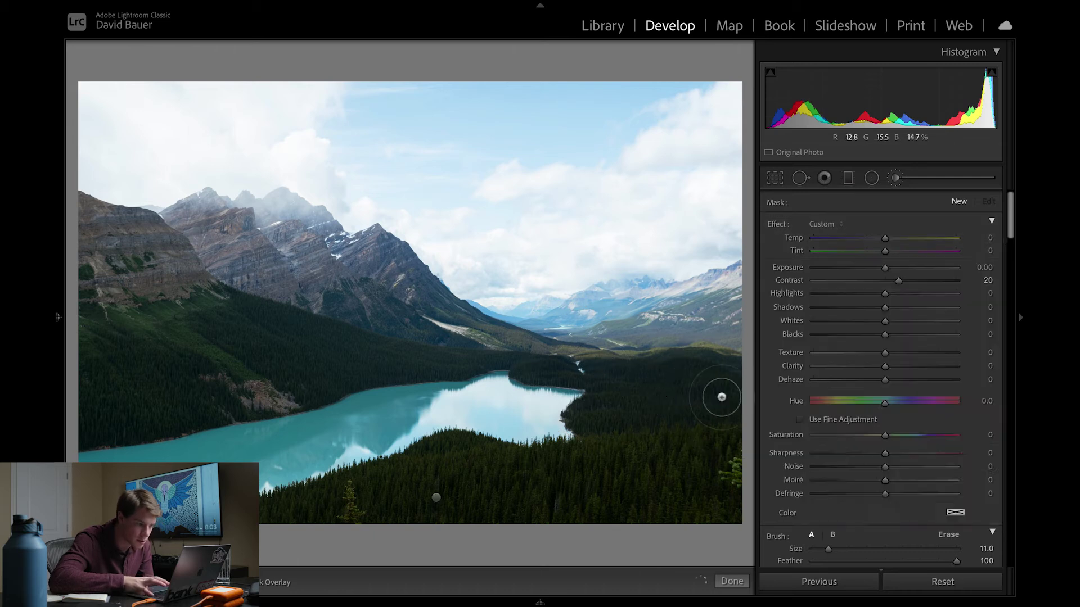
{"action": "key", "text": "backslash"}
{"action": "key", "text": "backslash"}
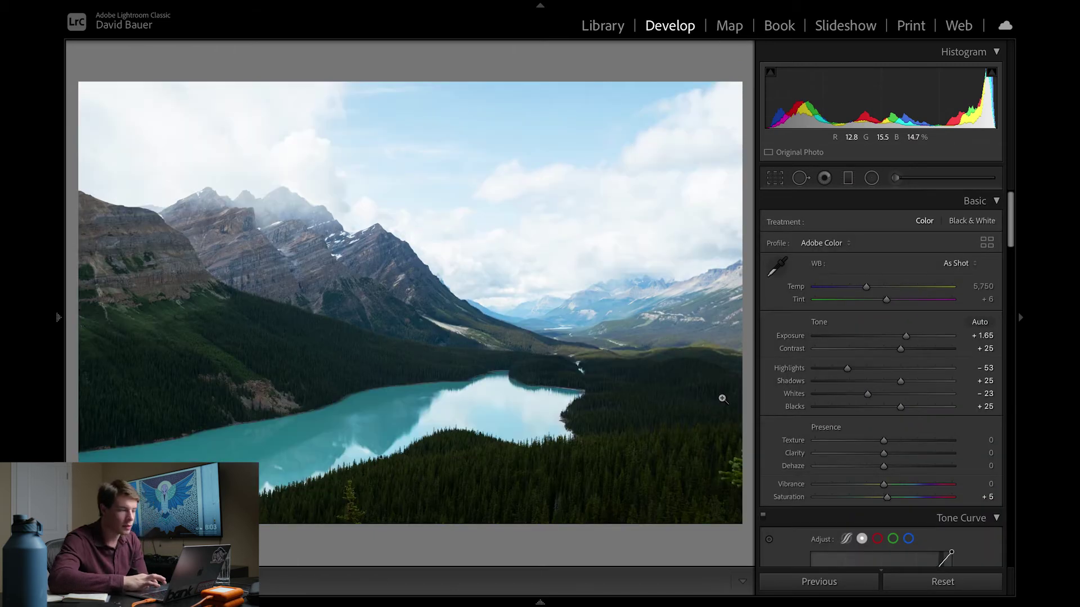
- Set Exposure to +1.65, Highlights to -69, Shadows to +33 and Blacks to +17 on the lake photo, and compare with the unedited version
{"action": "left_click_drag", "start_coordinate": [905, 337], "coordinate": [907, 337]}
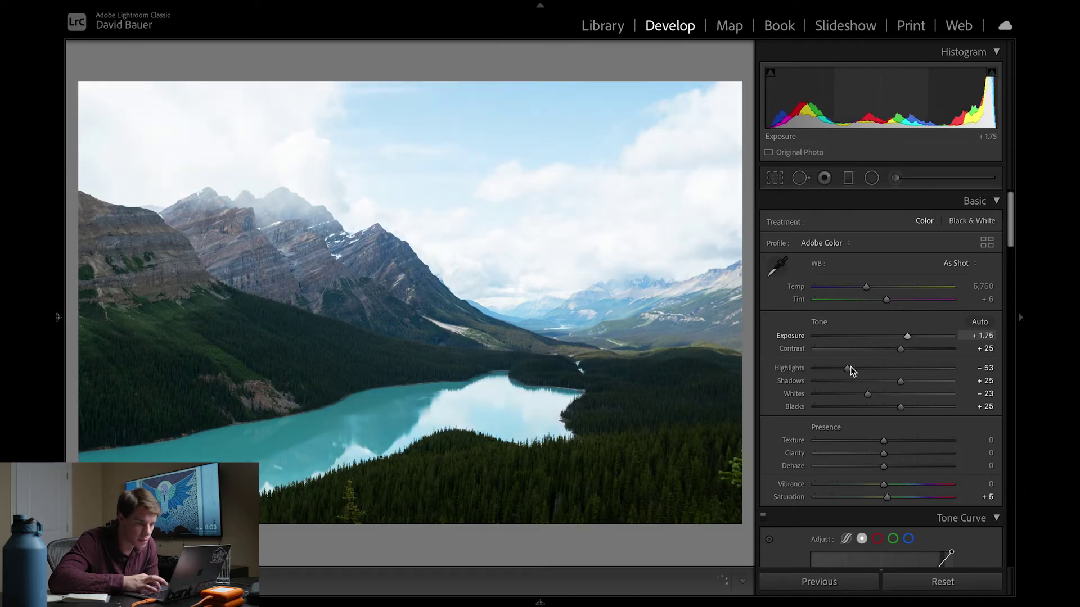
{"action": "mouse_move", "coordinate": [847, 368]}
{"action": "left_mouse_down"}
{"action": "mouse_move", "coordinate": [834, 369]}
{"action": "mouse_move", "coordinate": [840, 375]}
{"action": "left_mouse_up"}
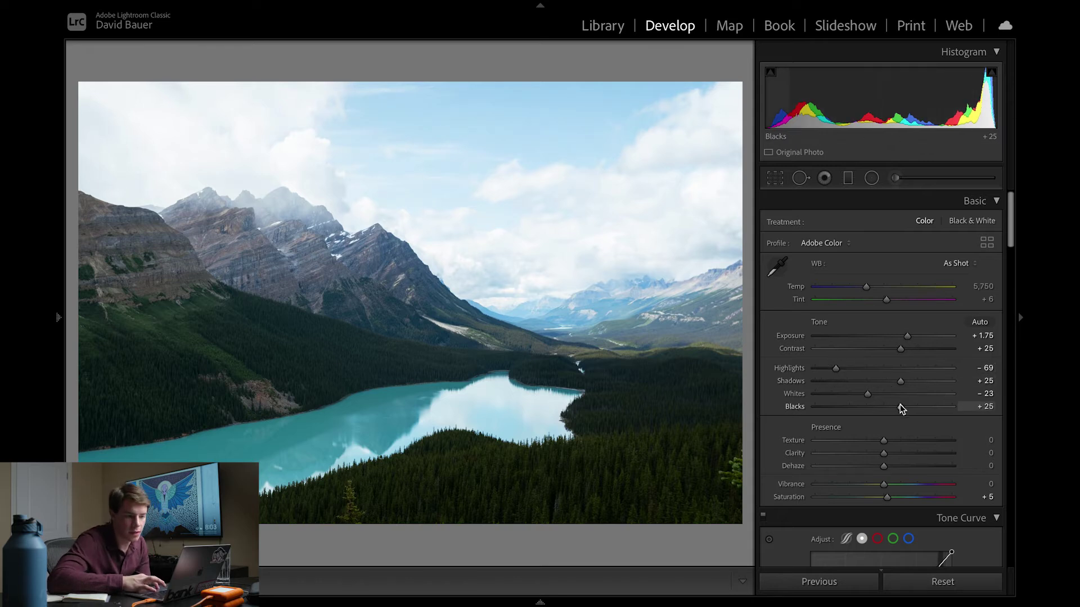
{"action": "mouse_move", "coordinate": [899, 405]}
{"action": "left_mouse_down"}
{"action": "mouse_move", "coordinate": [896, 378]}
{"action": "mouse_move", "coordinate": [906, 381]}
{"action": "mouse_move", "coordinate": [896, 409]}
{"action": "left_mouse_up"}
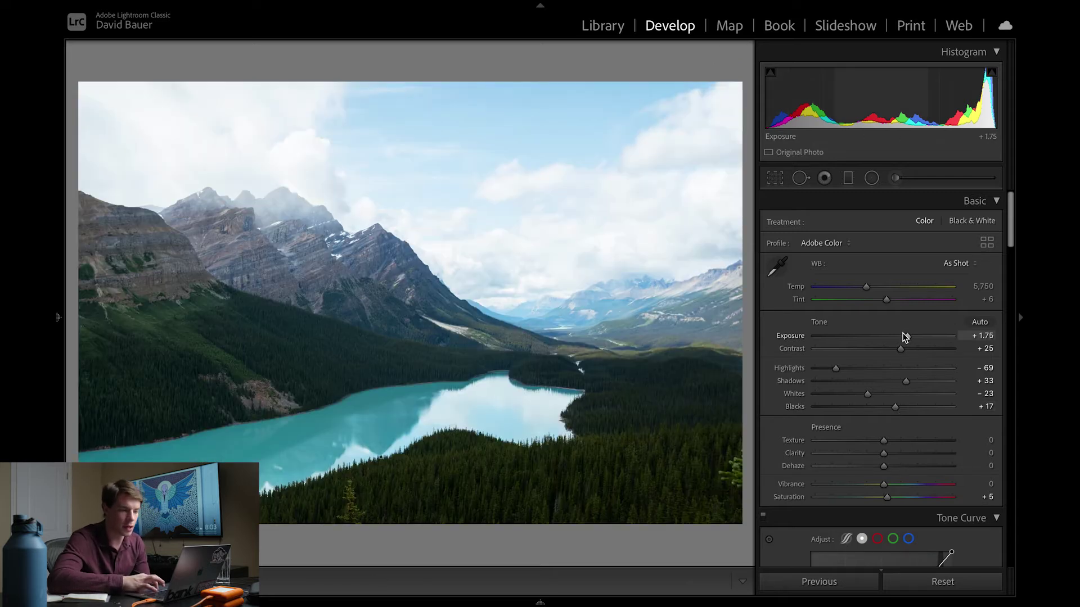
{"action": "left_click_drag", "start_coordinate": [907, 338], "coordinate": [905, 339]}
{"action": "key", "text": "backslash"}
{"action": "key", "text": "backslash"}
- Set the lake photo's Highlights to -56 and Whites to -33, and compare with the unedited version
{"action": "scroll", "coordinate": [907, 382], "scroll_direction": "down", "scroll_amount": 5}
{"action": "scroll", "coordinate": [871, 363], "scroll_direction": "up", "scroll_amount": 3}
{"action": "mouse_move", "coordinate": [836, 312]}
{"action": "left_mouse_down"}
{"action": "mouse_move", "coordinate": [855, 312]}
{"action": "mouse_move", "coordinate": [833, 319]}
{"action": "mouse_move", "coordinate": [846, 316]}
{"action": "left_mouse_up"}
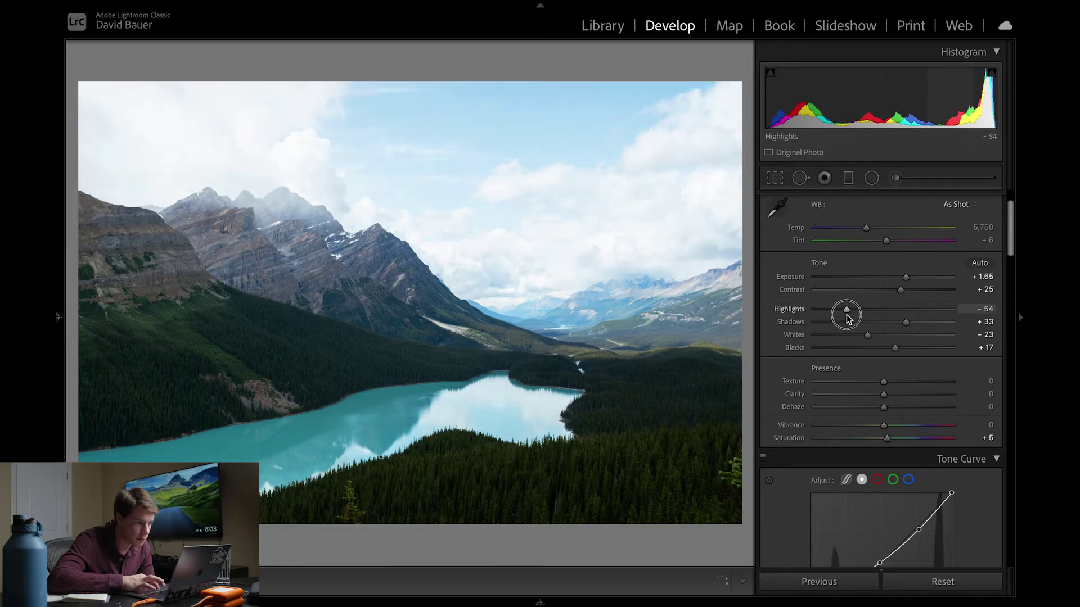
{"action": "left_click_drag", "start_coordinate": [846, 315], "coordinate": [858, 335]}
{"action": "key", "text": "backslash"}
{"action": "key", "text": "backslash"}
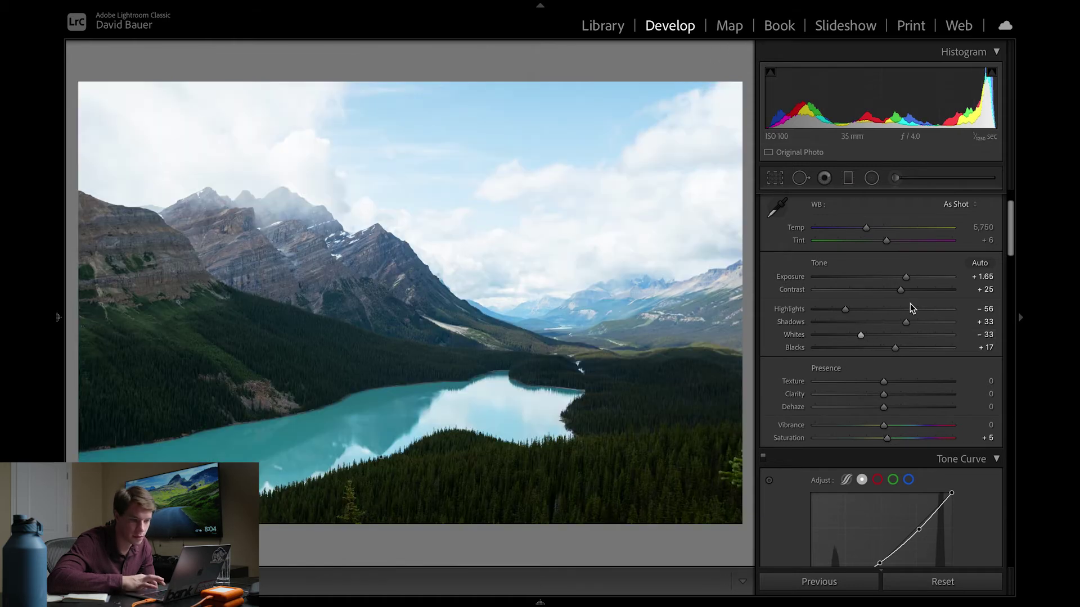
- Set the lake photo's Contrast to +30, compare it with the original, and go on to the dock photo
{"action": "left_click_drag", "start_coordinate": [899, 291], "coordinate": [905, 292]}
{"action": "key", "text": "backslash"}
{"action": "key", "text": "backslash"}
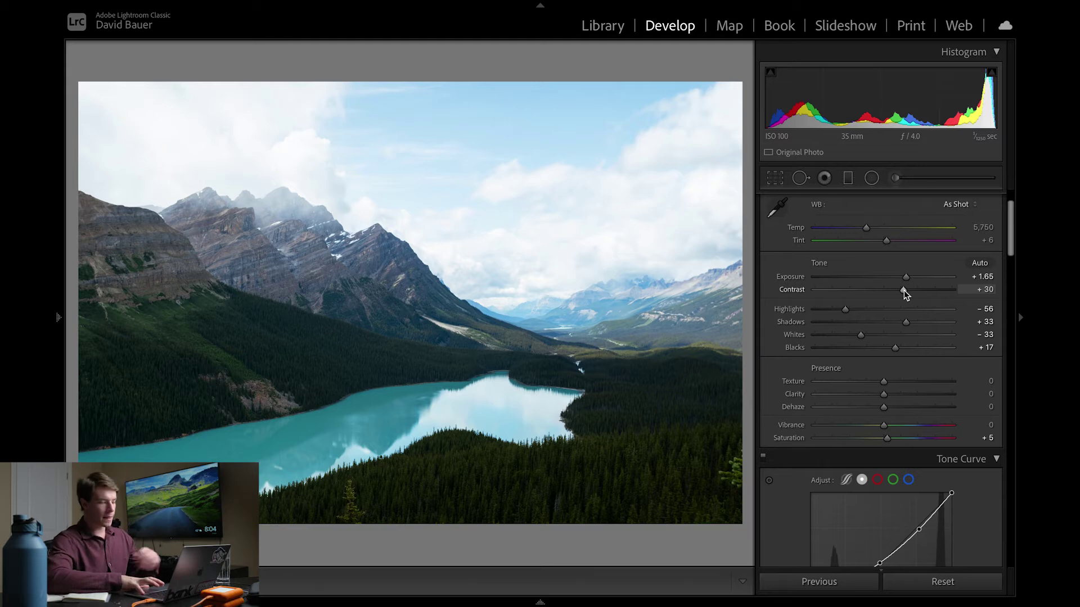
{"action": "key", "text": "Right"}
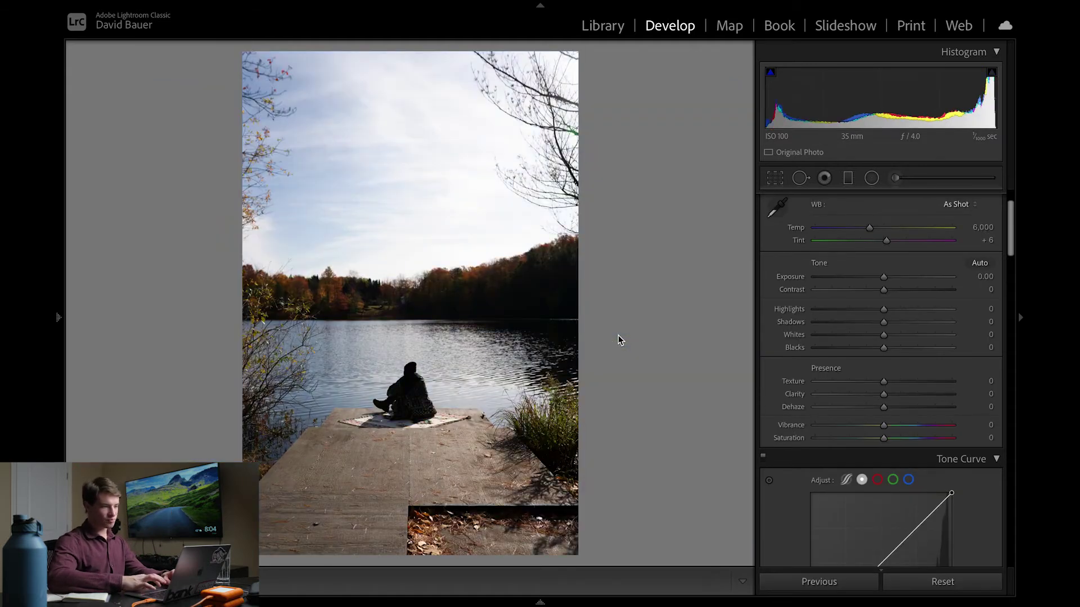
- Auto-straighten the dock photo and crop it to a 4 x 5 aspect ratio, repositioning the image inside the crop
{"action": "left_click", "coordinate": [772, 172]}
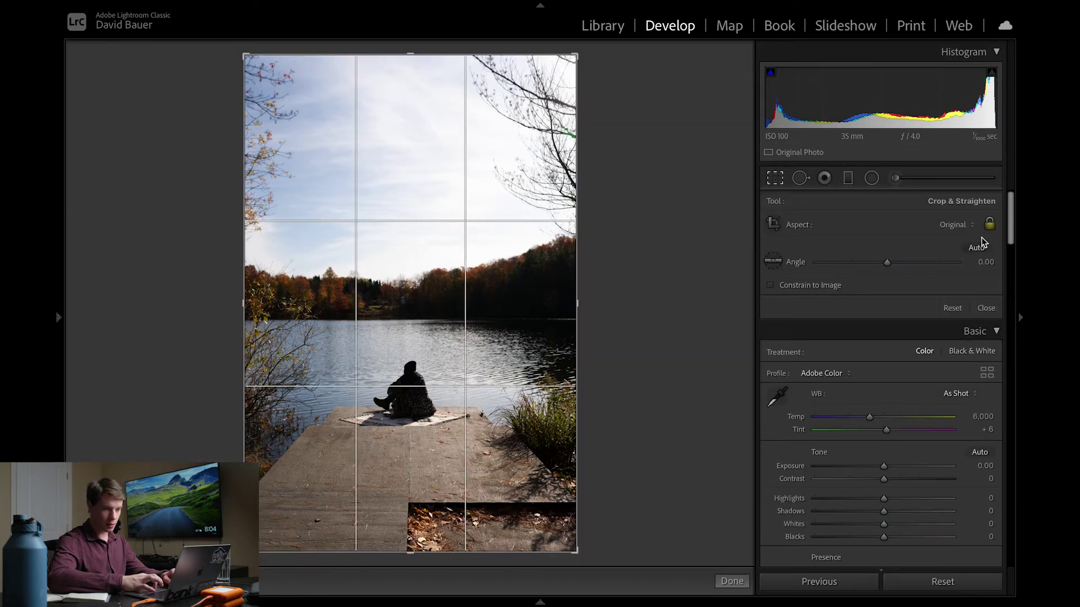
{"action": "left_click", "coordinate": [979, 248]}
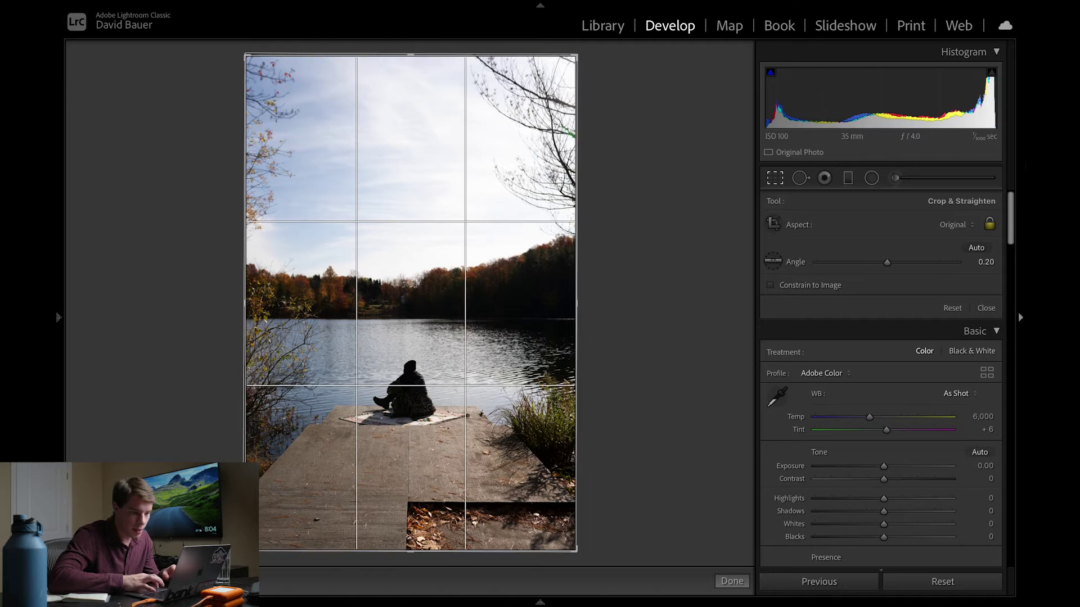
{"action": "left_click", "coordinate": [956, 227]}
{"action": "left_click", "coordinate": [905, 268]}
{"action": "left_click_drag", "start_coordinate": [464, 322], "coordinate": [468, 283]}
{"action": "key", "text": "Return"}
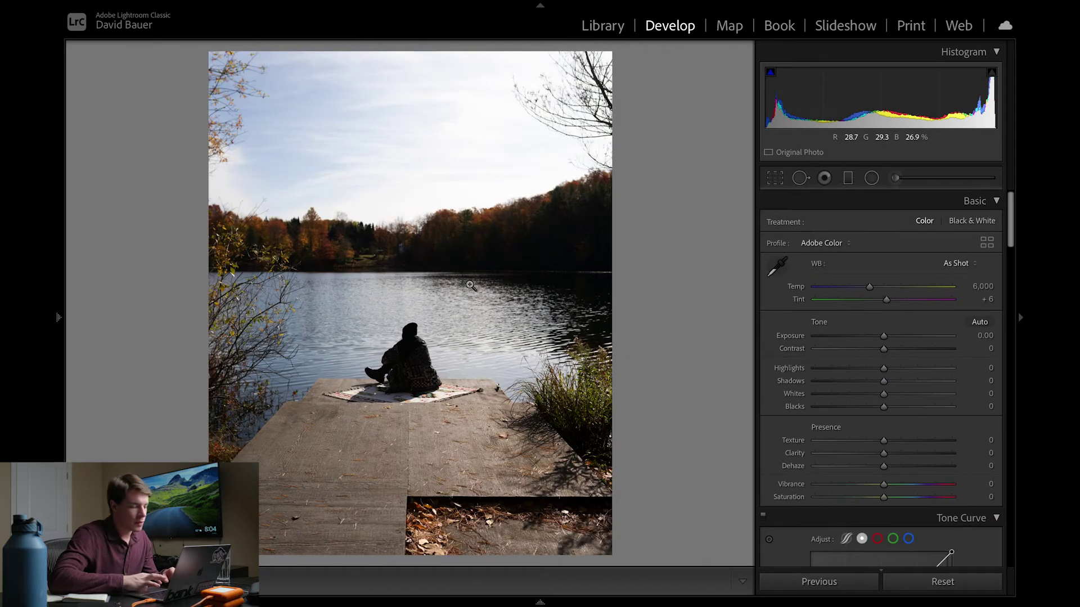
- Preview several DB presets on the dock photo and apply Lake Michigan 2
{"action": "mouse_move", "coordinate": [54, 332]}
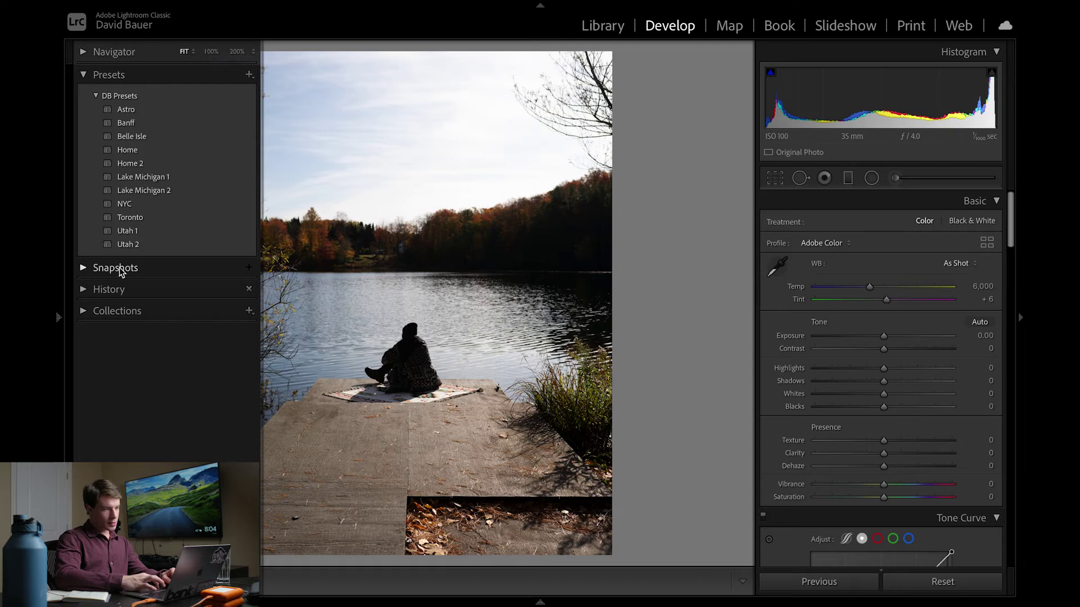
{"action": "left_click", "coordinate": [140, 244]}
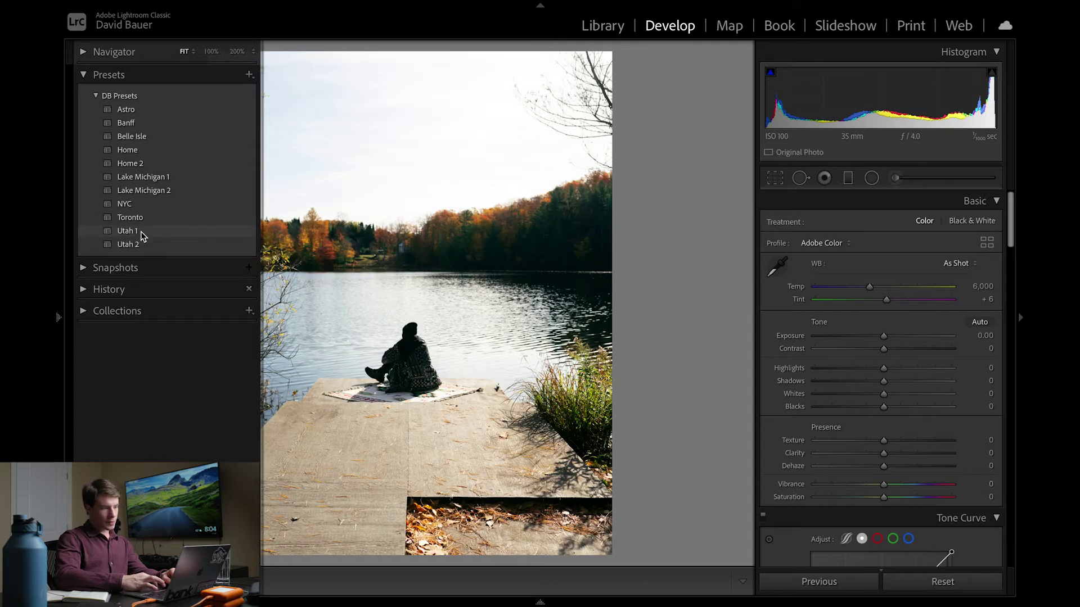
{"action": "left_click", "coordinate": [142, 235]}
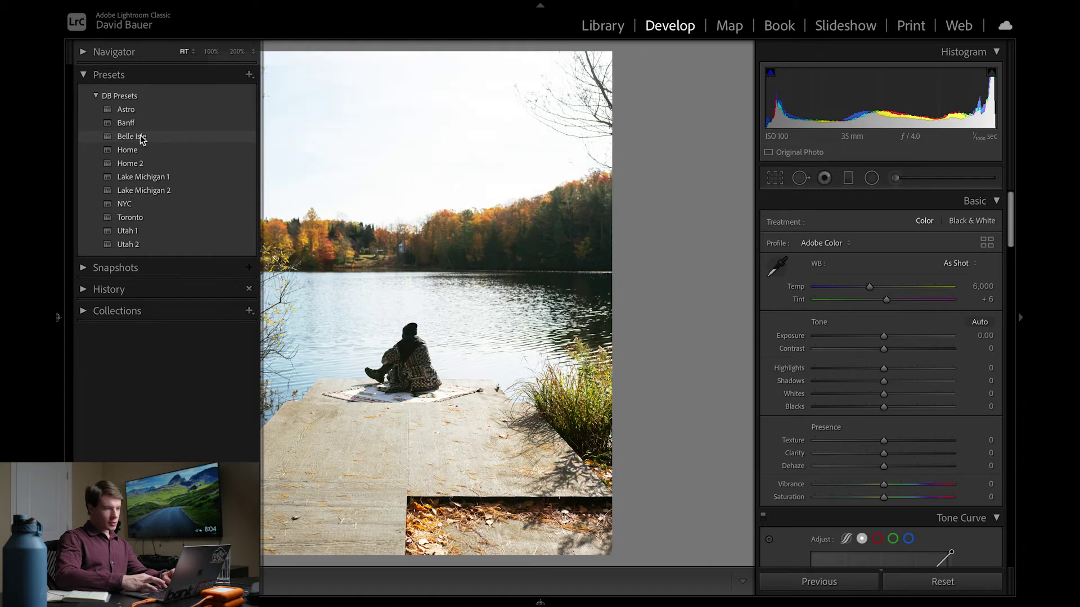
{"action": "left_click", "coordinate": [144, 191]}
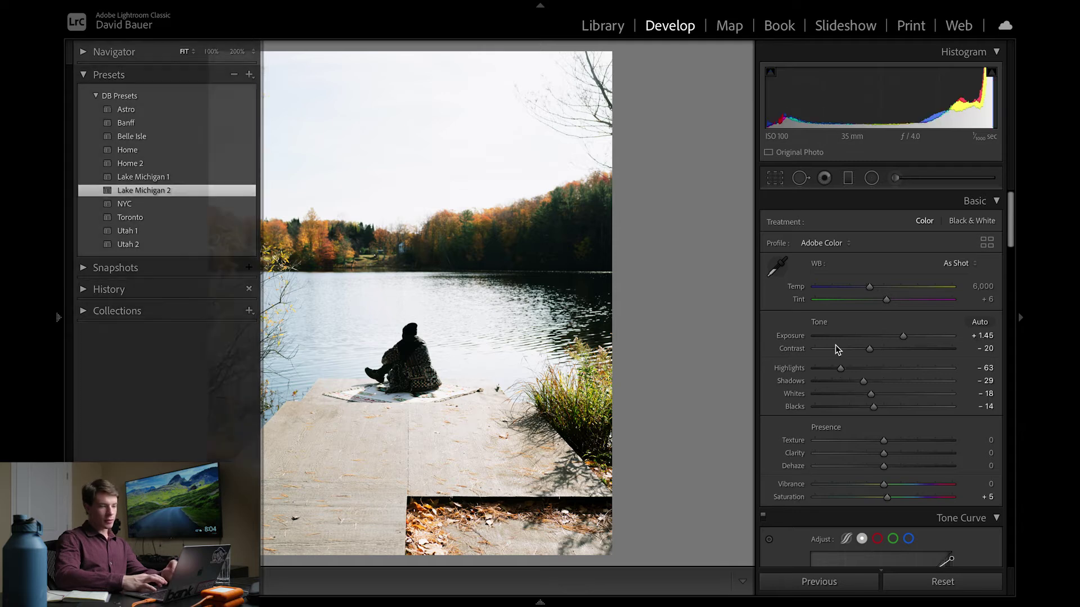
- Set the dock photo's Highlights to -76, Exposure to +0.90, Shadows to -7 and Blacks to -8, and compare with the unedited photo
{"action": "left_click_drag", "start_coordinate": [841, 368], "coordinate": [831, 370]}
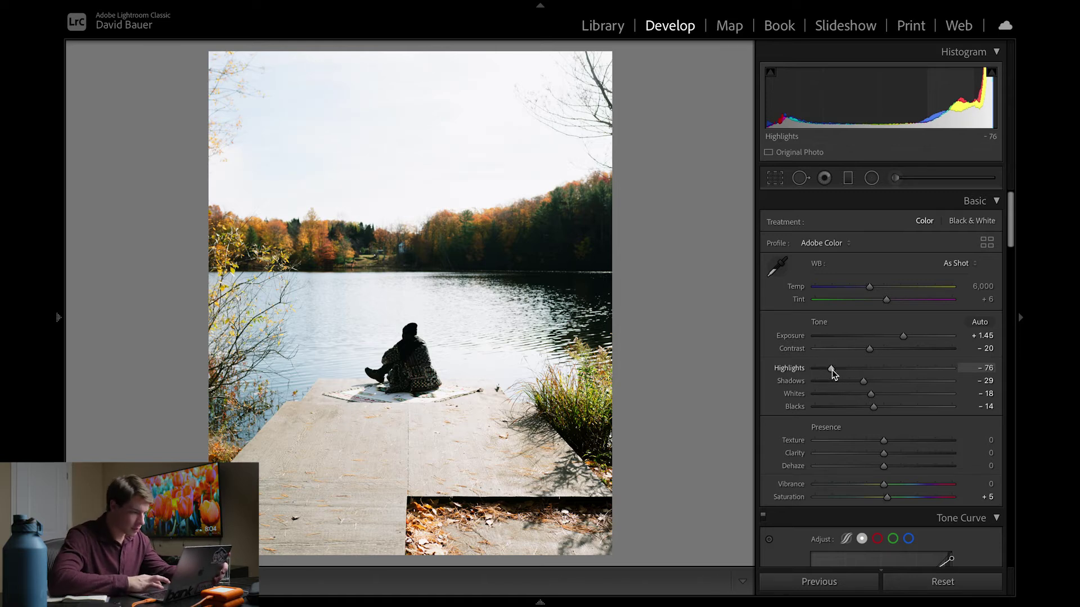
{"action": "left_click_drag", "start_coordinate": [903, 336], "coordinate": [896, 338]}
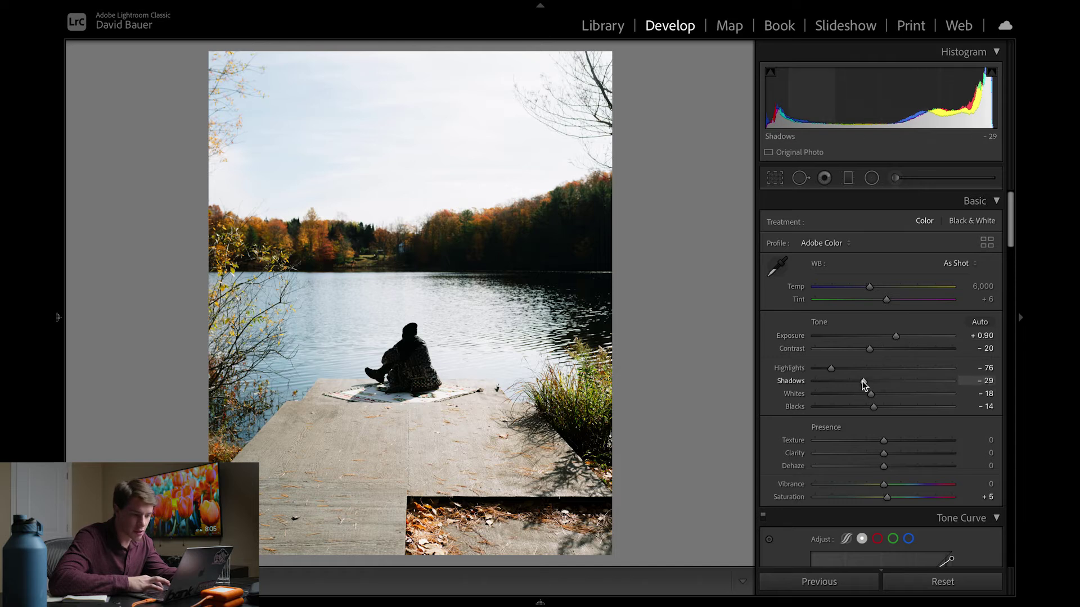
{"action": "mouse_move", "coordinate": [57, 315]}
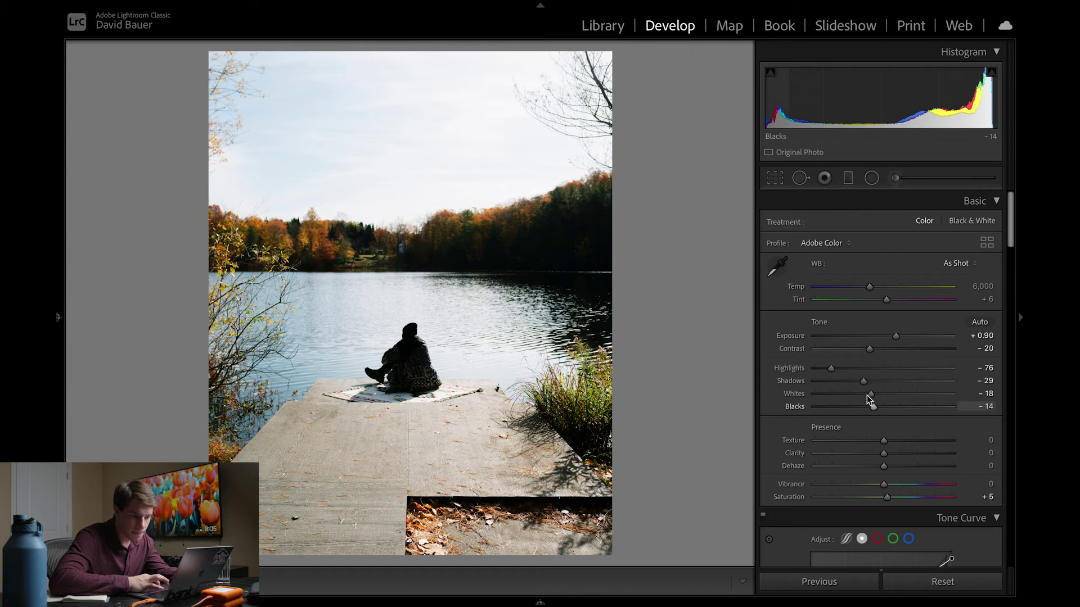
{"action": "mouse_move", "coordinate": [862, 381]}
{"action": "left_mouse_down"}
{"action": "mouse_move", "coordinate": [877, 381]}
{"action": "mouse_move", "coordinate": [880, 411]}
{"action": "mouse_move", "coordinate": [880, 387]}
{"action": "left_mouse_up"}
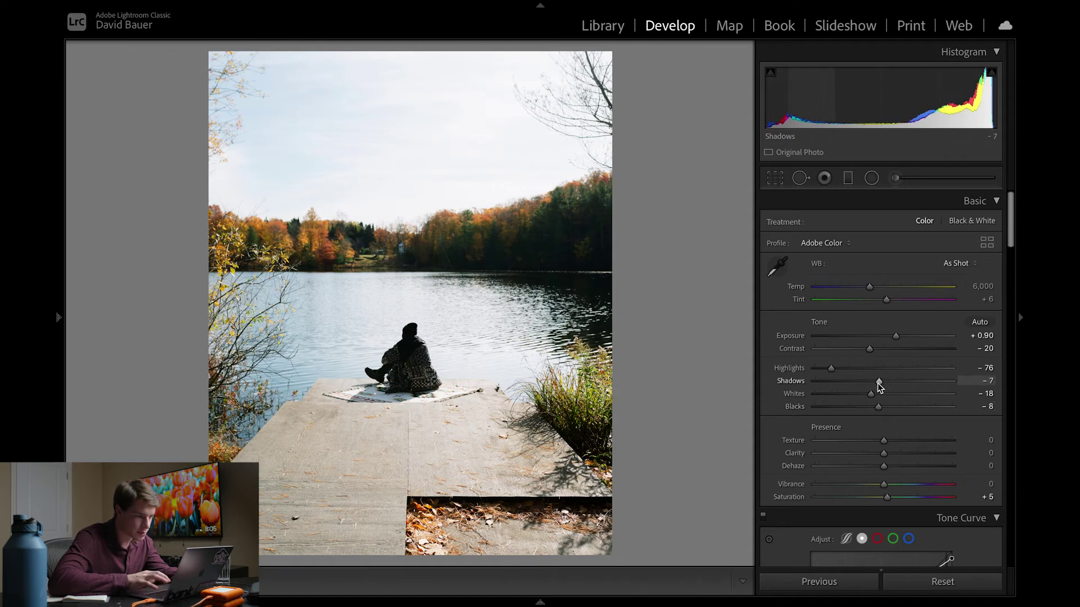
{"action": "key", "text": "backslash"}
{"action": "key", "text": "backslash"}
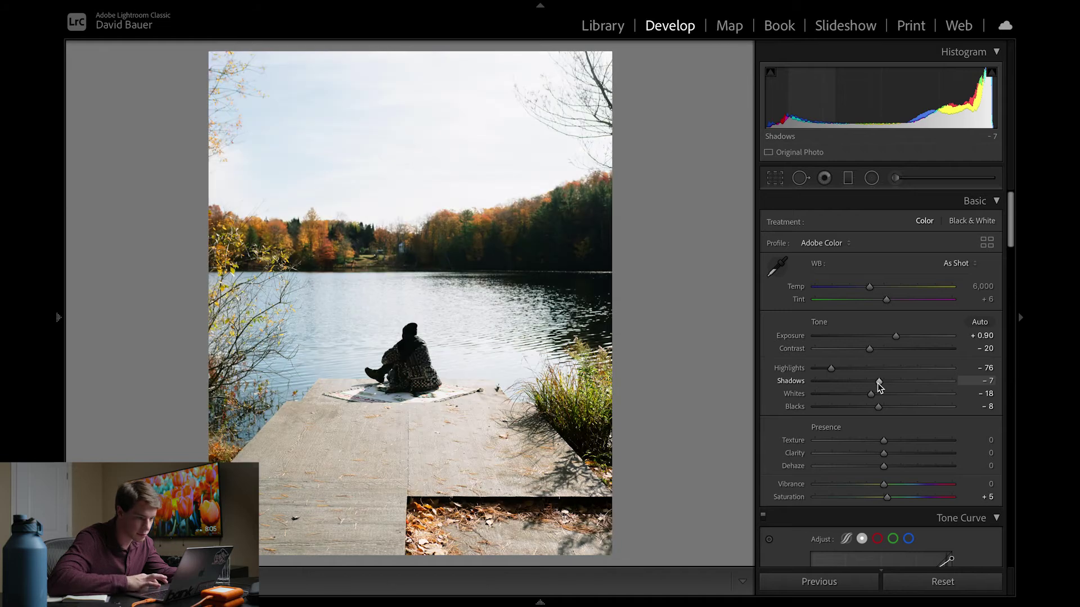
- Reset the dock photo's Shadows and Blacks to 0 and compare with the unedited version
{"action": "left_click_drag", "start_coordinate": [880, 382], "coordinate": [883, 385]}
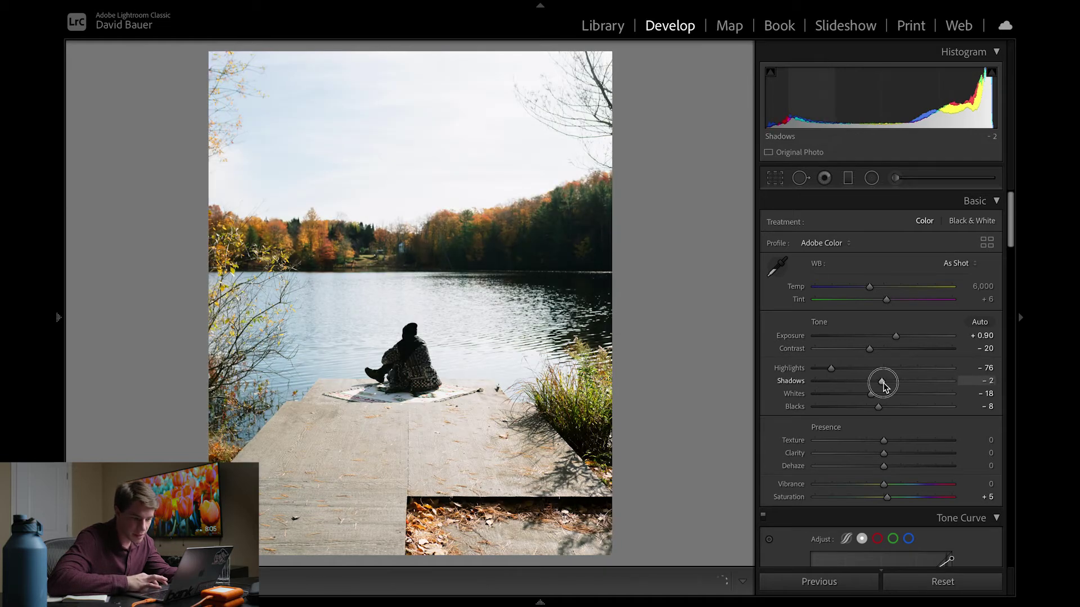
{"action": "double_click", "coordinate": [883, 383]}
{"action": "double_click", "coordinate": [882, 406]}
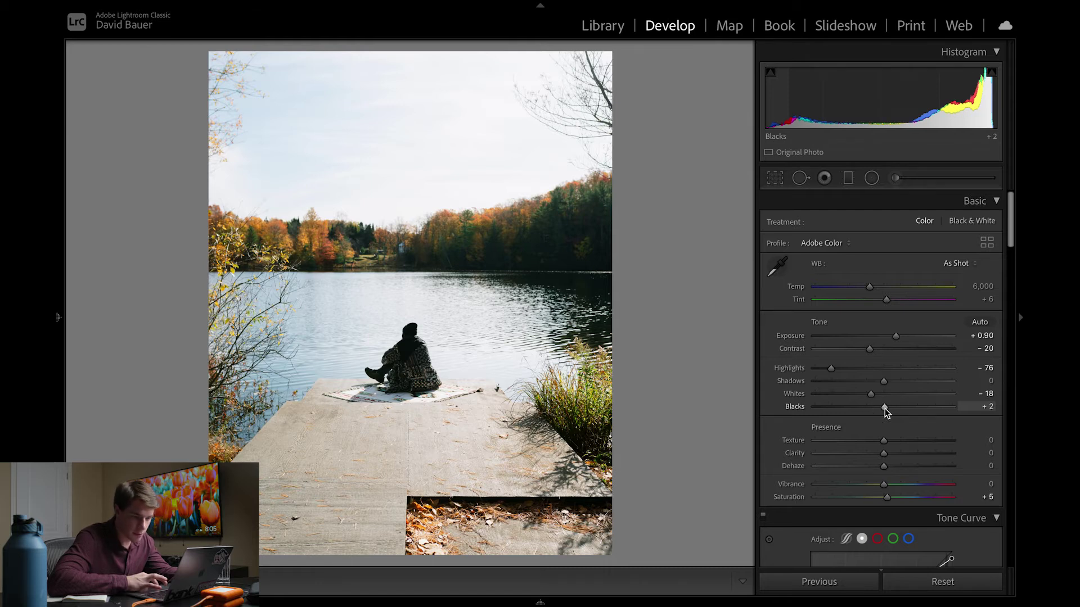
{"action": "key", "text": "backslash"}
{"action": "key", "text": "backslash"}
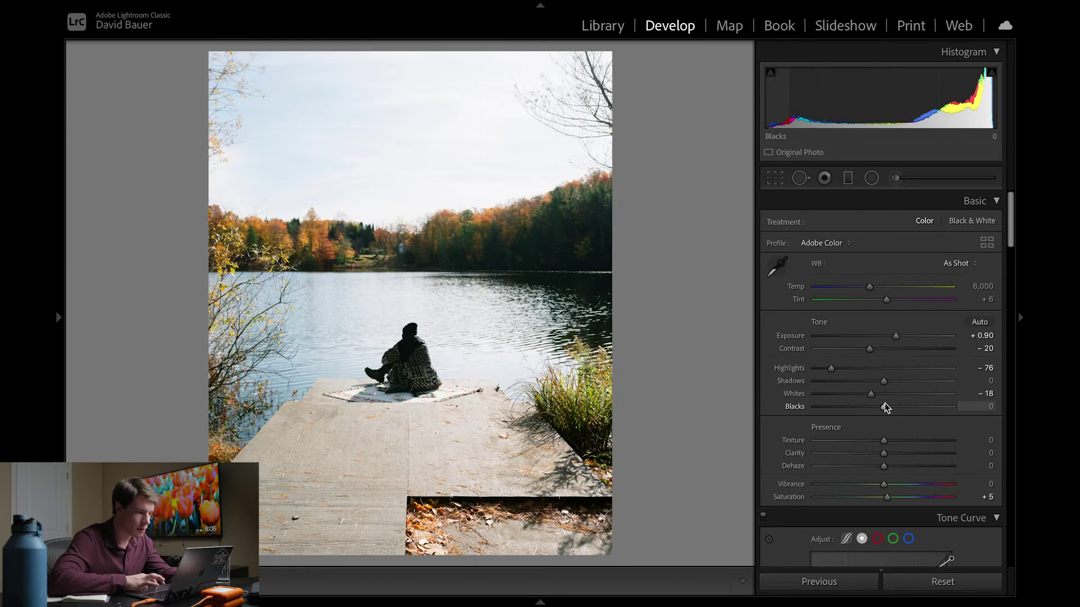
- Brush an adjustment with Contrast 20 over the autumn trees on the far shore
{"action": "left_click", "coordinate": [896, 178]}
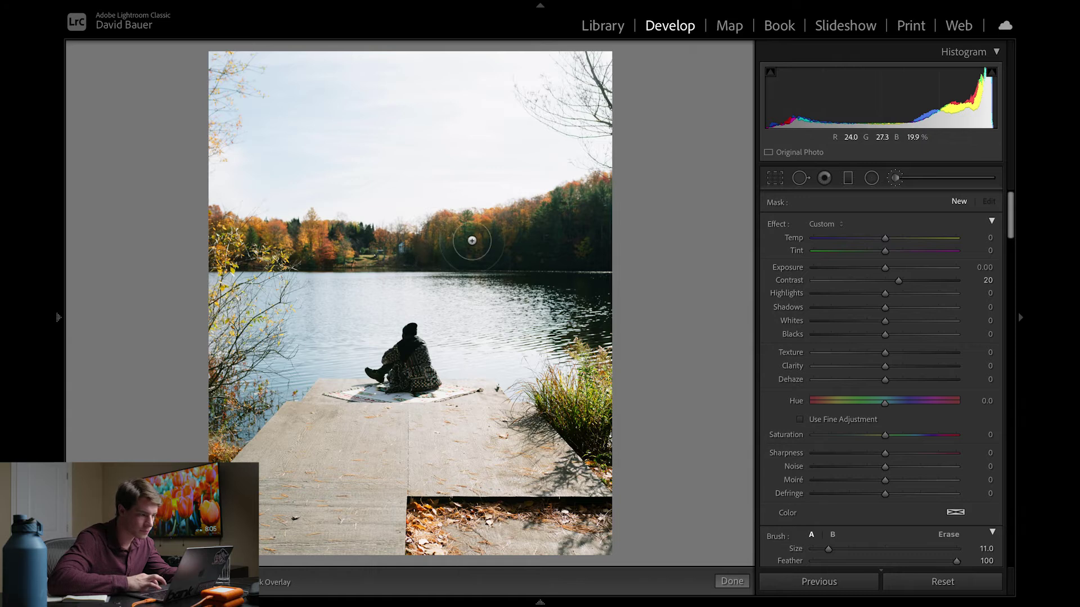
{"action": "mouse_move", "coordinate": [449, 243]}
{"action": "left_mouse_down"}
{"action": "mouse_move", "coordinate": [521, 247]}
{"action": "mouse_move", "coordinate": [440, 239]}
{"action": "mouse_move", "coordinate": [583, 232]}
{"action": "mouse_move", "coordinate": [494, 241]}
{"action": "left_mouse_up"}
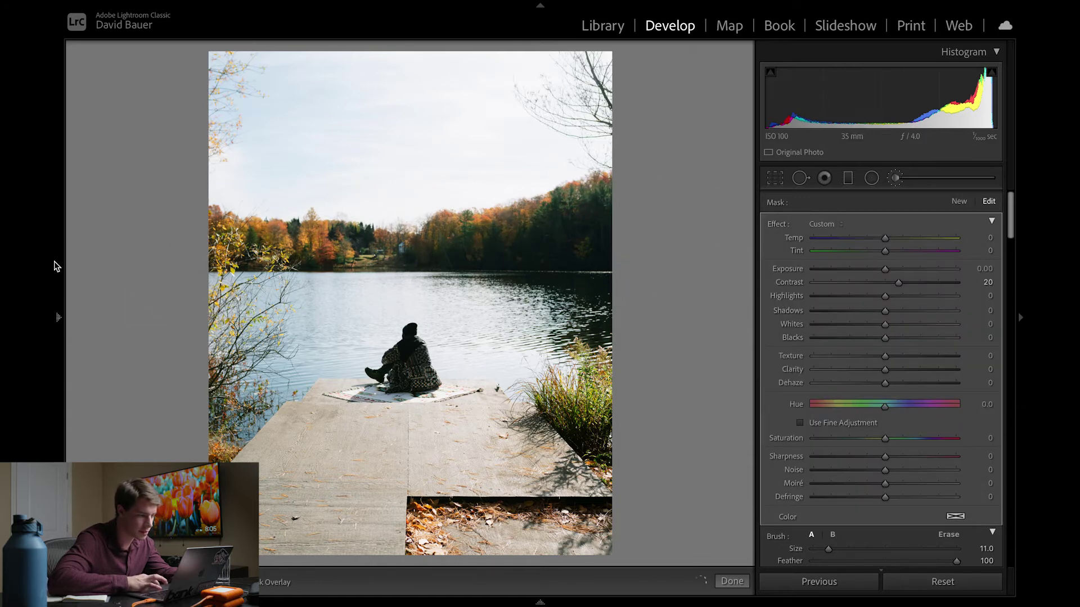
- Add a graduated filter over the dock foreground, reset its Contrast to 0 and slightly lower its Exposure
{"action": "key", "text": "k"}
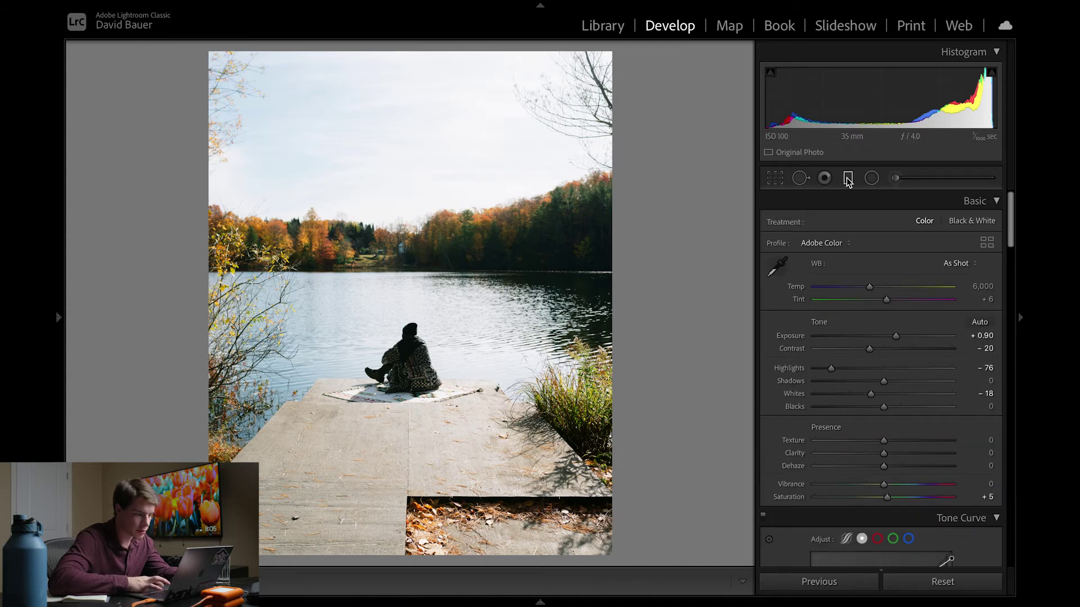
{"action": "key", "text": "m"}
{"action": "left_click_drag", "start_coordinate": [322, 557], "coordinate": [322, 367]}
{"action": "left_click_drag", "start_coordinate": [350, 555], "coordinate": [348, 482]}
{"action": "double_click", "coordinate": [791, 281]}
{"action": "left_click_drag", "start_coordinate": [882, 269], "coordinate": [877, 275]}
{"action": "key", "text": "m"}
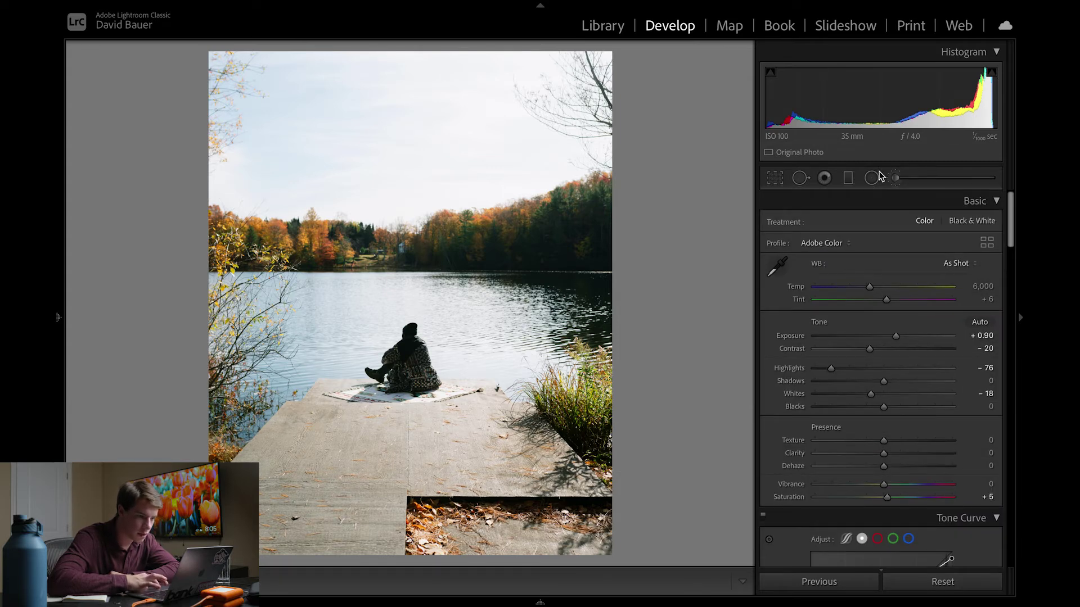
- Add a second graduated filter over the sky, aligned nearly level along the far shore, and reset its Contrast to 0
{"action": "left_click", "coordinate": [848, 177]}
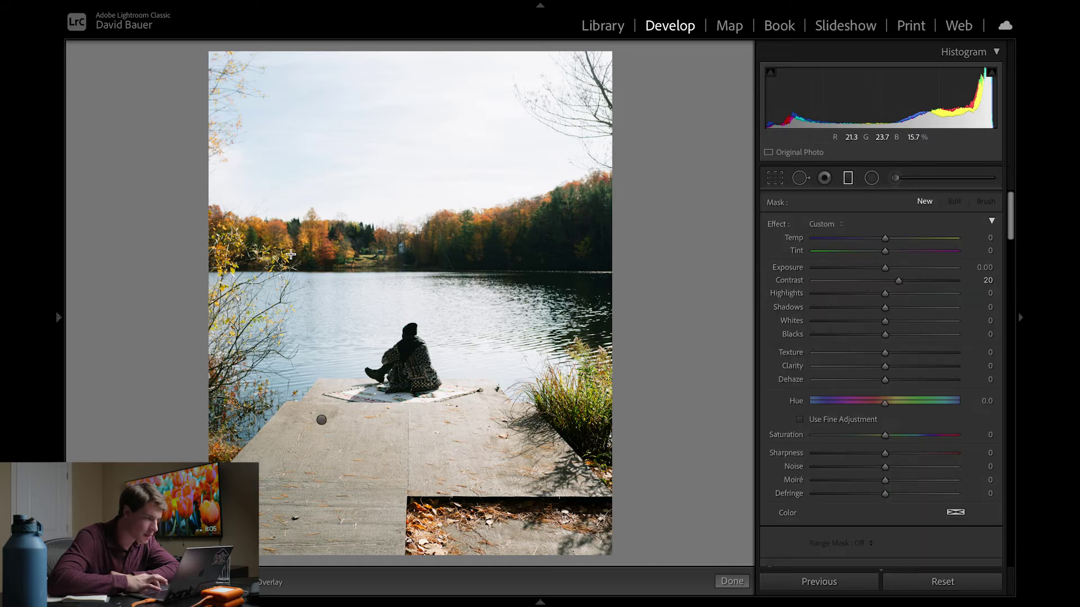
{"action": "left_click_drag", "start_coordinate": [334, 229], "coordinate": [332, 260]}
{"action": "left_click_drag", "start_coordinate": [546, 266], "coordinate": [534, 243]}
{"action": "left_click_drag", "start_coordinate": [332, 245], "coordinate": [333, 250]}
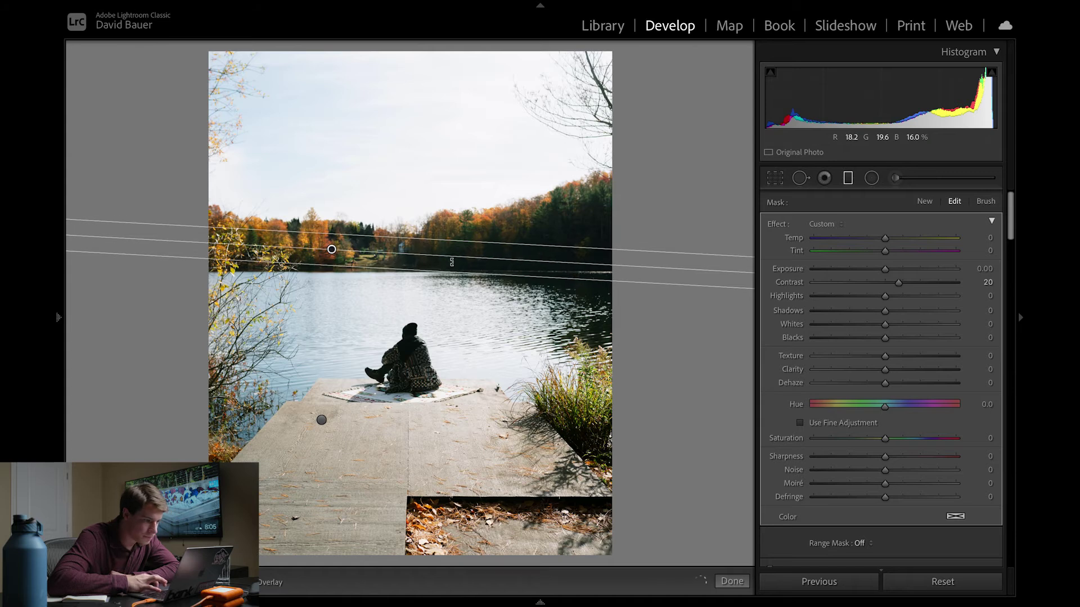
{"action": "left_click_drag", "start_coordinate": [481, 256], "coordinate": [481, 243]}
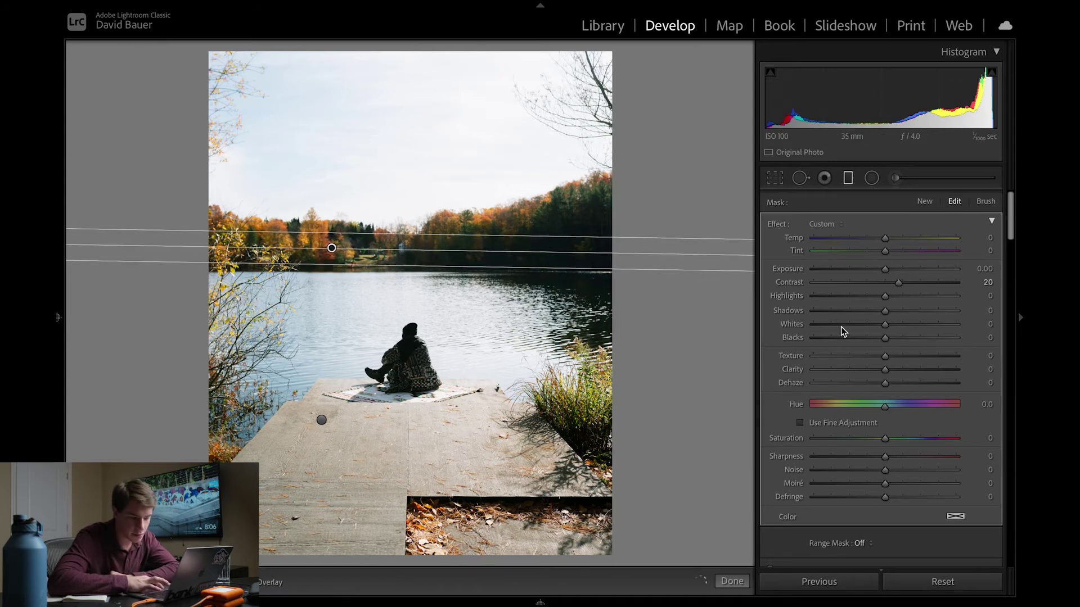
{"action": "double_click", "coordinate": [898, 282]}
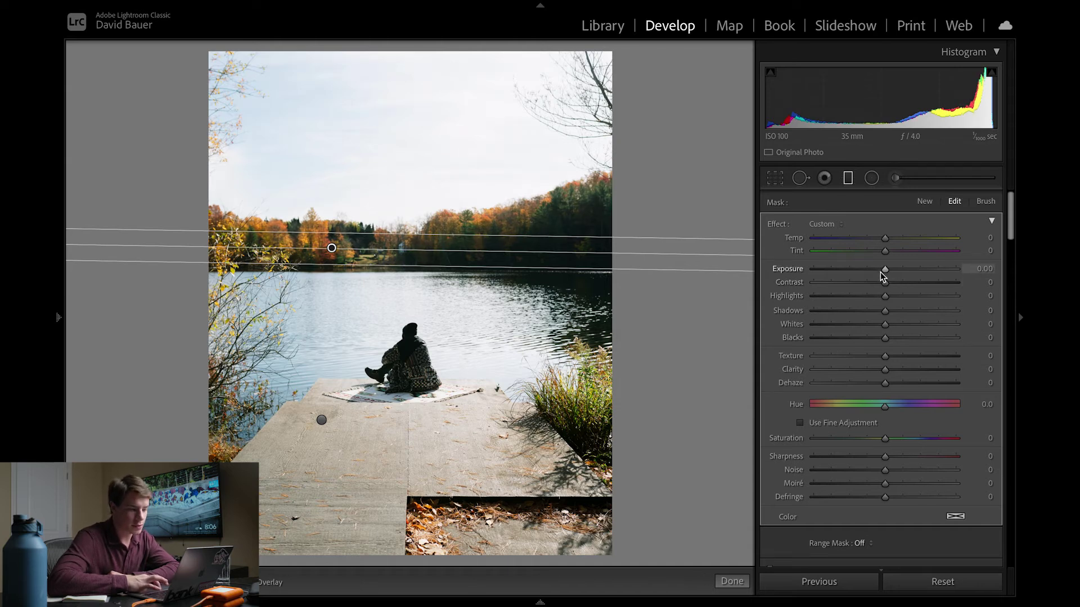
- Limit the sky filter with a Luminance range mask set to 43/100, checking the mask preview and hiding it
{"action": "scroll", "coordinate": [849, 514], "scroll_direction": "down", "scroll_amount": 5}
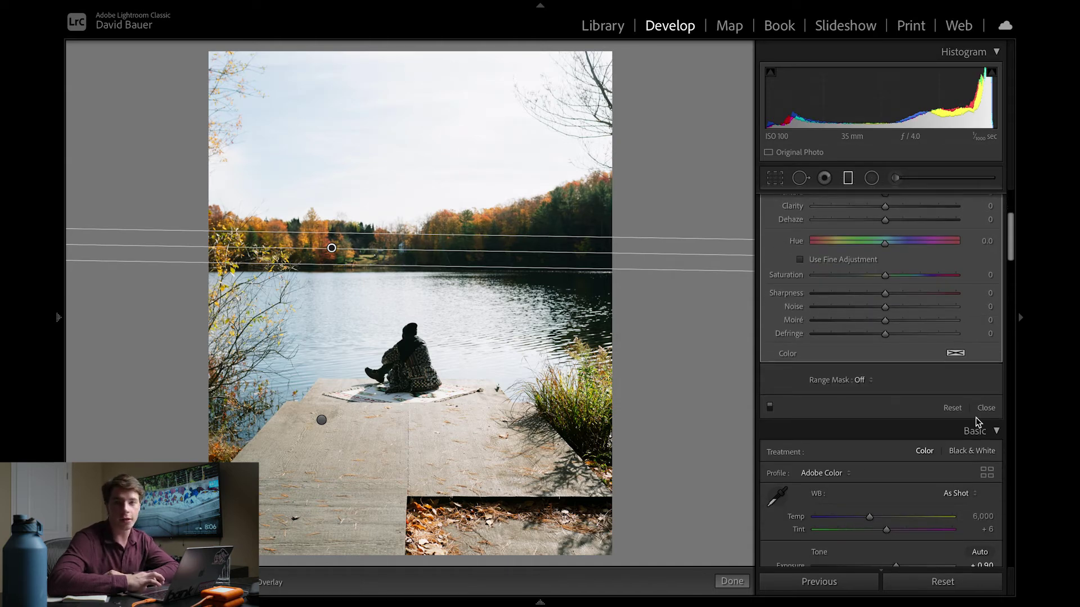
{"action": "left_click", "coordinate": [868, 382]}
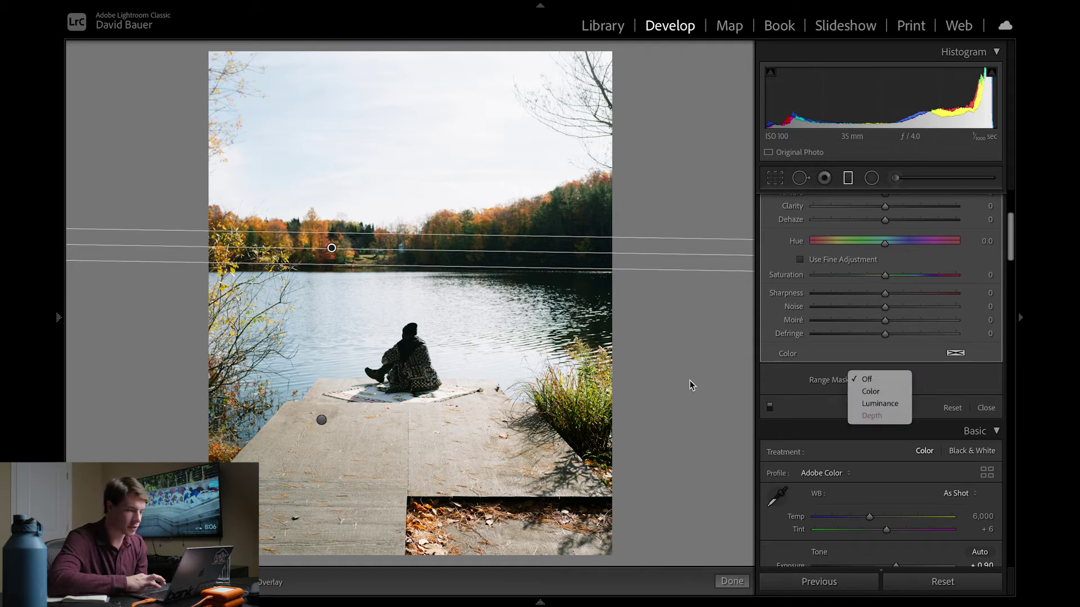
{"action": "left_click", "coordinate": [878, 403]}
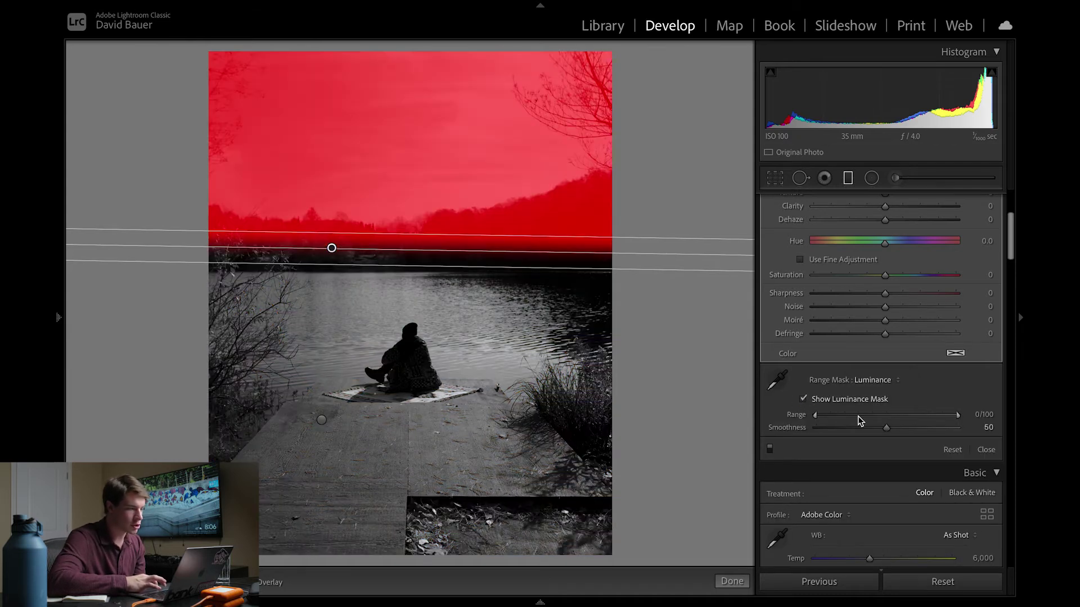
{"action": "left_click_drag", "start_coordinate": [815, 416], "coordinate": [875, 422]}
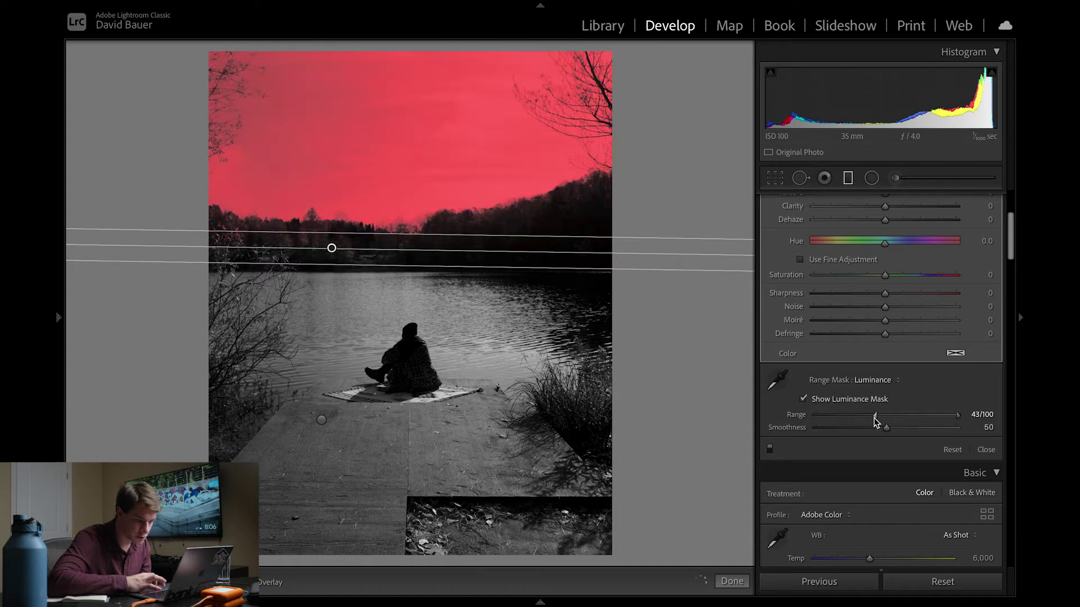
{"action": "left_click", "coordinate": [801, 399]}
- Set the sky filter's Whites to -26 and lower its Highlights, then compare the dock photo with the unedited version
{"action": "scroll", "coordinate": [916, 357], "scroll_direction": "up", "scroll_amount": 4}
{"action": "left_click_drag", "start_coordinate": [885, 269], "coordinate": [839, 273]}
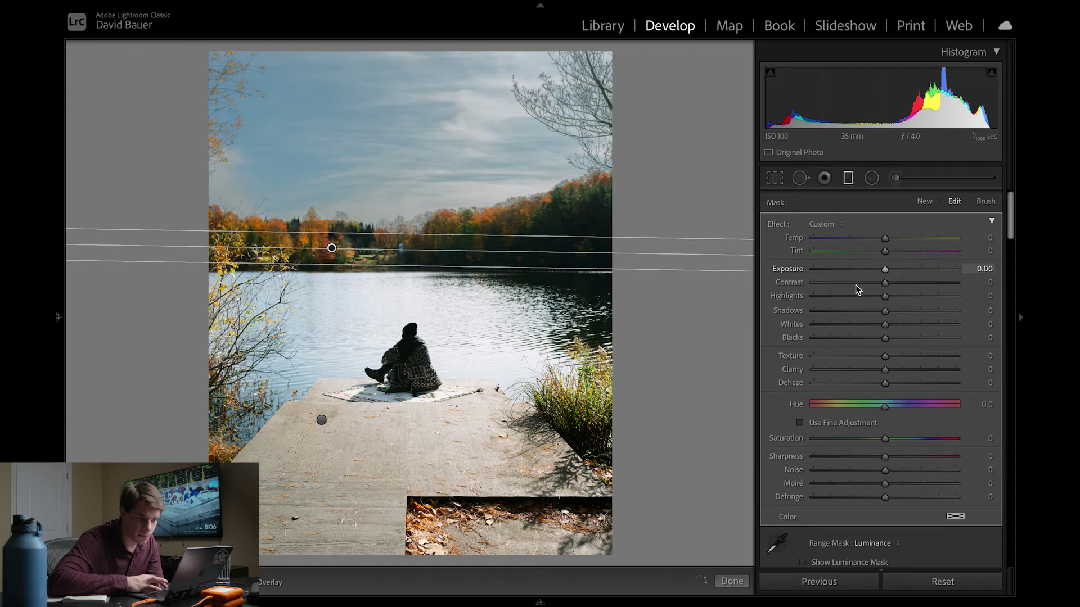
{"action": "left_click", "coordinate": [860, 328]}
{"action": "left_click_drag", "start_coordinate": [860, 329], "coordinate": [868, 331]}
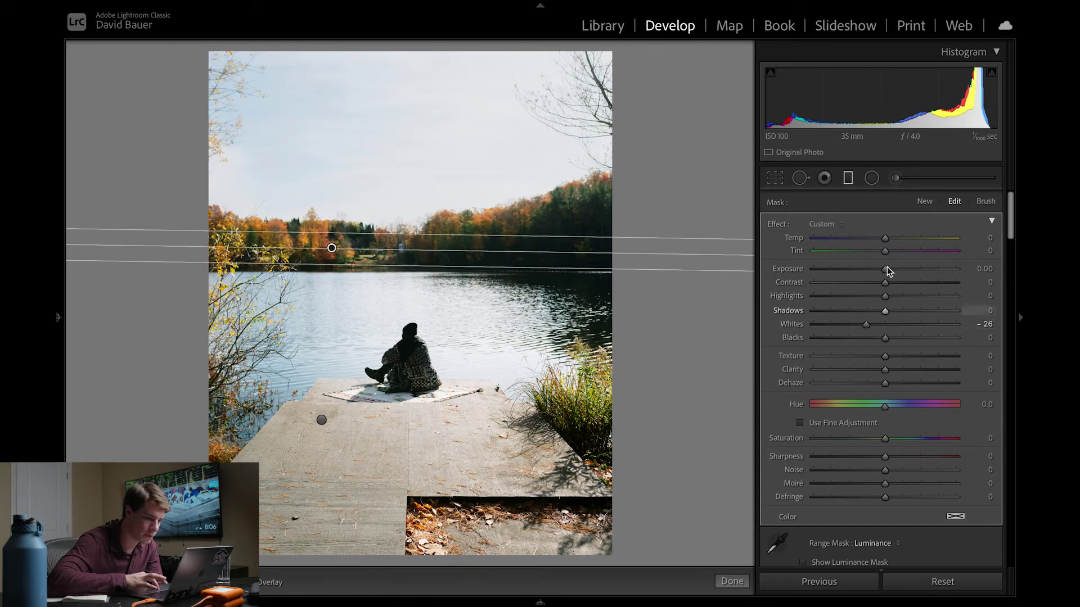
{"action": "left_click_drag", "start_coordinate": [885, 299], "coordinate": [859, 299]}
{"action": "key", "text": "Return"}
{"action": "key", "text": "backslash"}
{"action": "key", "text": "backslash"}
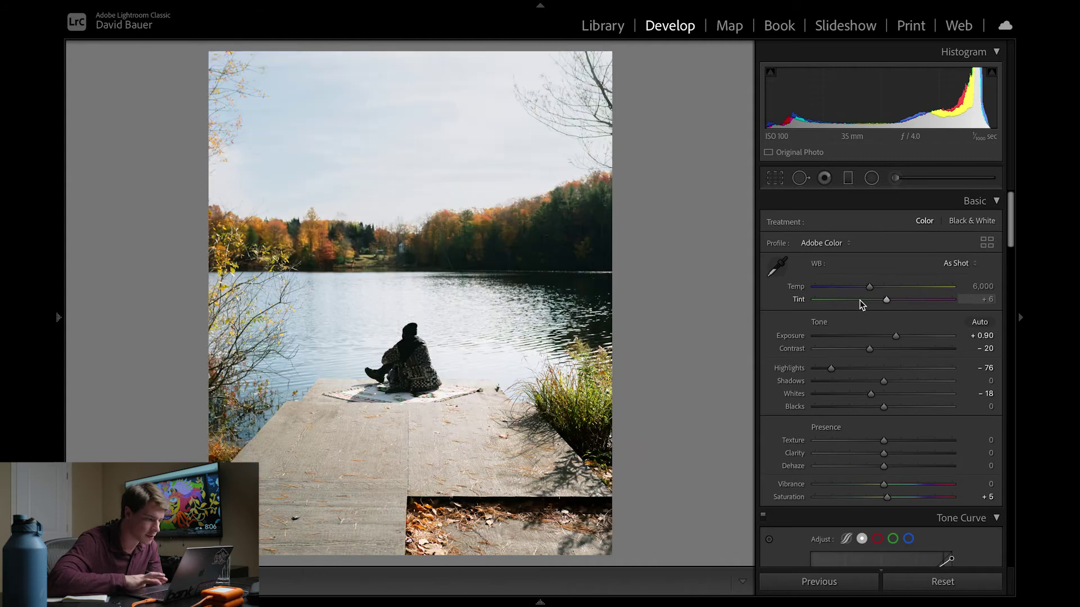
- Set the dock photo's white balance to Temp 6,008 and Tint +5 and compare with the unedited version
{"action": "left_click_drag", "start_coordinate": [870, 286], "coordinate": [872, 289]}
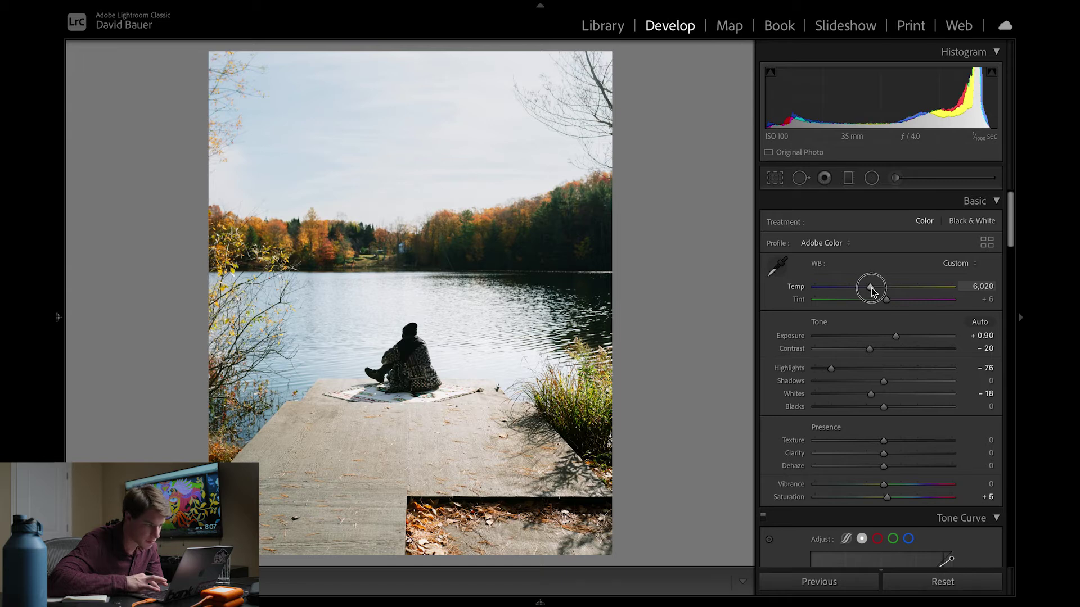
{"action": "left_click", "coordinate": [887, 302]}
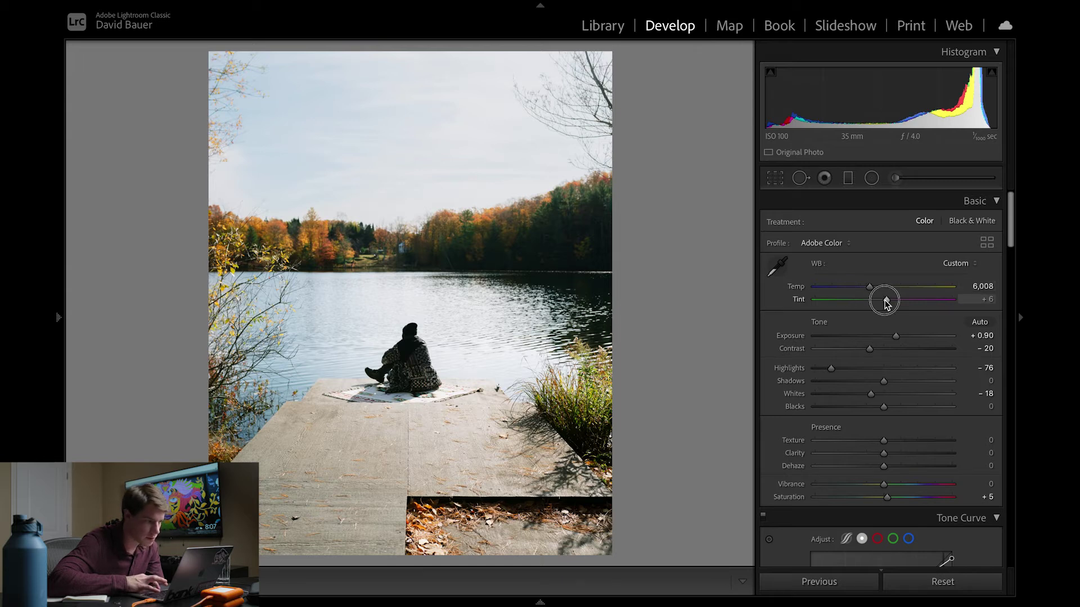
{"action": "key", "text": "backslash"}
{"action": "key", "text": "backslash"}
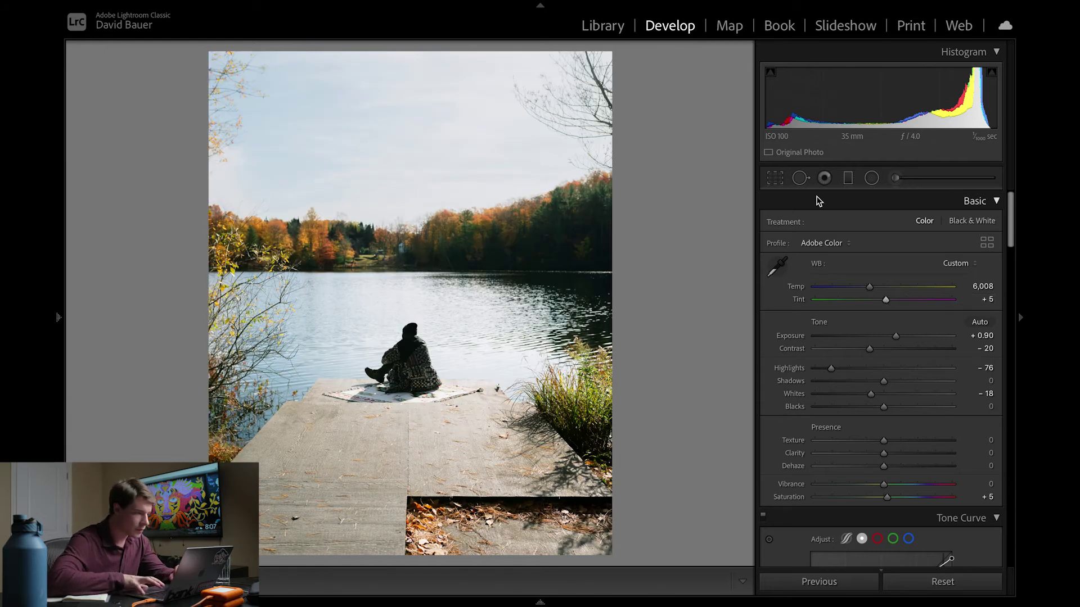
- Brush a new adjustment over the seated person, raise its Exposure, set Contrast to 24, and compare before and after
{"action": "left_click", "coordinate": [895, 179]}
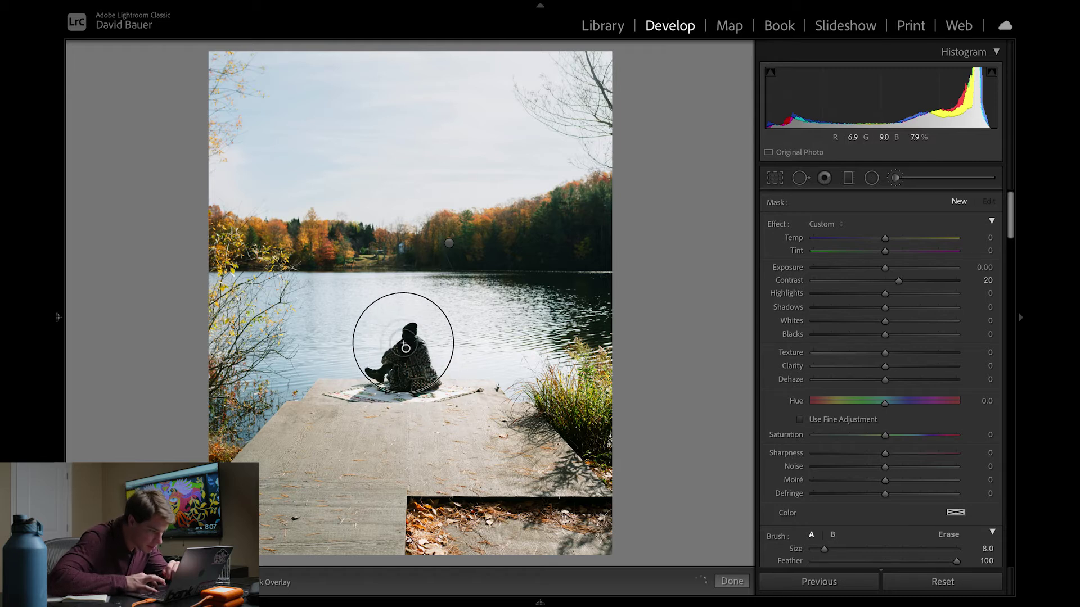
{"action": "left_click_drag", "start_coordinate": [406, 349], "coordinate": [448, 361]}
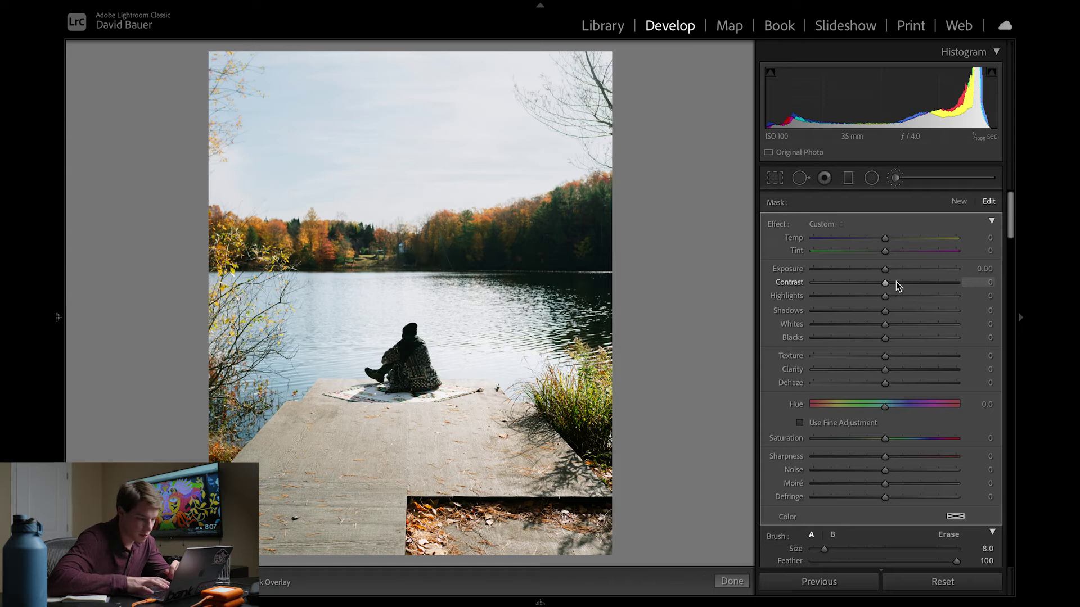
{"action": "key", "text": "o"}
{"action": "key", "text": "o"}
{"action": "mouse_move", "coordinate": [884, 269]}
{"action": "left_mouse_down"}
{"action": "mouse_move", "coordinate": [883, 283]}
{"action": "mouse_move", "coordinate": [902, 287]}
{"action": "left_mouse_up"}
{"action": "key", "text": "k"}
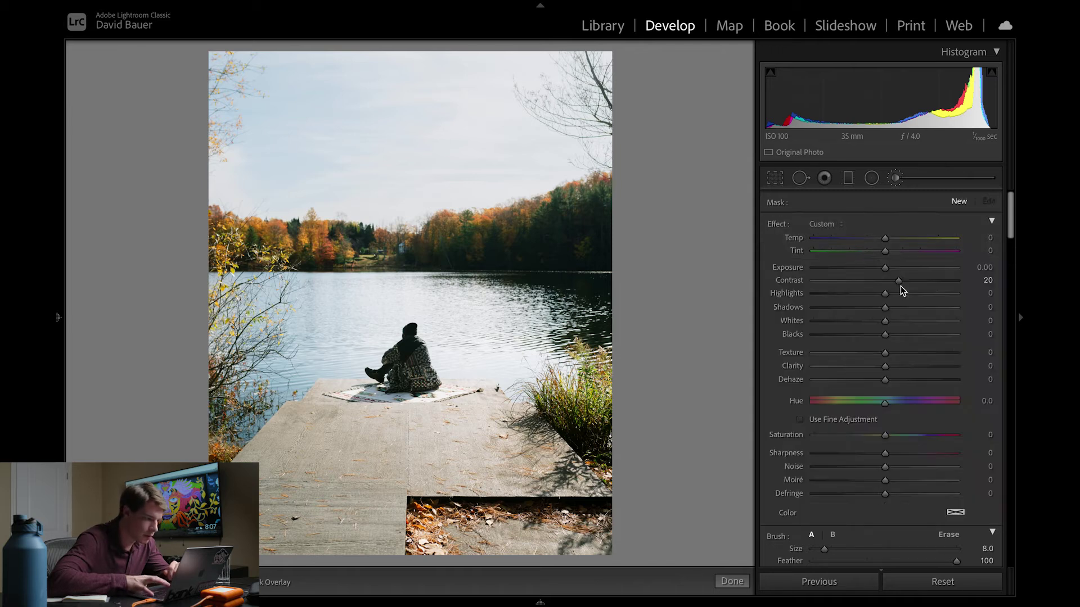
{"action": "key", "text": "backslash"}
{"action": "key", "text": "backslash"}
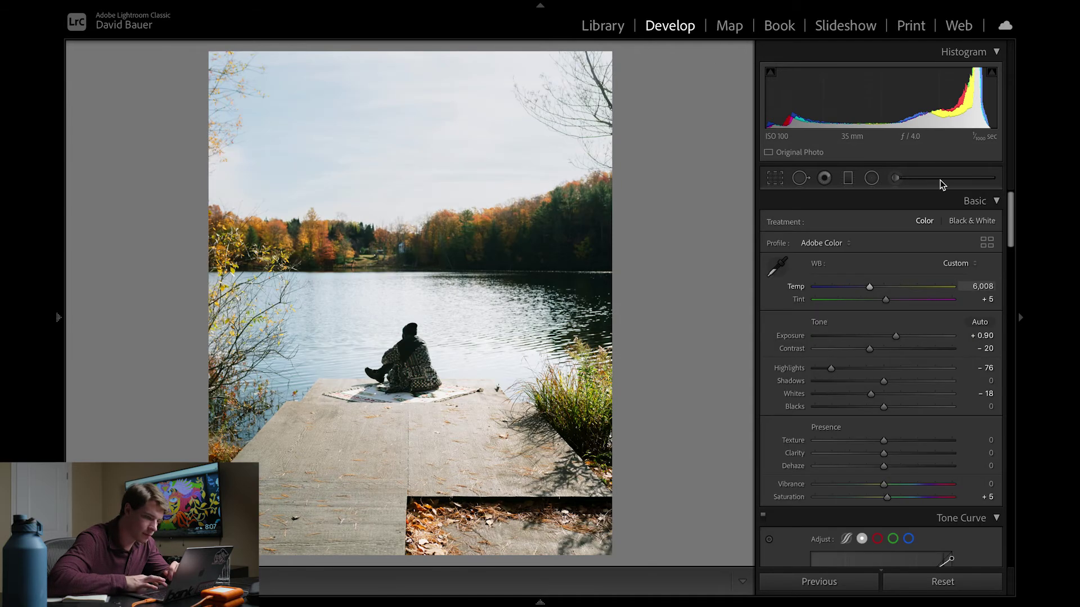
- Refine the brush adjustment on the seated person by setting Exposure to 0.29 and slightly reducing Contrast
{"action": "left_click", "coordinate": [894, 178]}
{"action": "left_click_drag", "start_coordinate": [893, 271], "coordinate": [891, 272]}
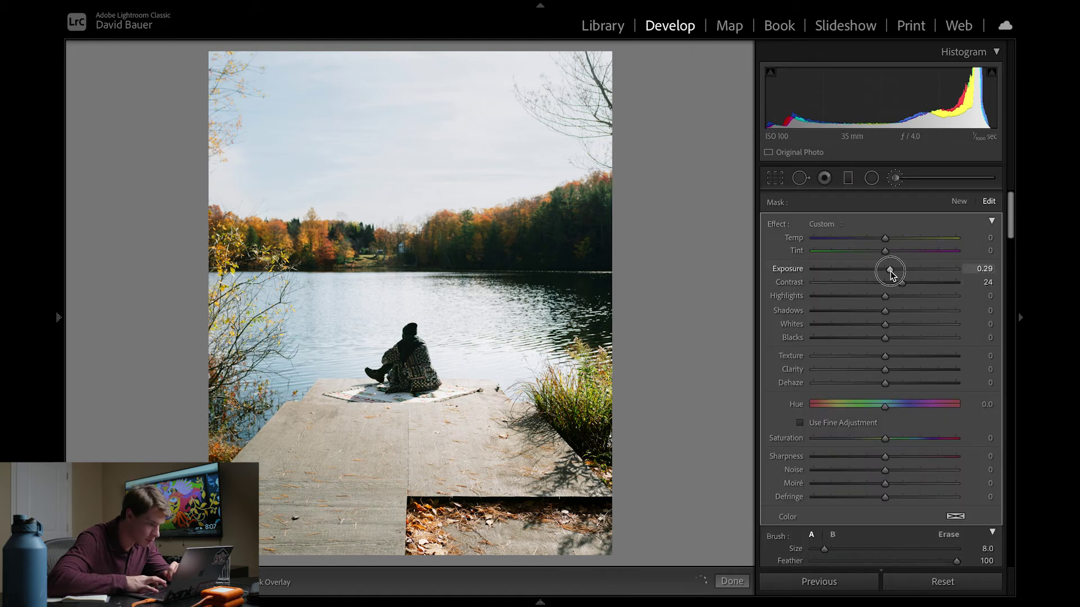
{"action": "left_click_drag", "start_coordinate": [900, 284], "coordinate": [896, 288]}
{"action": "key", "text": "k"}
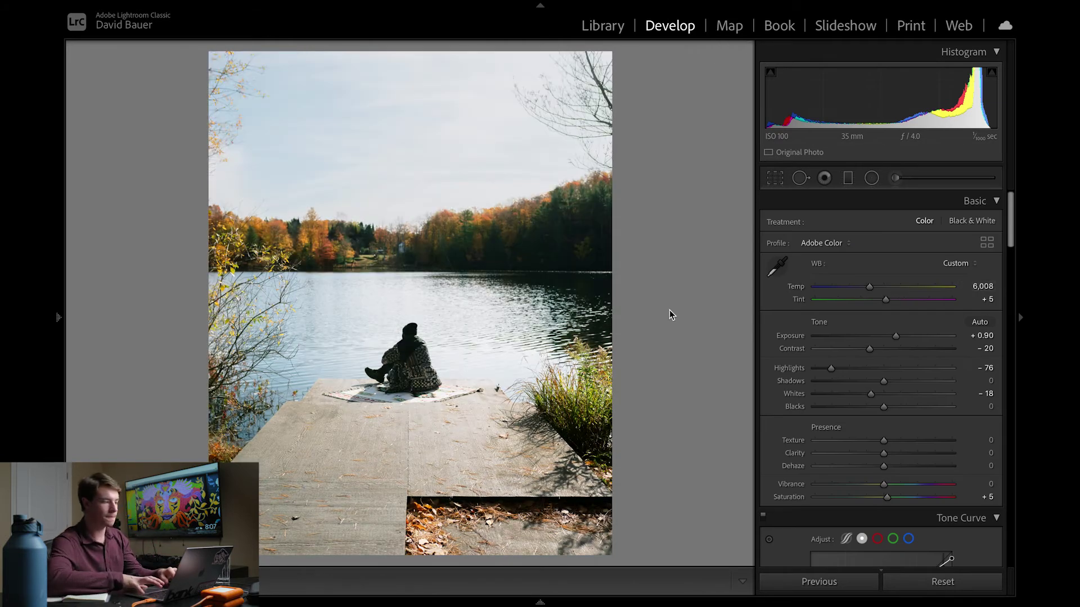
- Go to the coastal town photo and straighten its horizon to an angle of -1.63
{"action": "key", "text": "Right"}
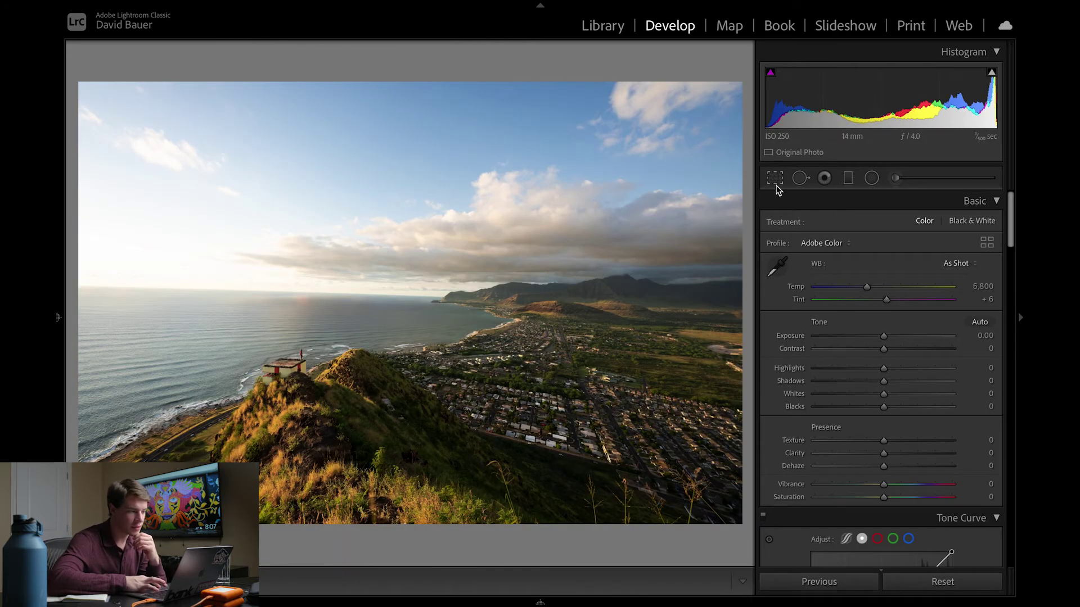
{"action": "left_click", "coordinate": [776, 180]}
{"action": "left_click_drag", "start_coordinate": [321, 545], "coordinate": [328, 551]}
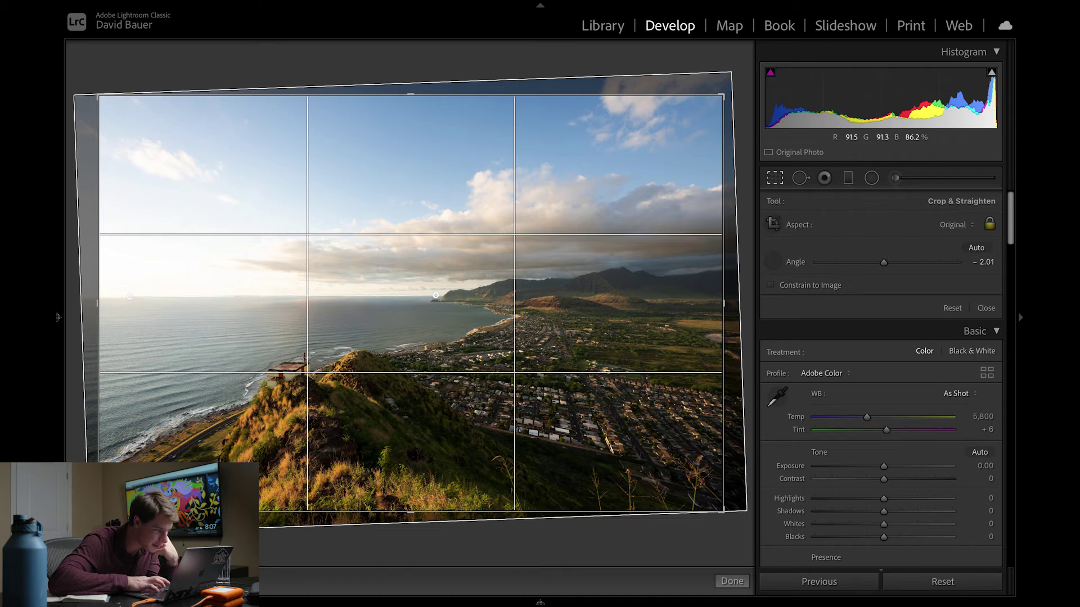
{"action": "left_click_drag", "start_coordinate": [130, 297], "coordinate": [130, 296]}
{"action": "key", "text": "Return"}
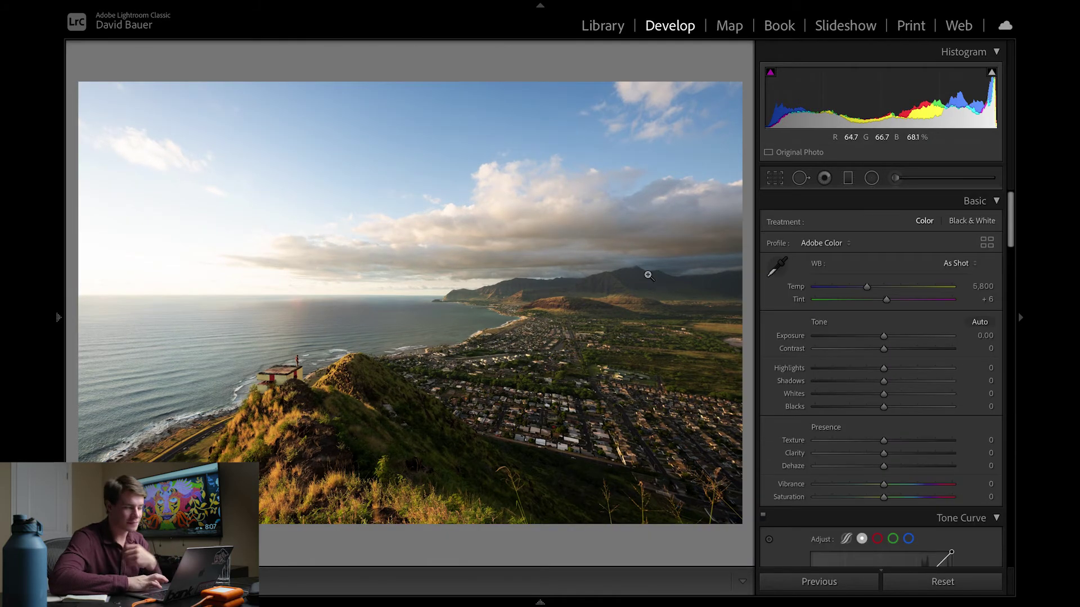
- Crop the coastal photo to a 16 x 9 aspect ratio, repositioning the image to trim more of the sky
{"action": "left_click", "coordinate": [777, 178]}
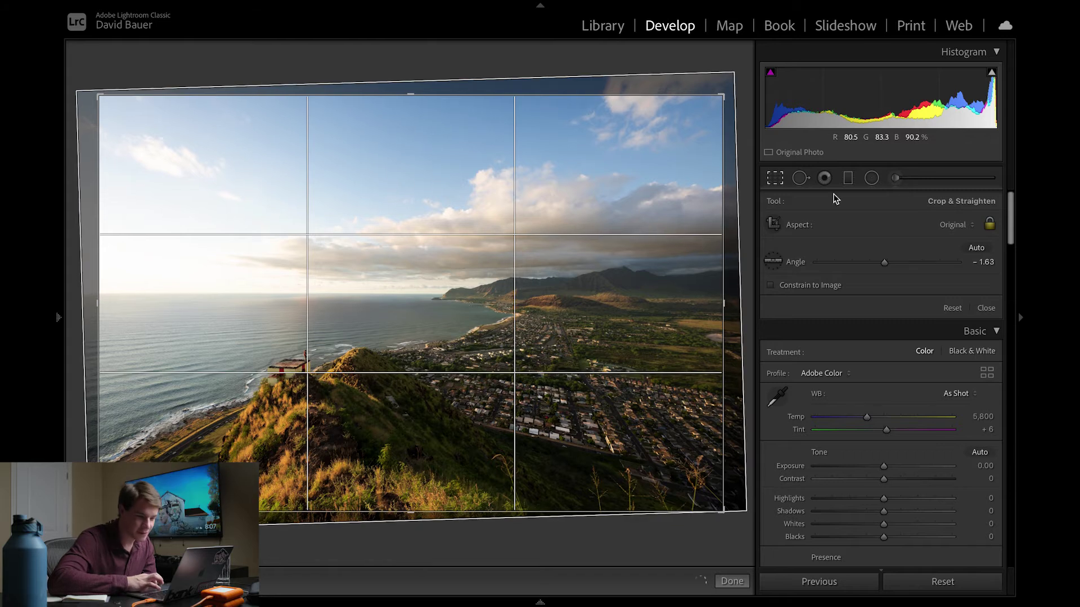
{"action": "left_click", "coordinate": [952, 225]}
{"action": "left_click", "coordinate": [897, 337]}
{"action": "left_click_drag", "start_coordinate": [492, 253], "coordinate": [448, 229]}
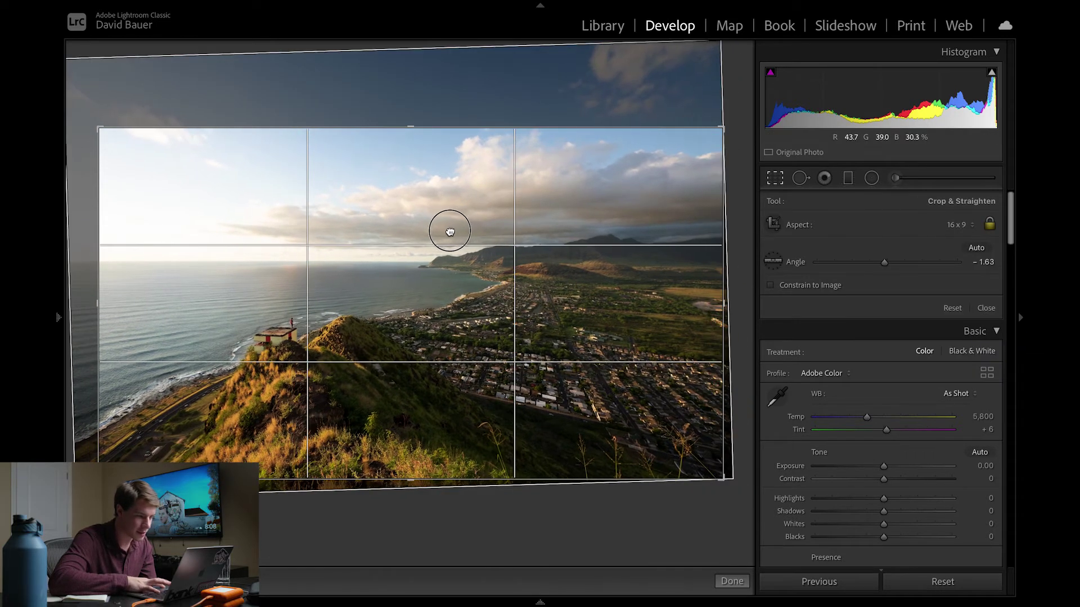
{"action": "key", "text": "Return"}
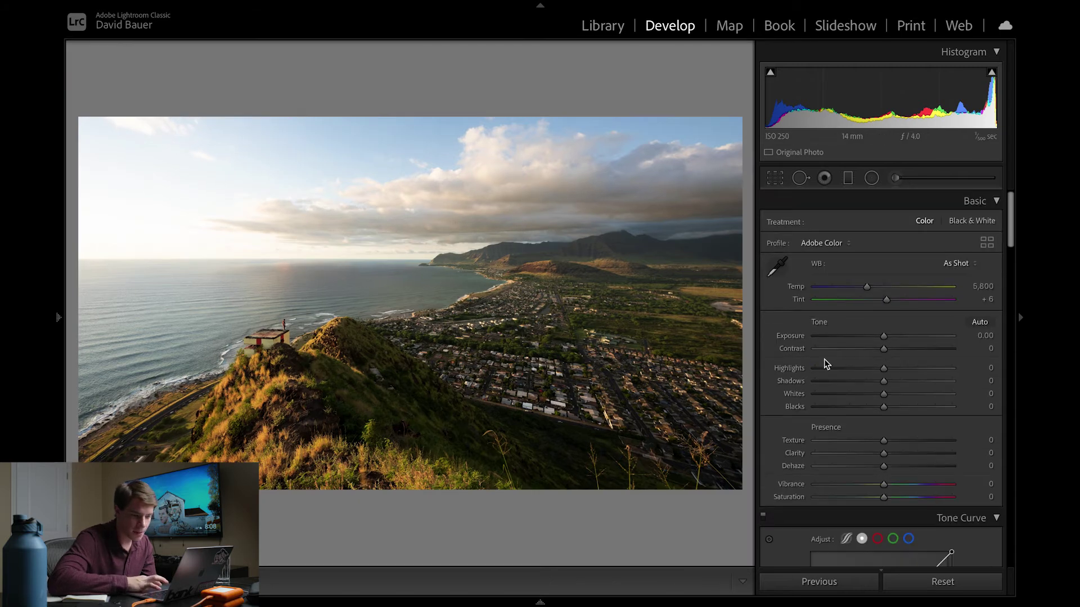
- Preview several DB presets on the coastal photo and apply Utah 1
{"action": "mouse_move", "coordinate": [56, 333]}
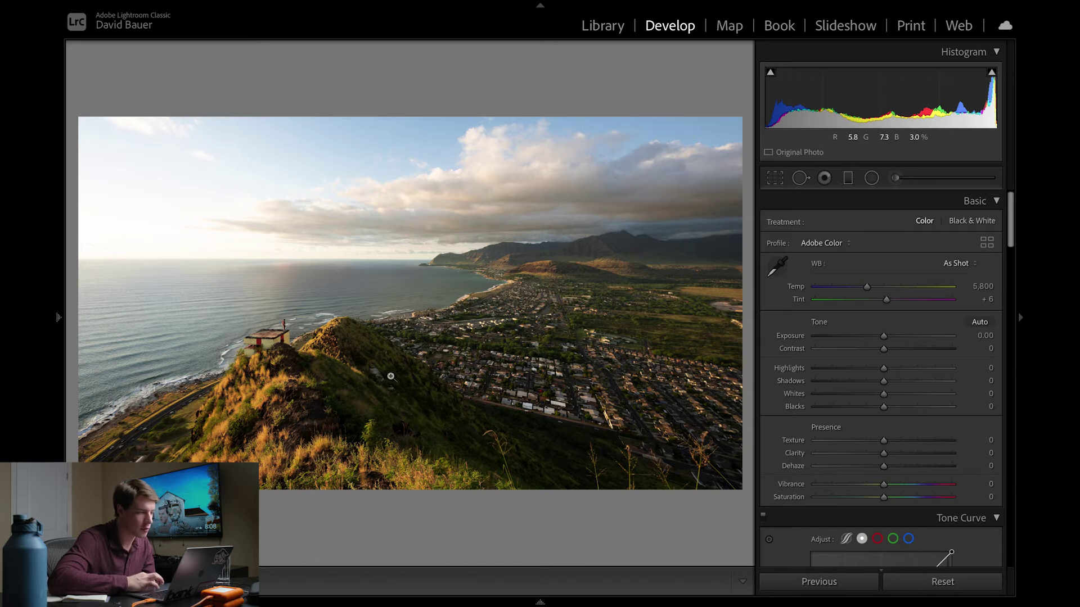
{"action": "mouse_move", "coordinate": [57, 360]}
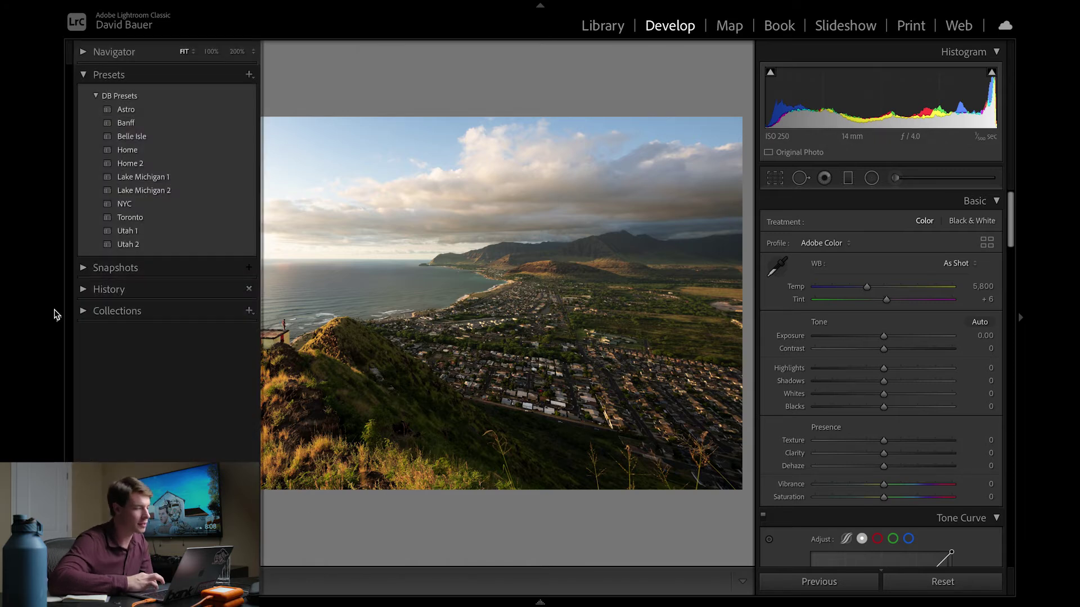
{"action": "mouse_move", "coordinate": [122, 243]}
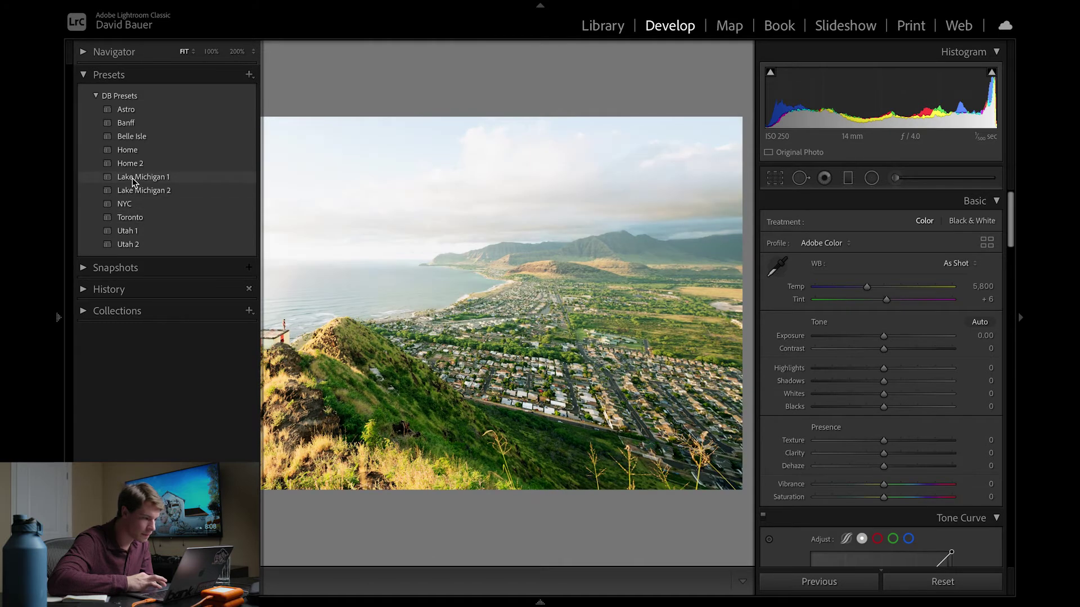
{"action": "mouse_move", "coordinate": [133, 181]}
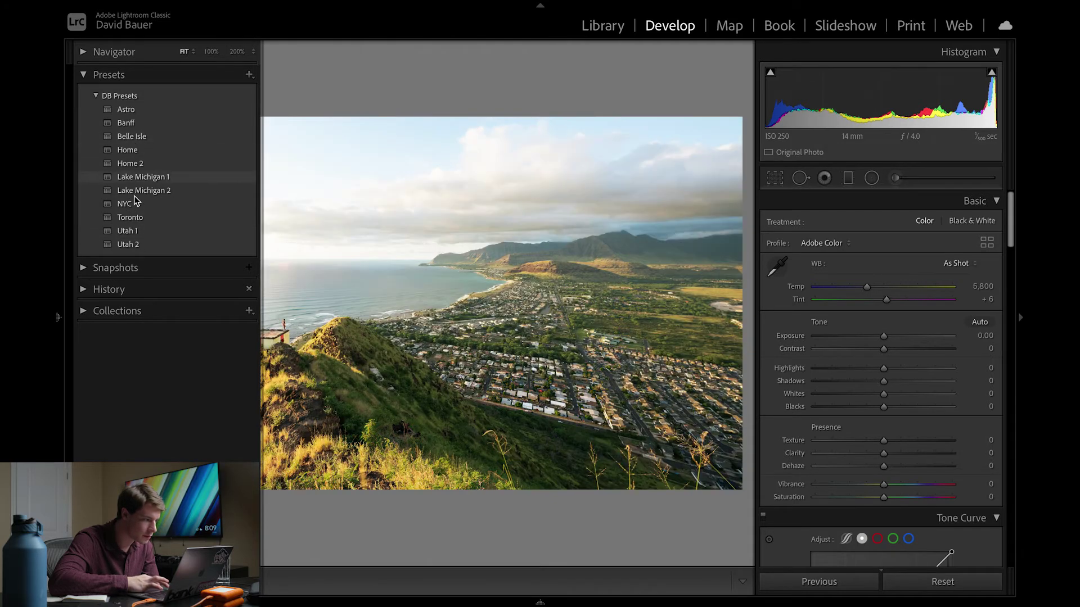
{"action": "left_click", "coordinate": [136, 231]}
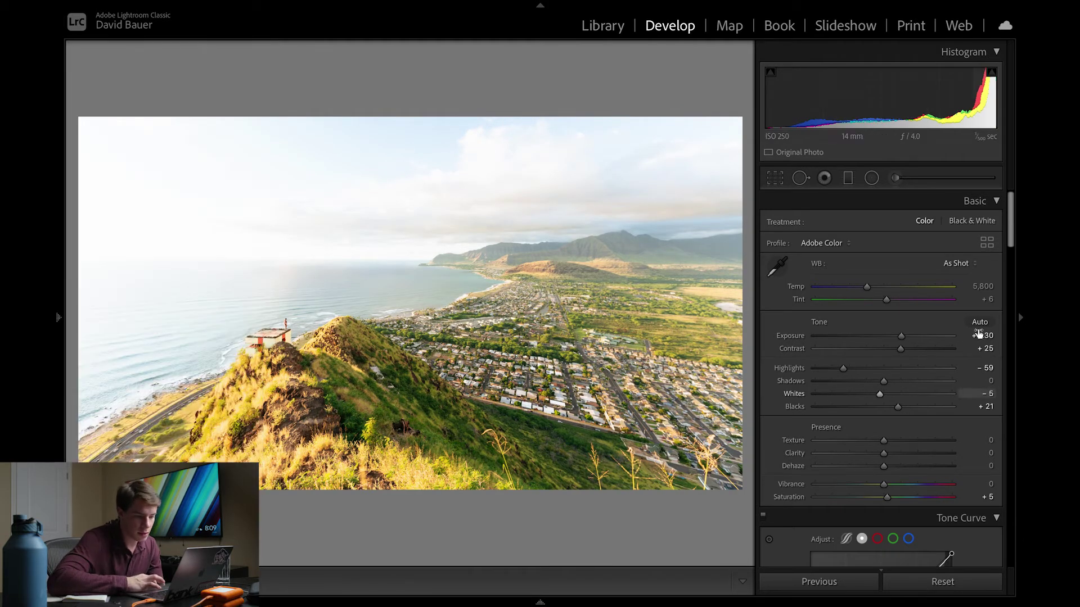
- Set the coastal photo's Exposure to +0.55 and Blacks to +25
{"action": "left_click_drag", "start_coordinate": [901, 337], "coordinate": [891, 337]}
{"action": "left_click_drag", "start_coordinate": [895, 406], "coordinate": [900, 409]}
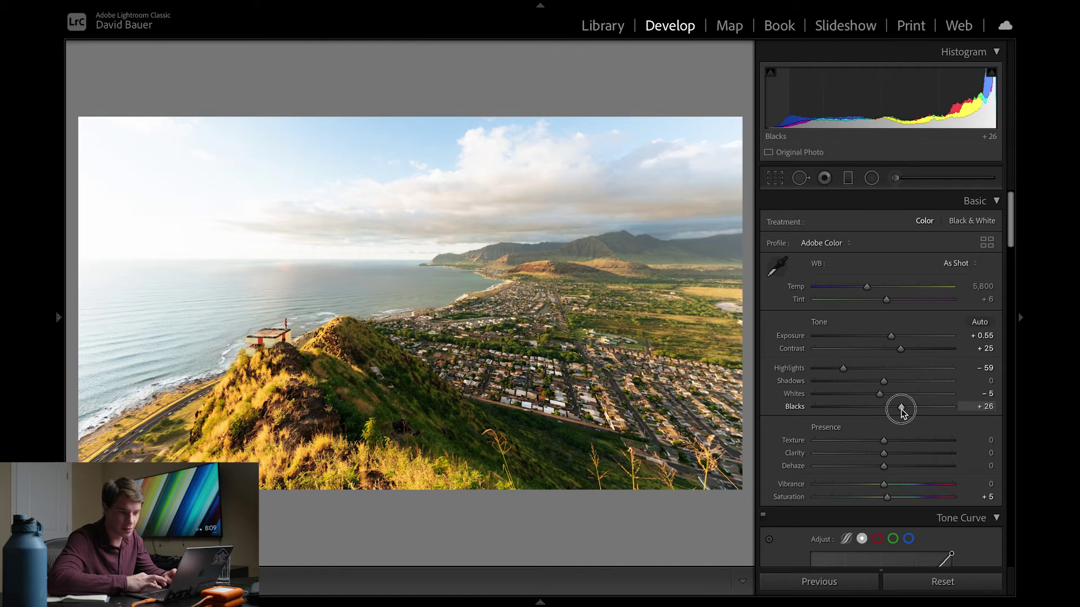
{"action": "left_click_drag", "start_coordinate": [902, 412], "coordinate": [901, 406]}
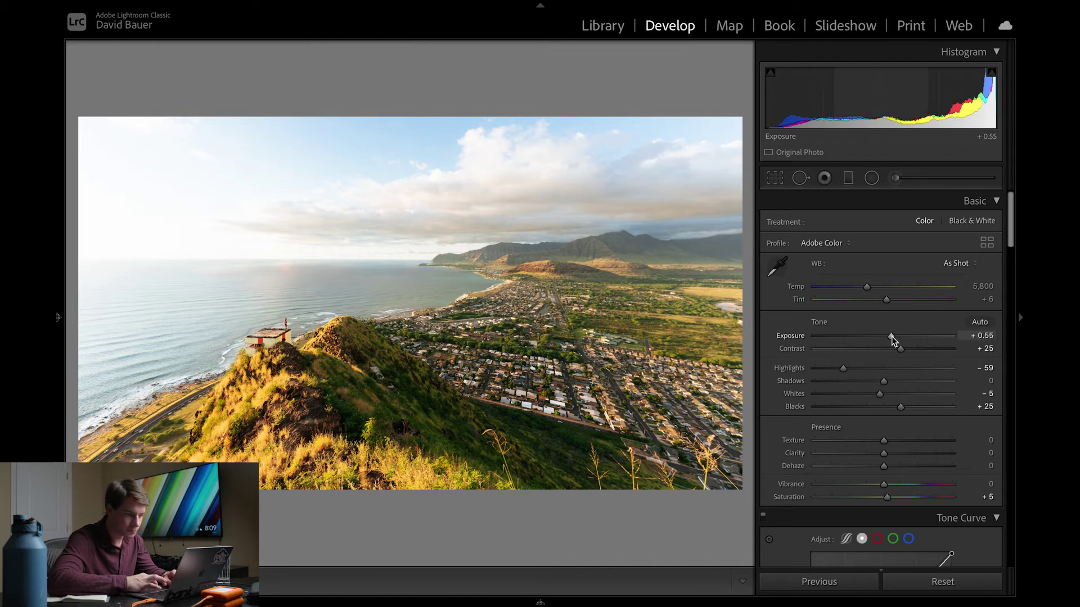
- Set the coastal photo's Exposure to +0.40, comparing the edit with the original
{"action": "left_click_drag", "start_coordinate": [893, 340], "coordinate": [892, 341]}
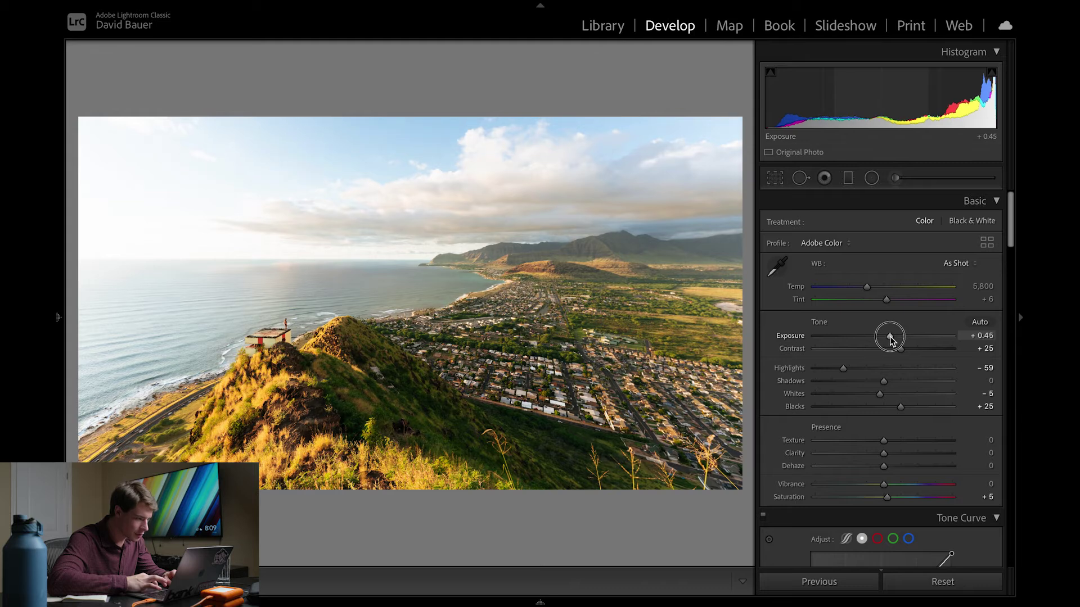
{"action": "key", "text": "backslash"}
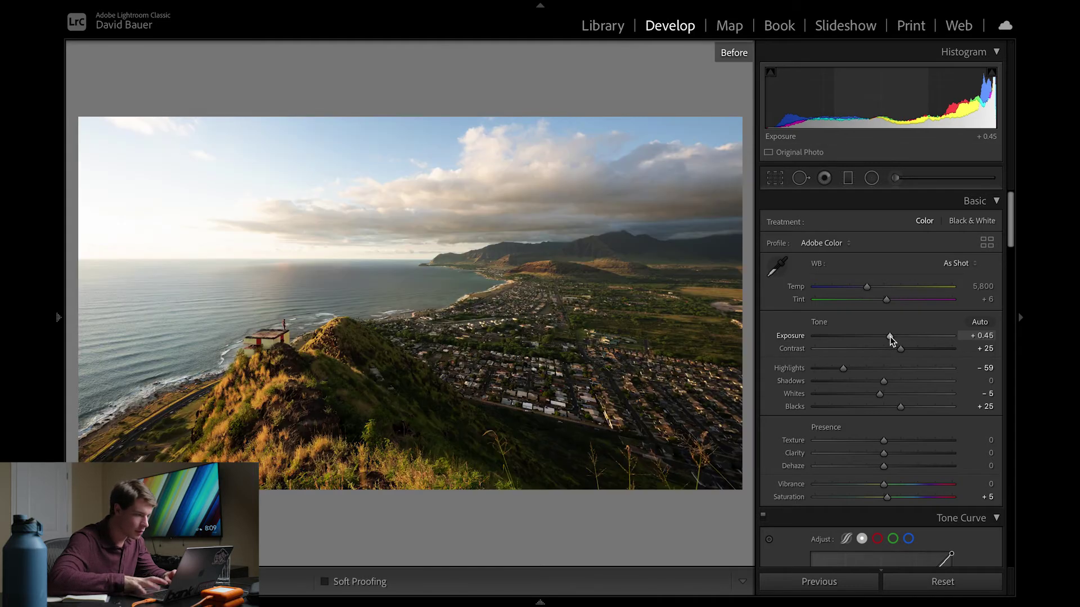
{"action": "key", "text": "backslash"}
{"action": "left_click_drag", "start_coordinate": [887, 338], "coordinate": [886, 337]}
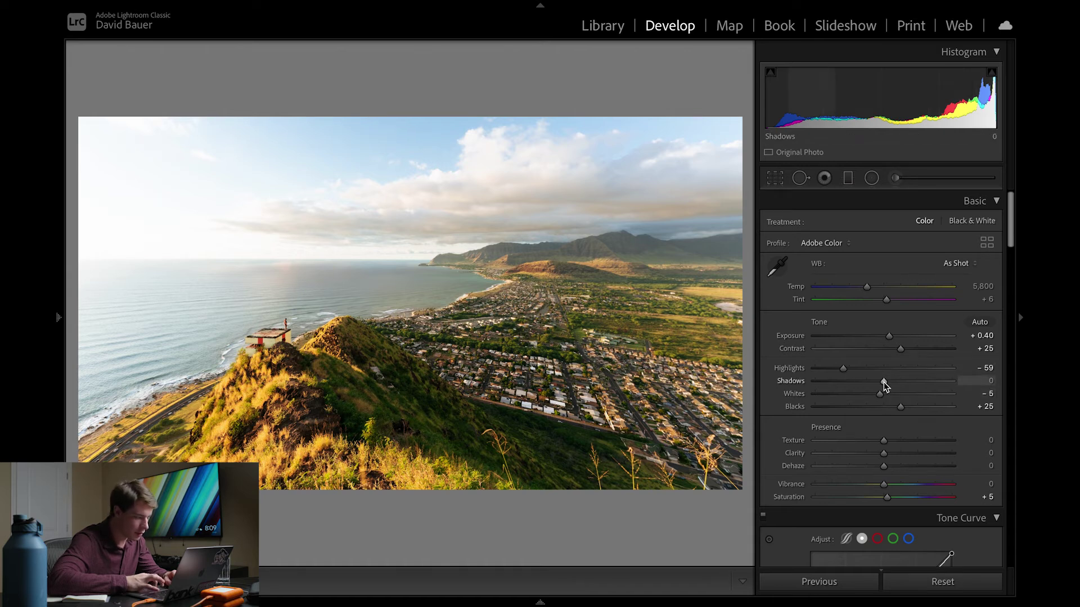
- Set the coastal photo's Highlights to -100 and compare the edit with the before view
{"action": "left_click_drag", "start_coordinate": [843, 369], "coordinate": [789, 380]}
{"action": "key", "text": "backslash"}
{"action": "key", "text": "backslash"}
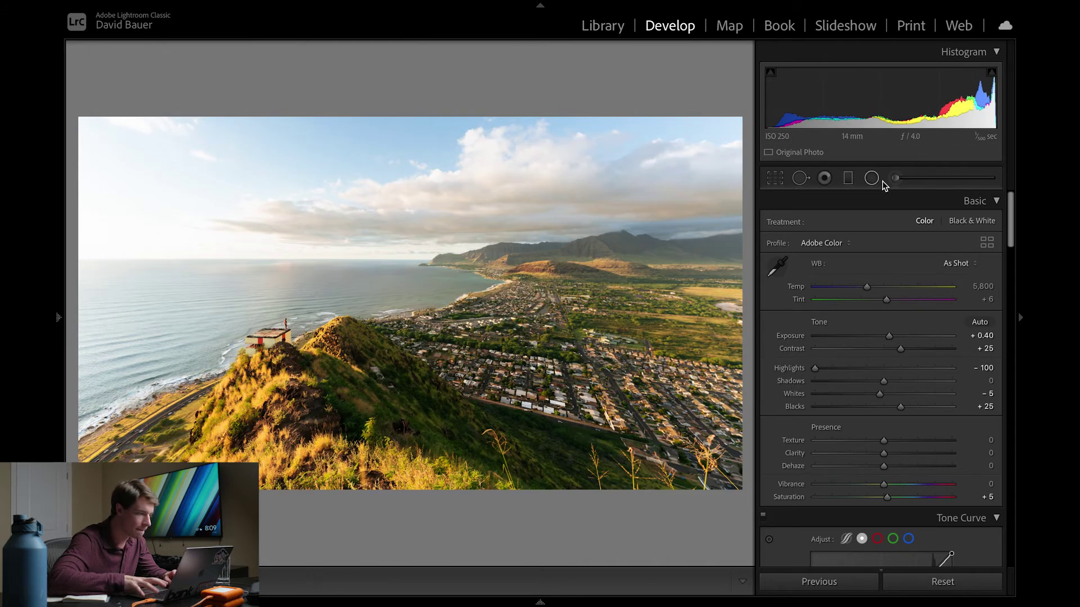
{"action": "left_click_drag", "start_coordinate": [883, 381], "coordinate": [885, 383]}
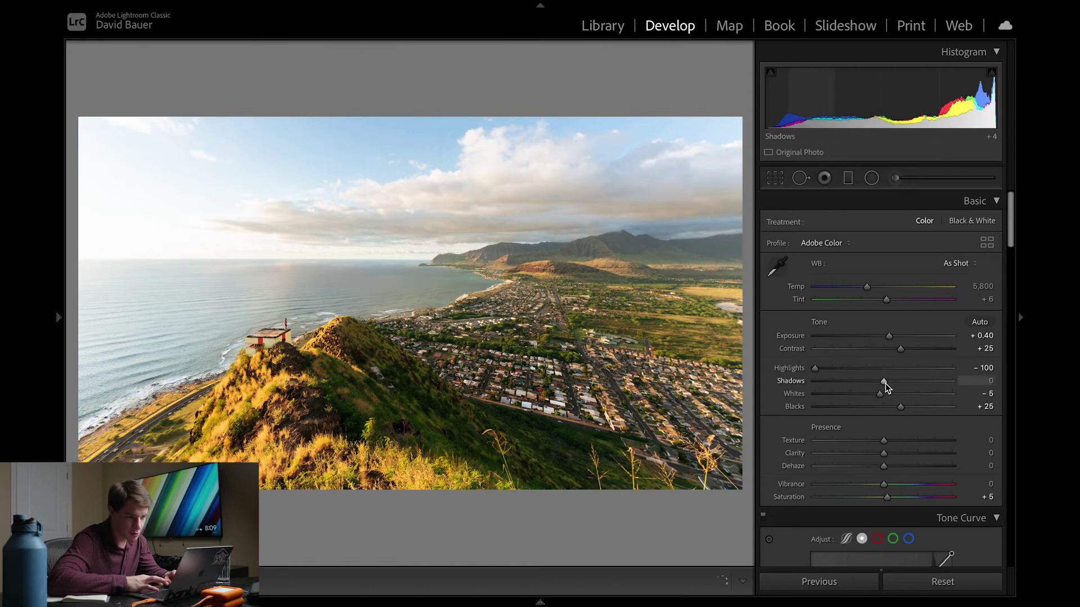
{"action": "key", "text": "backslash"}
{"action": "key", "text": "backslash"}
- Set the coastal photo's Green hue to +3 in the HSL adjustments and check it against the original
{"action": "scroll", "coordinate": [923, 467], "scroll_direction": "down", "scroll_amount": 15}
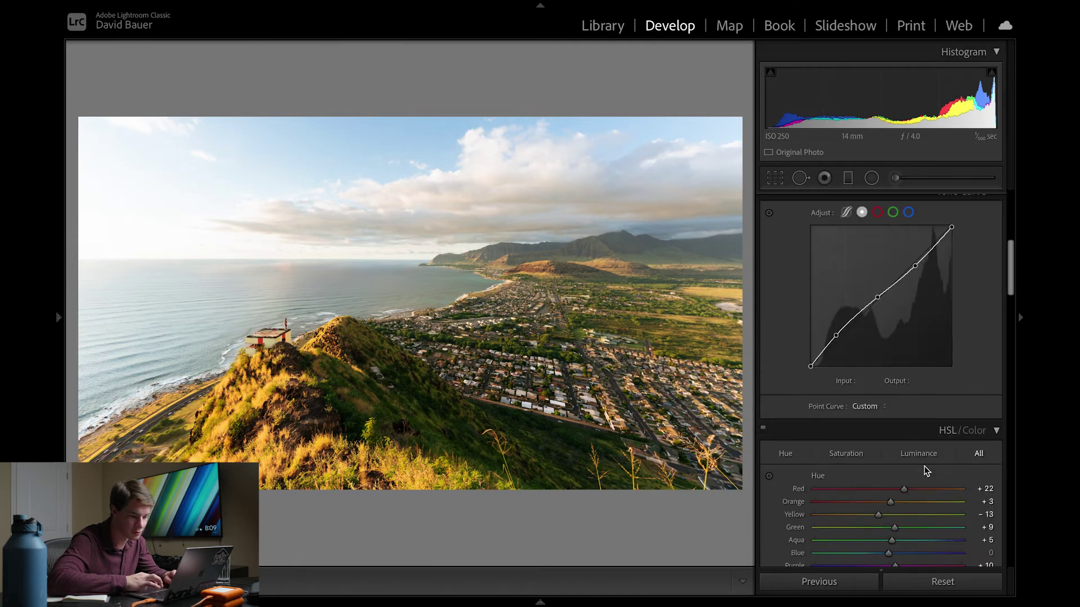
{"action": "scroll", "coordinate": [923, 467], "scroll_direction": "down", "scroll_amount": 5}
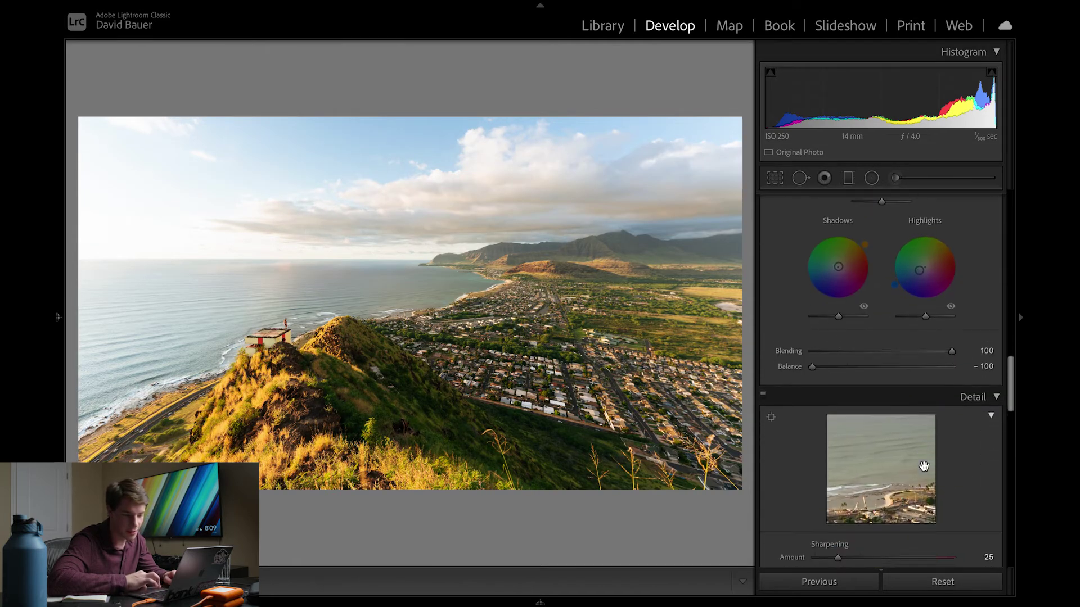
{"action": "scroll", "coordinate": [923, 466], "scroll_direction": "up", "scroll_amount": 10}
{"action": "scroll", "coordinate": [923, 467], "scroll_direction": "up", "scroll_amount": 8}
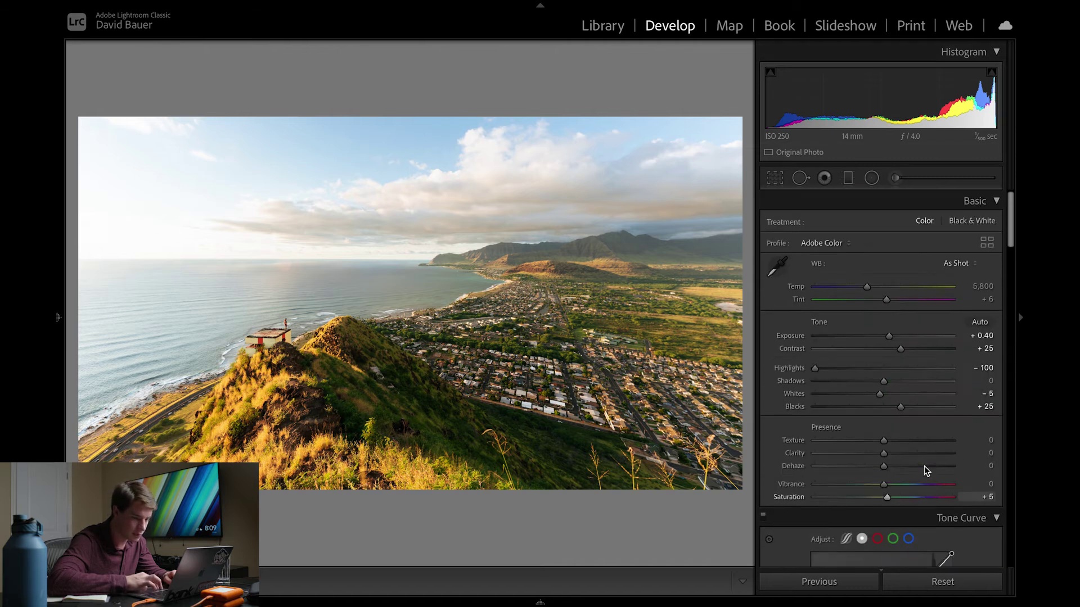
{"action": "scroll", "coordinate": [923, 467], "scroll_direction": "down", "scroll_amount": 6}
{"action": "scroll", "coordinate": [923, 466], "scroll_direction": "down", "scroll_amount": 4}
{"action": "scroll", "coordinate": [923, 467], "scroll_direction": "up", "scroll_amount": 5}
{"action": "left_click_drag", "start_coordinate": [898, 358], "coordinate": [891, 368]}
{"action": "key", "text": "backslash"}
{"action": "key", "text": "backslash"}
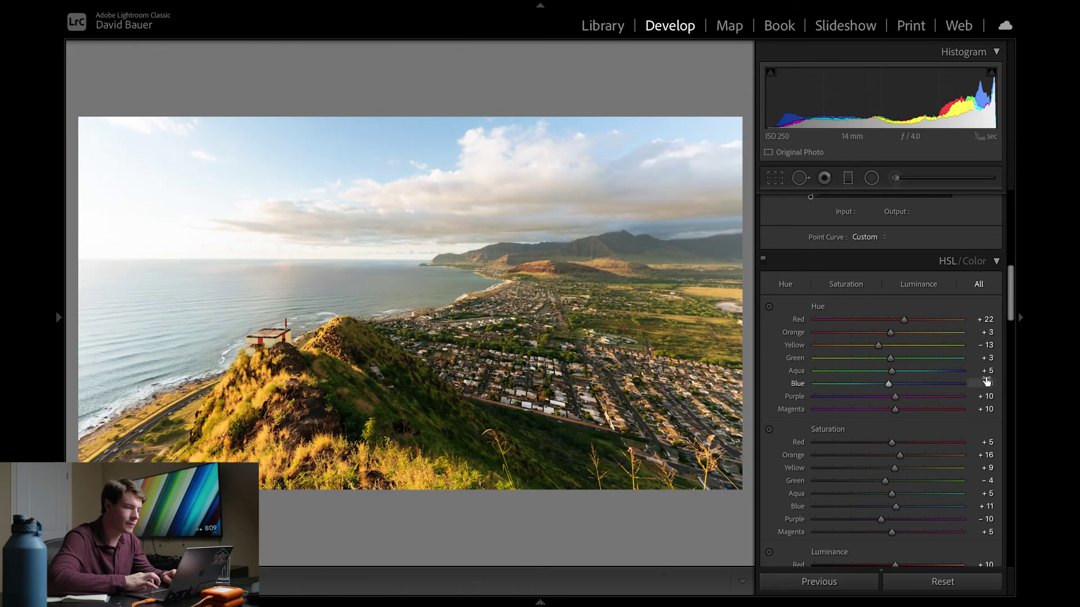
- Brush a local adjustment with Contrast 20 over the shaded hillside, check its effect, and close the brush
{"action": "left_click", "coordinate": [895, 178]}
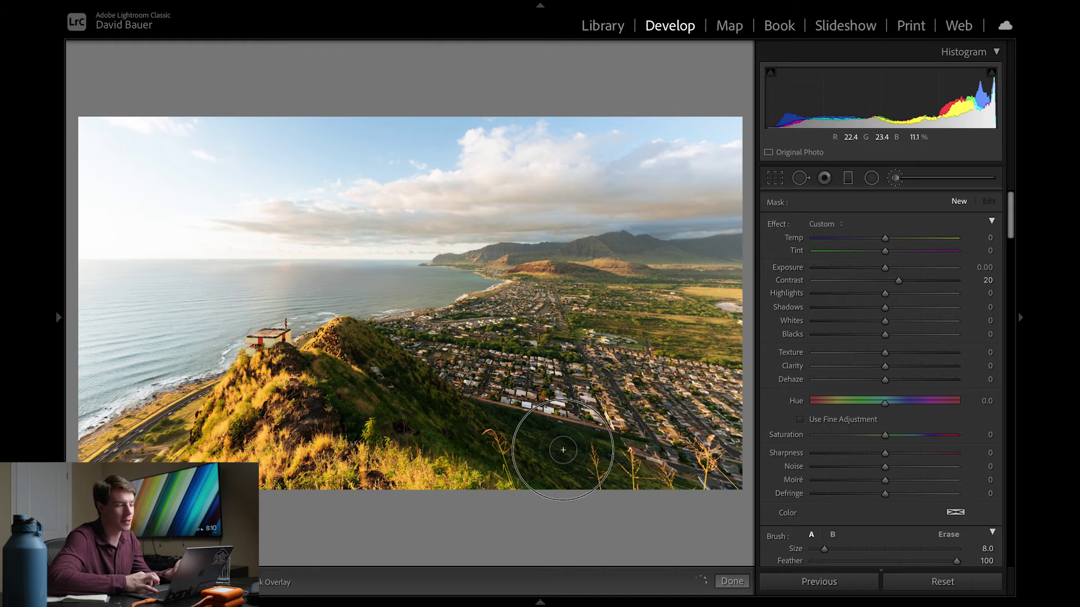
{"action": "left_click_drag", "start_coordinate": [465, 441], "coordinate": [530, 468]}
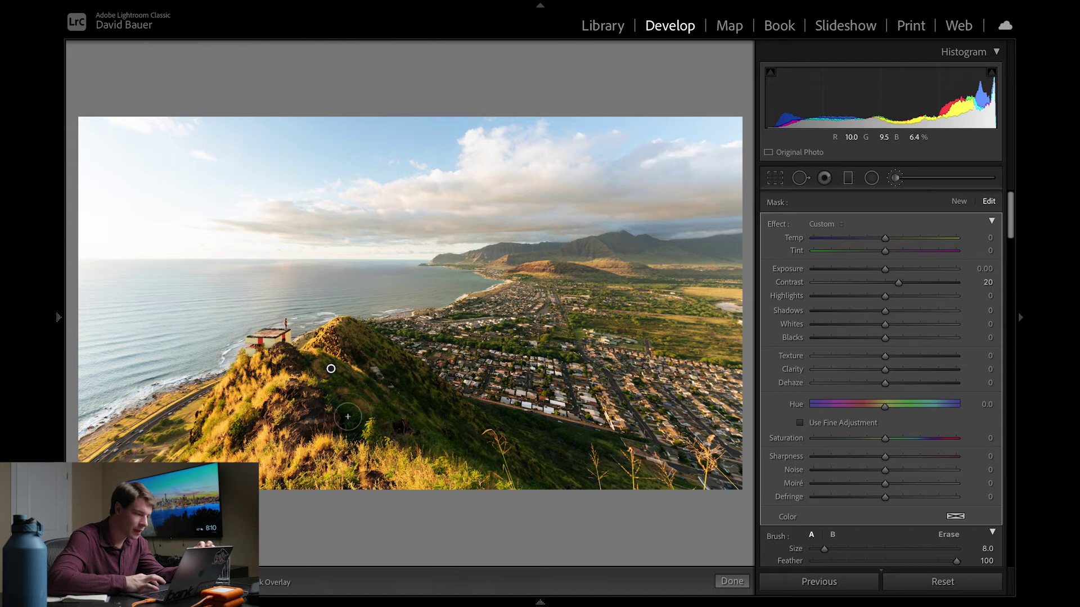
{"action": "mouse_move", "coordinate": [356, 337]}
{"action": "left_mouse_down"}
{"action": "mouse_move", "coordinate": [461, 432]}
{"action": "mouse_move", "coordinate": [383, 370]}
{"action": "mouse_move", "coordinate": [372, 413]}
{"action": "mouse_move", "coordinate": [348, 374]}
{"action": "left_mouse_up"}
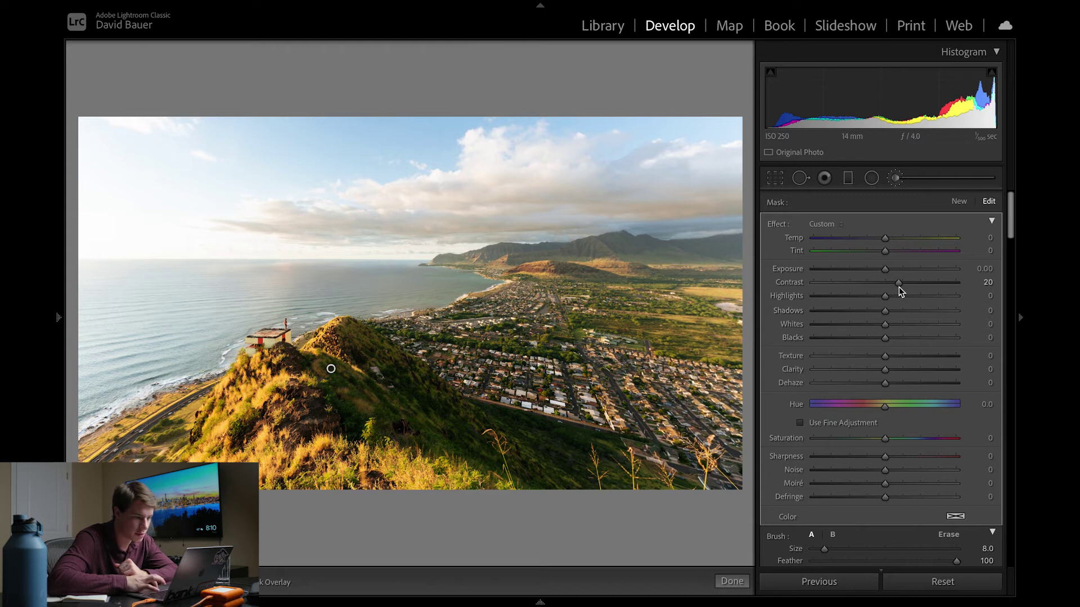
{"action": "scroll", "coordinate": [803, 539], "scroll_direction": "down", "scroll_amount": 3}
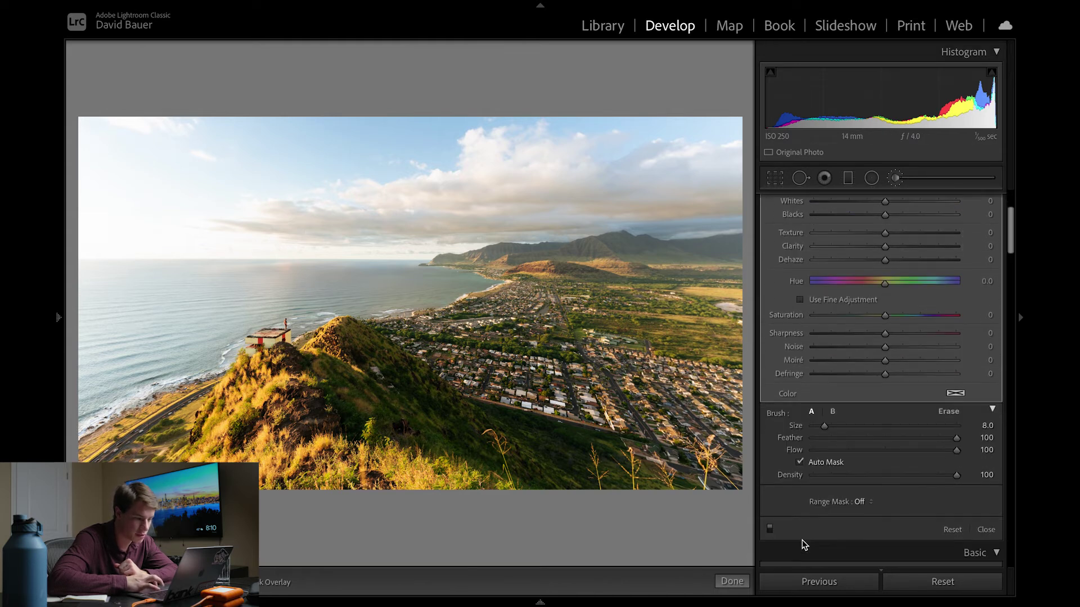
{"action": "left_click", "coordinate": [769, 528]}
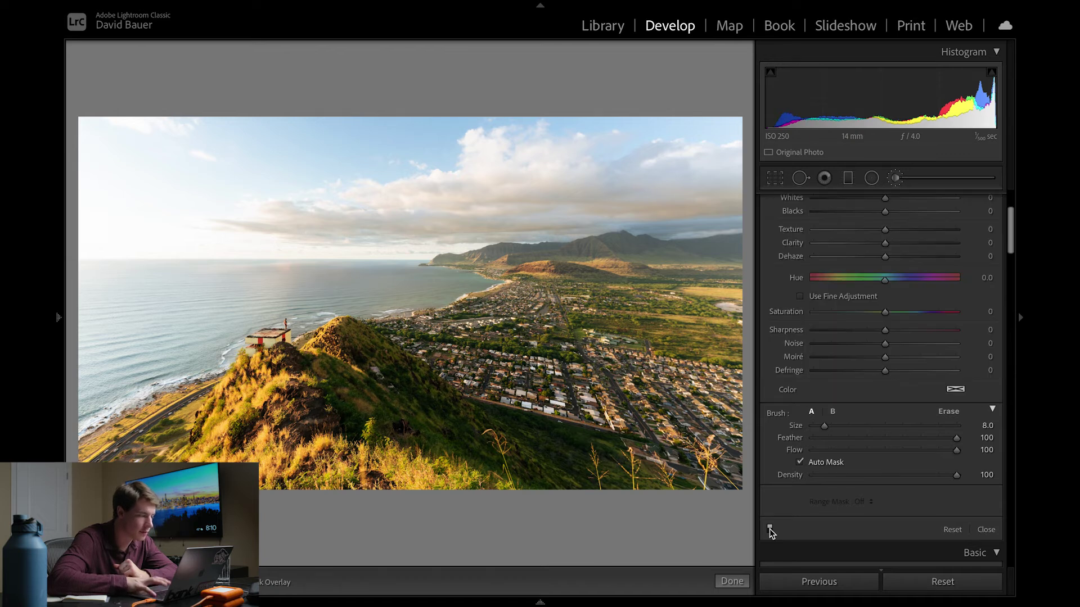
{"action": "key", "text": "k"}
{"action": "key", "text": "backslash"}
{"action": "key", "text": "backslash"}
- Try the coastal photo's Yellow luminance at +100, undo it, and compare with the original
{"action": "scroll", "coordinate": [866, 464], "scroll_direction": "down", "scroll_amount": 15}
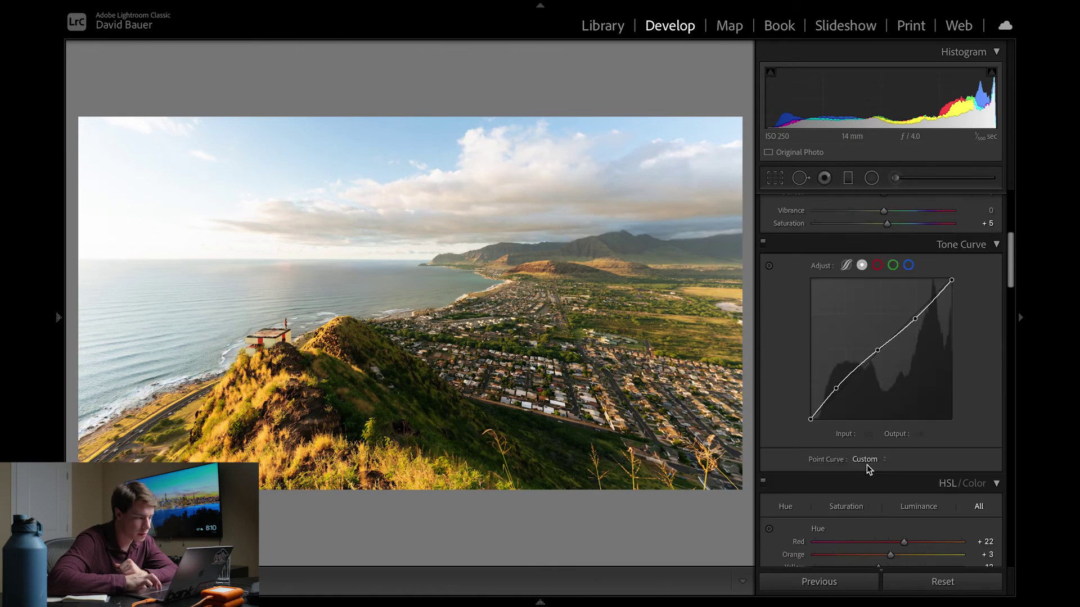
{"action": "left_click_drag", "start_coordinate": [893, 405], "coordinate": [976, 410]}
{"action": "key", "text": "ctrl+z"}
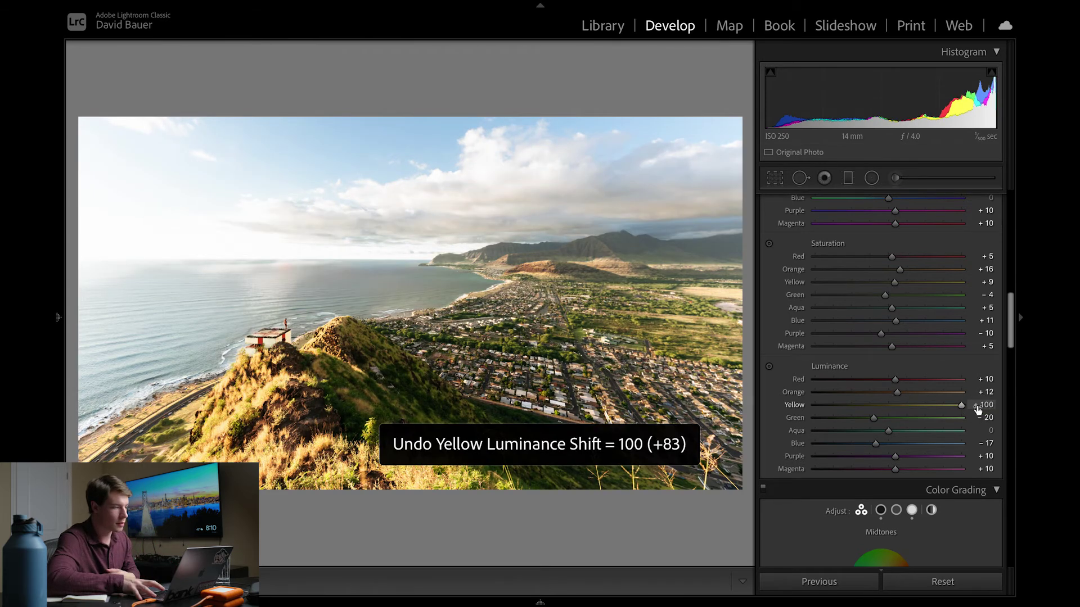
{"action": "key", "text": "backslash"}
{"action": "key", "text": "backslash"}
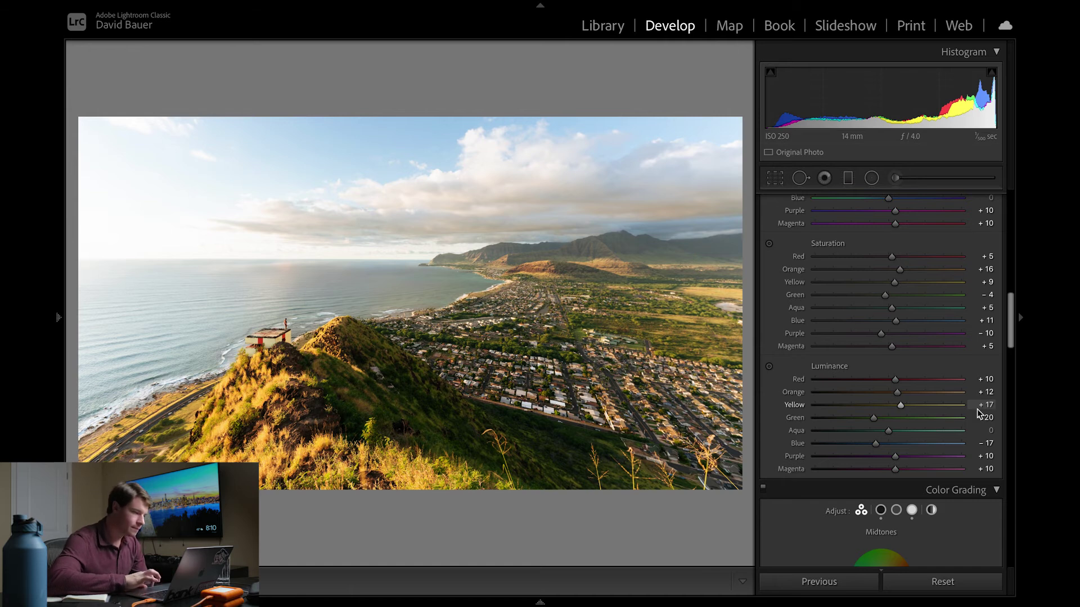
- Go to the waterfront skyline photo, auto-straighten it, and crop it to 16 x 9 with the image shifted upward
{"action": "key", "text": "Right"}
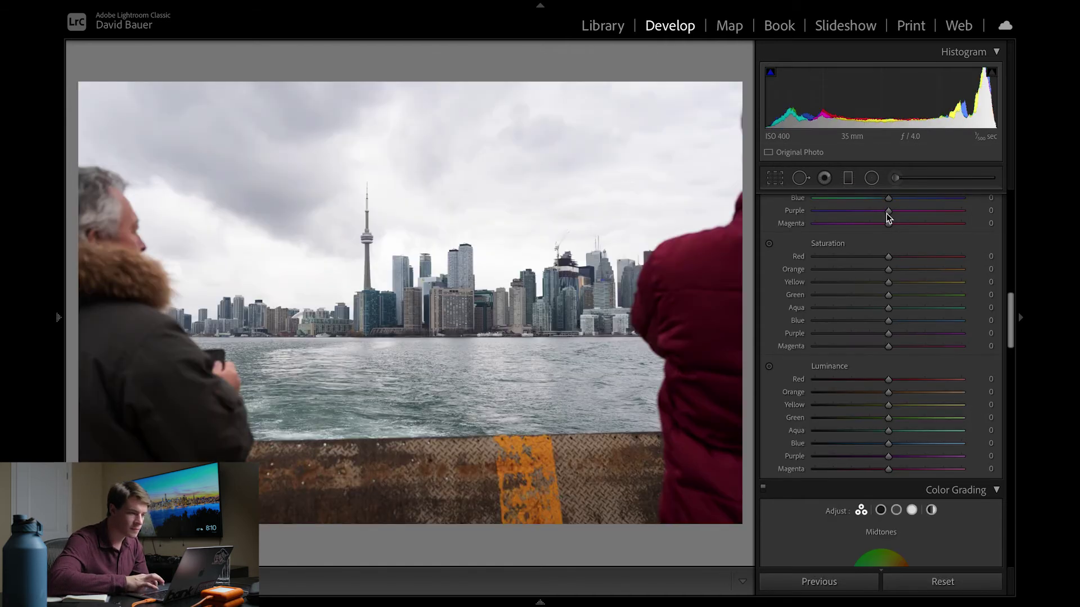
{"action": "left_click", "coordinate": [775, 178]}
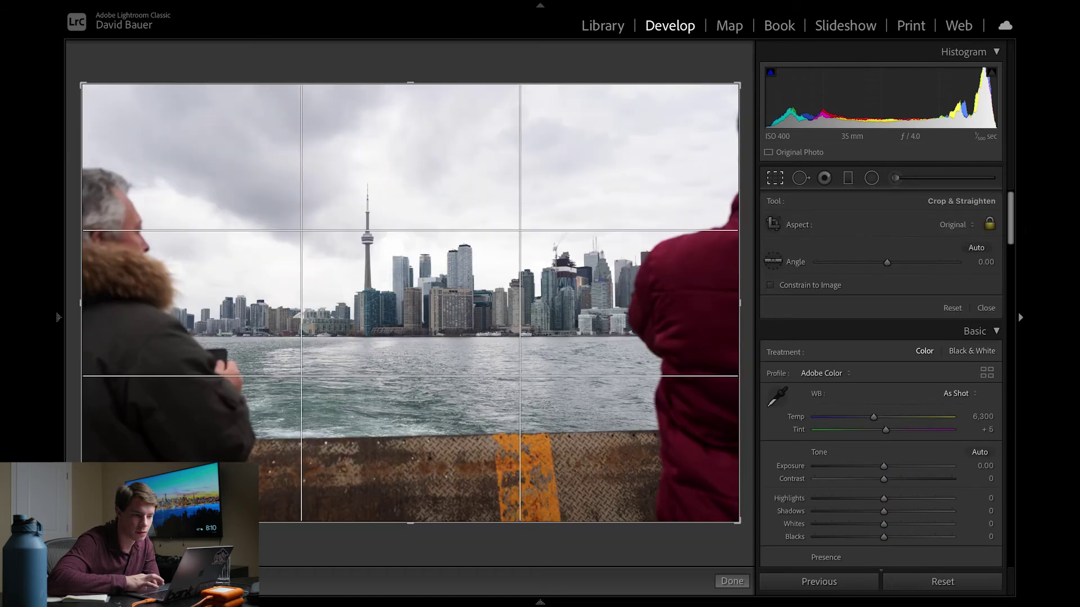
{"action": "left_click", "coordinate": [975, 250]}
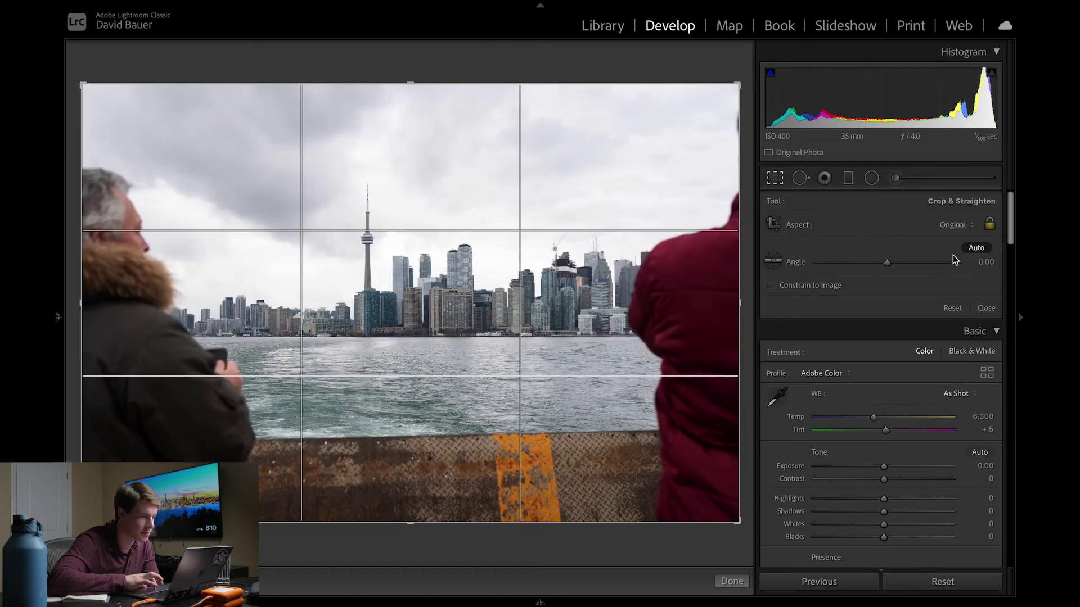
{"action": "left_click", "coordinate": [948, 225]}
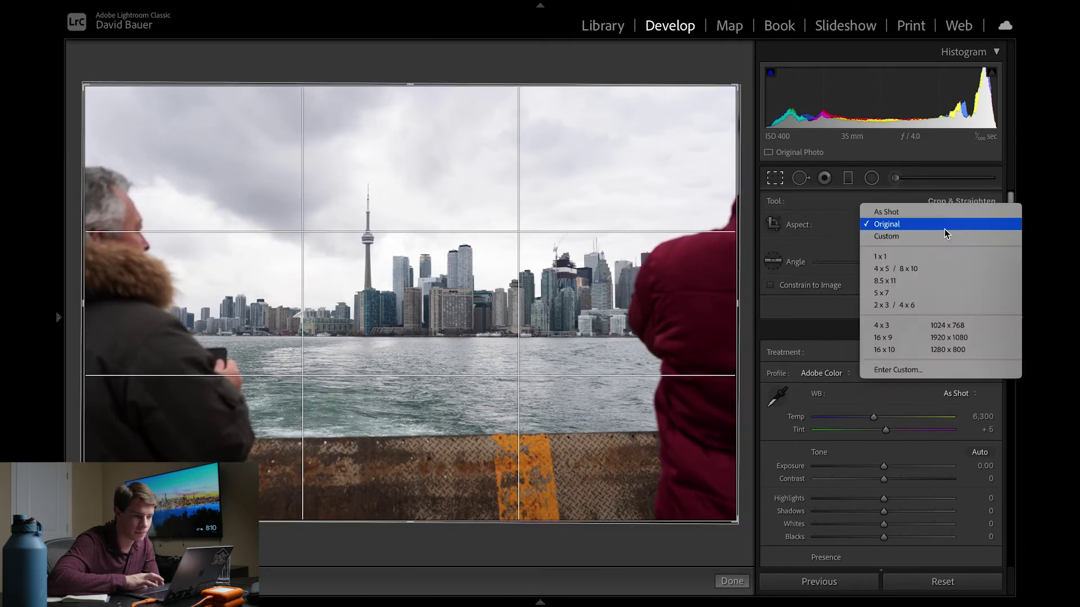
{"action": "left_click", "coordinate": [889, 338]}
{"action": "left_click_drag", "start_coordinate": [375, 369], "coordinate": [374, 336]}
{"action": "key", "text": "Return"}
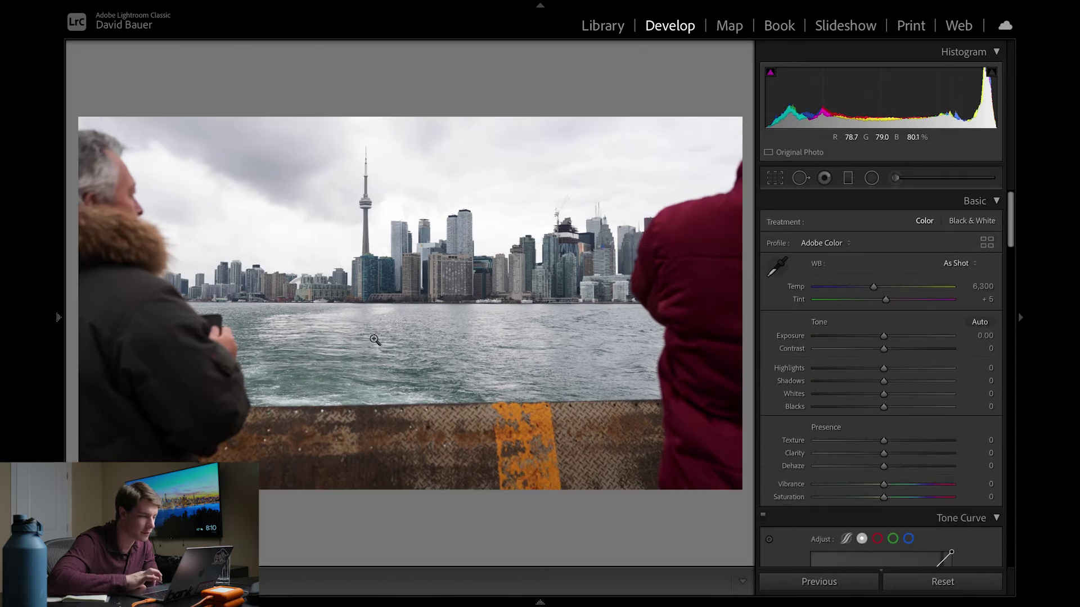
- Apply the Belle Isle preset to the skyline photo and reduce its Exposure to +0.50
{"action": "mouse_move", "coordinate": [54, 315]}
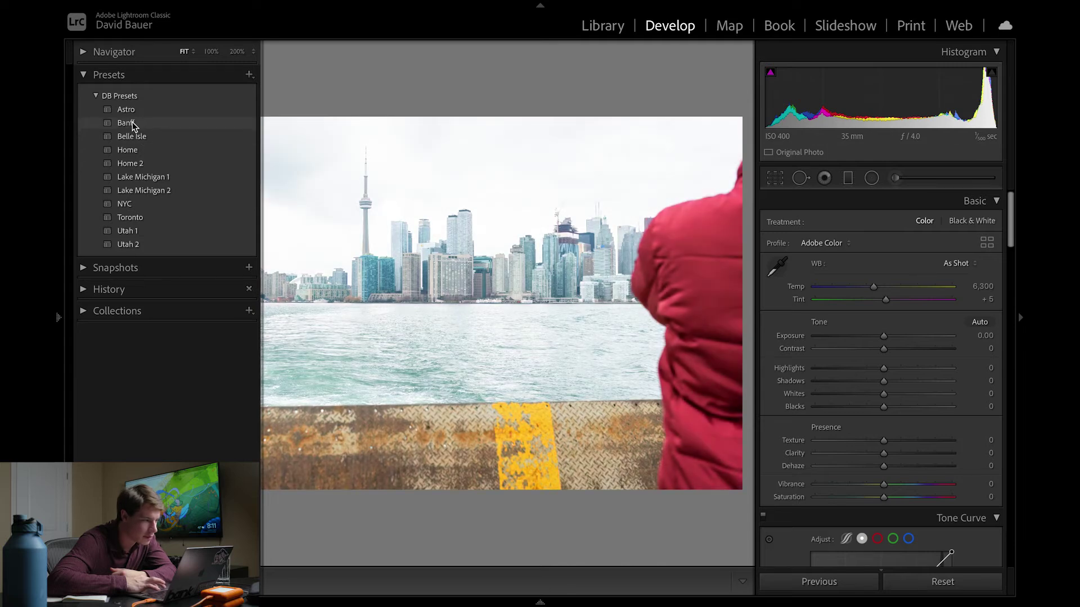
{"action": "left_click", "coordinate": [132, 136]}
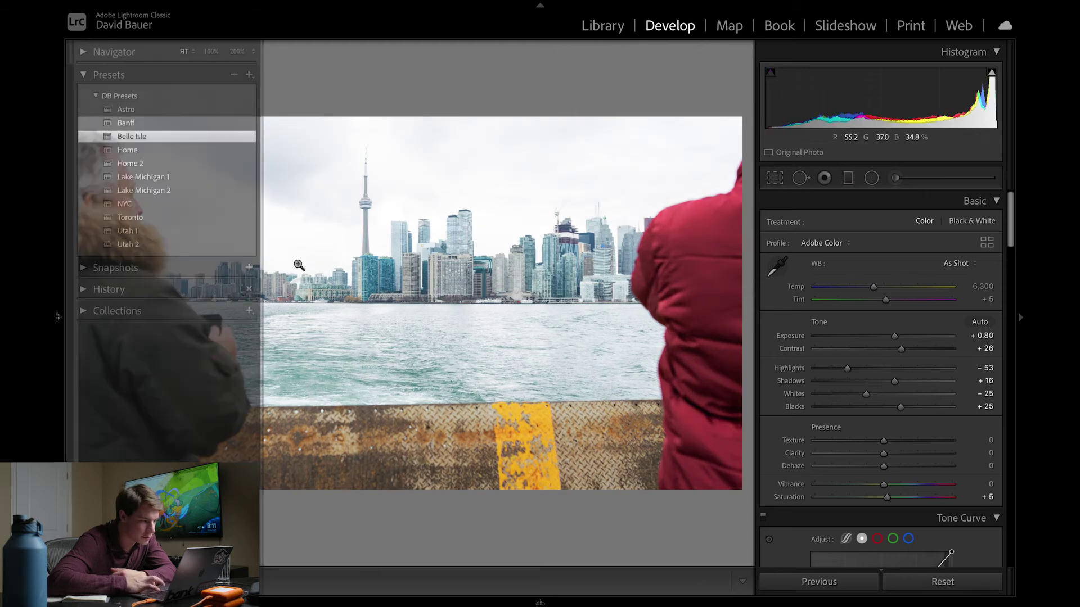
{"action": "mouse_move", "coordinate": [895, 336]}
{"action": "left_mouse_down"}
{"action": "mouse_move", "coordinate": [881, 338]}
{"action": "mouse_move", "coordinate": [894, 337]}
{"action": "left_mouse_up"}
- Cool the skyline photo's white balance to Temp 5,803 and Tint -6
{"action": "left_click_drag", "start_coordinate": [874, 287], "coordinate": [870, 289]}
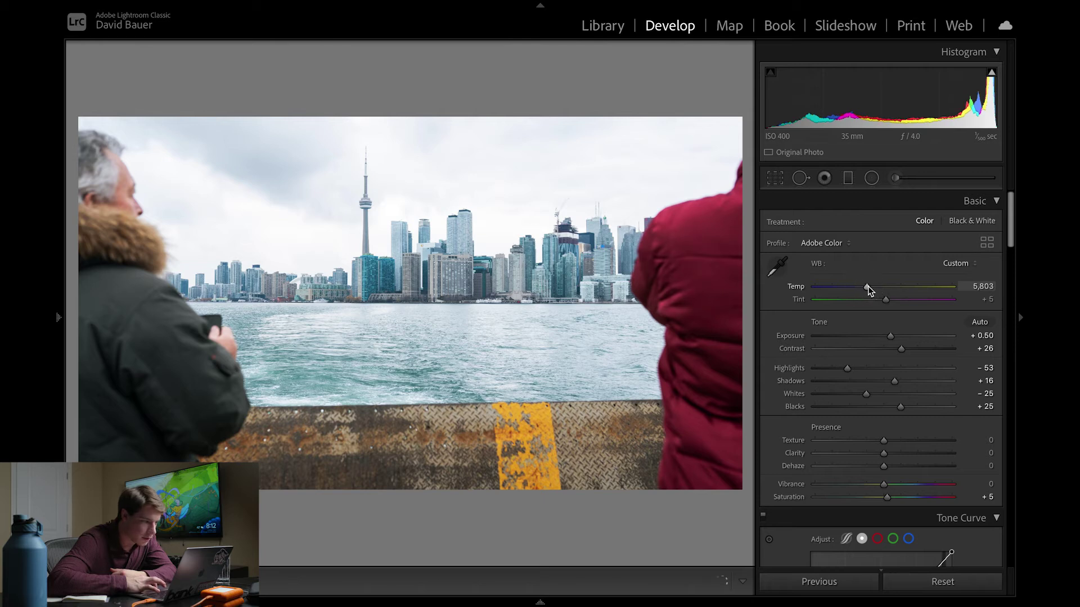
{"action": "left_click_drag", "start_coordinate": [884, 299], "coordinate": [885, 304]}
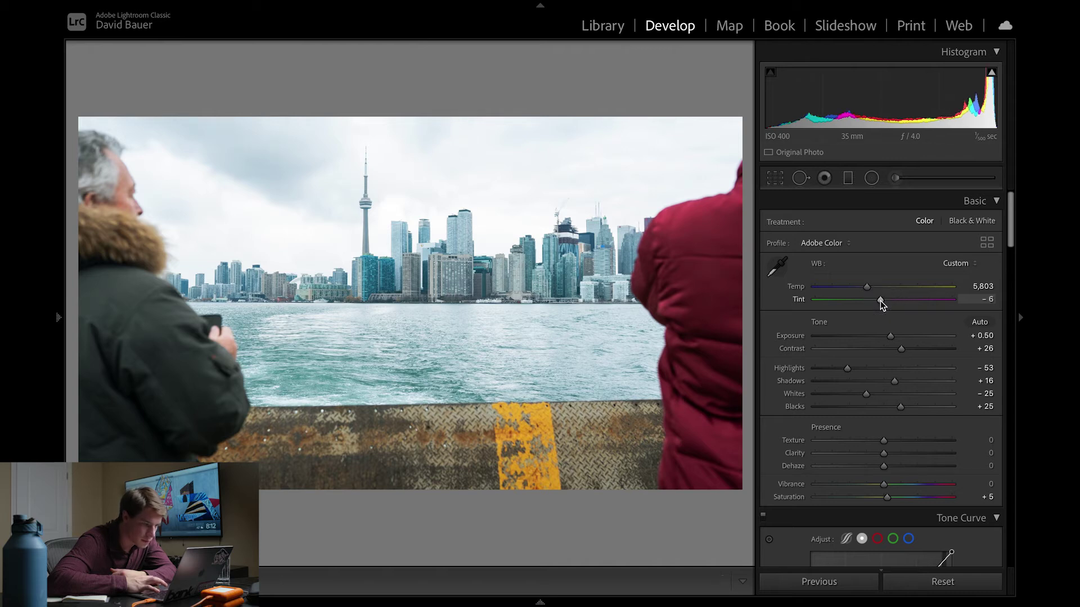
{"action": "left_click_drag", "start_coordinate": [881, 303], "coordinate": [881, 304]}
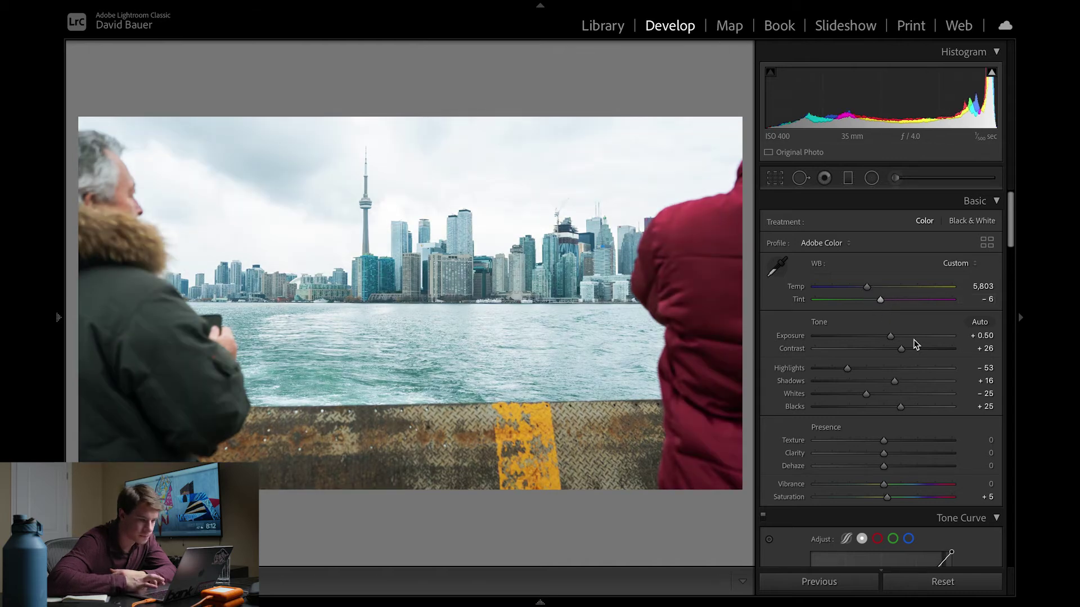
- Set the skyline photo's Exposure to +0.15 and Shadows to +24, comparing with the original
{"action": "left_click_drag", "start_coordinate": [890, 341], "coordinate": [885, 341]}
{"action": "left_click_drag", "start_coordinate": [894, 381], "coordinate": [901, 384]}
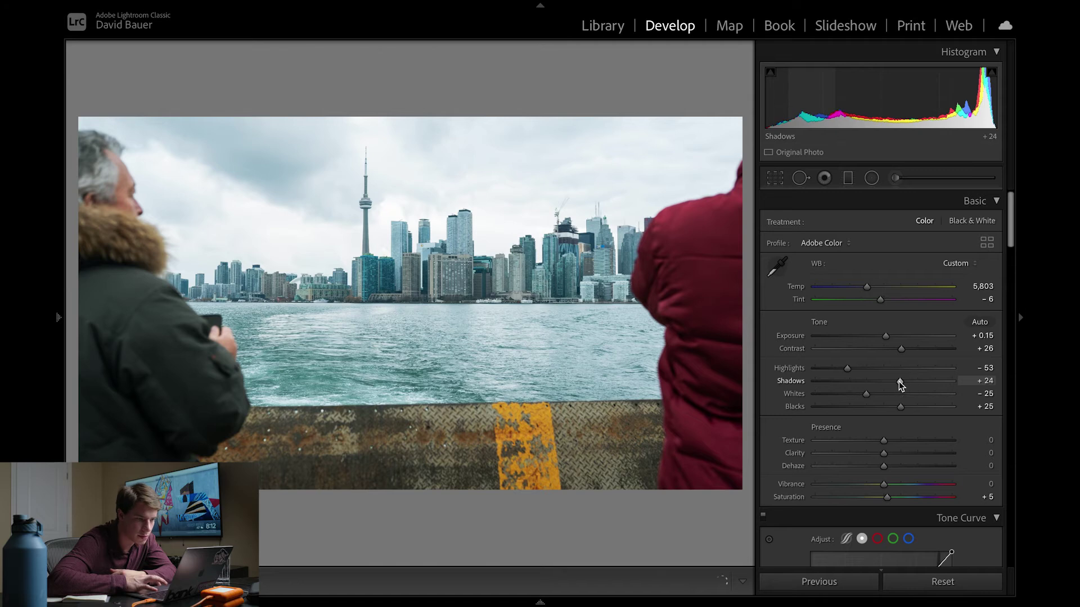
{"action": "key", "text": "backslash"}
{"action": "key", "text": "backslash"}
- Set the Blue and Aqua saturation of the skyline photo to 0 and compare with the original
{"action": "scroll", "coordinate": [898, 465], "scroll_direction": "down", "scroll_amount": 15}
{"action": "scroll", "coordinate": [897, 464], "scroll_direction": "down", "scroll_amount": 8}
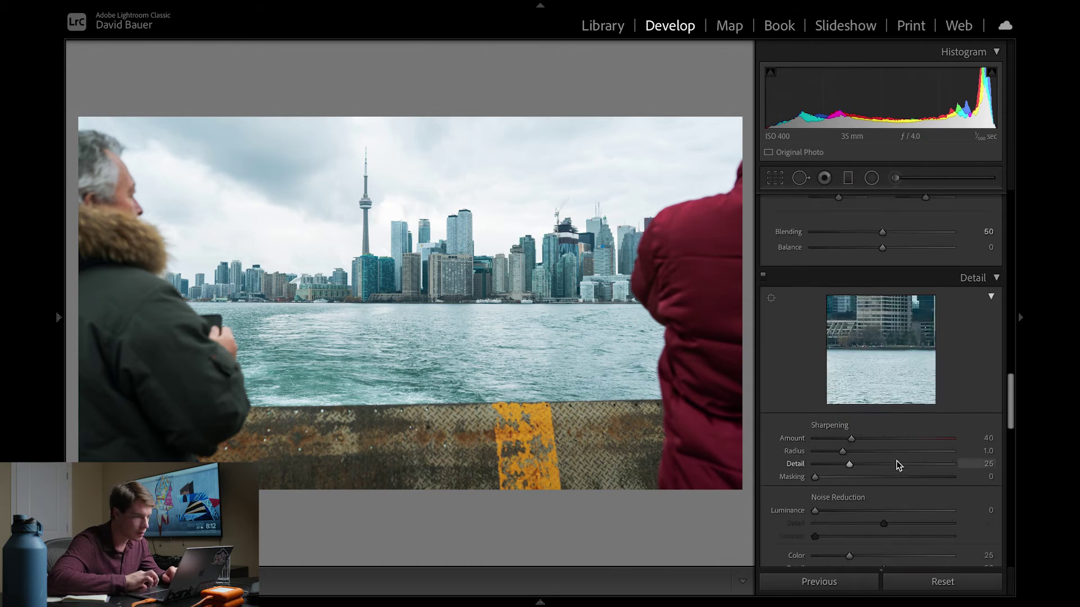
{"action": "scroll", "coordinate": [861, 379], "scroll_direction": "up", "scroll_amount": 12}
{"action": "scroll", "coordinate": [862, 379], "scroll_direction": "up", "scroll_amount": 4}
{"action": "scroll", "coordinate": [868, 380], "scroll_direction": "down", "scroll_amount": 10}
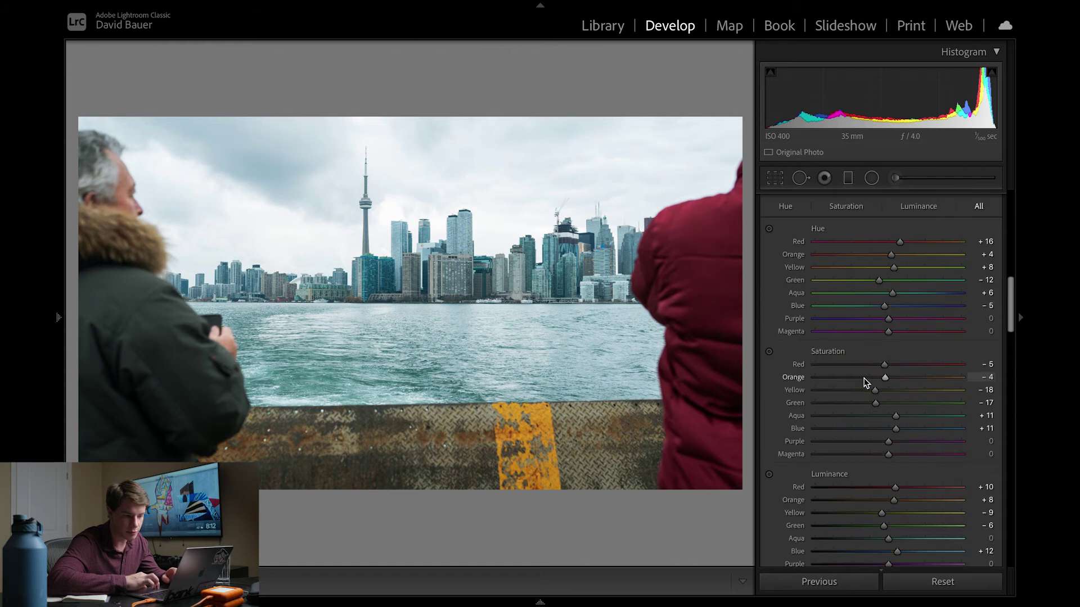
{"action": "scroll", "coordinate": [865, 383], "scroll_direction": "down", "scroll_amount": 1}
{"action": "left_click_drag", "start_coordinate": [897, 403], "coordinate": [890, 406]}
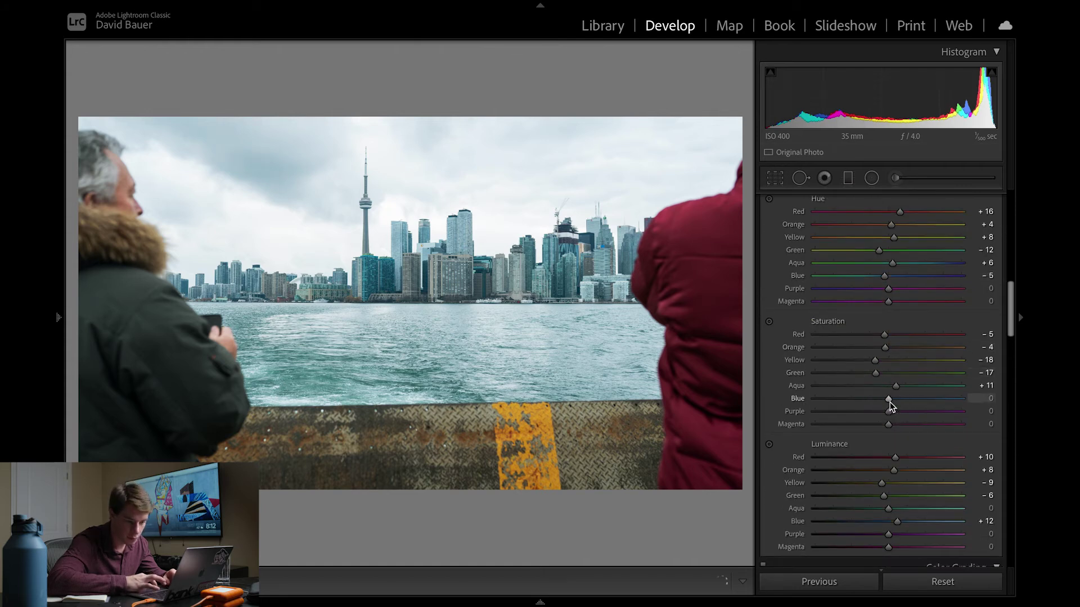
{"action": "key", "text": "backslash"}
{"action": "key", "text": "backslash"}
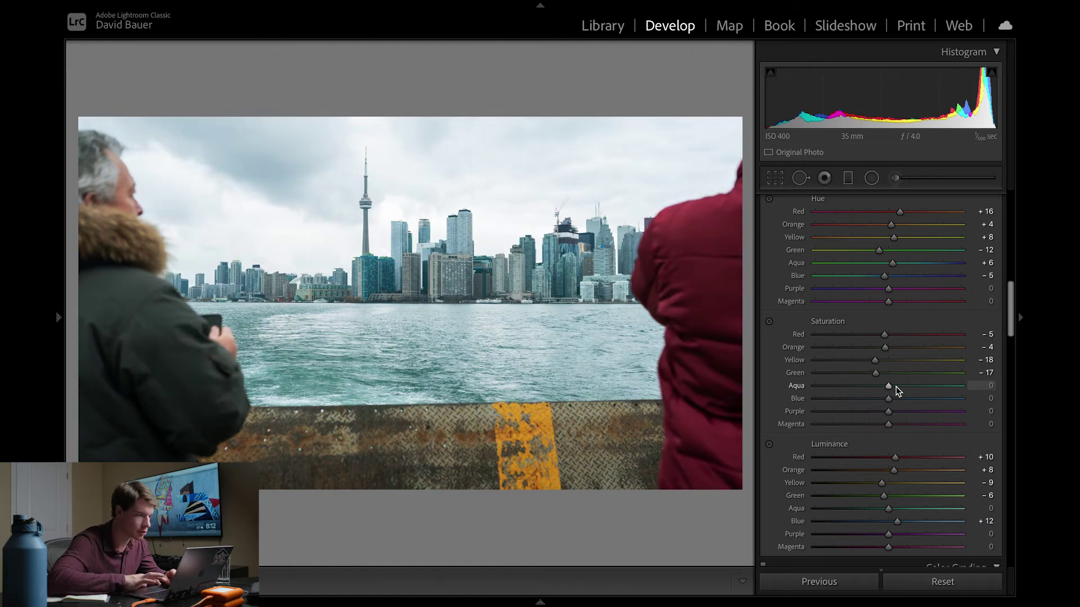
- Use the targeted saturation adjustment on the rusty metal barrier to bring Yellow to -1 and Green to -16
{"action": "left_click", "coordinate": [768, 321]}
{"action": "left_click_drag", "start_coordinate": [394, 450], "coordinate": [394, 416]}
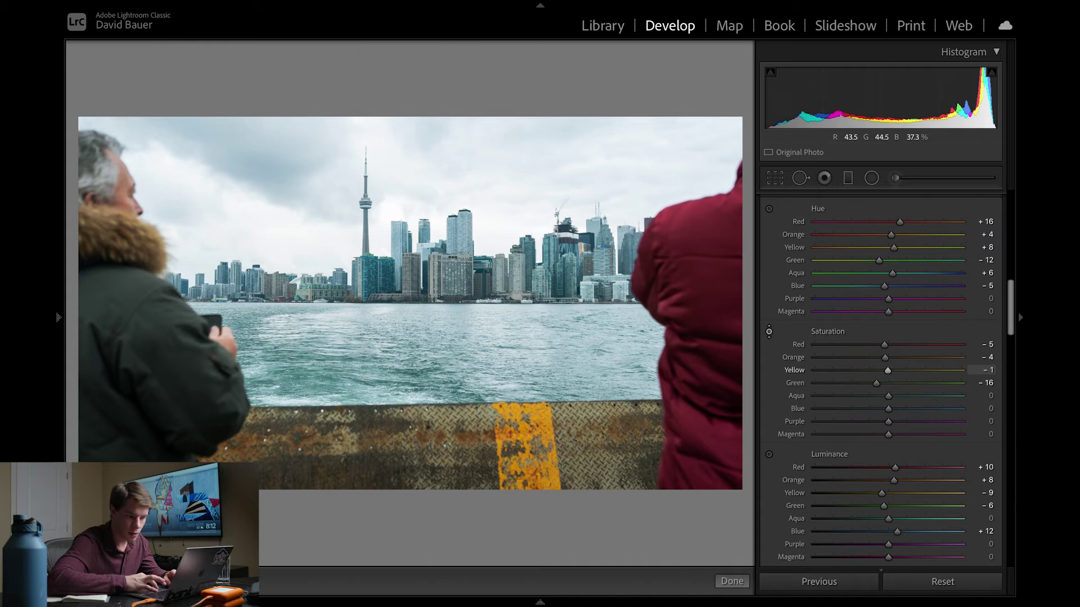
{"action": "double_click", "coordinate": [886, 370]}
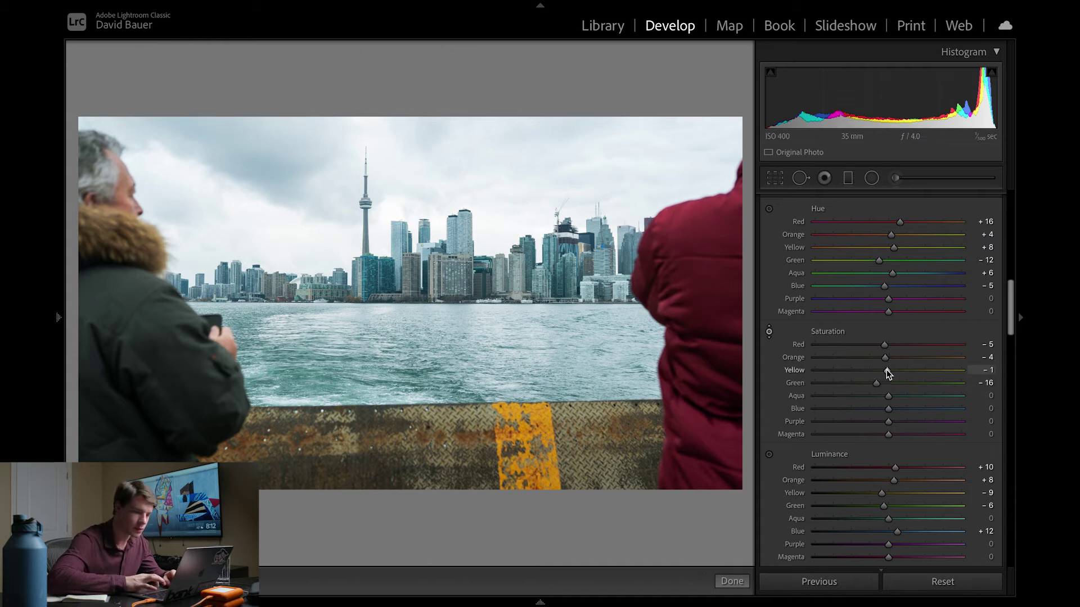
{"action": "scroll", "coordinate": [936, 313], "scroll_direction": "up", "scroll_amount": 1}
{"action": "scroll", "coordinate": [936, 312], "scroll_direction": "up", "scroll_amount": 8}
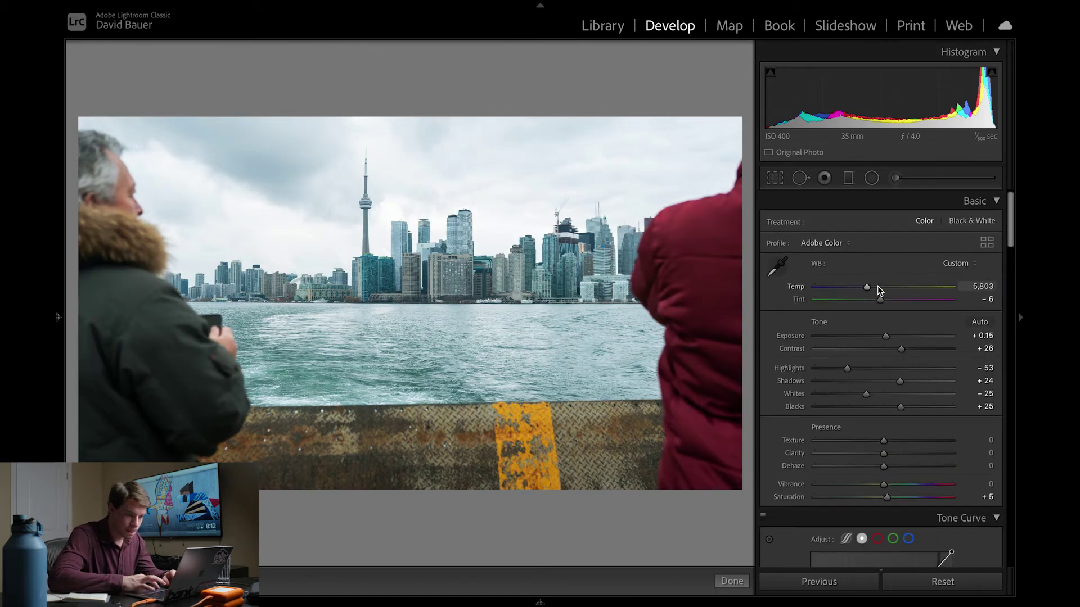
- Set the skyline photo's white balance to Temp 6,043 and Tint -4
{"action": "left_click_drag", "start_coordinate": [867, 289], "coordinate": [871, 290]}
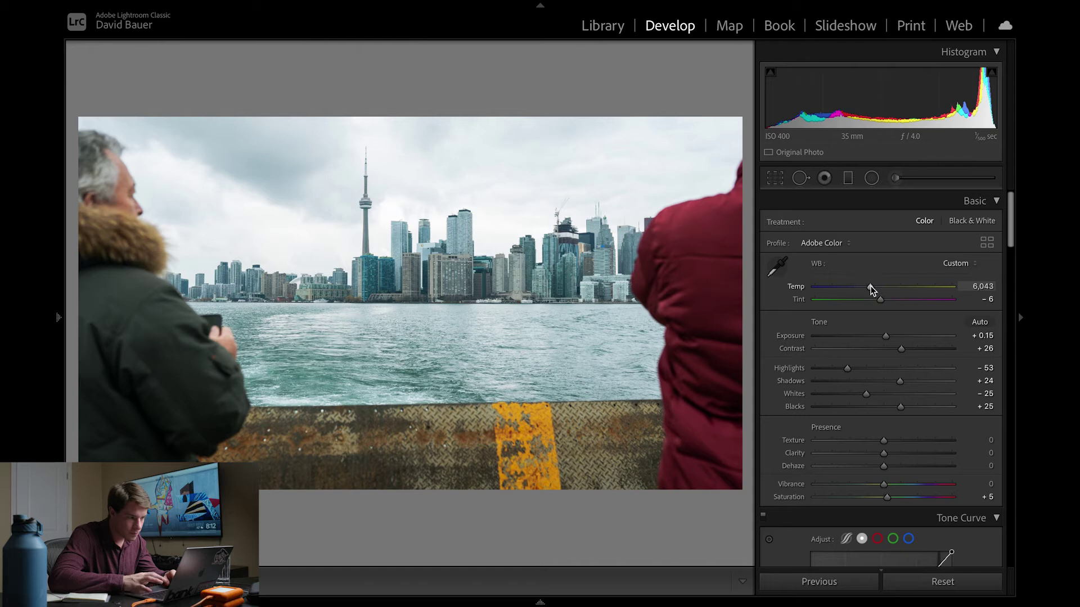
{"action": "left_click_drag", "start_coordinate": [876, 299], "coordinate": [879, 299]}
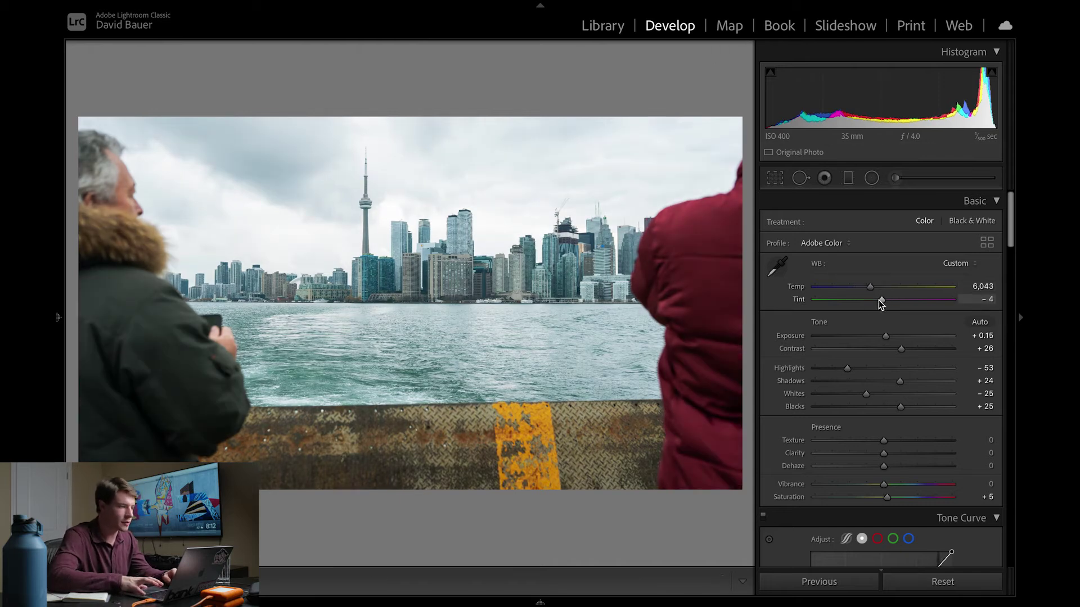
{"action": "key", "text": "Right"}
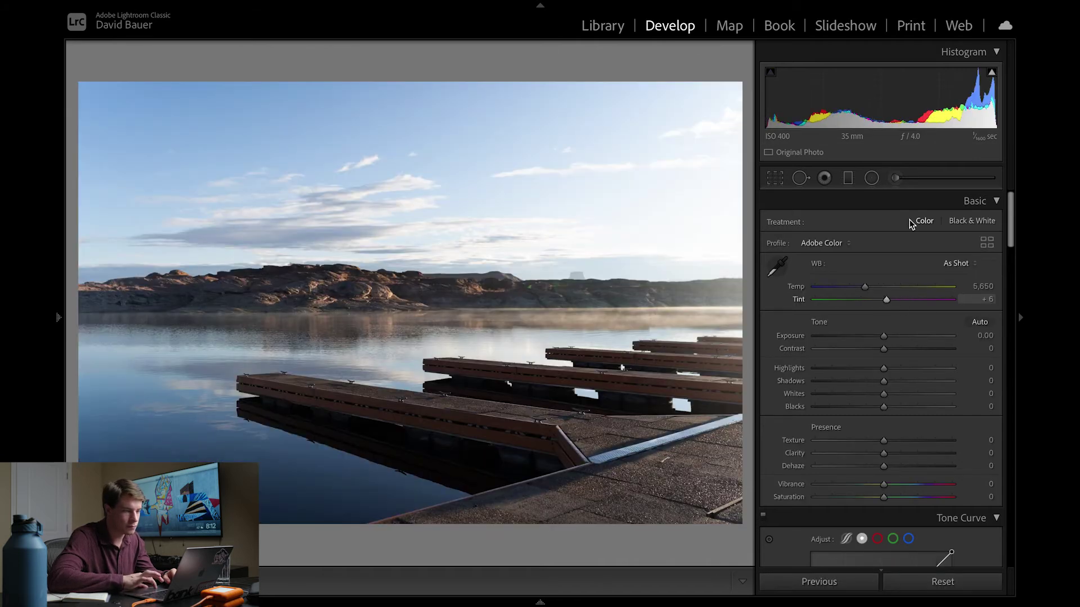
{"action": "key", "text": "Left"}
- Paint an adjustment brush mask over the rusty barrier and the man in the fur-collared coat, with the mask overlay shown
{"action": "left_click", "coordinate": [894, 178]}
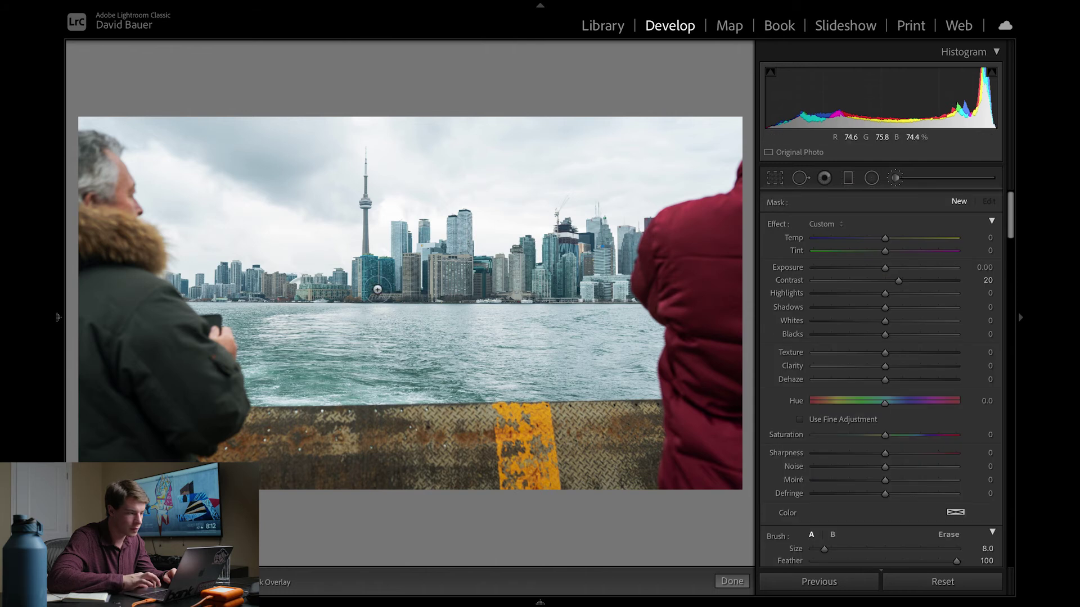
{"action": "left_click_drag", "start_coordinate": [265, 464], "coordinate": [406, 467]}
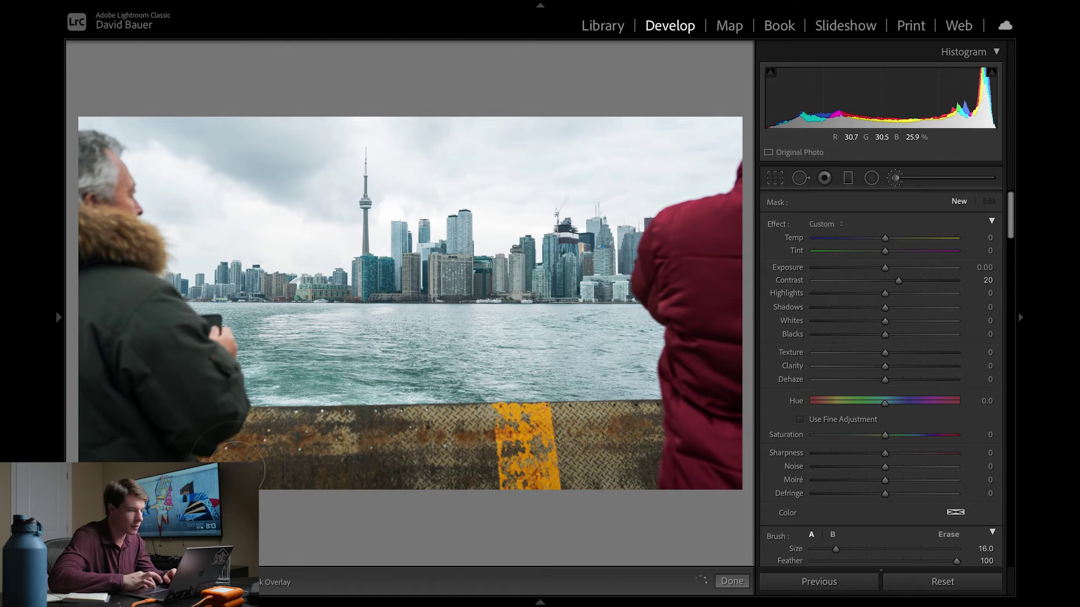
{"action": "key", "text": "o"}
{"action": "mouse_move", "coordinate": [712, 442]}
{"action": "left_mouse_down"}
{"action": "mouse_move", "coordinate": [667, 433]}
{"action": "mouse_move", "coordinate": [591, 457]}
{"action": "mouse_move", "coordinate": [691, 479]}
{"action": "mouse_move", "coordinate": [710, 473]}
{"action": "mouse_move", "coordinate": [186, 478]}
{"action": "left_mouse_up"}
{"action": "mouse_move", "coordinate": [107, 472]}
{"action": "left_mouse_down"}
{"action": "mouse_move", "coordinate": [100, 439]}
{"action": "mouse_move", "coordinate": [169, 361]}
{"action": "mouse_move", "coordinate": [211, 381]}
{"action": "mouse_move", "coordinate": [211, 329]}
{"action": "mouse_move", "coordinate": [205, 356]}
{"action": "mouse_move", "coordinate": [157, 373]}
{"action": "mouse_move", "coordinate": [174, 366]}
{"action": "mouse_move", "coordinate": [154, 321]}
{"action": "mouse_move", "coordinate": [54, 210]}
{"action": "mouse_move", "coordinate": [90, 197]}
{"action": "mouse_move", "coordinate": [110, 248]}
{"action": "left_mouse_up"}
{"action": "scroll", "coordinate": [94, 241], "scroll_direction": "down", "scroll_amount": 5}
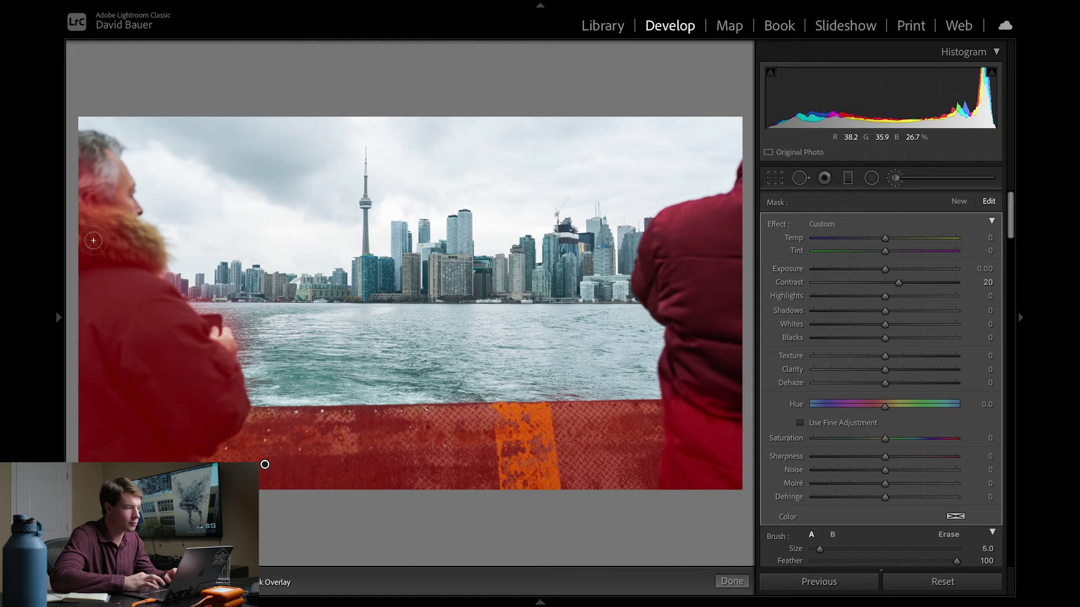
{"action": "scroll", "coordinate": [116, 231], "scroll_direction": "up", "scroll_amount": 4}
{"action": "mouse_move", "coordinate": [120, 229]}
{"action": "left_mouse_down"}
{"action": "mouse_move", "coordinate": [149, 251]}
{"action": "mouse_move", "coordinate": [118, 227]}
{"action": "mouse_move", "coordinate": [137, 243]}
{"action": "mouse_move", "coordinate": [105, 176]}
{"action": "mouse_move", "coordinate": [127, 216]}
{"action": "mouse_move", "coordinate": [98, 152]}
{"action": "mouse_move", "coordinate": [106, 145]}
{"action": "mouse_move", "coordinate": [87, 143]}
{"action": "mouse_move", "coordinate": [99, 320]}
{"action": "mouse_move", "coordinate": [102, 206]}
{"action": "mouse_move", "coordinate": [122, 304]}
{"action": "left_mouse_up"}
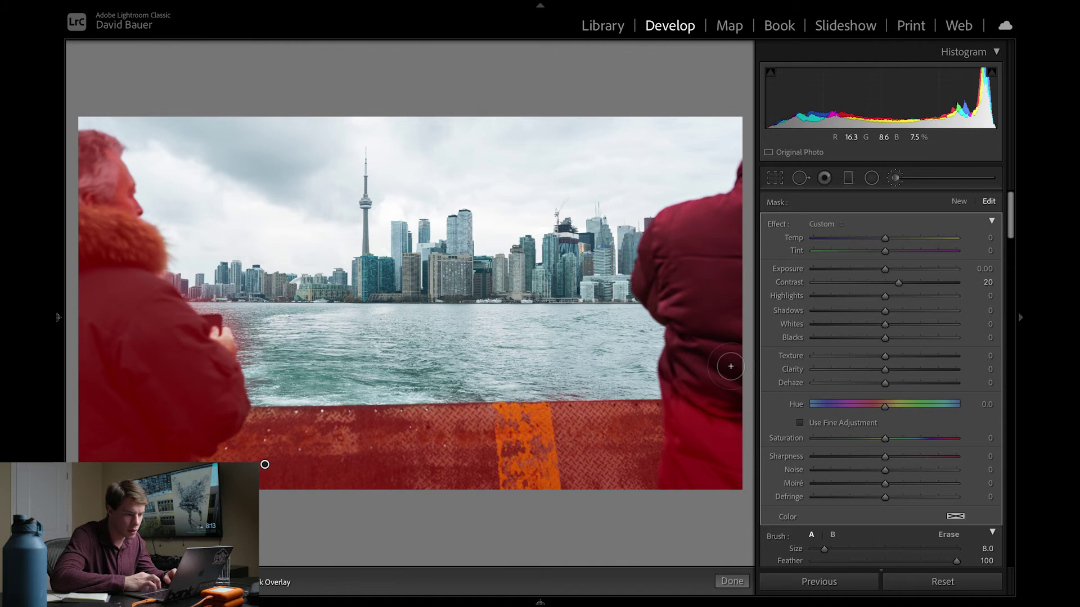
- Extend the brush mask over the person in the dark red jacket, varying the brush size for the shoulder and edges
{"action": "key", "text": "bracketright"}
{"action": "key", "text": "bracketright"}
{"action": "key", "text": "bracketright"}
{"action": "mouse_move", "coordinate": [727, 362]}
{"action": "left_mouse_down"}
{"action": "mouse_move", "coordinate": [718, 285]}
{"action": "mouse_move", "coordinate": [715, 412]}
{"action": "mouse_move", "coordinate": [694, 281]}
{"action": "mouse_move", "coordinate": [695, 410]}
{"action": "mouse_move", "coordinate": [695, 326]}
{"action": "mouse_move", "coordinate": [690, 393]}
{"action": "mouse_move", "coordinate": [684, 361]}
{"action": "mouse_move", "coordinate": [700, 413]}
{"action": "mouse_move", "coordinate": [741, 288]}
{"action": "left_mouse_up"}
{"action": "key", "text": "bracketleft"}
{"action": "key", "text": "bracketleft"}
{"action": "key", "text": "bracketleft"}
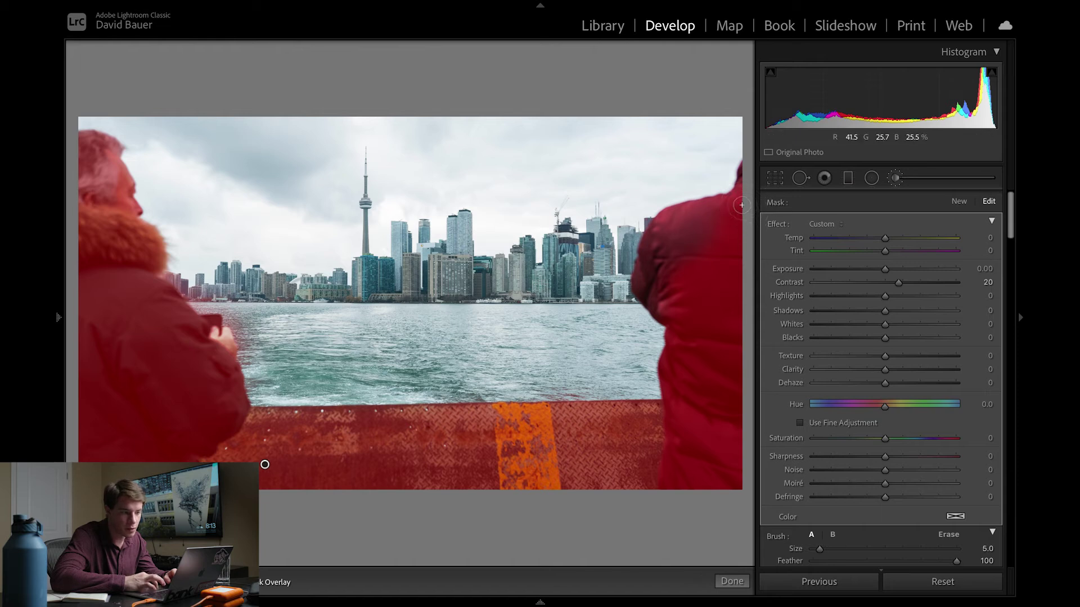
{"action": "key", "text": "bracketright"}
{"action": "key", "text": "bracketright"}
{"action": "mouse_move", "coordinate": [679, 229]}
{"action": "left_mouse_down"}
{"action": "mouse_move", "coordinate": [657, 244]}
{"action": "mouse_move", "coordinate": [643, 282]}
{"action": "mouse_move", "coordinate": [677, 322]}
{"action": "mouse_move", "coordinate": [648, 260]}
{"action": "mouse_move", "coordinate": [691, 249]}
{"action": "left_mouse_up"}
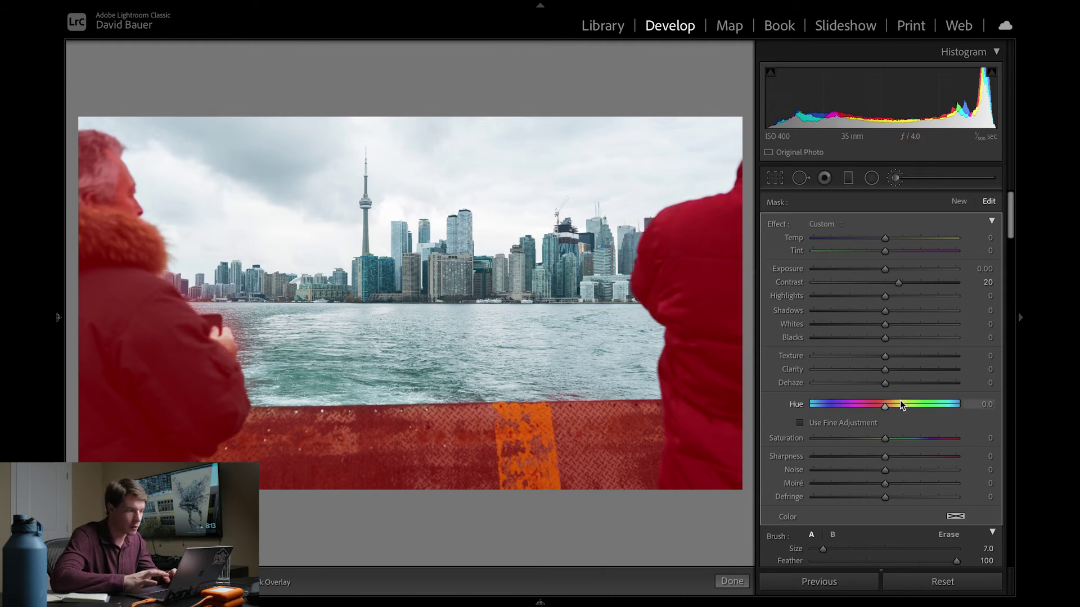
- Hide the mask overlay, reset the foreground mask's Contrast to 0 and set its Exposure to -0.30
{"action": "key", "text": "o"}
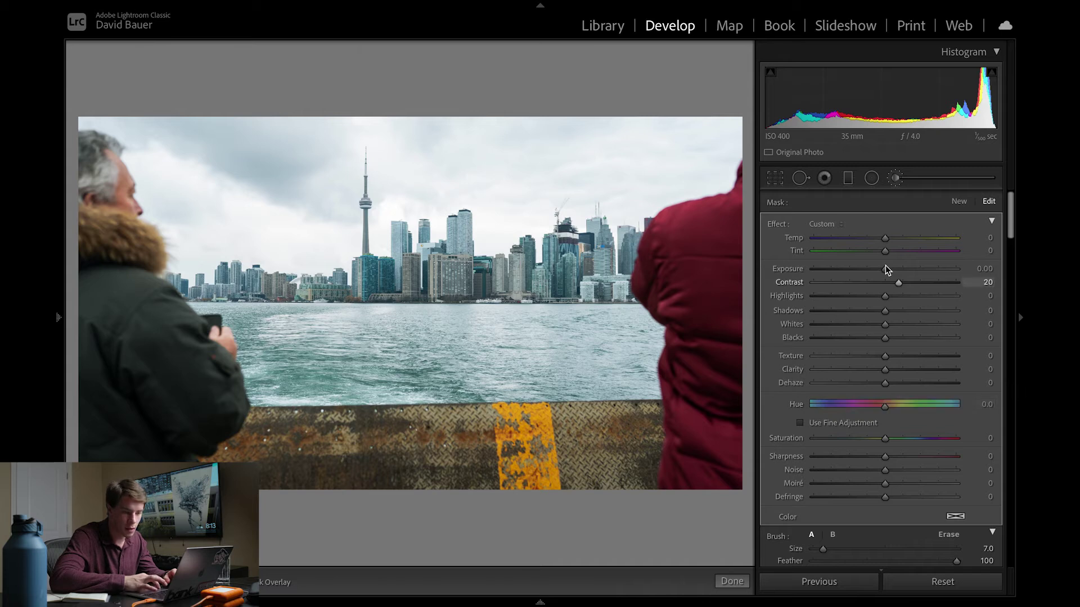
{"action": "double_click", "coordinate": [899, 284]}
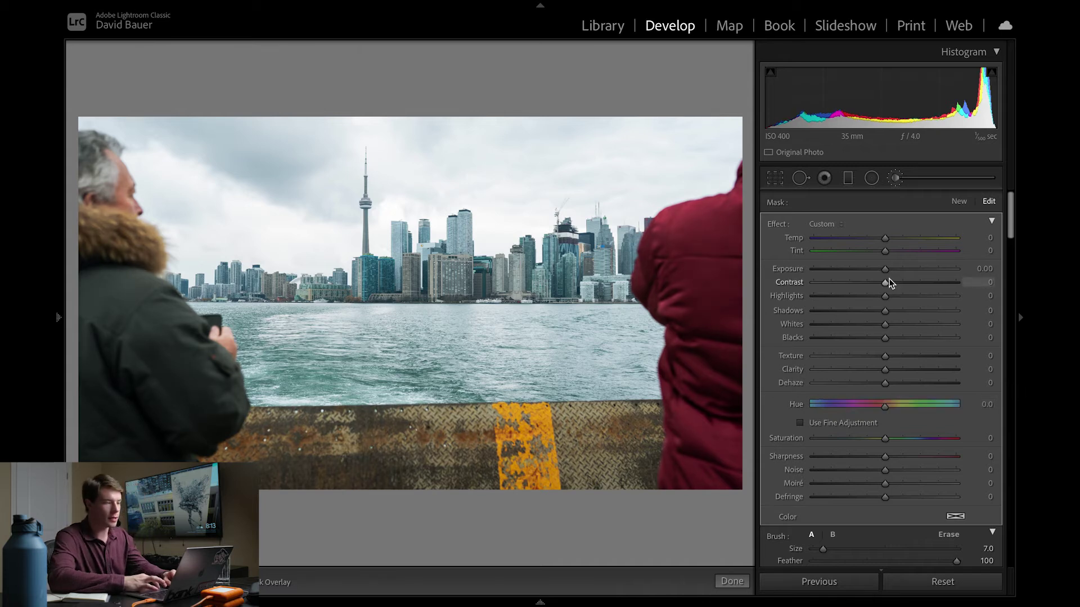
{"action": "left_click", "coordinate": [885, 269]}
{"action": "left_click_drag", "start_coordinate": [886, 270], "coordinate": [881, 273]}
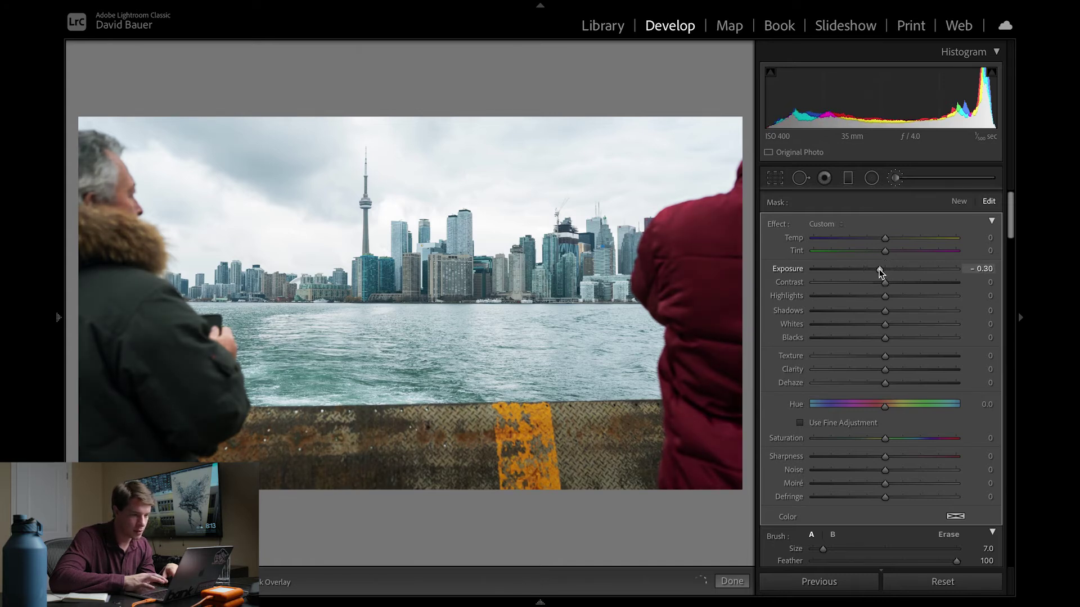
{"action": "key", "text": "k"}
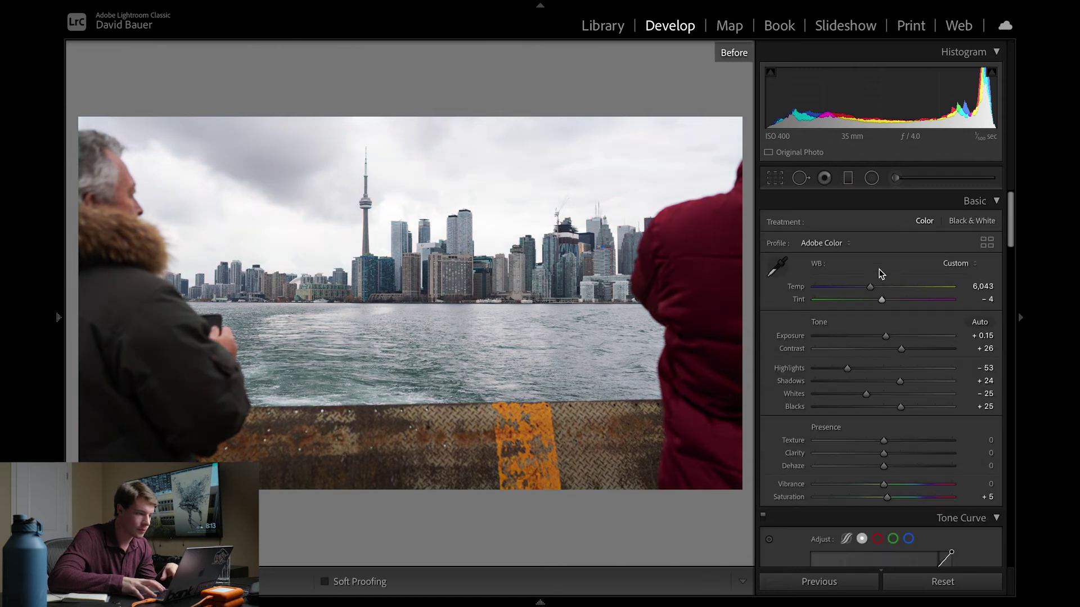
- Set the skyline photo's overall Shadows to +25 and compare the edit with the original
{"action": "mouse_move", "coordinate": [900, 381]}
{"action": "left_mouse_down"}
{"action": "mouse_move", "coordinate": [889, 380]}
{"action": "mouse_move", "coordinate": [901, 385]}
{"action": "left_mouse_up"}
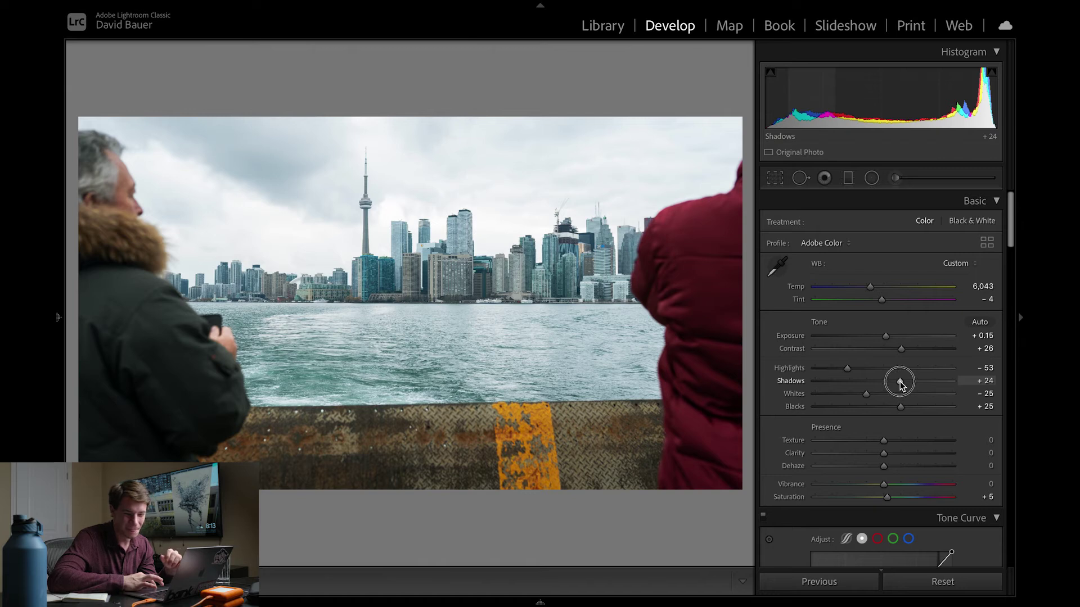
{"action": "left_click_drag", "start_coordinate": [900, 382], "coordinate": [901, 384]}
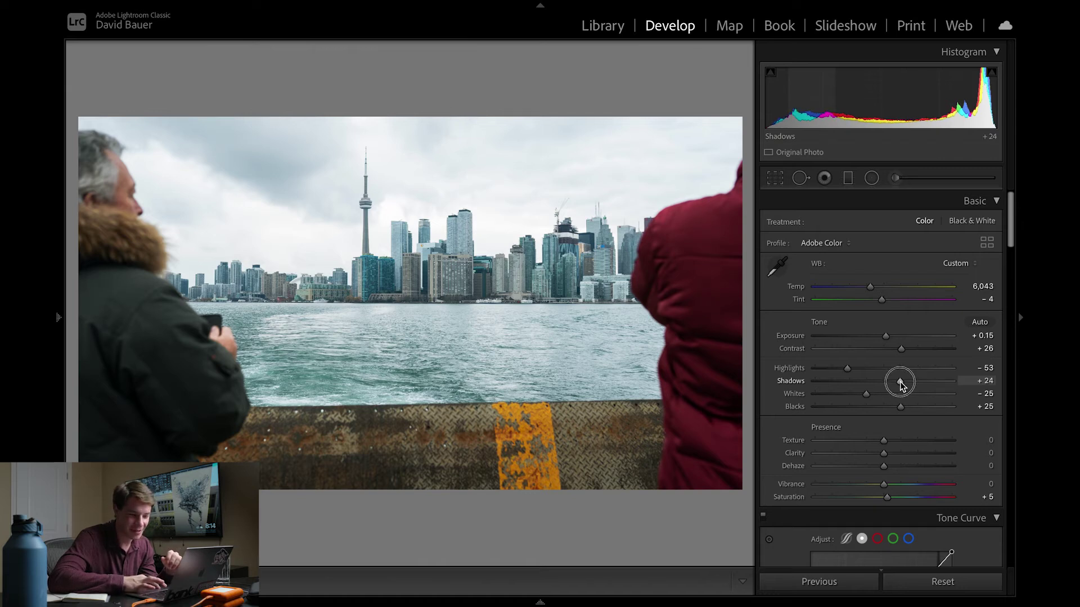
{"action": "key", "text": "backslash"}
{"action": "key", "text": "backslash"}
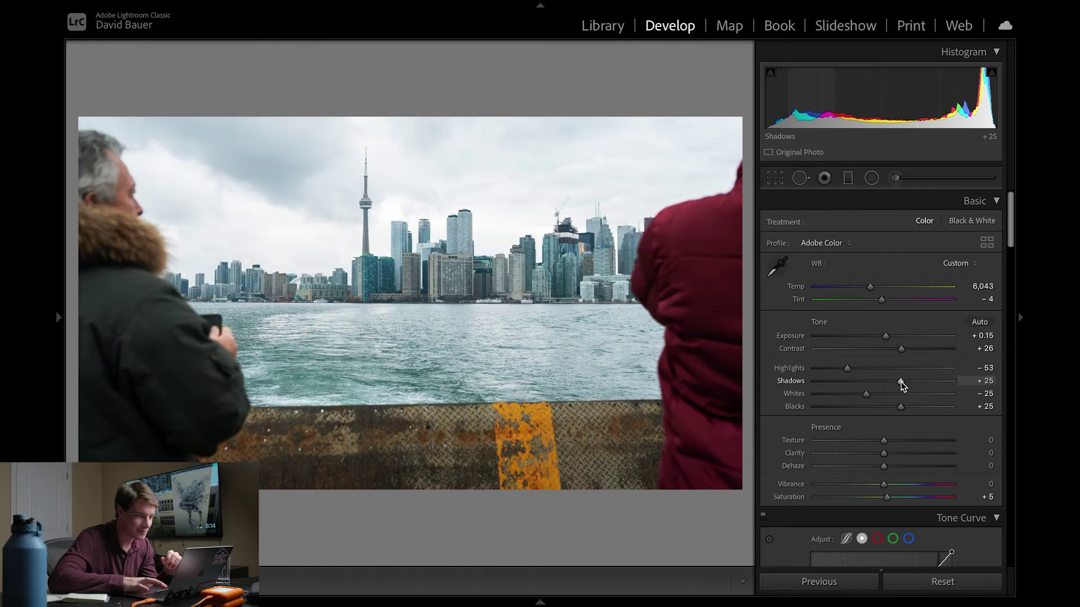
- Reselect the foreground brush mask, shift its Tint slightly towards magenta and compare the photo with the original
{"action": "left_click", "coordinate": [896, 178]}
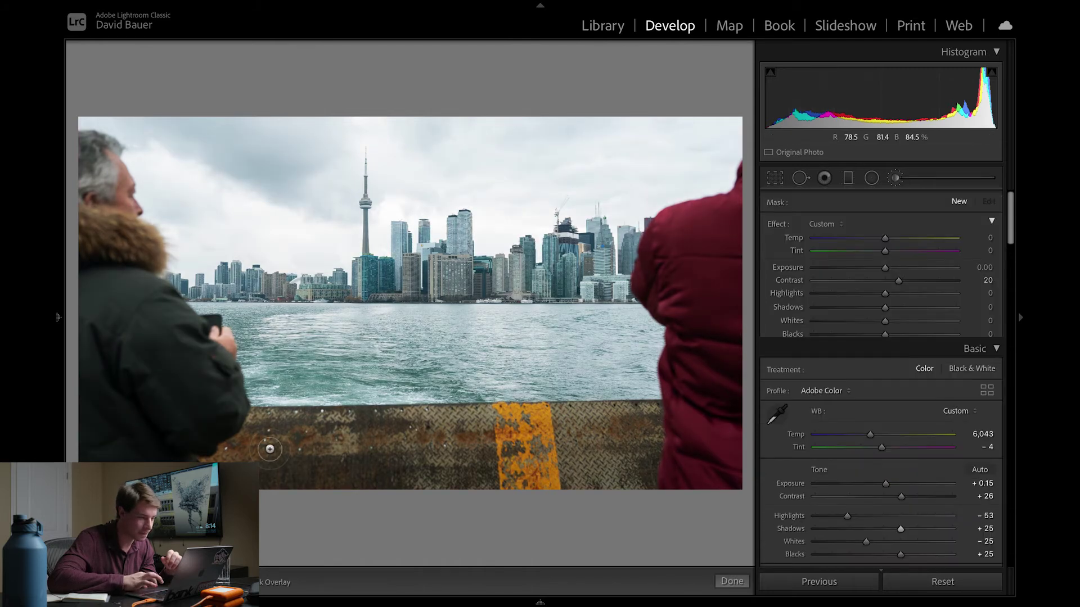
{"action": "left_click", "coordinate": [259, 465]}
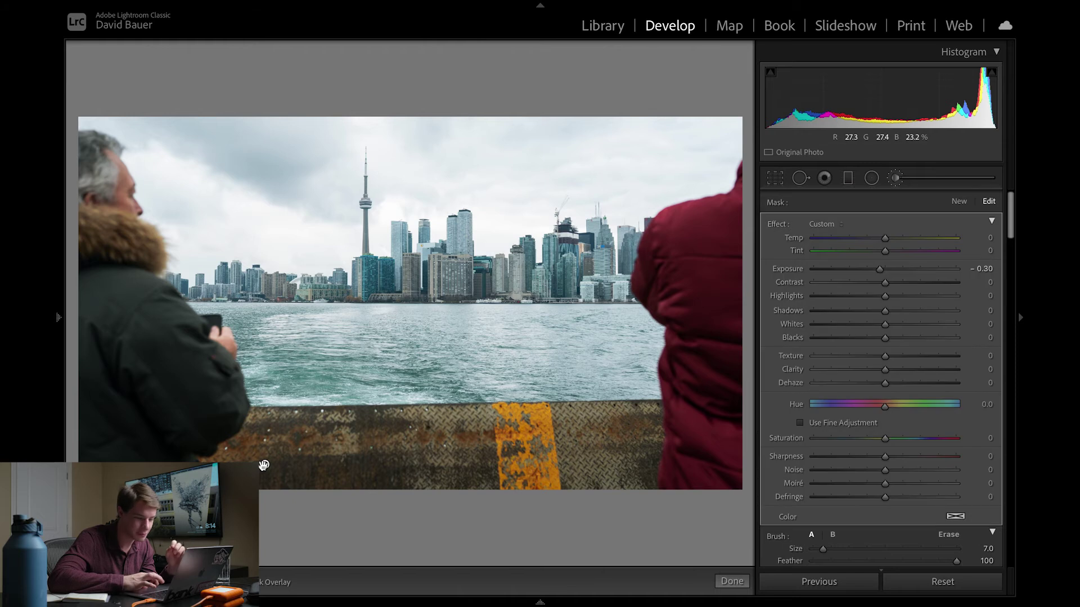
{"action": "left_click_drag", "start_coordinate": [885, 252], "coordinate": [893, 255]}
{"action": "key", "text": "k"}
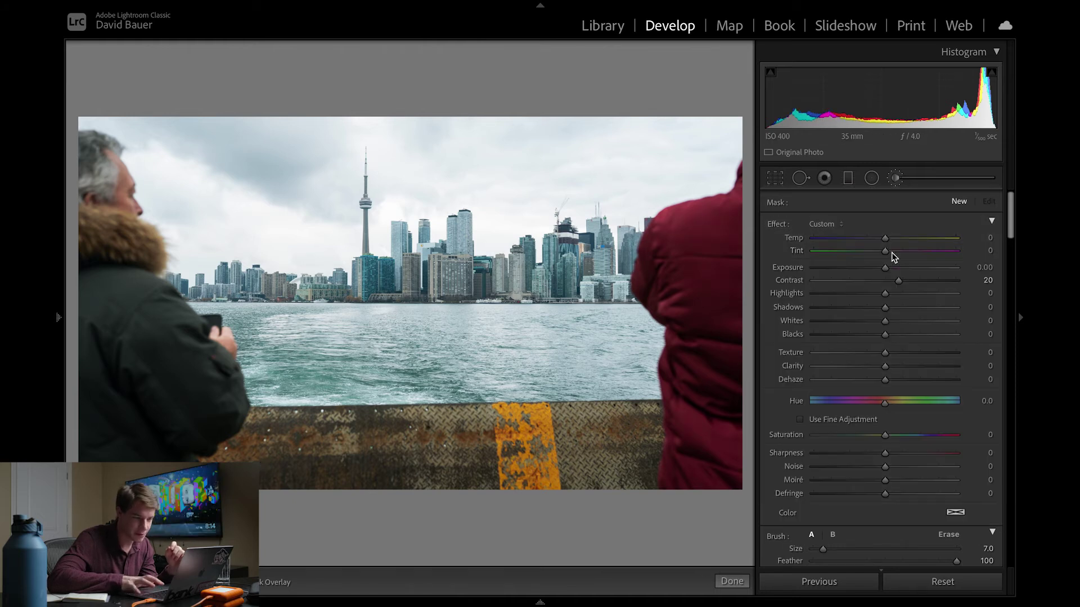
{"action": "key", "text": "backslash"}
{"action": "key", "text": "backslash"}
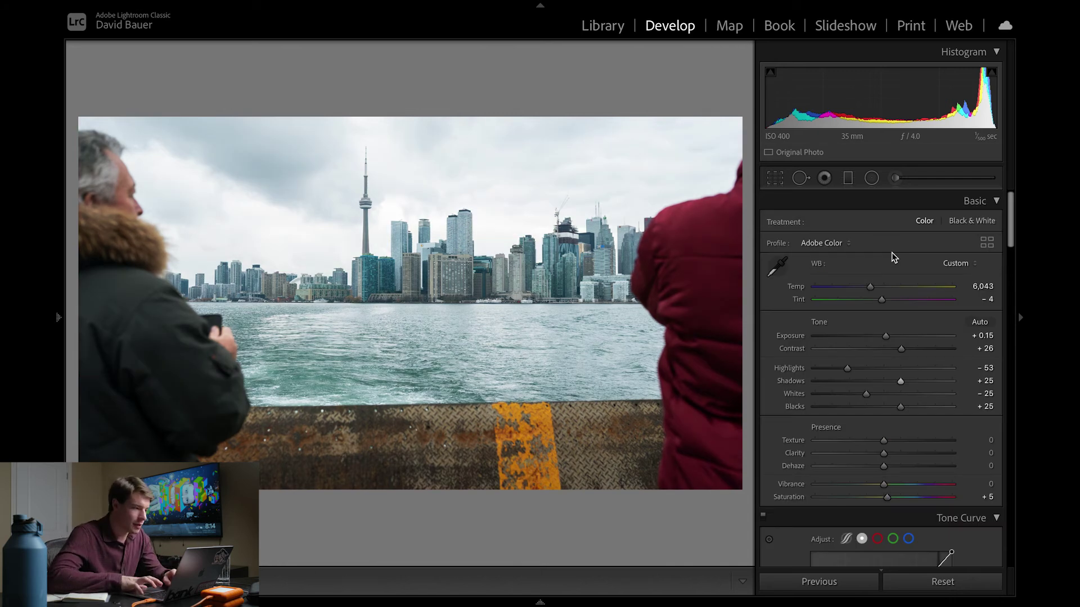
- Go to the lake dock photo, straighten it slightly and crop it to 16 x 9, repositioning the image within the frame
{"action": "key", "text": "Right"}
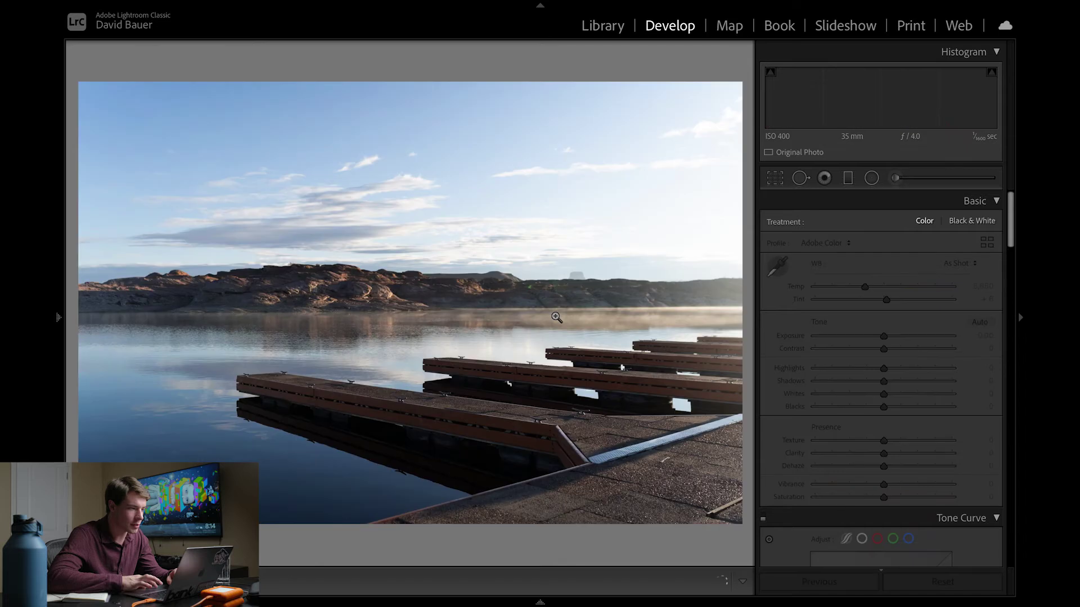
{"action": "left_click", "coordinate": [775, 178]}
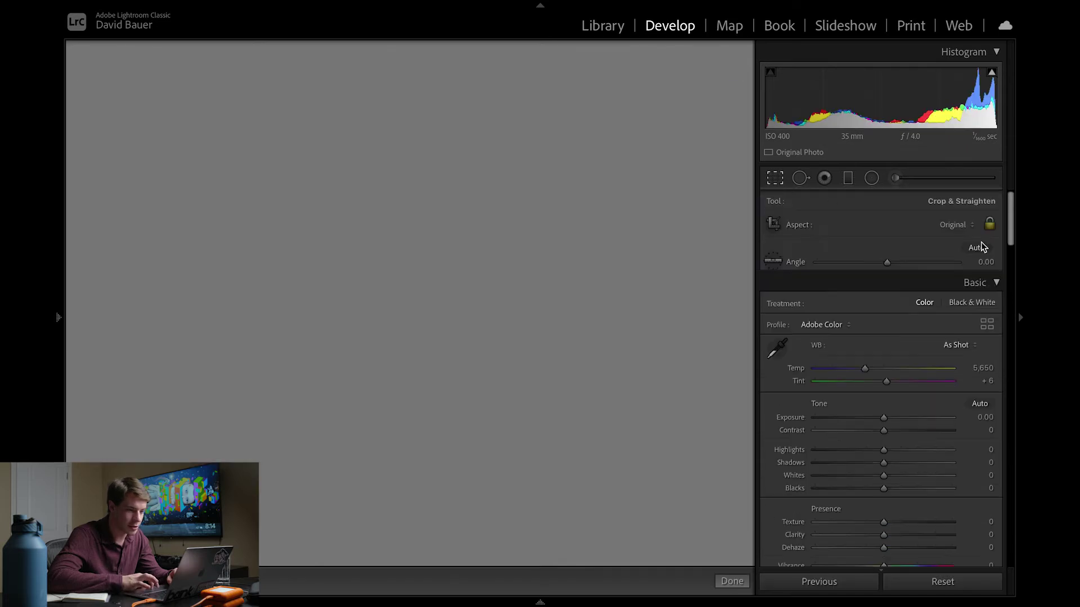
{"action": "left_click_drag", "start_coordinate": [450, 552], "coordinate": [444, 551]}
{"action": "left_click", "coordinate": [960, 224]}
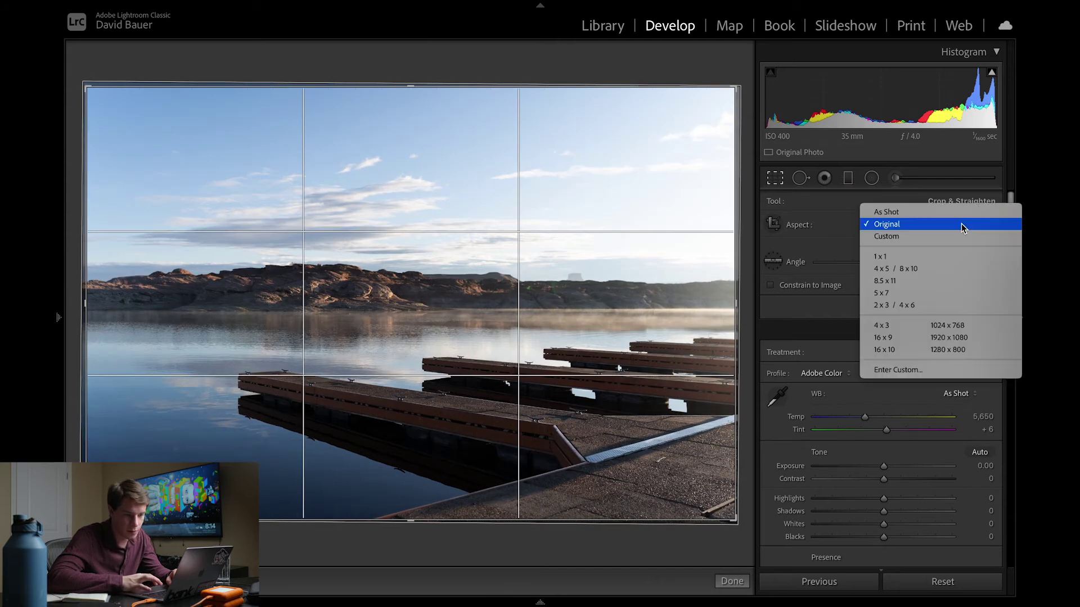
{"action": "left_click", "coordinate": [894, 335]}
{"action": "left_click_drag", "start_coordinate": [485, 327], "coordinate": [464, 309]}
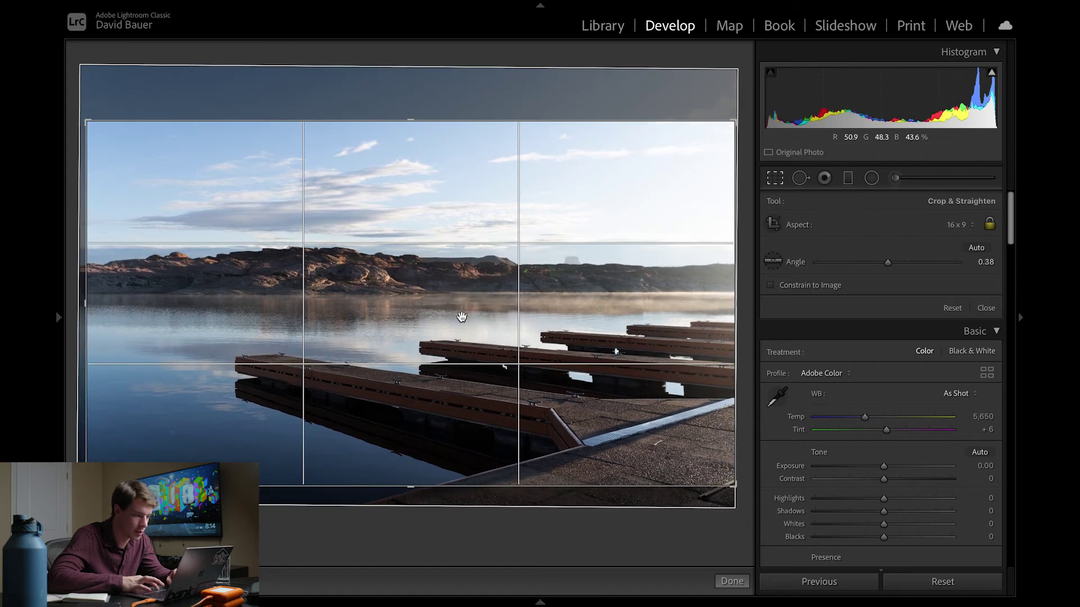
{"action": "left_click_drag", "start_coordinate": [368, 503], "coordinate": [367, 502]}
{"action": "key", "text": "Return"}
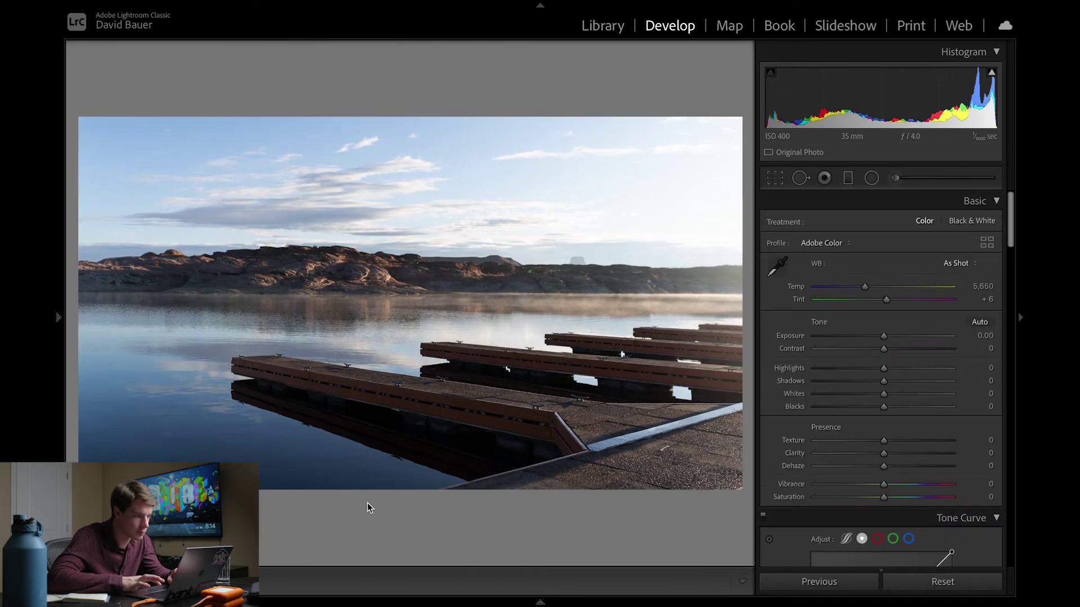
- Refine the dock photo's straightening to an angle of 0.68
{"action": "left_click", "coordinate": [783, 178]}
{"action": "left_click_drag", "start_coordinate": [450, 516], "coordinate": [451, 517]}
{"action": "key", "text": "Return"}
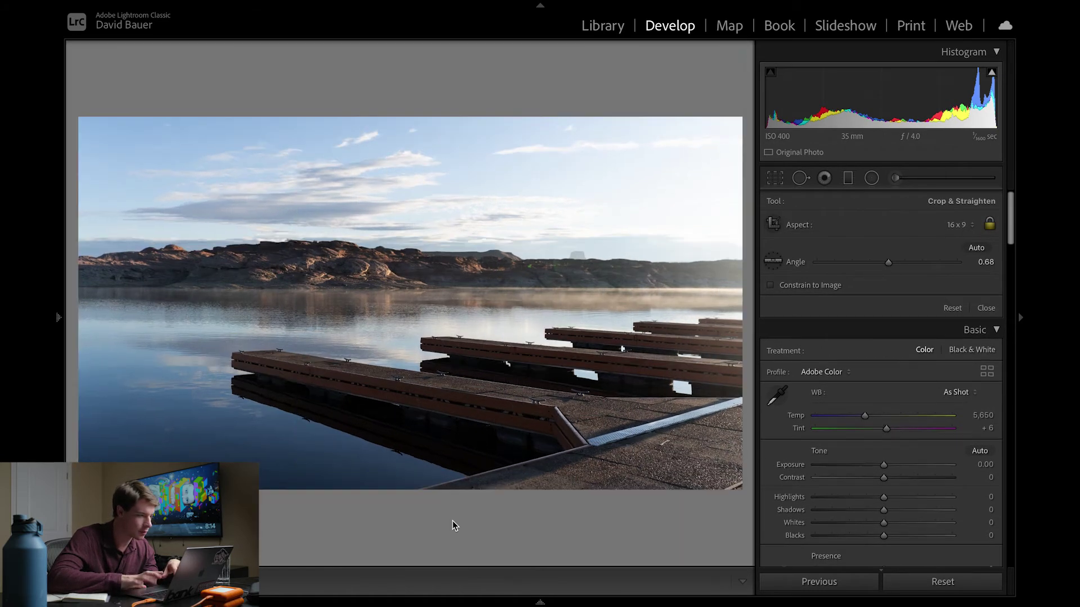
- Apply the Toronto preset to the dock photo and set Exposure to +1.15
{"action": "mouse_move", "coordinate": [54, 264]}
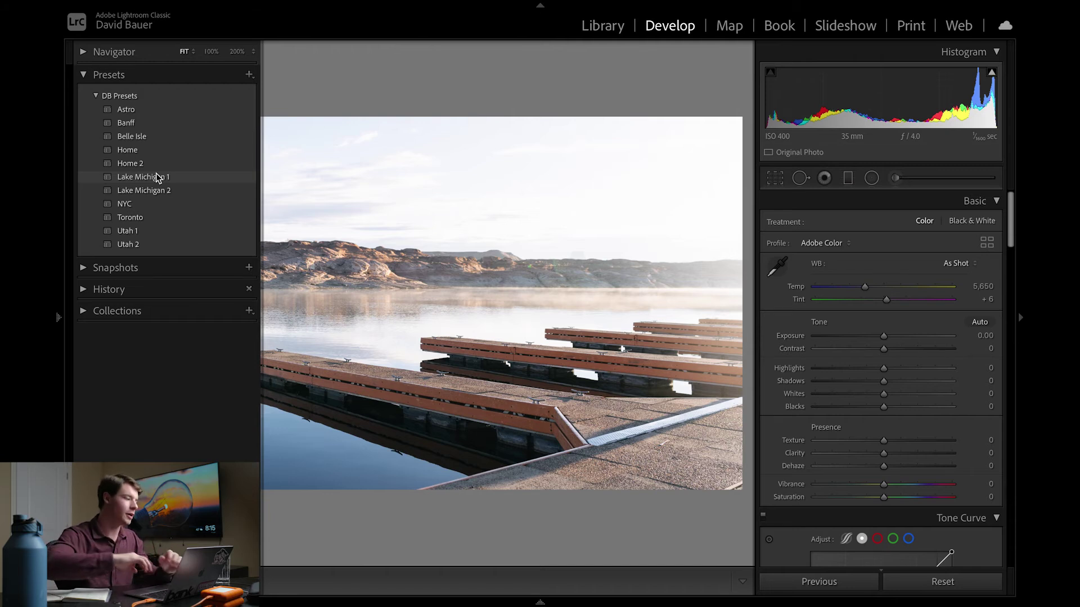
{"action": "left_click", "coordinate": [150, 217]}
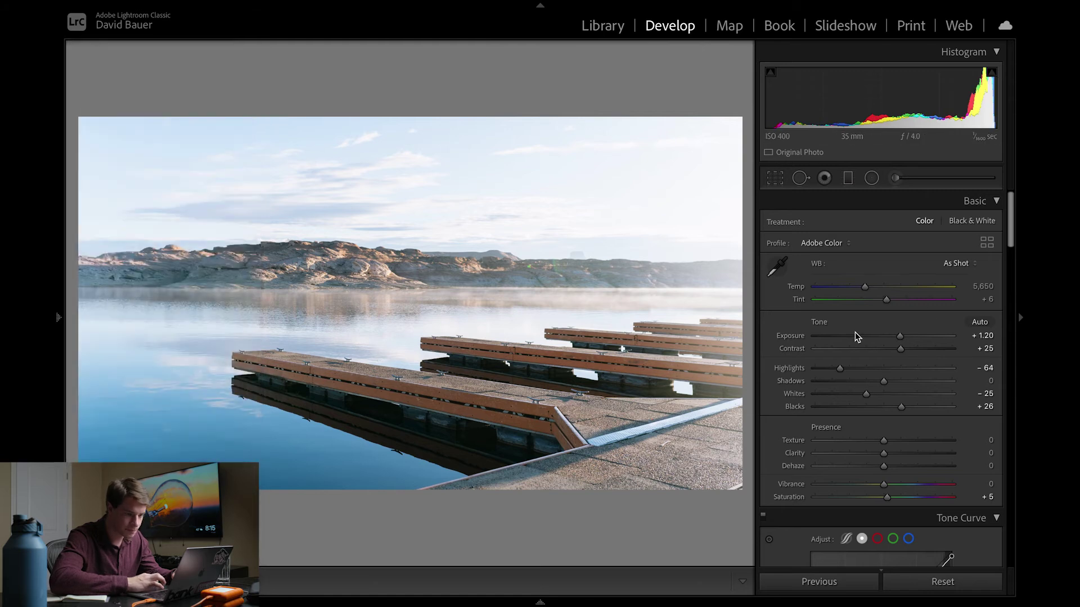
{"action": "left_click_drag", "start_coordinate": [899, 337], "coordinate": [899, 338]}
- Warm the dock photo's white balance to Temp 6,492
{"action": "left_click_drag", "start_coordinate": [864, 287], "coordinate": [867, 290]}
{"action": "double_click", "coordinate": [867, 290]}
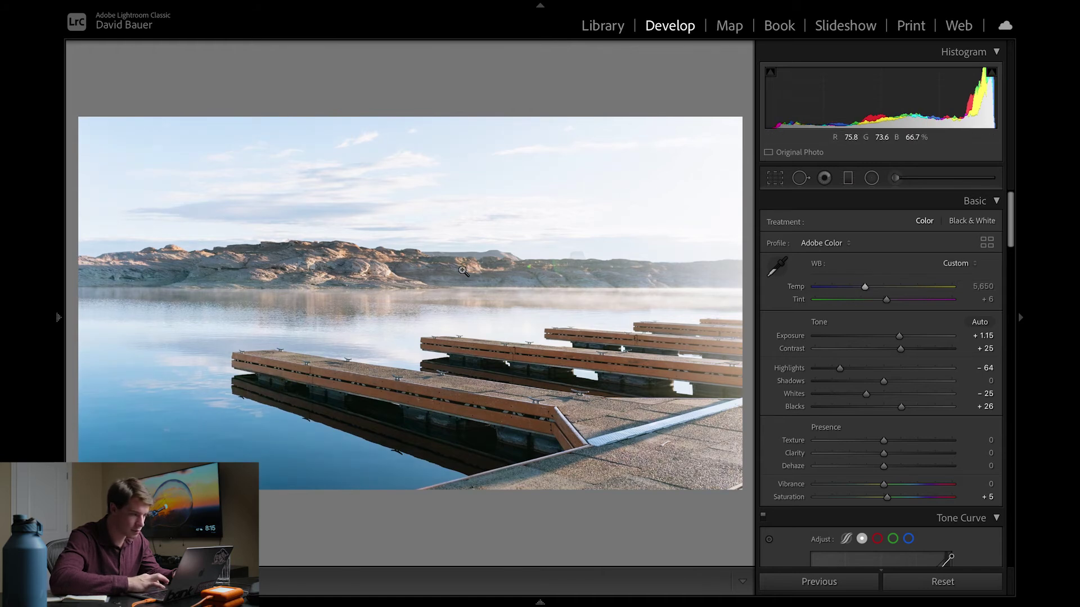
{"action": "left_click_drag", "start_coordinate": [865, 287], "coordinate": [879, 293]}
- Set the dock photo's Exposure to +0.70, Shadows to +8 and Blacks to +10
{"action": "left_click_drag", "start_coordinate": [898, 336], "coordinate": [897, 339]}
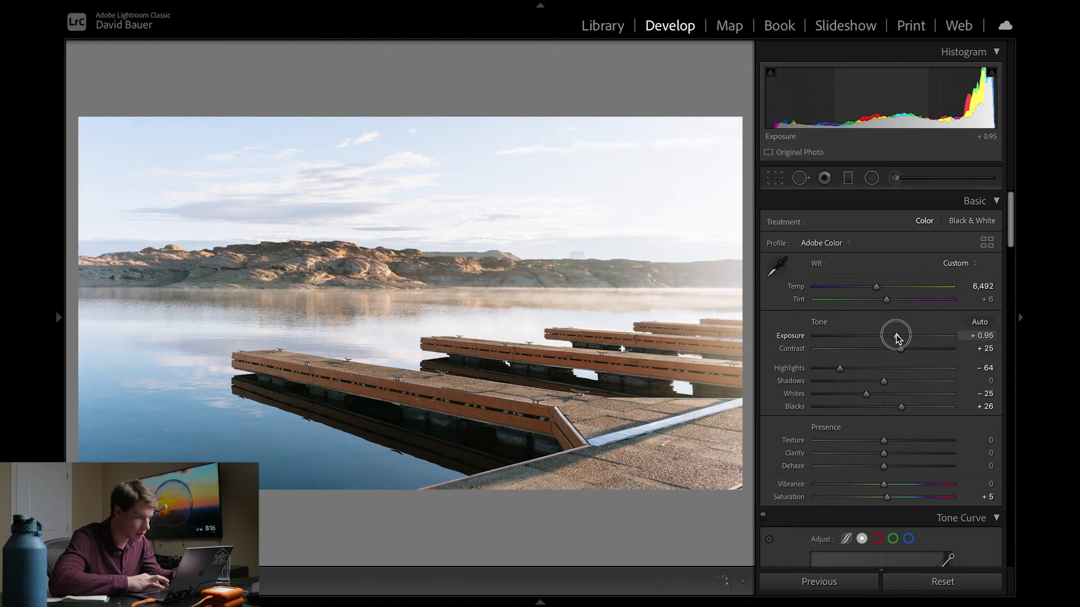
{"action": "left_click_drag", "start_coordinate": [901, 406], "coordinate": [889, 388]}
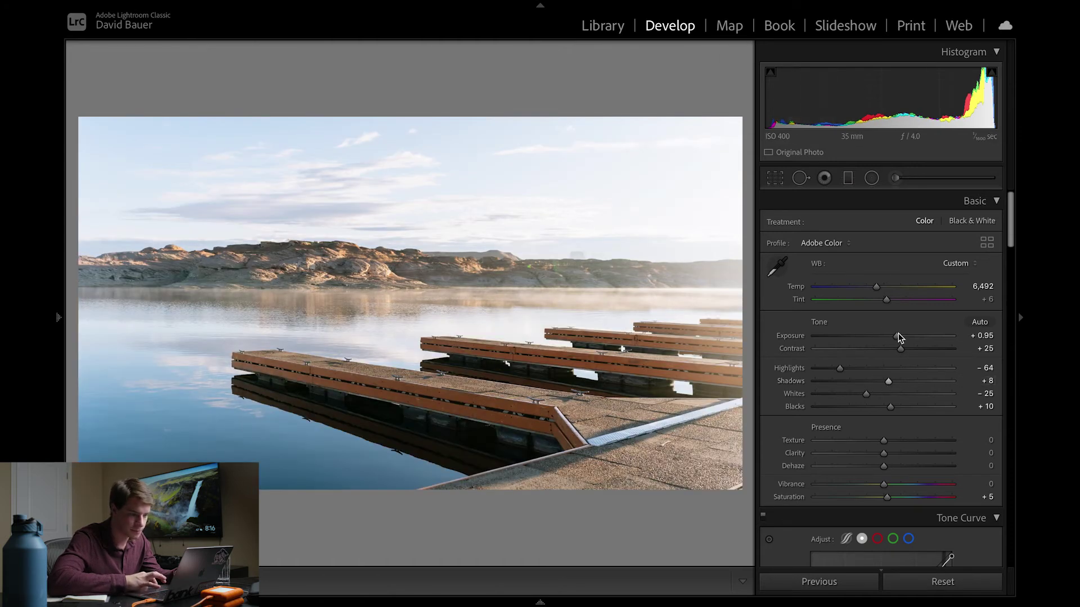
{"action": "left_click_drag", "start_coordinate": [896, 336], "coordinate": [895, 340]}
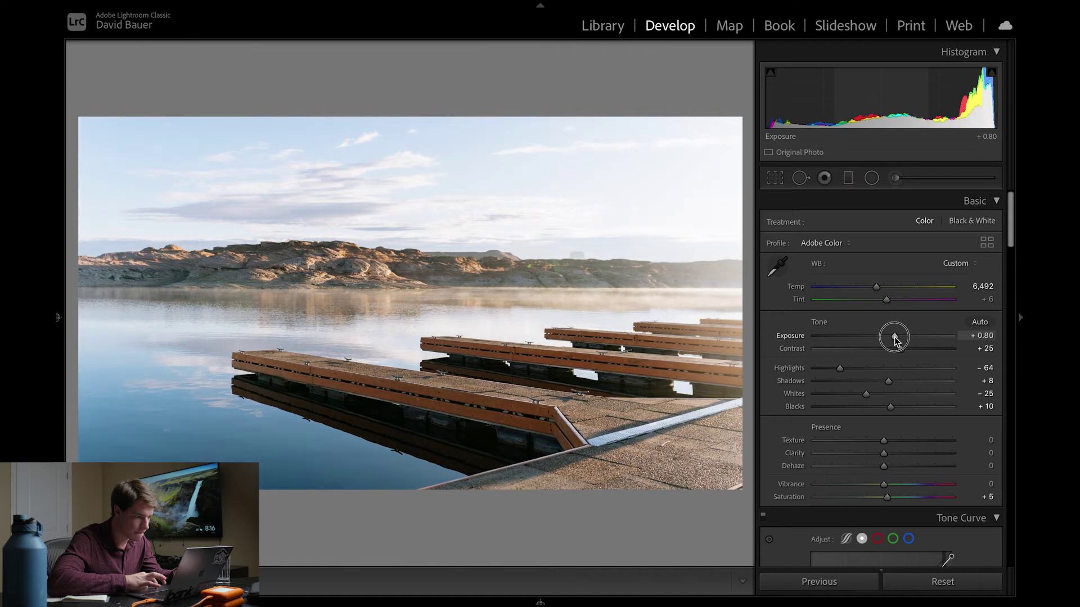
{"action": "left_click_drag", "start_coordinate": [895, 340], "coordinate": [894, 341]}
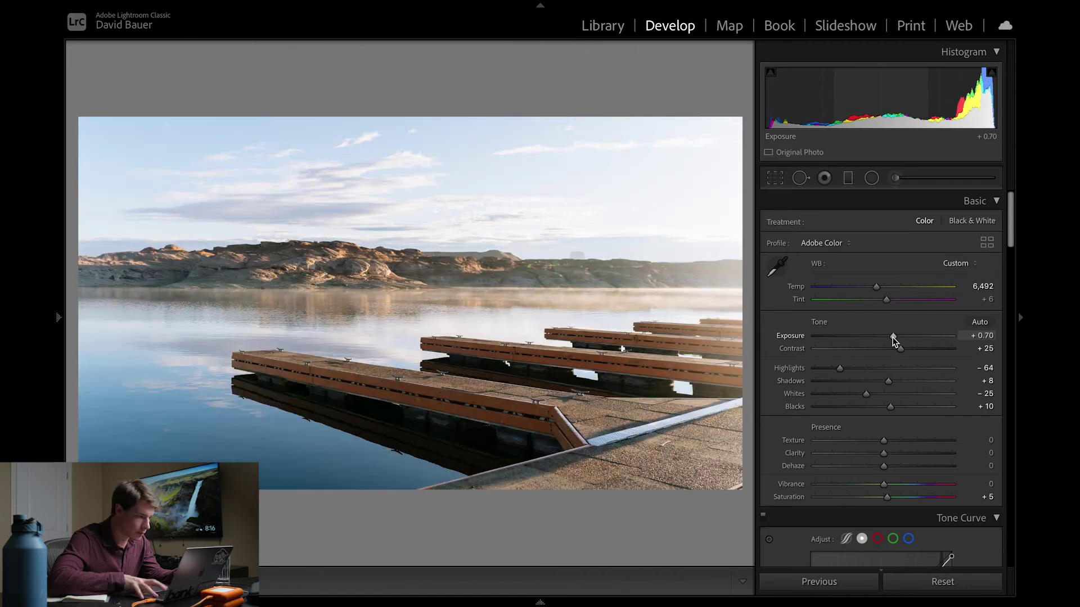
- Set the dock photo's Orange hue to +11 with the targeted hue adjustment on the dock's wood
{"action": "scroll", "coordinate": [895, 349], "scroll_direction": "down", "scroll_amount": 3}
{"action": "scroll", "coordinate": [894, 349], "scroll_direction": "down", "scroll_amount": 10}
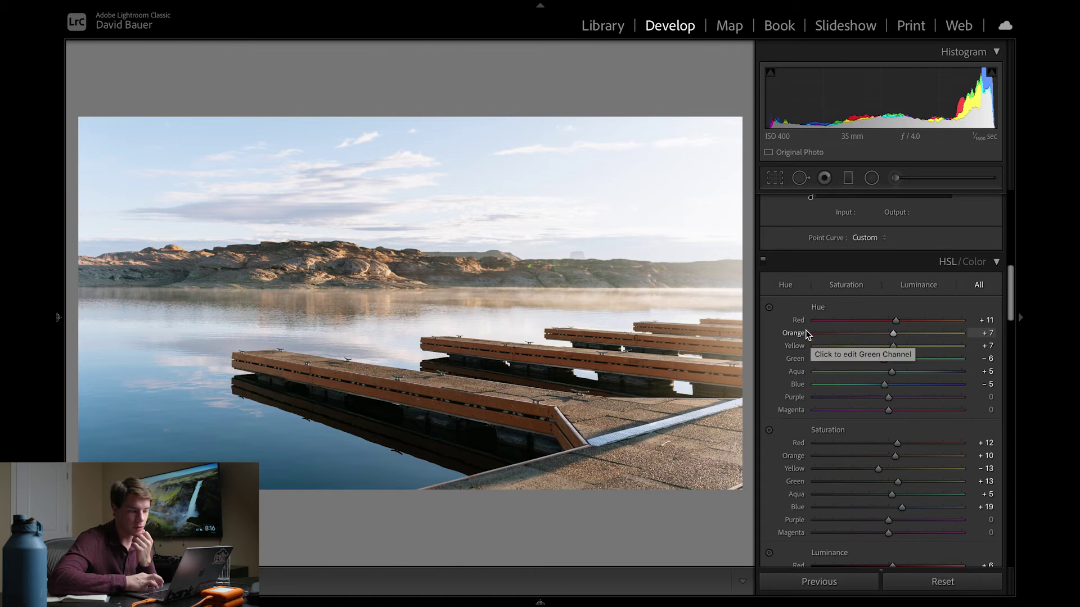
{"action": "left_click", "coordinate": [768, 308]}
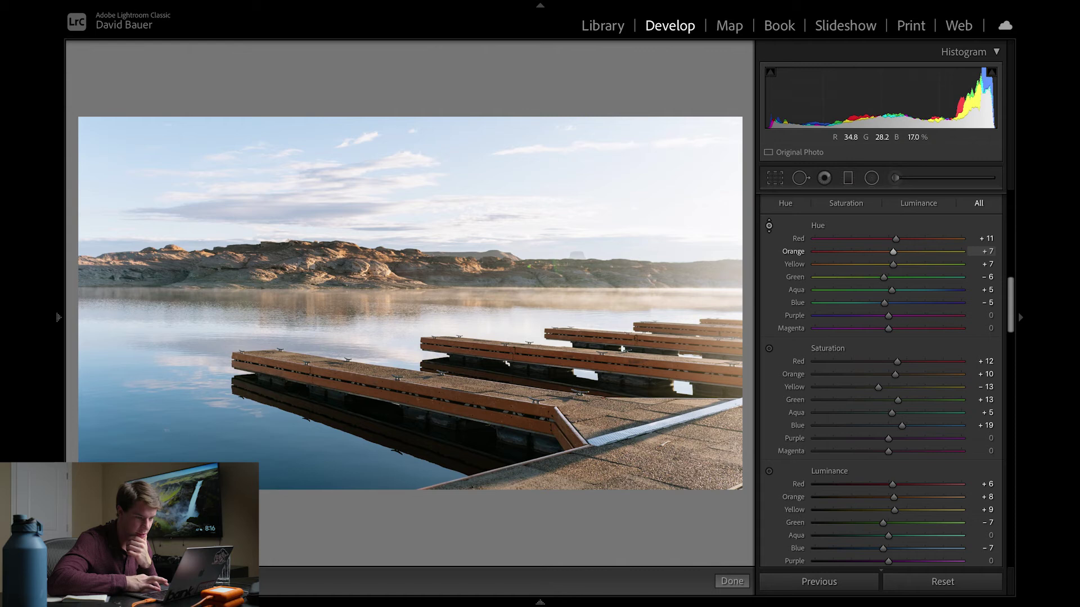
{"action": "mouse_move", "coordinate": [622, 349]}
{"action": "left_mouse_down"}
{"action": "mouse_move", "coordinate": [622, 365]}
{"action": "mouse_move", "coordinate": [622, 342]}
{"action": "left_mouse_up"}
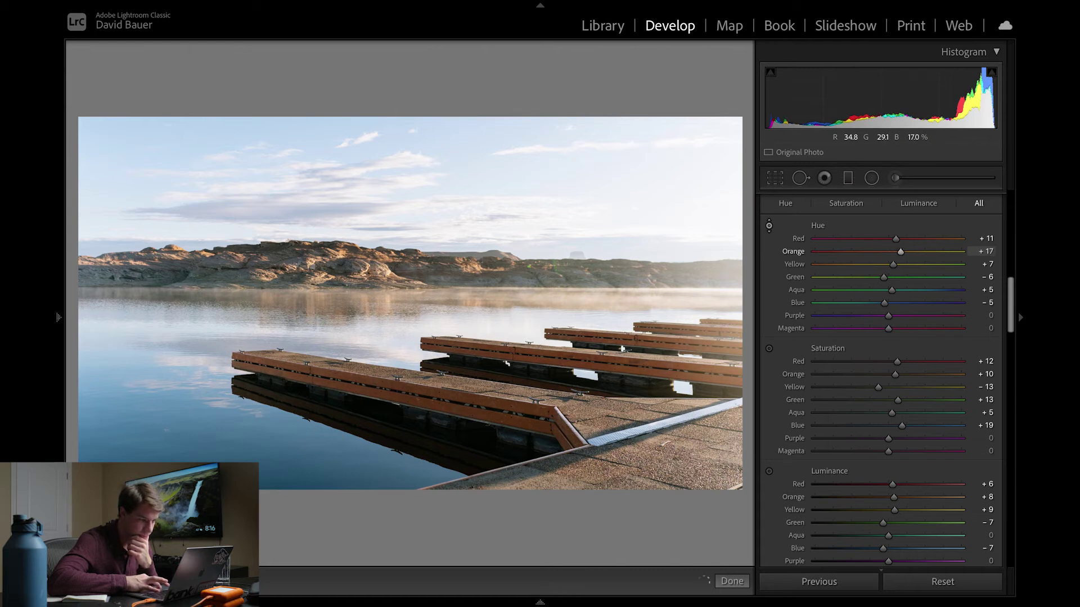
{"action": "left_click_drag", "start_coordinate": [622, 349], "coordinate": [622, 349]}
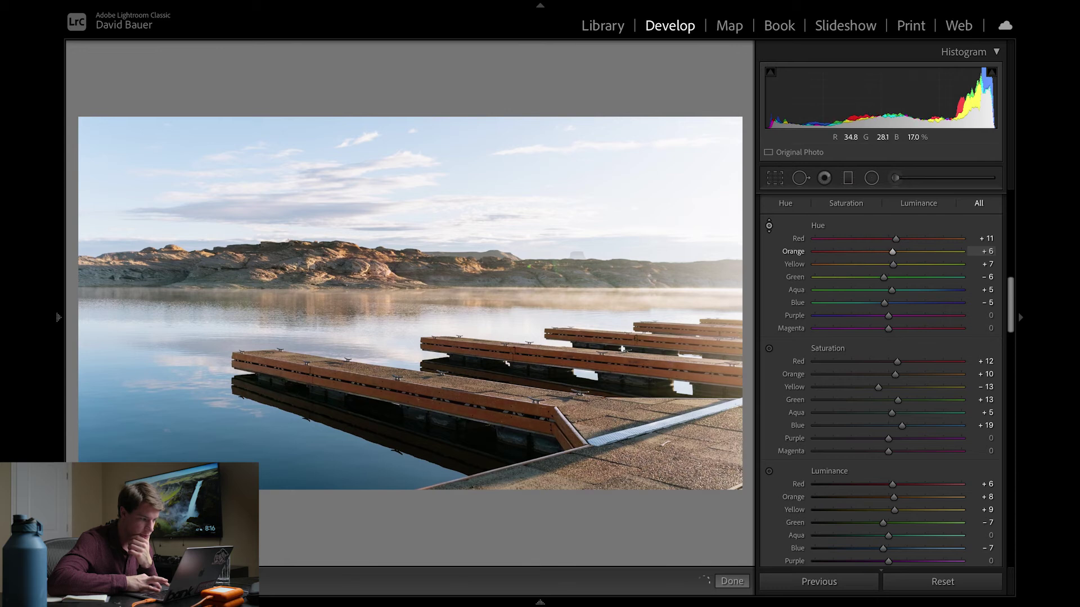
{"action": "left_click_drag", "start_coordinate": [622, 349], "coordinate": [630, 347]}
{"action": "key", "text": "Escape"}
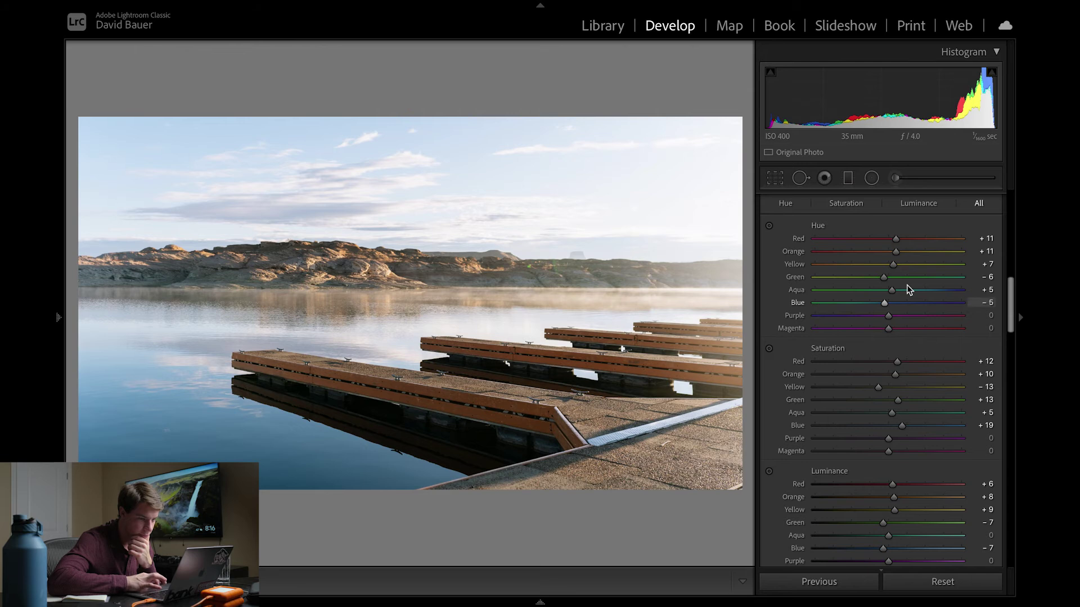
- Set the dock photo's Yellow hue to -9 and Orange hue to +10, comparing with the unedited version
{"action": "mouse_move", "coordinate": [896, 252]}
{"action": "left_mouse_down"}
{"action": "mouse_move", "coordinate": [902, 262]}
{"action": "mouse_move", "coordinate": [825, 272]}
{"action": "mouse_move", "coordinate": [883, 270]}
{"action": "mouse_move", "coordinate": [898, 255]}
{"action": "left_mouse_up"}
{"action": "key", "text": "backslash"}
{"action": "key", "text": "backslash"}
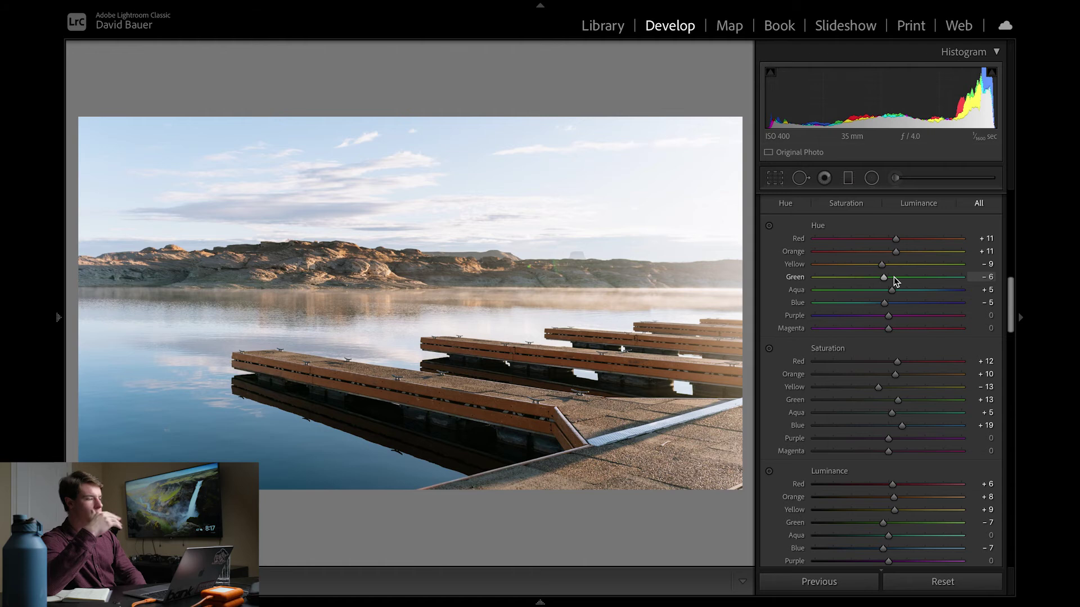
{"action": "left_click_drag", "start_coordinate": [895, 251], "coordinate": [894, 253]}
{"action": "key", "text": "backslash"}
{"action": "key", "text": "backslash"}
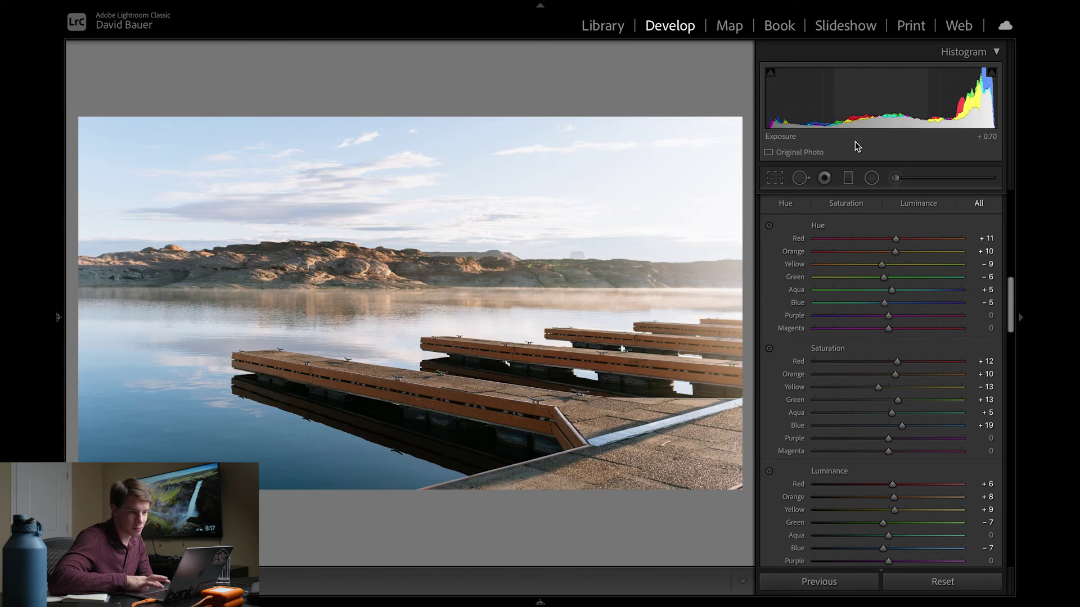
- Set the dock photo's Exposure to +0.60 and compare the edit with the original
{"action": "scroll", "coordinate": [926, 335], "scroll_direction": "up", "scroll_amount": 10}
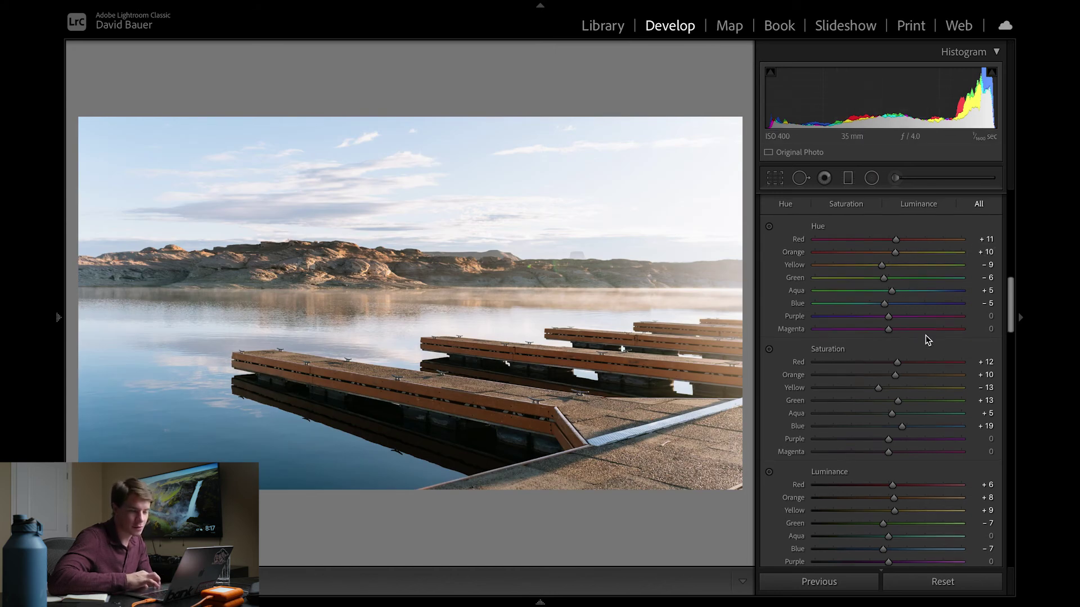
{"action": "left_click_drag", "start_coordinate": [895, 337], "coordinate": [893, 338]}
{"action": "key", "text": "backslash"}
{"action": "key", "text": "backslash"}
{"action": "double_click", "coordinate": [888, 380]}
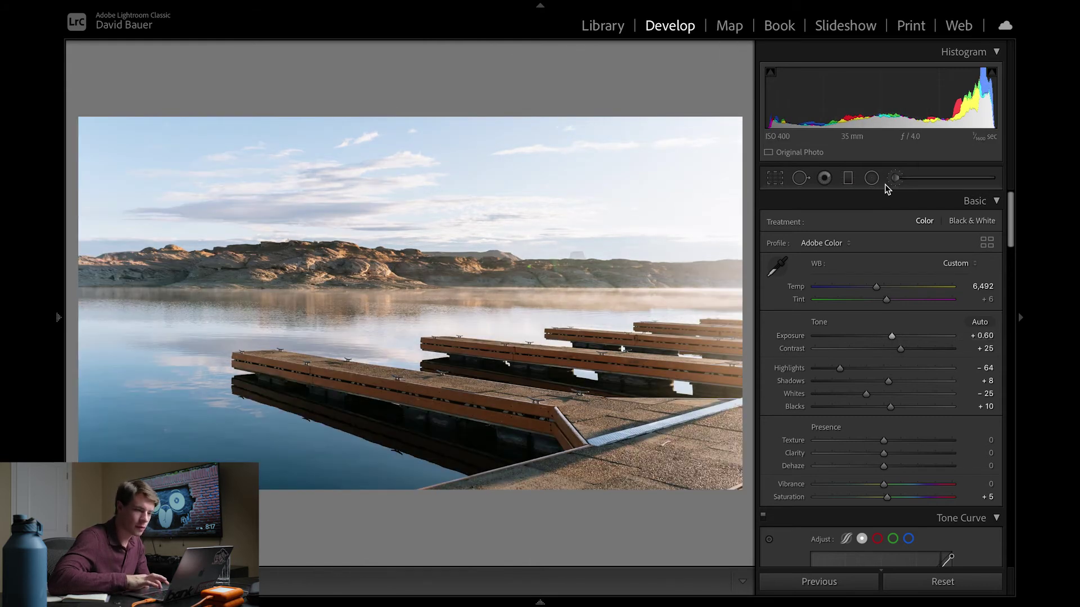
- Go to the skier photo, straighten it to an angle of 0.83 and crop it tighter around the skier
{"action": "left_click", "coordinate": [957, 585]}
{"action": "key", "text": "Right"}
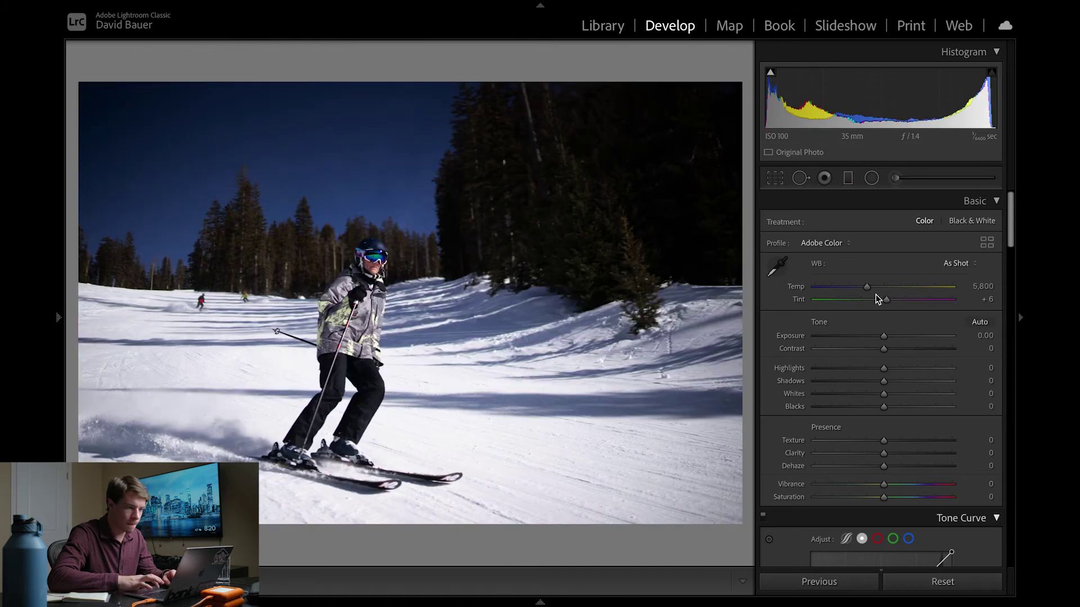
{"action": "left_click", "coordinate": [775, 177]}
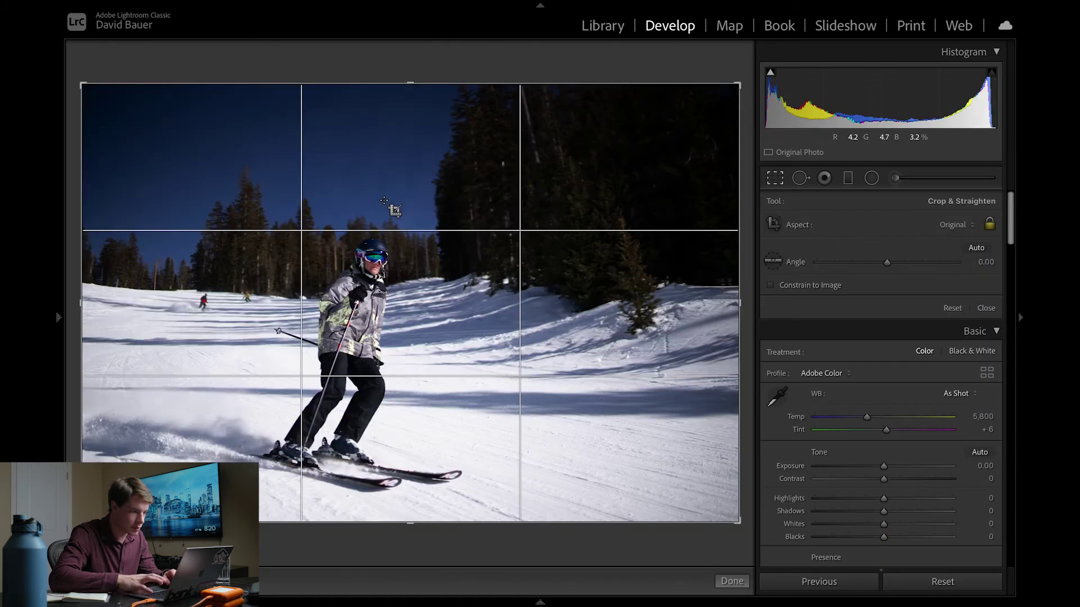
{"action": "left_click_drag", "start_coordinate": [331, 539], "coordinate": [327, 539]}
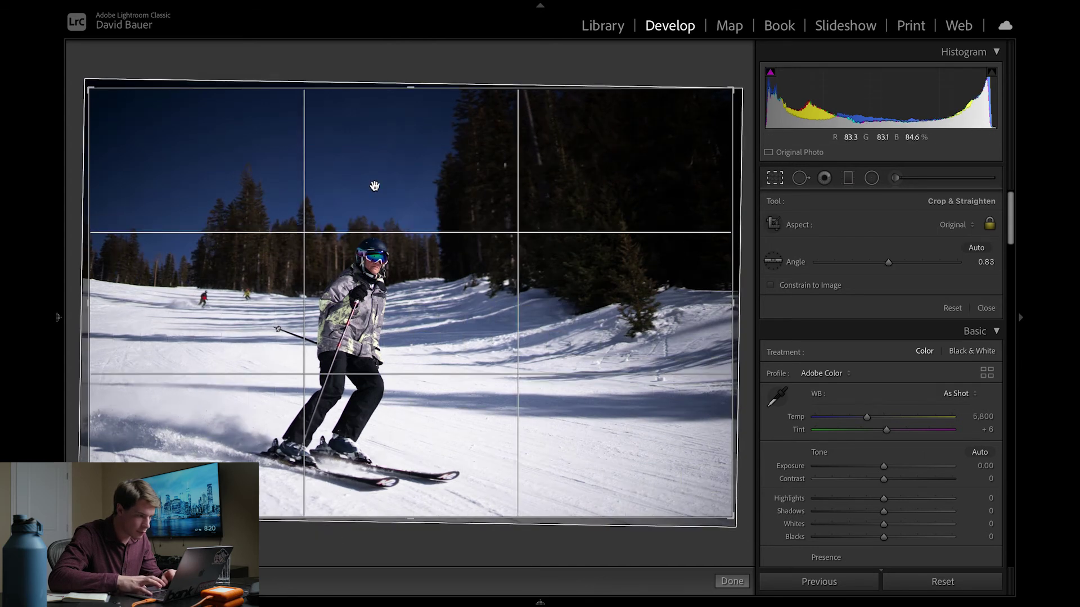
{"action": "left_click_drag", "start_coordinate": [405, 87], "coordinate": [404, 111]}
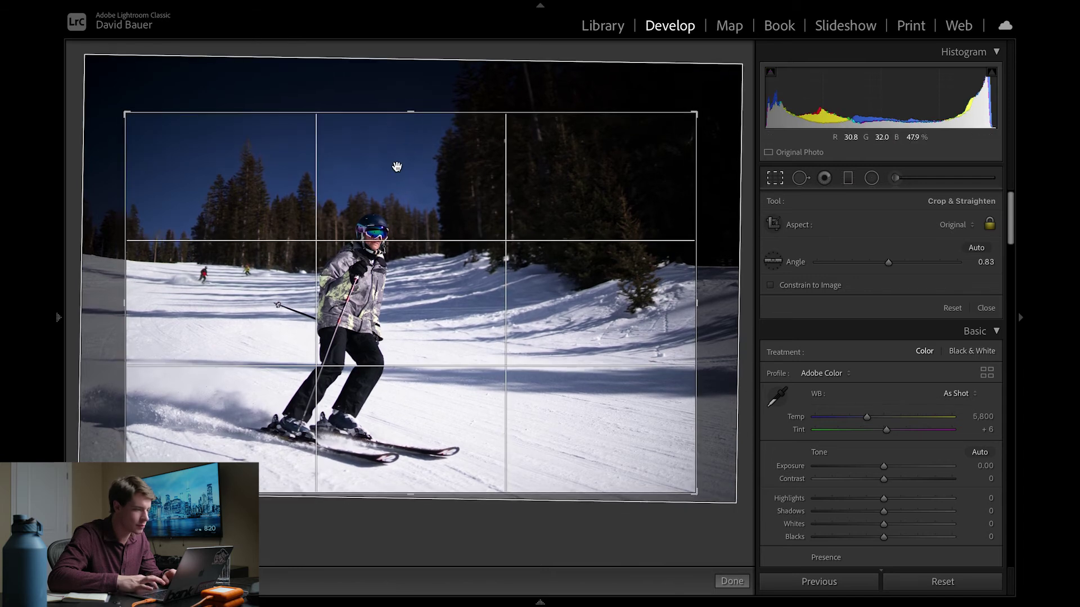
{"action": "key", "text": "Return"}
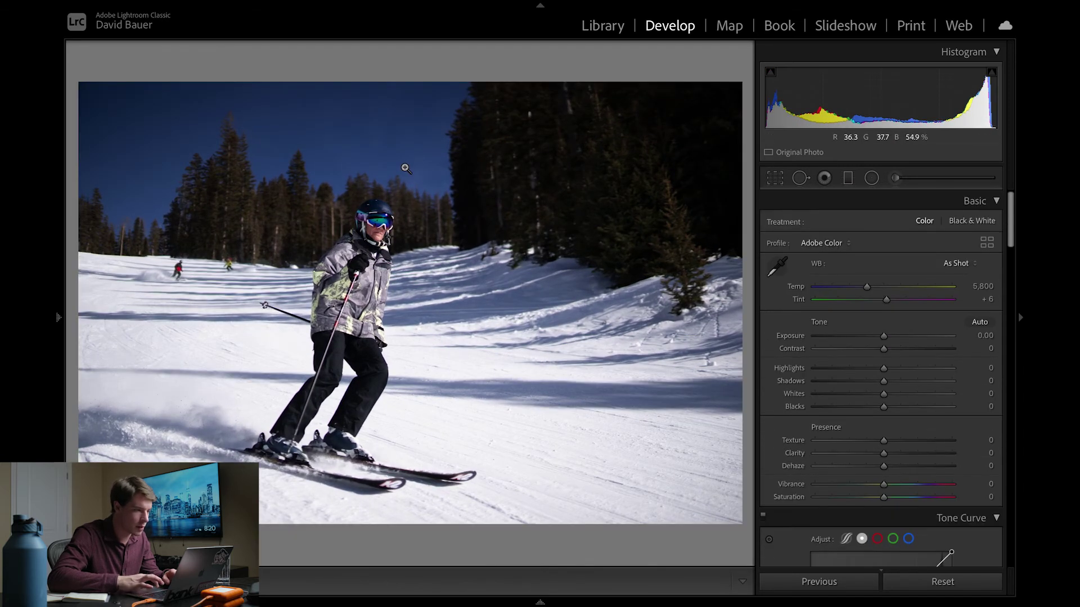
{"action": "key", "text": "r"}
{"action": "left_click_drag", "start_coordinate": [587, 251], "coordinate": [581, 254]}
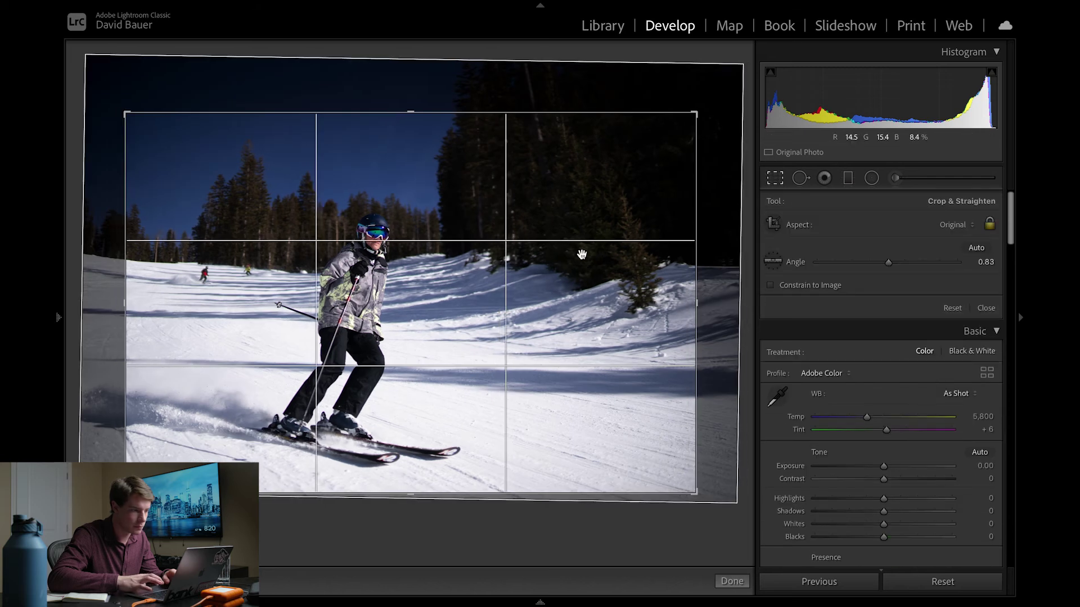
{"action": "key", "text": "Return"}
- Apply the Utah 2 preset to the skier photo and set Highlights to -82 and Exposure to +0.70
{"action": "left_click", "coordinate": [54, 306]}
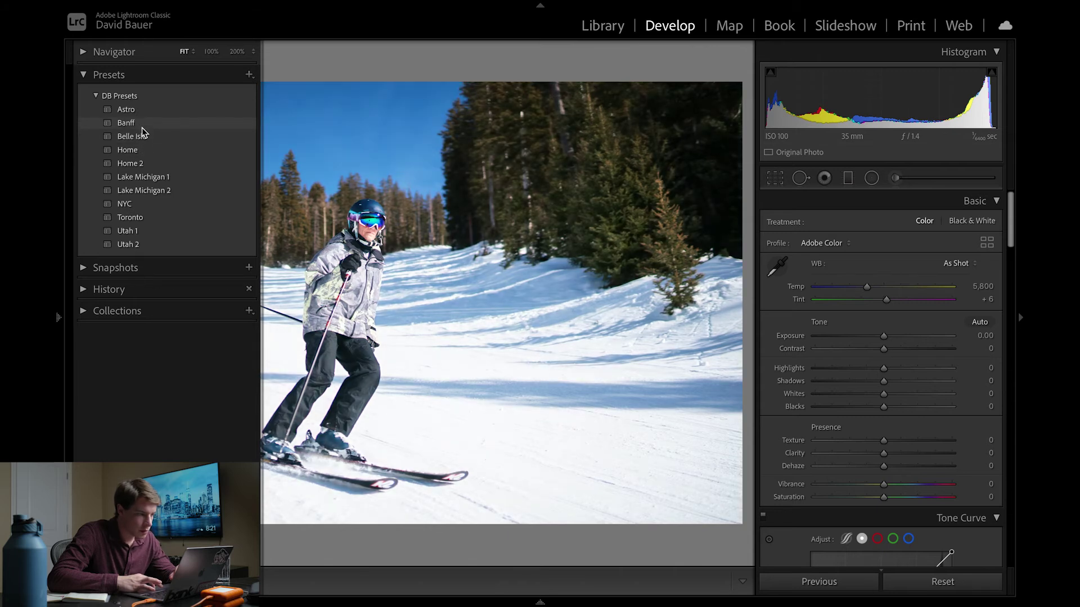
{"action": "left_click", "coordinate": [133, 246]}
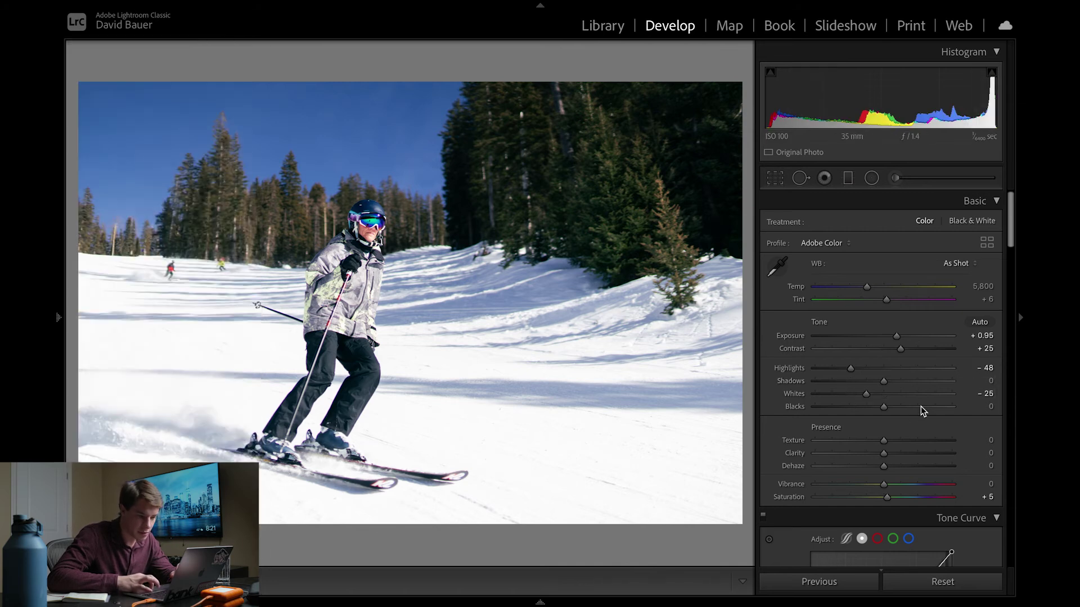
{"action": "left_click_drag", "start_coordinate": [853, 372], "coordinate": [826, 372]}
{"action": "left_click_drag", "start_coordinate": [896, 336], "coordinate": [895, 341]}
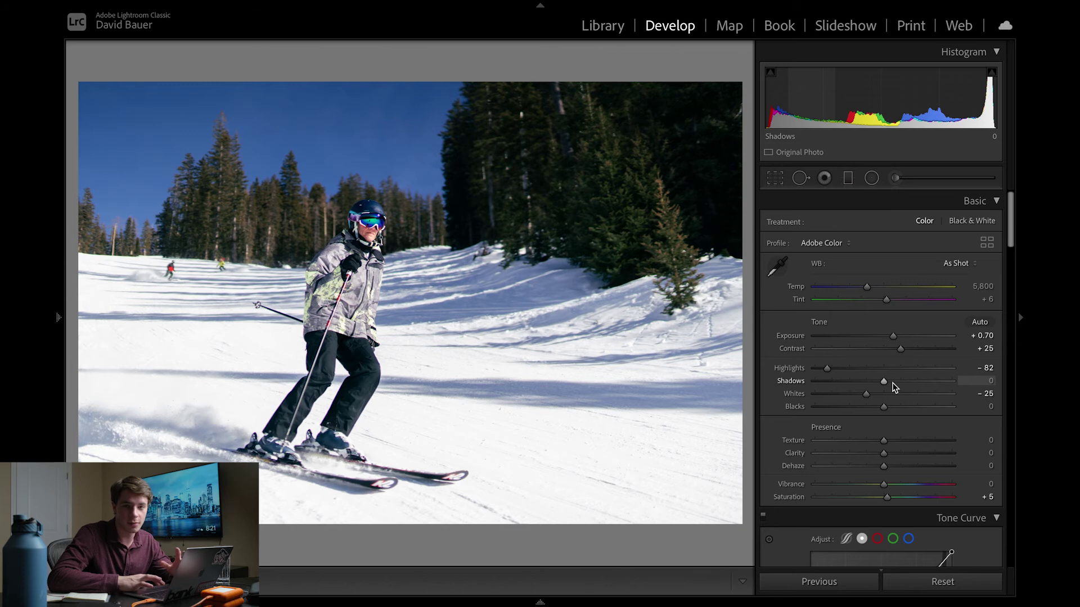
- Set the skier photo's Blacks to +25 with Shadows at 0, and compare it with the original
{"action": "left_click_drag", "start_coordinate": [883, 384], "coordinate": [891, 385]}
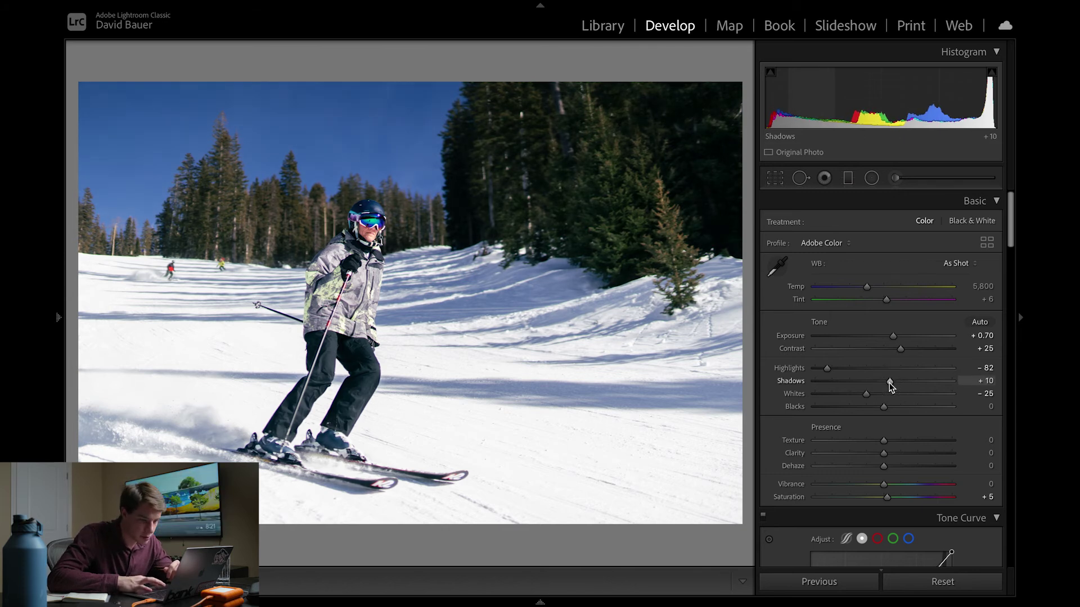
{"action": "mouse_move", "coordinate": [884, 406]}
{"action": "left_mouse_down"}
{"action": "mouse_move", "coordinate": [899, 406]}
{"action": "mouse_move", "coordinate": [886, 387]}
{"action": "left_mouse_up"}
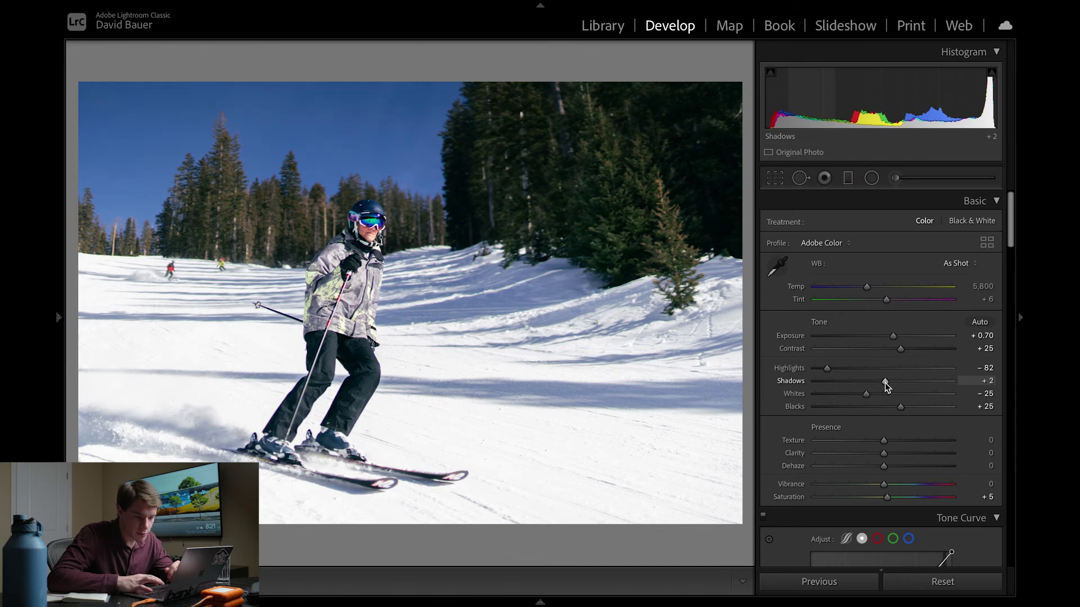
{"action": "key", "text": "backslash"}
{"action": "key", "text": "backslash"}
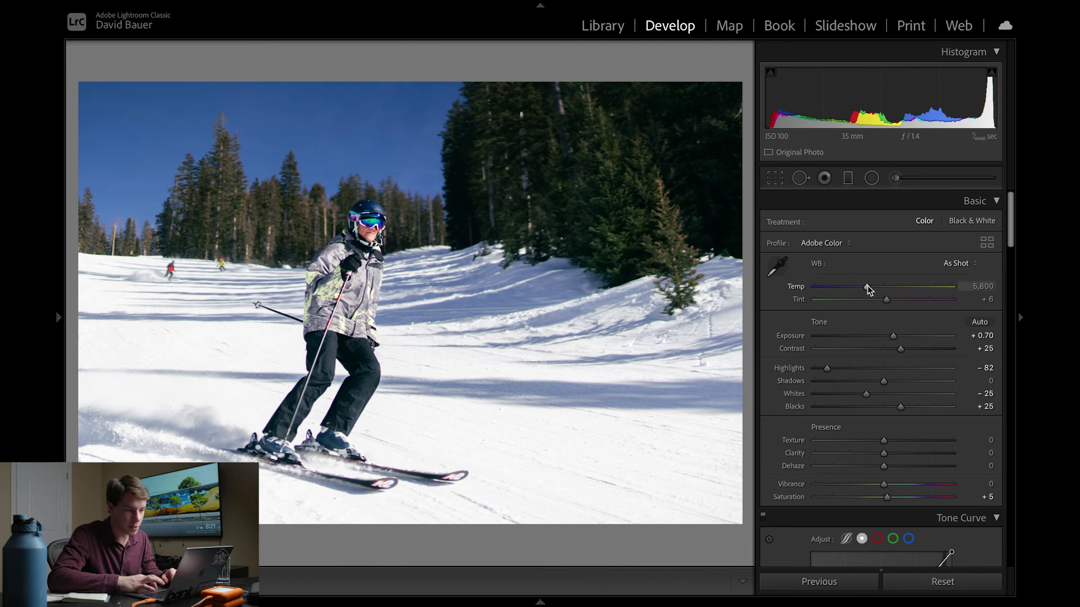
- Sample the snow for the skier photo's white balance, set Temp to 5,989 and compare with the original
{"action": "left_click", "coordinate": [776, 266]}
{"action": "left_click", "coordinate": [595, 368]}
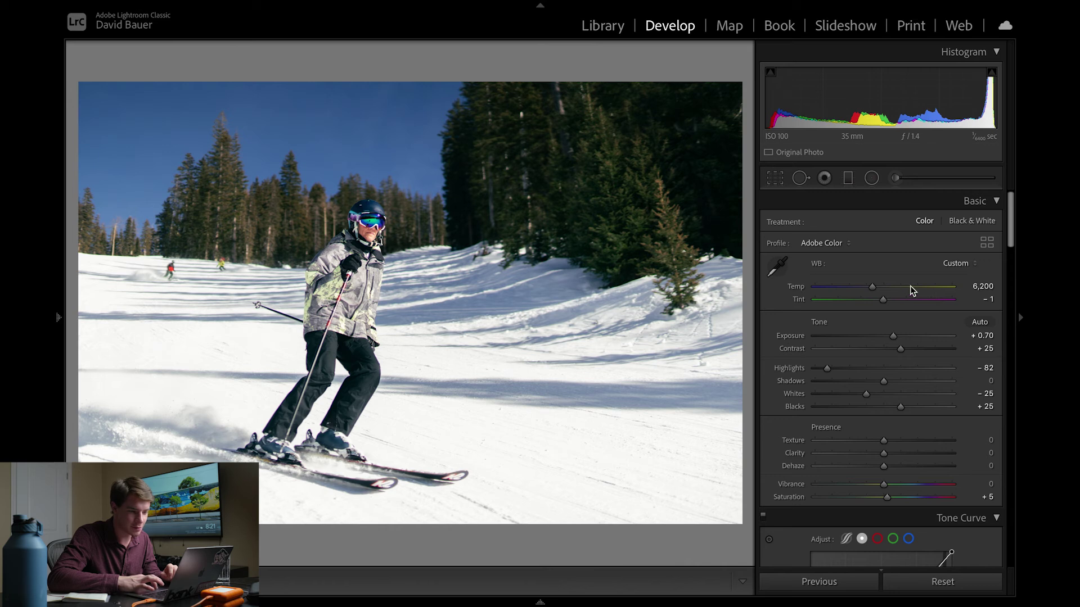
{"action": "left_click_drag", "start_coordinate": [872, 287], "coordinate": [869, 288]}
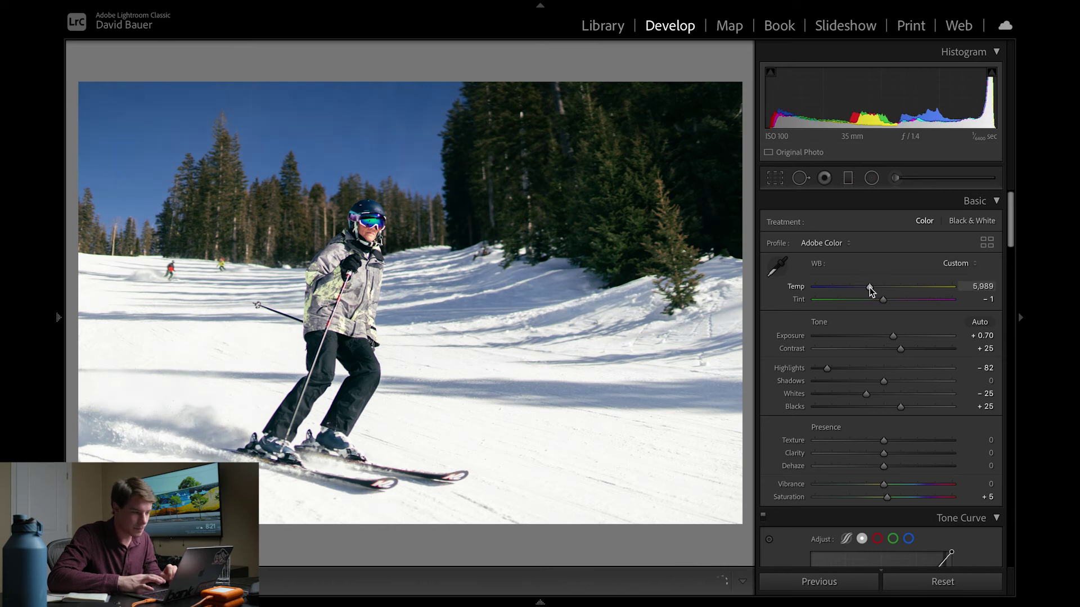
{"action": "key", "text": "backslash"}
{"action": "key", "text": "backslash"}
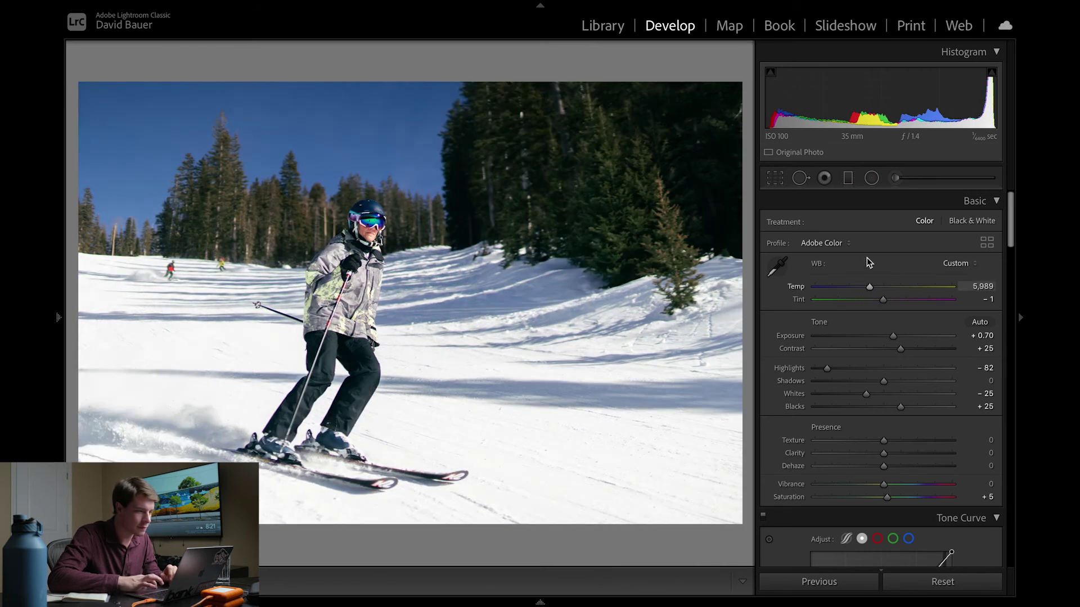
- Paint an Auto Mask brush adjustment with Contrast 20 over the skier from helmet to boots, checking coverage with the mask overlay
{"action": "left_click", "coordinate": [898, 176]}
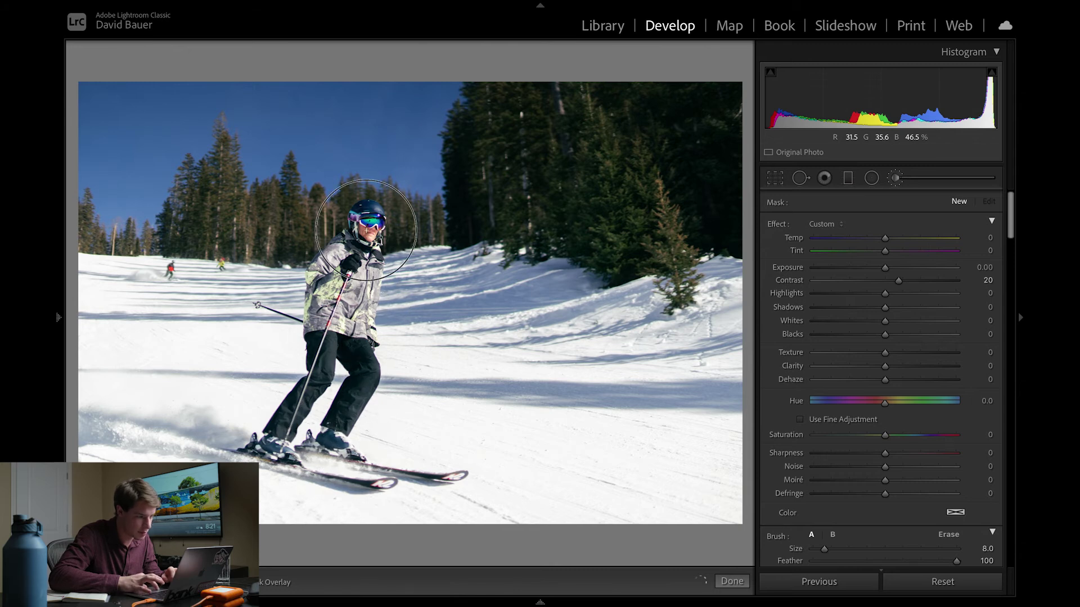
{"action": "mouse_move", "coordinate": [355, 254]}
{"action": "left_mouse_down"}
{"action": "mouse_move", "coordinate": [355, 317]}
{"action": "mouse_move", "coordinate": [371, 288]}
{"action": "mouse_move", "coordinate": [356, 347]}
{"action": "left_mouse_up"}
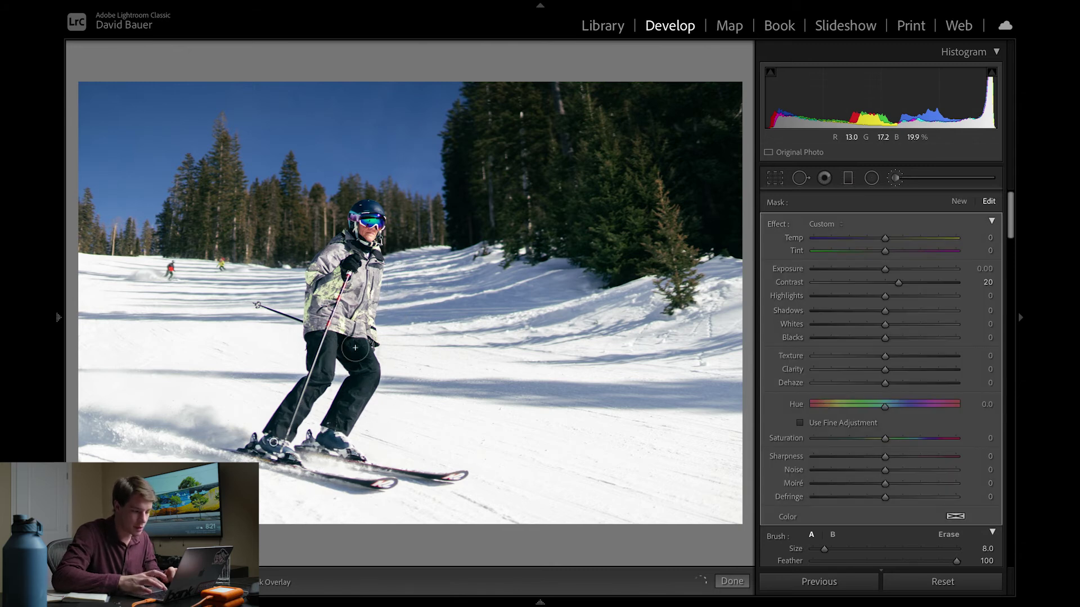
{"action": "key", "text": "o"}
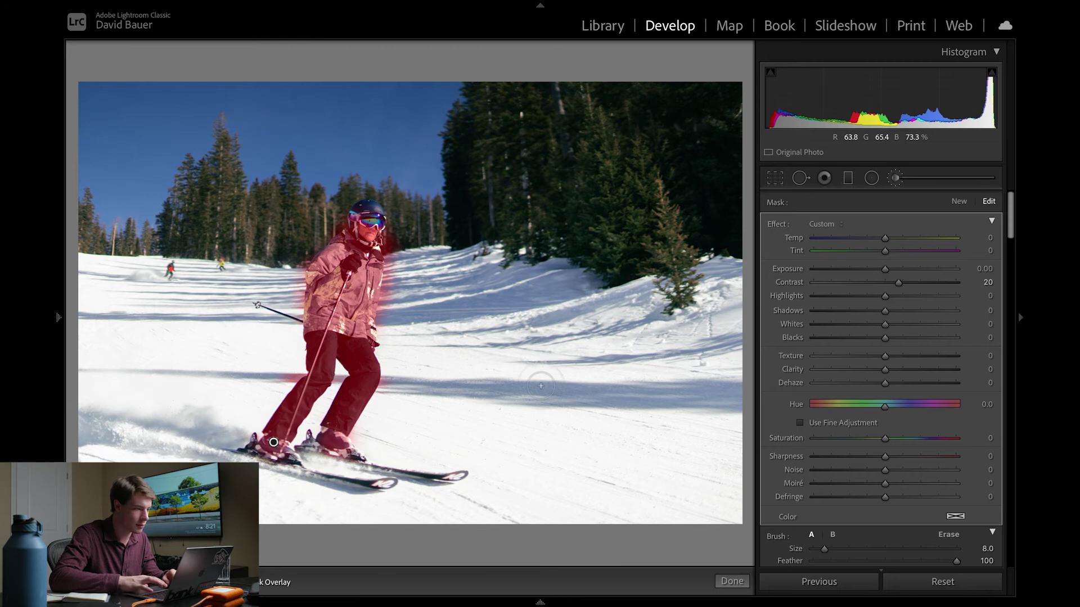
{"action": "mouse_move", "coordinate": [388, 231]}
{"action": "left_mouse_down"}
{"action": "mouse_move", "coordinate": [357, 182]}
{"action": "mouse_move", "coordinate": [371, 213]}
{"action": "left_mouse_up"}
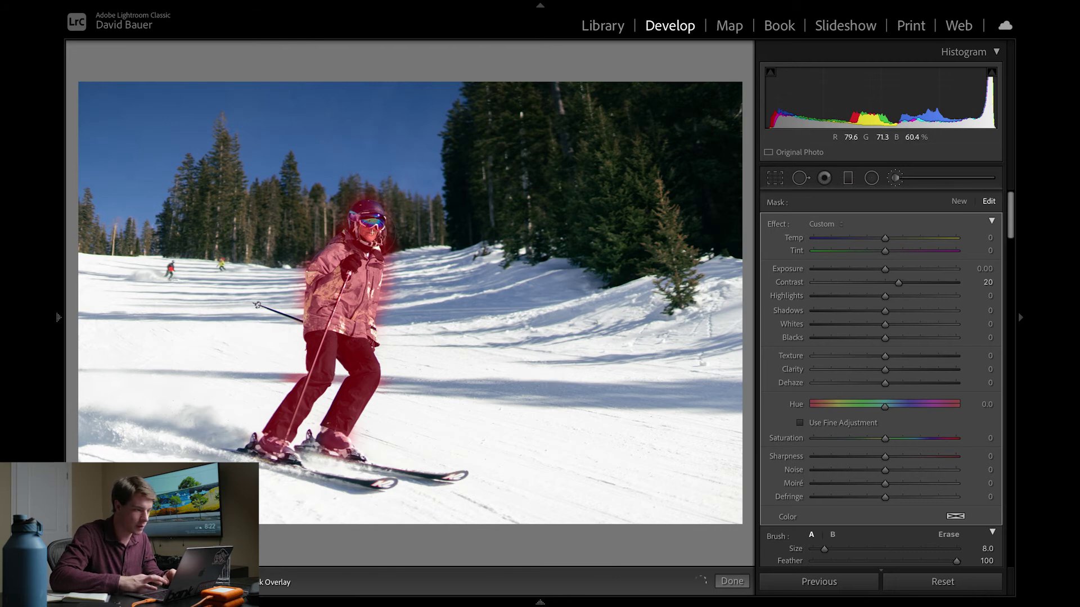
{"action": "scroll", "coordinate": [845, 530], "scroll_direction": "down", "scroll_amount": 5}
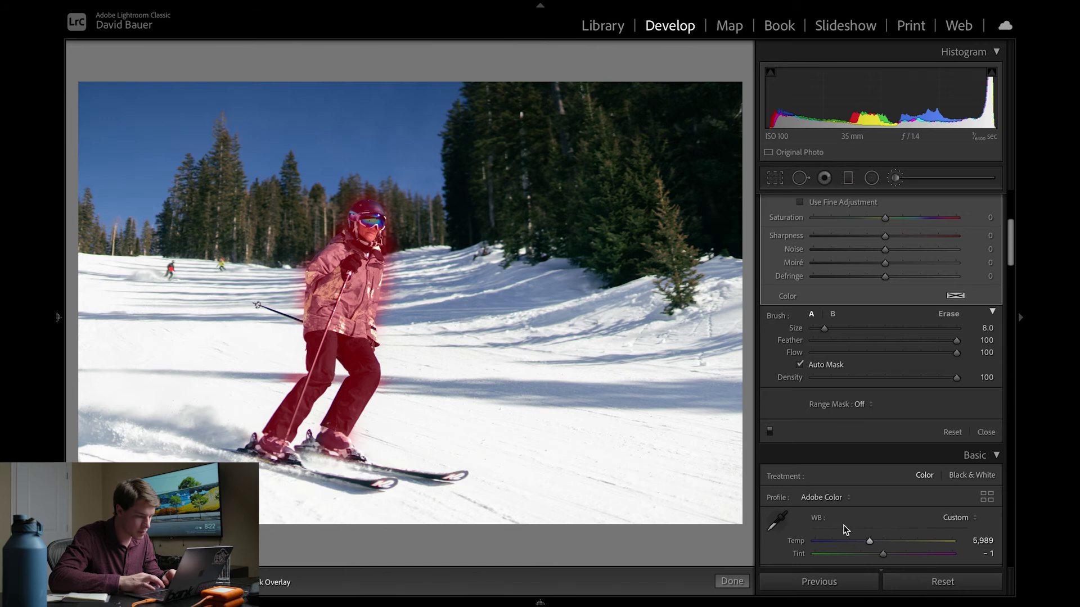
{"action": "key", "text": "o"}
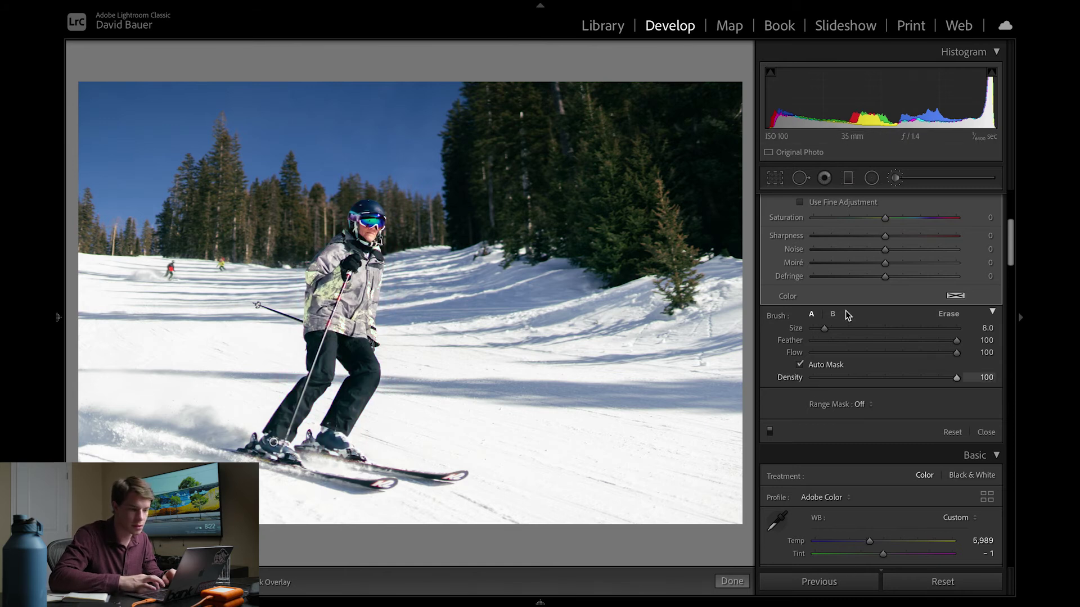
{"action": "scroll", "coordinate": [871, 260], "scroll_direction": "up", "scroll_amount": 5}
{"action": "left_click_drag", "start_coordinate": [898, 280], "coordinate": [897, 287]}
{"action": "key", "text": "k"}
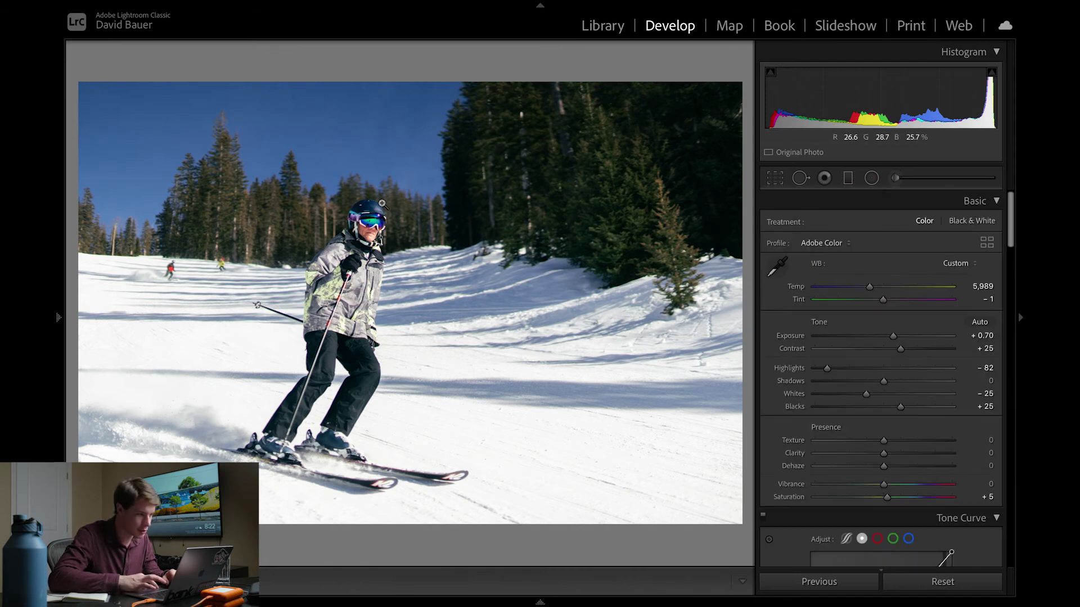
- Brush a second adjustment at size 15 over the dark trees beside the slope, with Contrast 0 and Shadows 16
{"action": "left_click", "coordinate": [896, 178]}
{"action": "mouse_move", "coordinate": [458, 229]}
{"action": "left_mouse_down"}
{"action": "mouse_move", "coordinate": [470, 214]}
{"action": "mouse_move", "coordinate": [456, 127]}
{"action": "mouse_move", "coordinate": [475, 215]}
{"action": "mouse_move", "coordinate": [494, 202]}
{"action": "mouse_move", "coordinate": [534, 234]}
{"action": "mouse_move", "coordinate": [572, 211]}
{"action": "mouse_move", "coordinate": [586, 126]}
{"action": "mouse_move", "coordinate": [622, 120]}
{"action": "mouse_move", "coordinate": [633, 52]}
{"action": "mouse_move", "coordinate": [721, 194]}
{"action": "left_mouse_up"}
{"action": "scroll", "coordinate": [726, 197], "scroll_direction": "up", "scroll_amount": 7}
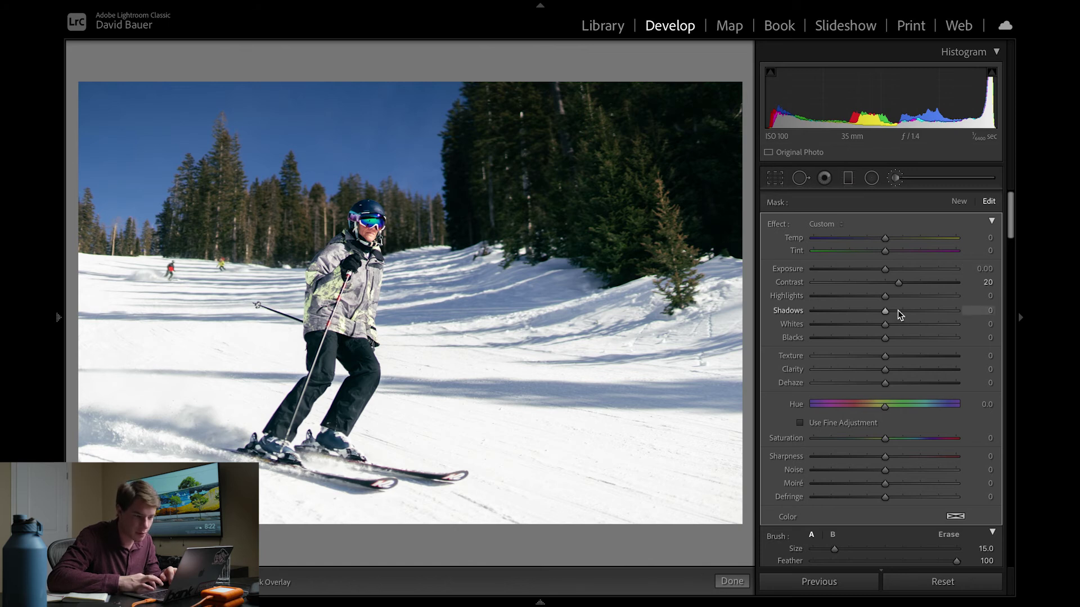
{"action": "double_click", "coordinate": [897, 282]}
{"action": "left_click_drag", "start_coordinate": [880, 289], "coordinate": [873, 288]}
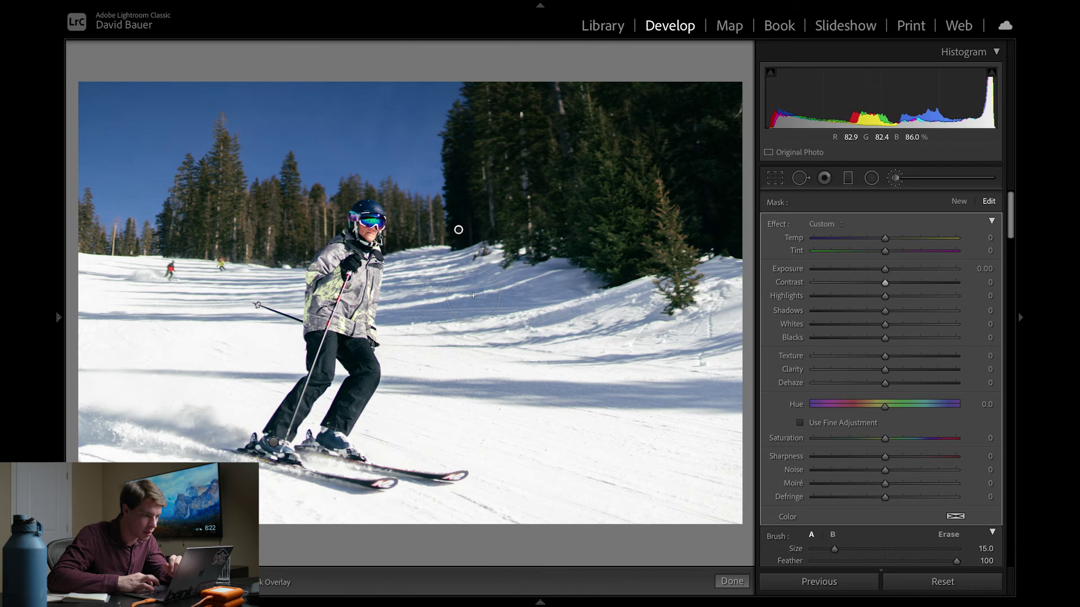
{"action": "left_click", "coordinate": [901, 312]}
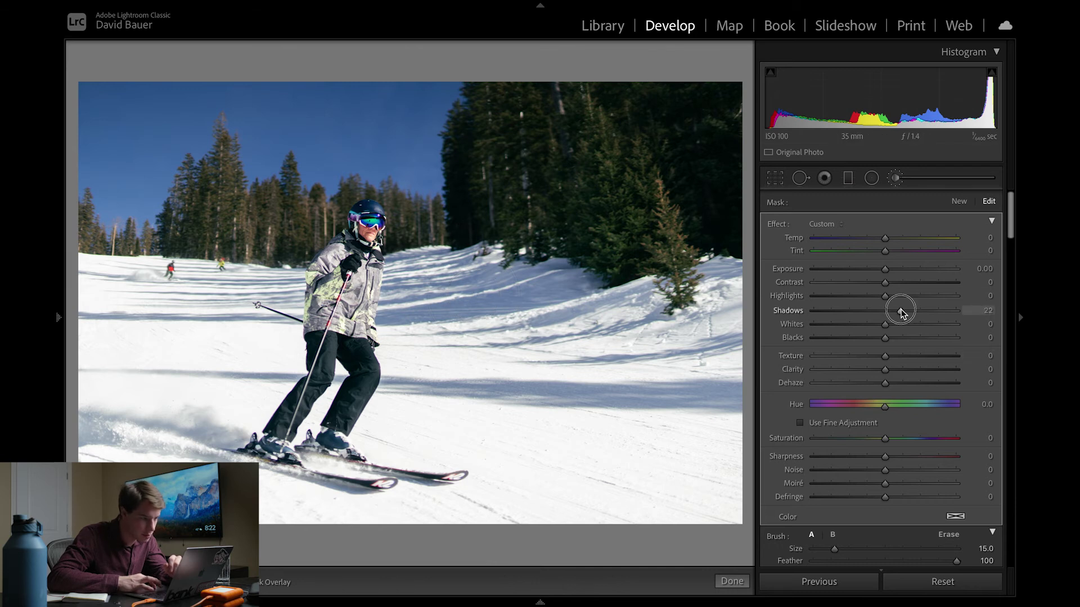
{"action": "left_click_drag", "start_coordinate": [901, 311], "coordinate": [897, 315]}
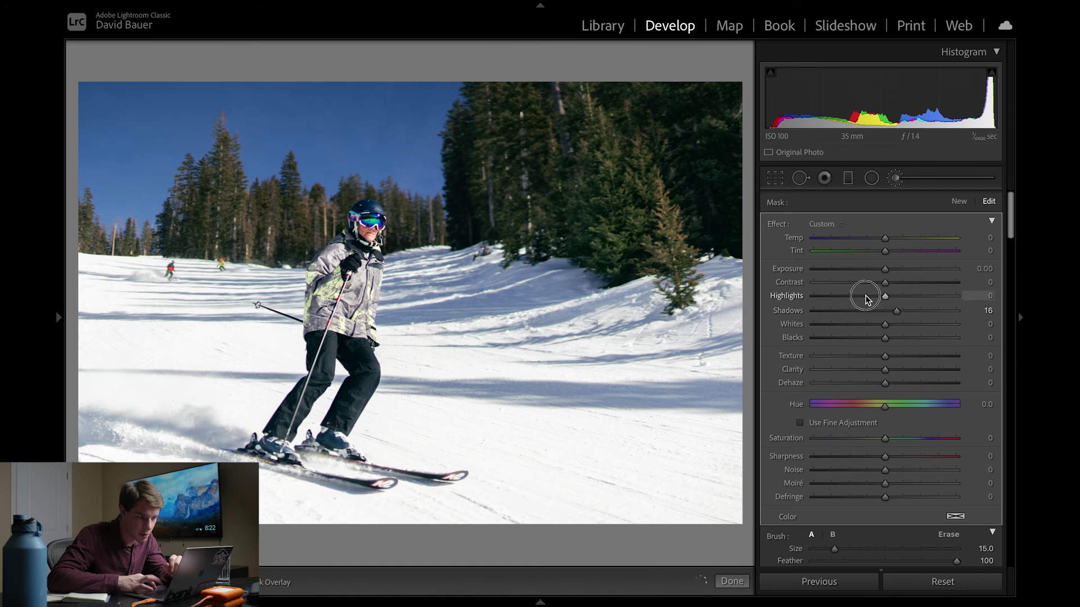
- Set the tree brush adjustment to Exposure 0.33, Contrast 23, Highlights −90 and Shadows 0
{"action": "left_click_drag", "start_coordinate": [866, 298], "coordinate": [894, 285]}
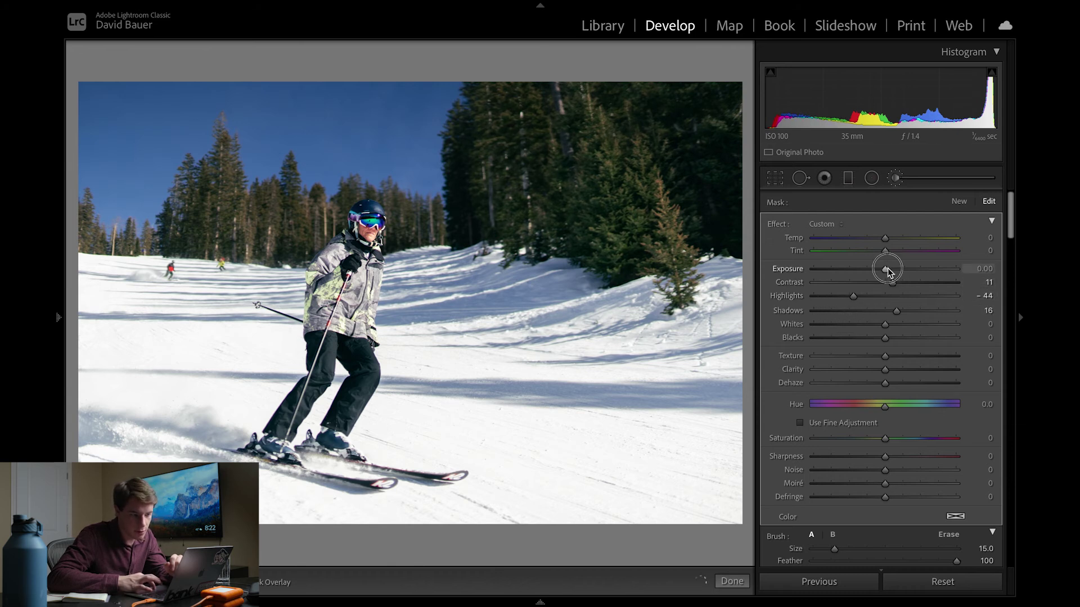
{"action": "double_click", "coordinate": [893, 309]}
{"action": "left_click", "coordinate": [887, 271]}
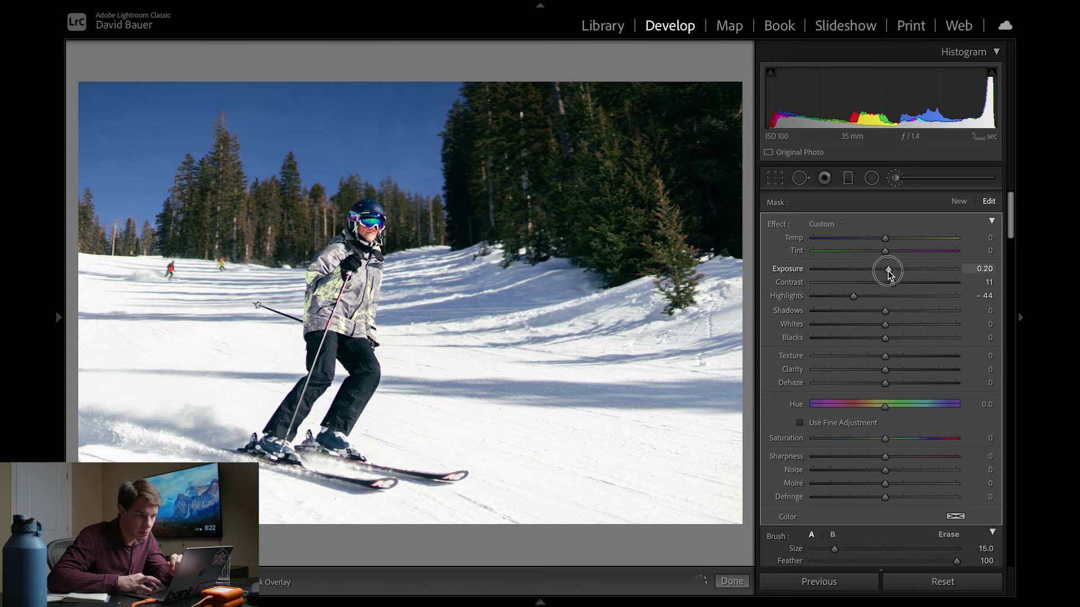
{"action": "left_click_drag", "start_coordinate": [895, 275], "coordinate": [824, 308]}
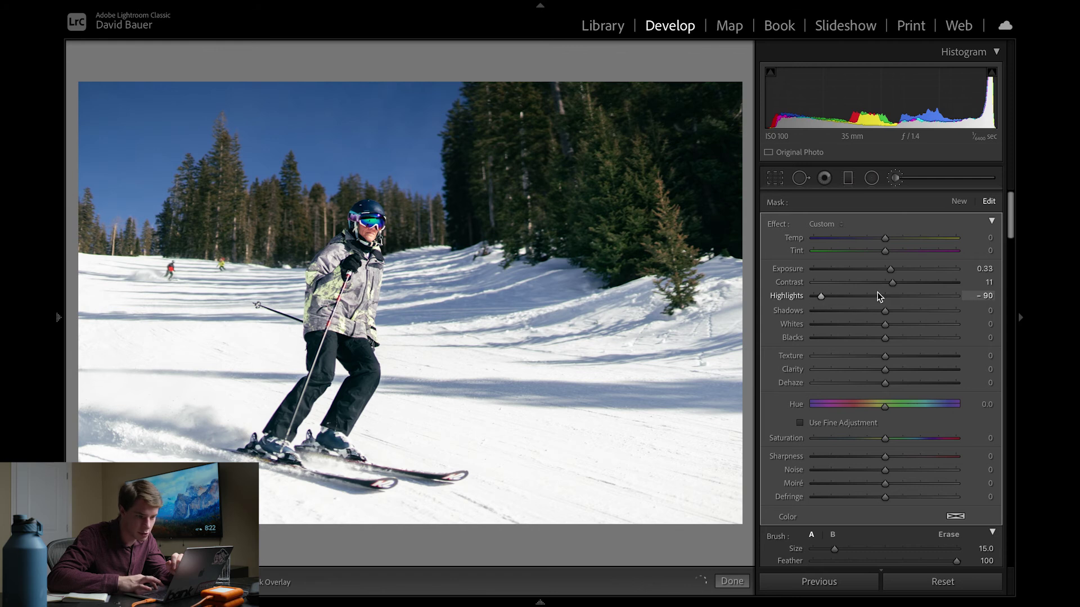
{"action": "left_click_drag", "start_coordinate": [894, 286], "coordinate": [896, 285]}
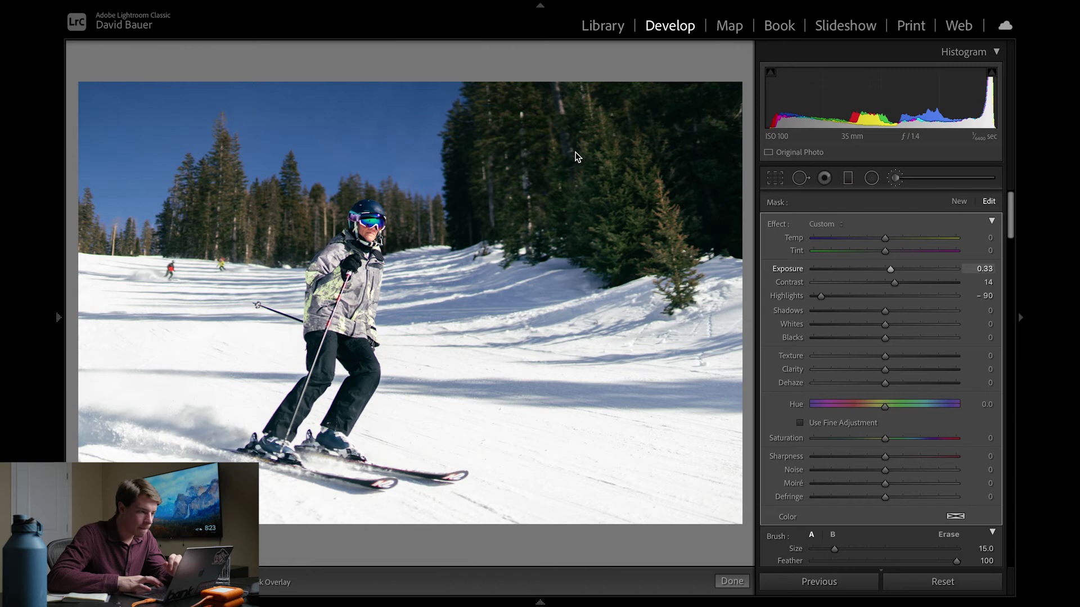
{"action": "left_click_drag", "start_coordinate": [893, 283], "coordinate": [902, 287]}
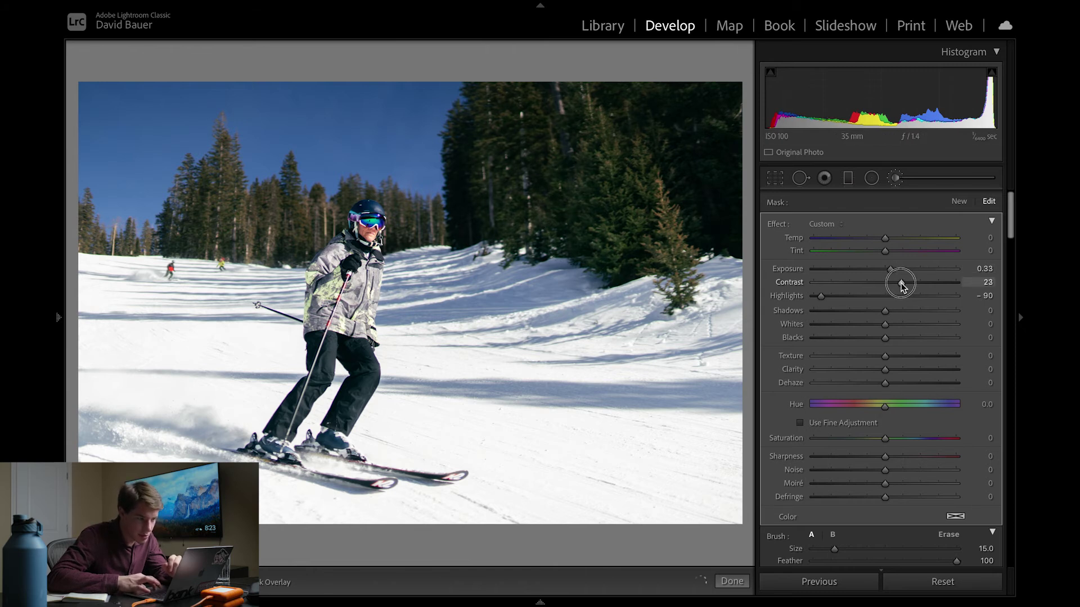
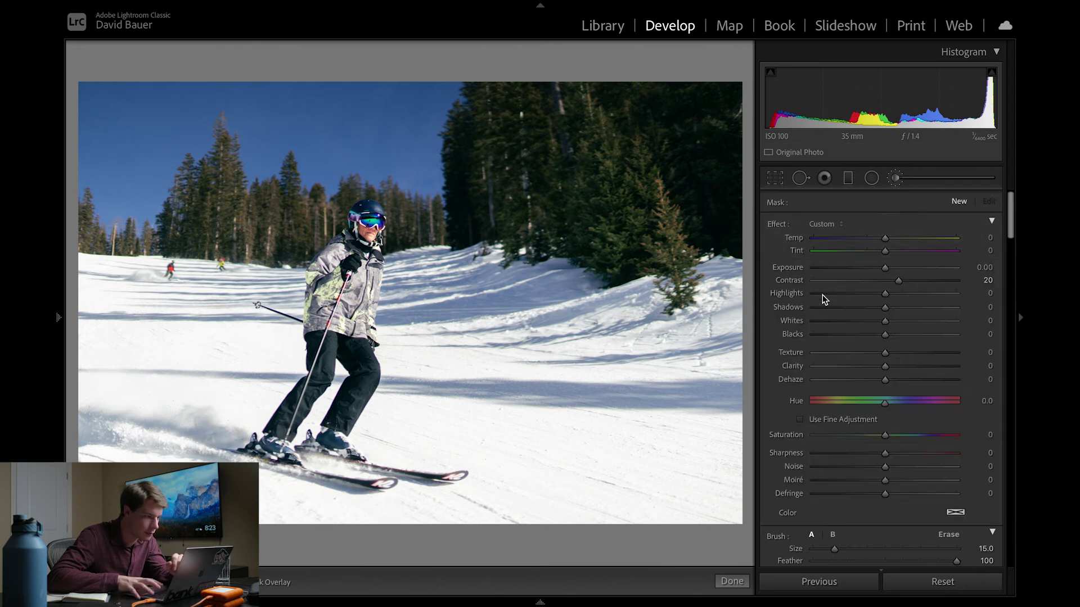
- Brush a new adjustment at size 10 with Contrast 20 over the distant trees behind the skier, and finish the brush edits
{"action": "left_click", "coordinate": [894, 179]}
{"action": "left_click", "coordinate": [895, 179]}
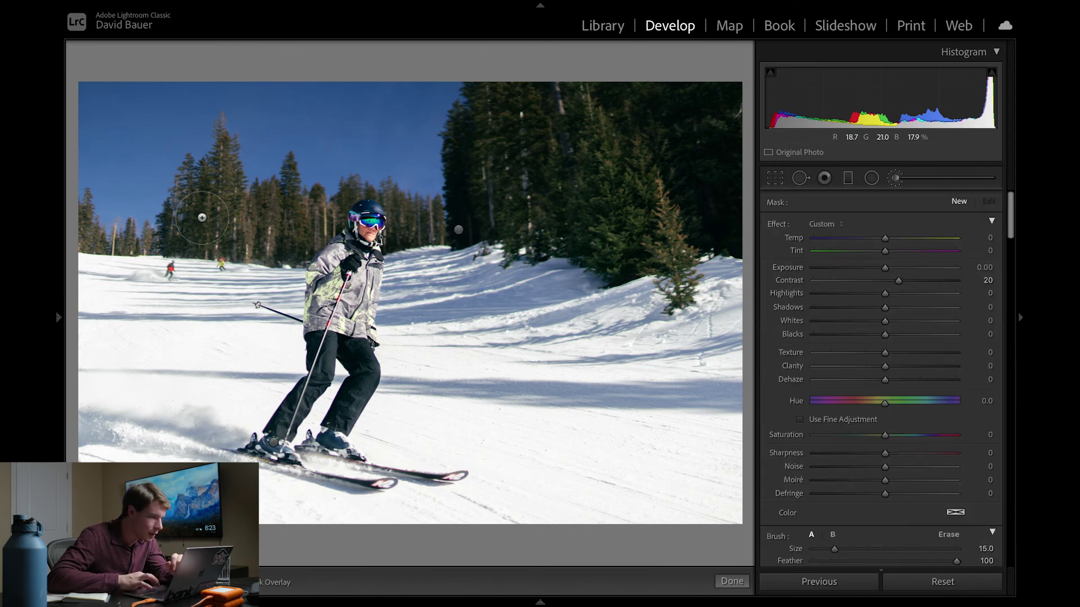
{"action": "key", "text": "bracketleft"}
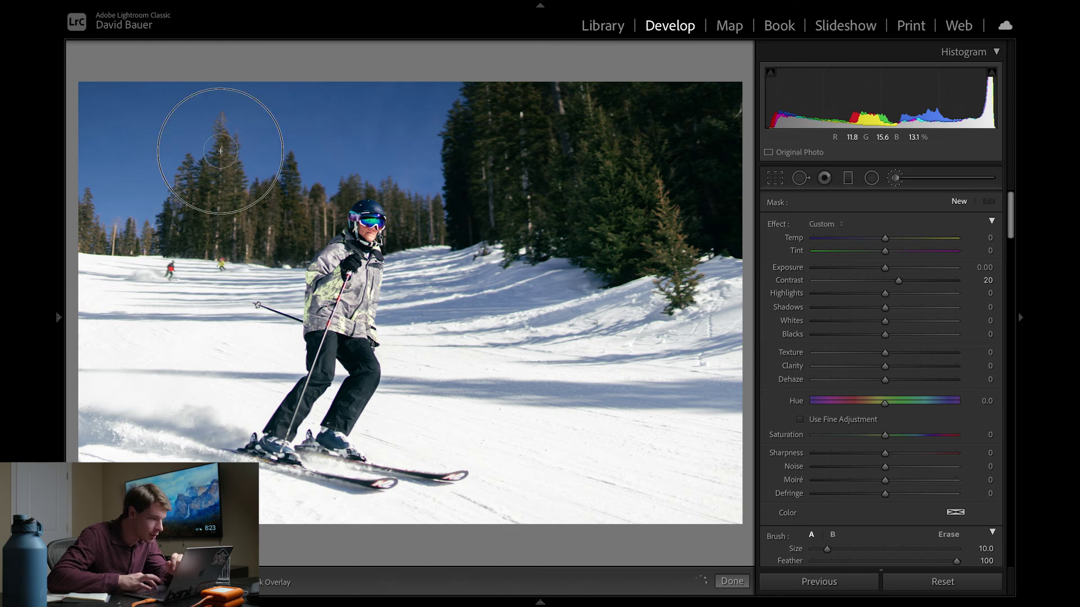
{"action": "left_click", "coordinate": [185, 240]}
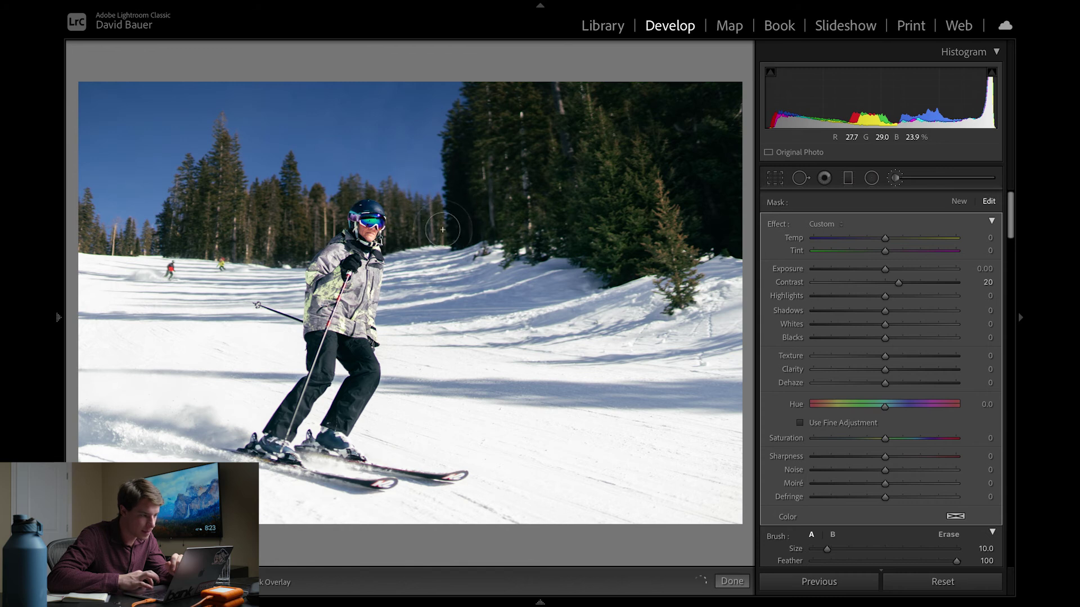
{"action": "key", "text": "k"}
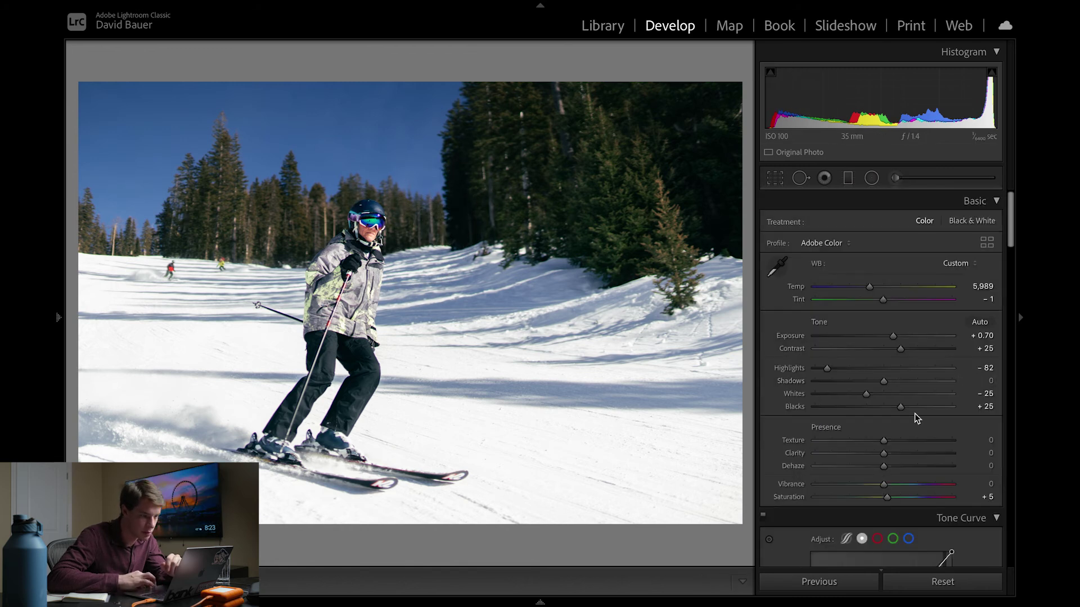
- Set the skier photo's Blue Luminance to +40 and Blue Hue to −10, and compare it with the original
{"action": "scroll", "coordinate": [915, 413], "scroll_direction": "down", "scroll_amount": 15}
{"action": "scroll", "coordinate": [915, 400], "scroll_direction": "up", "scroll_amount": 2}
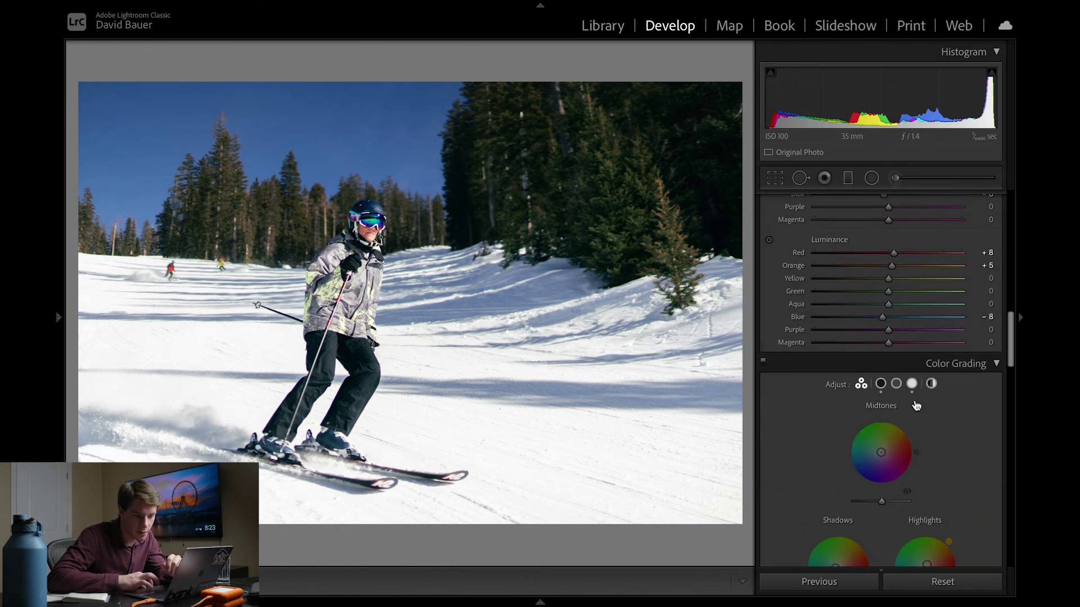
{"action": "left_click_drag", "start_coordinate": [882, 316], "coordinate": [919, 320]}
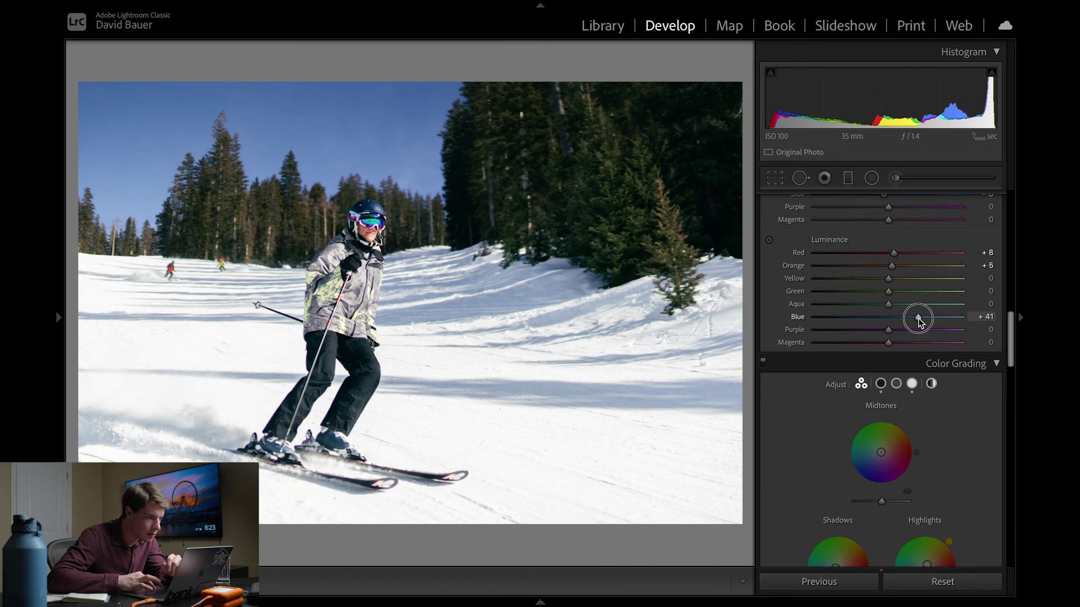
{"action": "scroll", "coordinate": [933, 262], "scroll_direction": "up", "scroll_amount": 6}
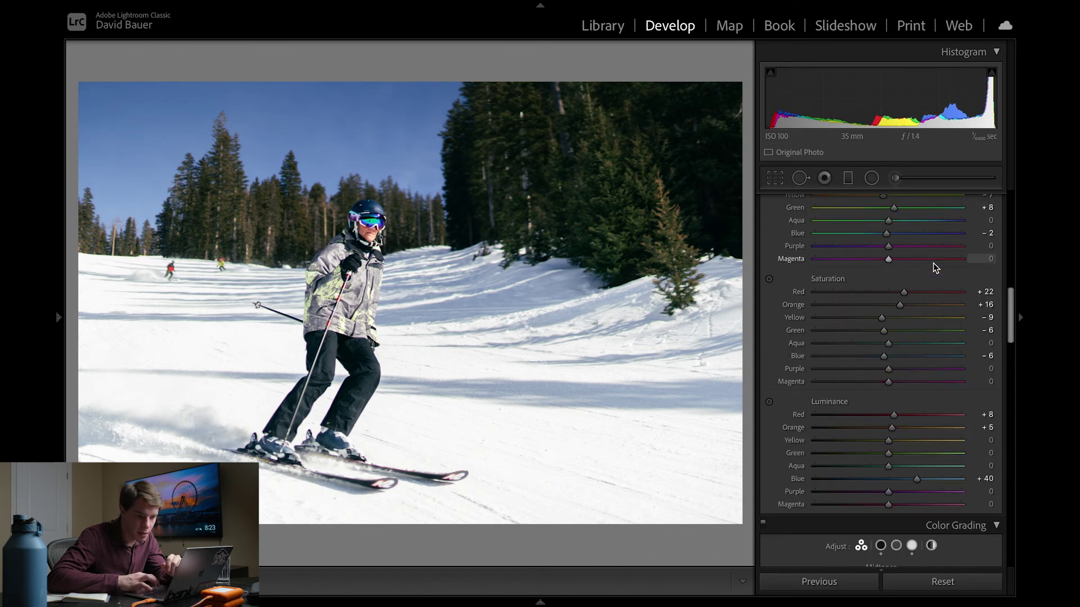
{"action": "left_click_drag", "start_coordinate": [886, 270], "coordinate": [879, 271]}
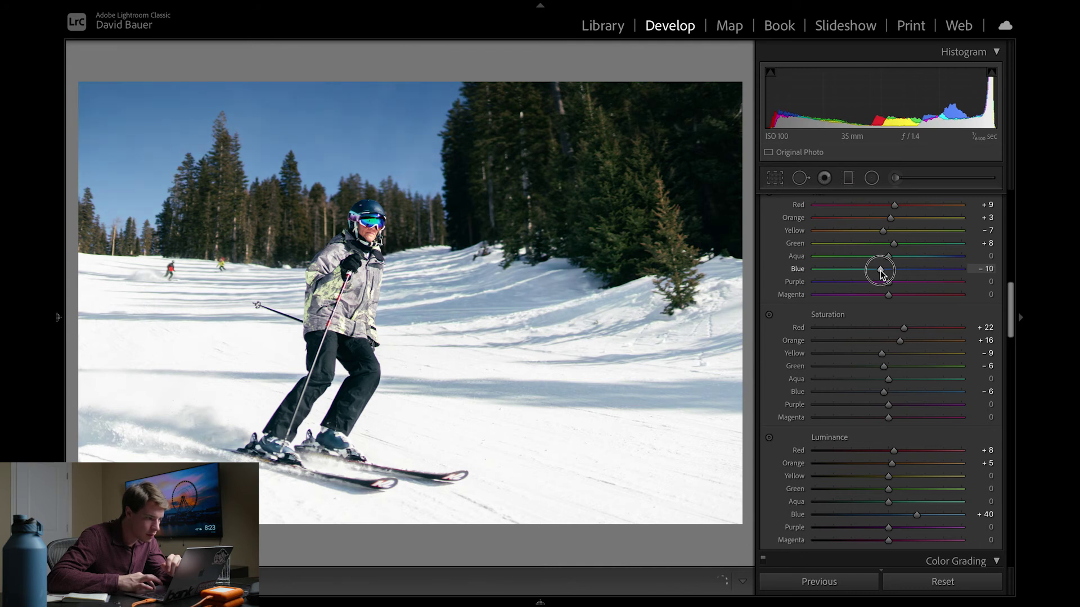
{"action": "key", "text": "backslash"}
{"action": "key", "text": "backslash"}
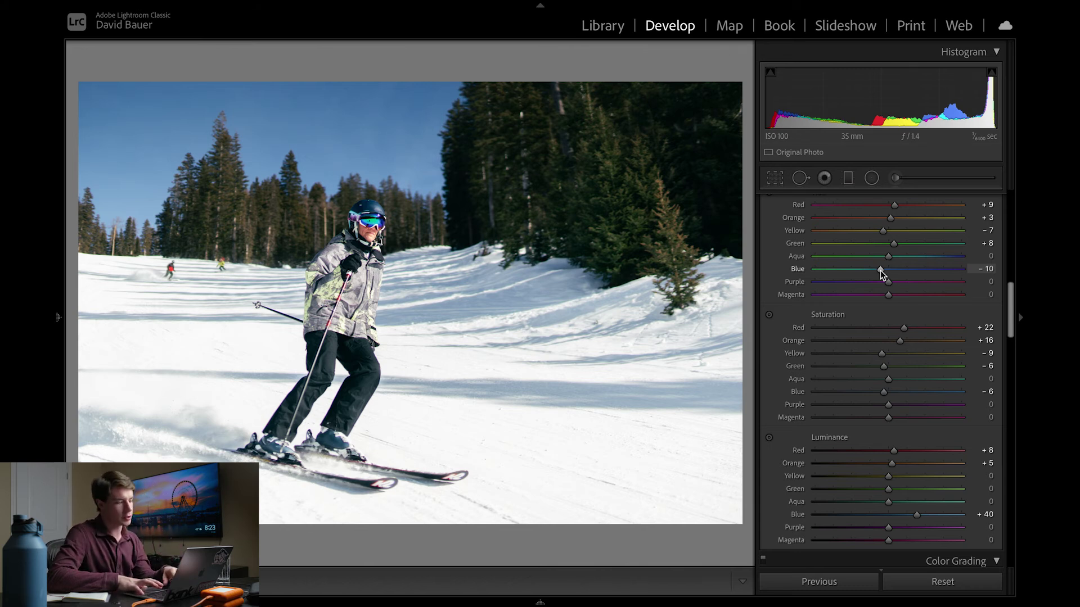
- Go to the next photo, the starry desert road, apply the Astro preset and set Exposure to +2.40
{"action": "key", "text": "Right"}
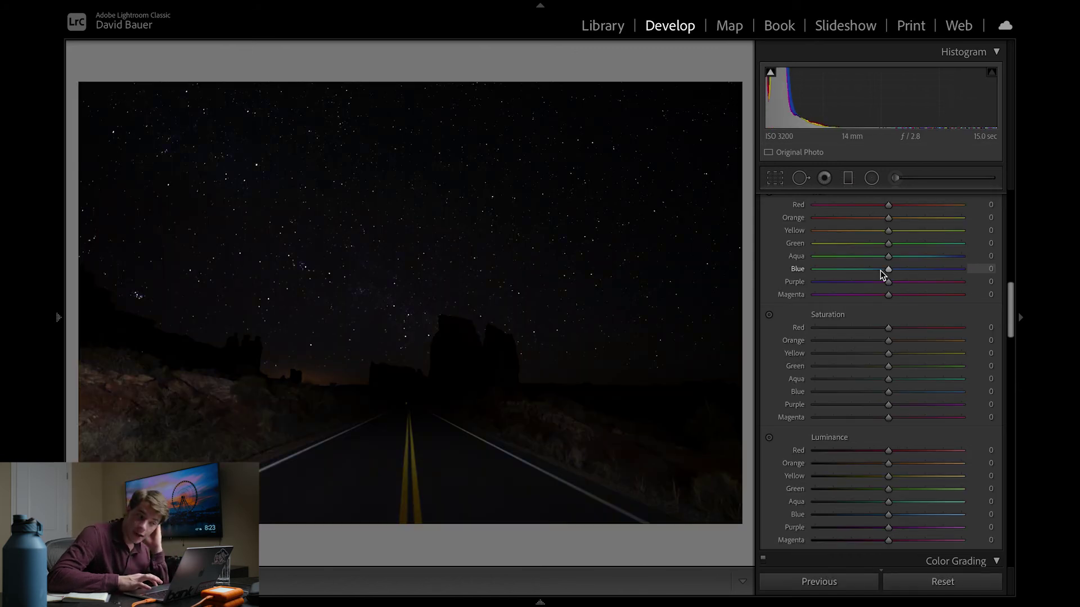
{"action": "scroll", "coordinate": [902, 357], "scroll_direction": "up", "scroll_amount": 5}
{"action": "scroll", "coordinate": [902, 357], "scroll_direction": "up", "scroll_amount": 3}
{"action": "mouse_move", "coordinate": [53, 180]}
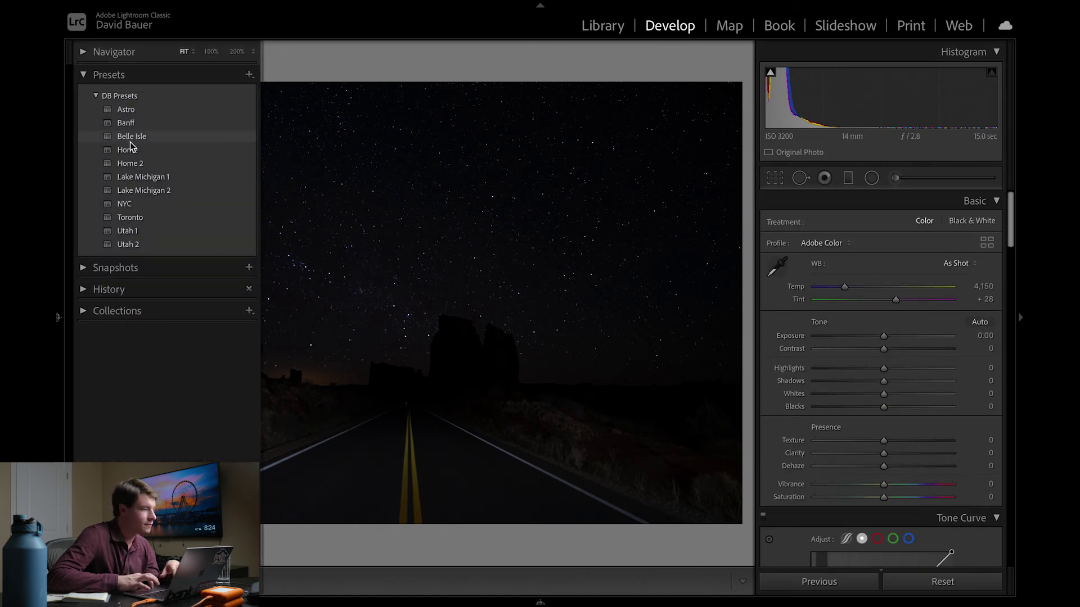
{"action": "left_click", "coordinate": [134, 111]}
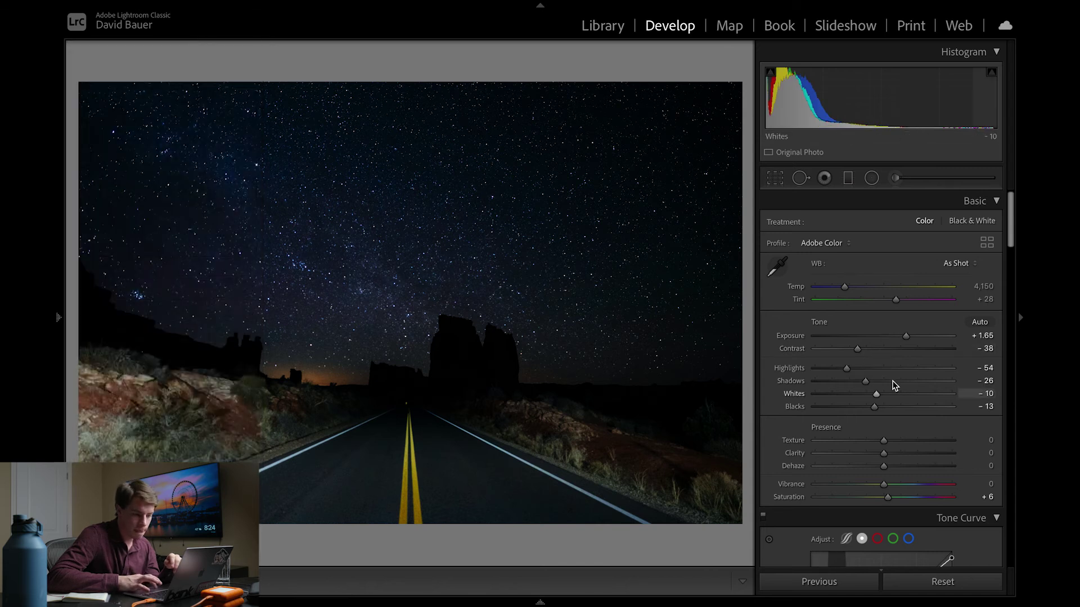
{"action": "left_click", "coordinate": [906, 333]}
{"action": "left_click_drag", "start_coordinate": [908, 335], "coordinate": [916, 341]}
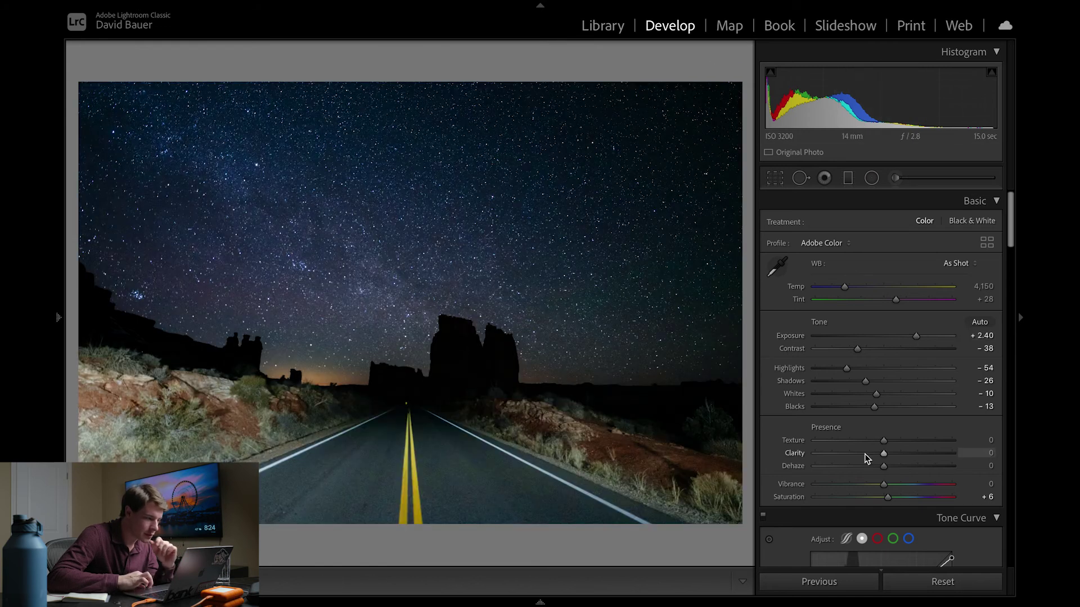
- Enable lens profile corrections for the night road photo and set its Exposure to +2.00
{"action": "scroll", "coordinate": [865, 454], "scroll_direction": "down", "scroll_amount": 10}
{"action": "scroll", "coordinate": [864, 454], "scroll_direction": "down", "scroll_amount": 15}
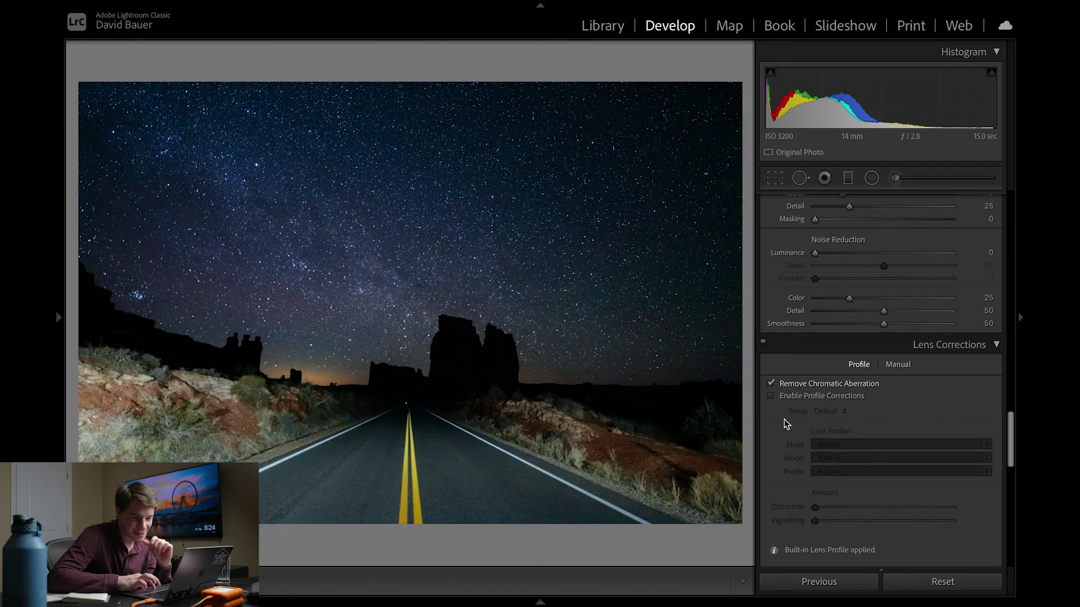
{"action": "left_click", "coordinate": [770, 397]}
{"action": "scroll", "coordinate": [952, 433], "scroll_direction": "down", "scroll_amount": 5}
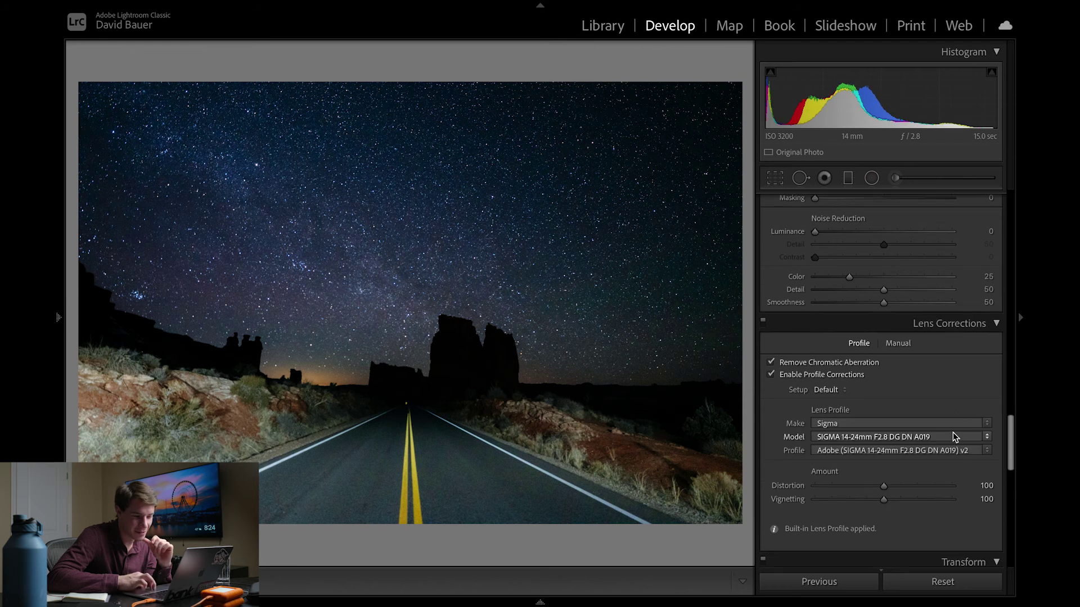
{"action": "scroll", "coordinate": [952, 433], "scroll_direction": "up", "scroll_amount": 20}
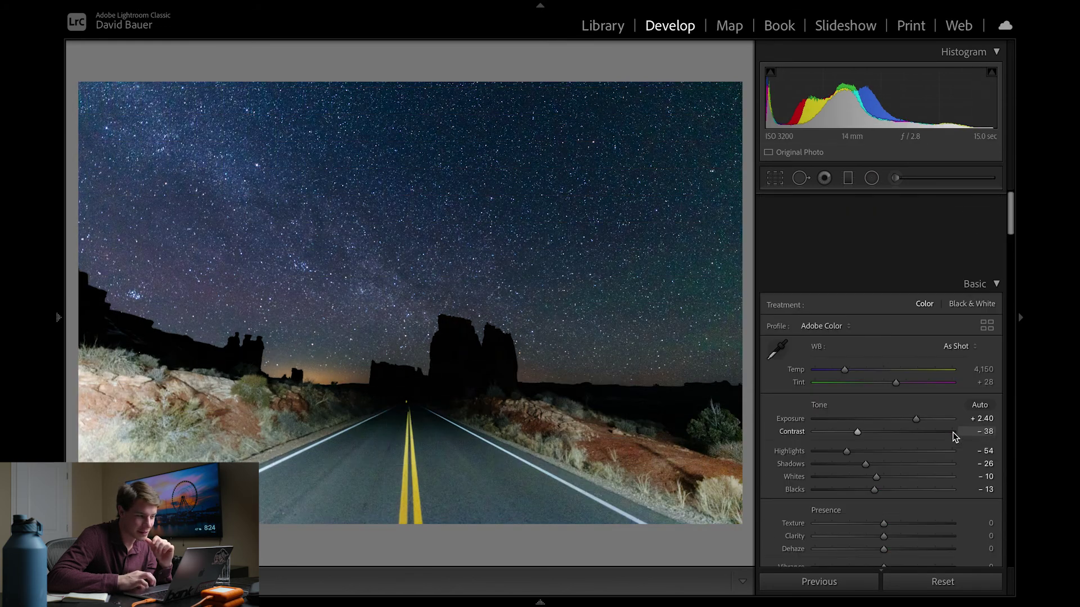
{"action": "left_click_drag", "start_coordinate": [912, 336], "coordinate": [907, 335]}
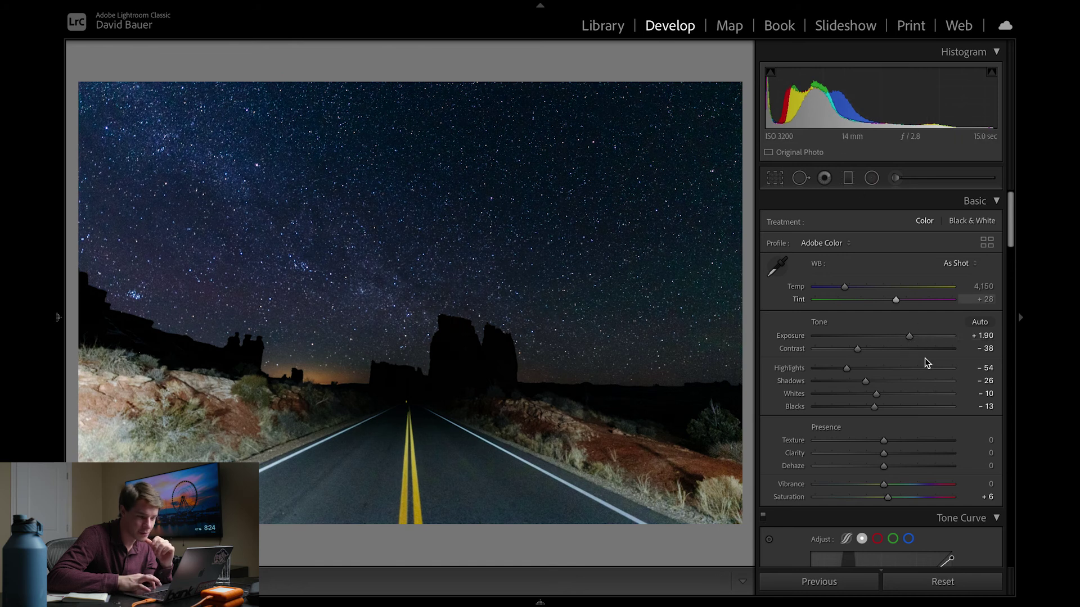
{"action": "left_click_drag", "start_coordinate": [910, 338], "coordinate": [912, 341]}
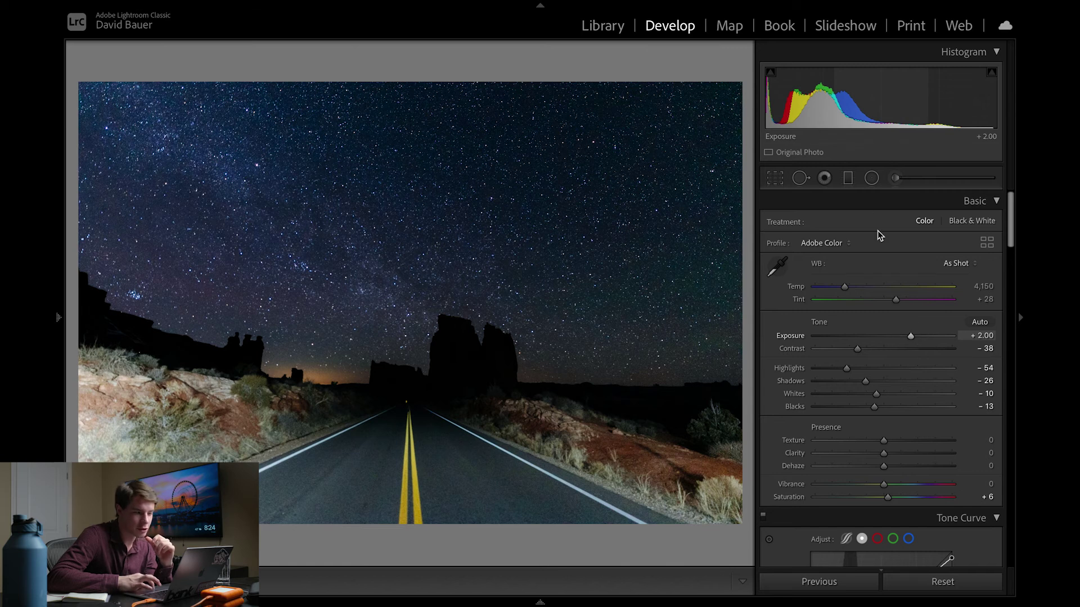
- Add a slanted graduated filter over the road and roadside foreground, with Contrast 0 and Highlights −100
{"action": "left_click", "coordinate": [847, 178]}
{"action": "mouse_move", "coordinate": [371, 437]}
{"action": "left_mouse_down"}
{"action": "mouse_move", "coordinate": [378, 369]}
{"action": "mouse_move", "coordinate": [366, 404]}
{"action": "mouse_move", "coordinate": [373, 379]}
{"action": "left_mouse_up"}
{"action": "key", "text": "Delete"}
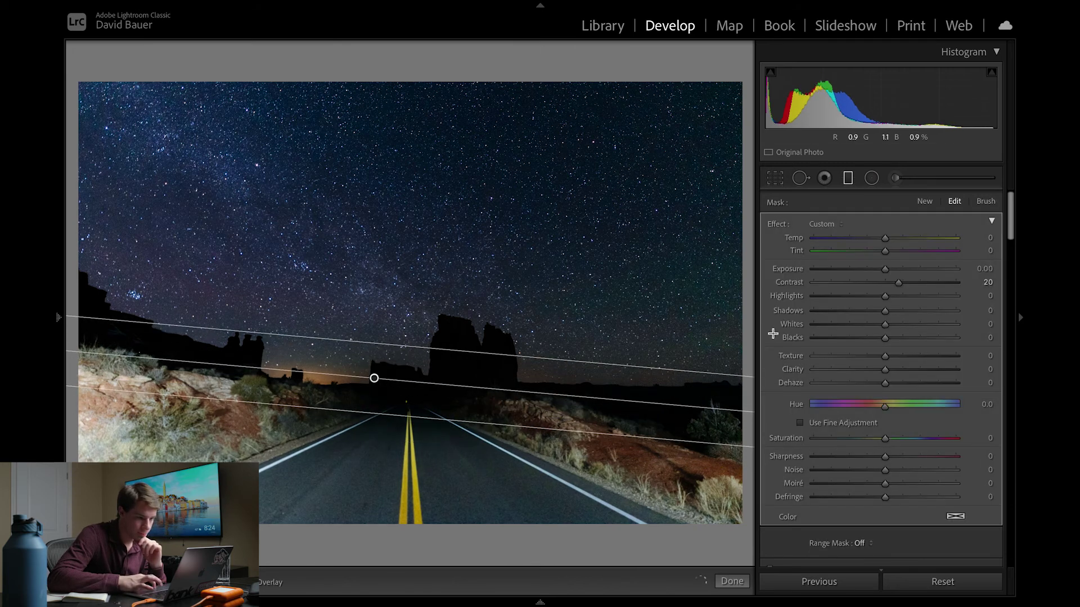
{"action": "left_click", "coordinate": [835, 298]}
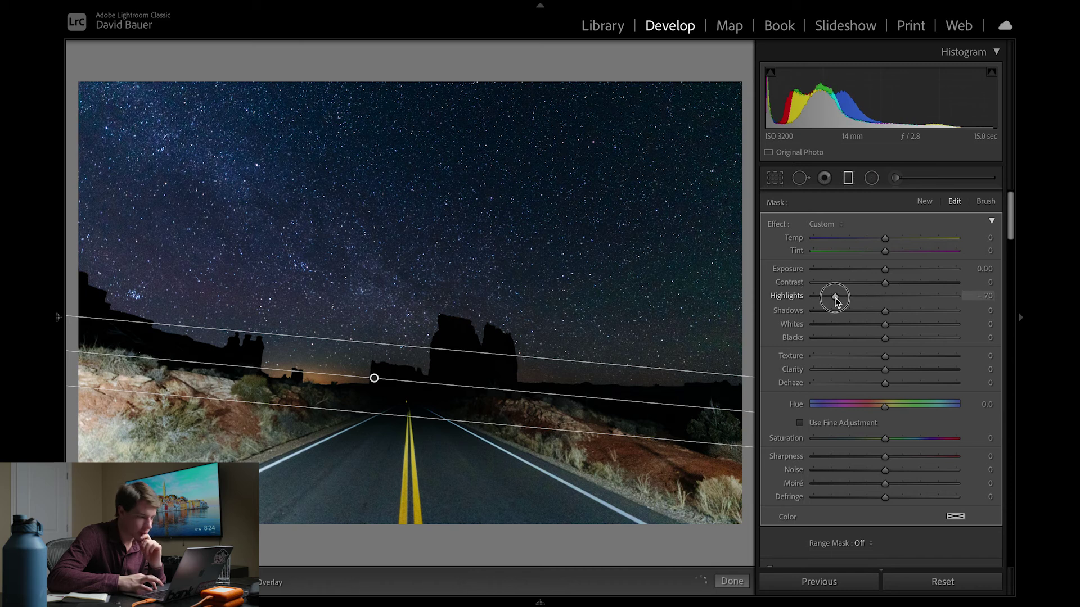
{"action": "left_click_drag", "start_coordinate": [836, 300], "coordinate": [800, 307]}
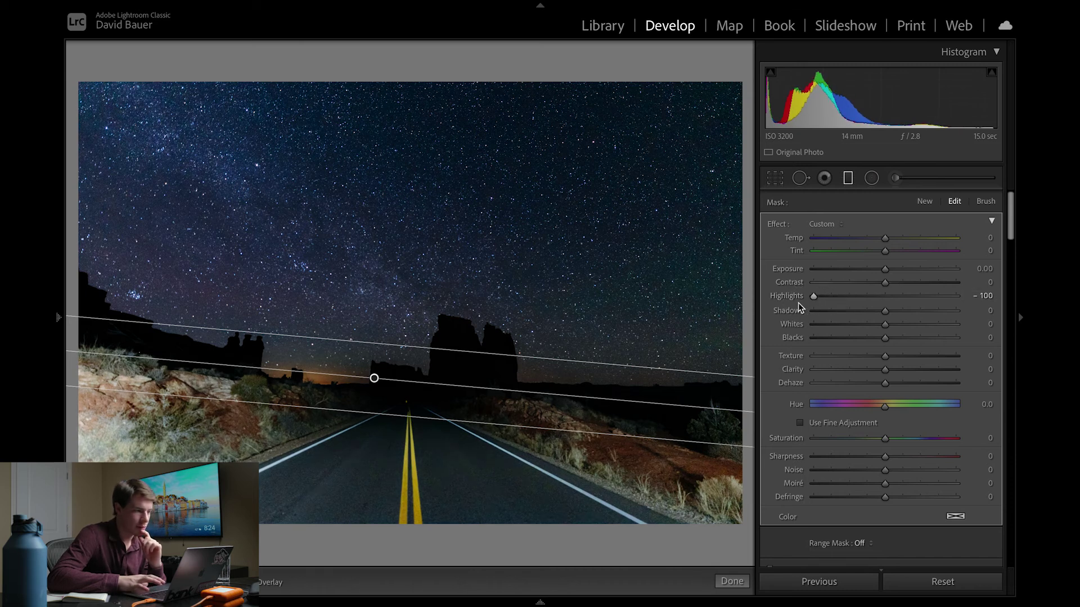
{"action": "key", "text": "m"}
- Add a second, level graduated filter over the sky at the horizon and set its Range Mask to Luminance
{"action": "key", "text": "m"}
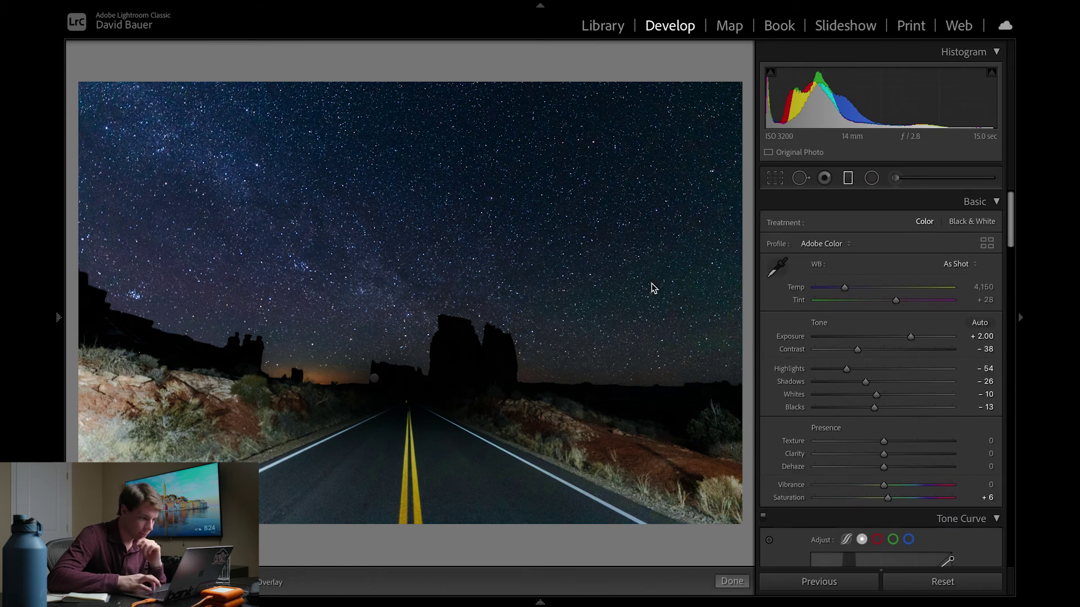
{"action": "mouse_move", "coordinate": [508, 394]}
{"action": "left_mouse_down"}
{"action": "mouse_move", "coordinate": [506, 405]}
{"action": "mouse_move", "coordinate": [499, 309]}
{"action": "mouse_move", "coordinate": [509, 400]}
{"action": "left_mouse_up"}
{"action": "scroll", "coordinate": [768, 460], "scroll_direction": "down", "scroll_amount": 4}
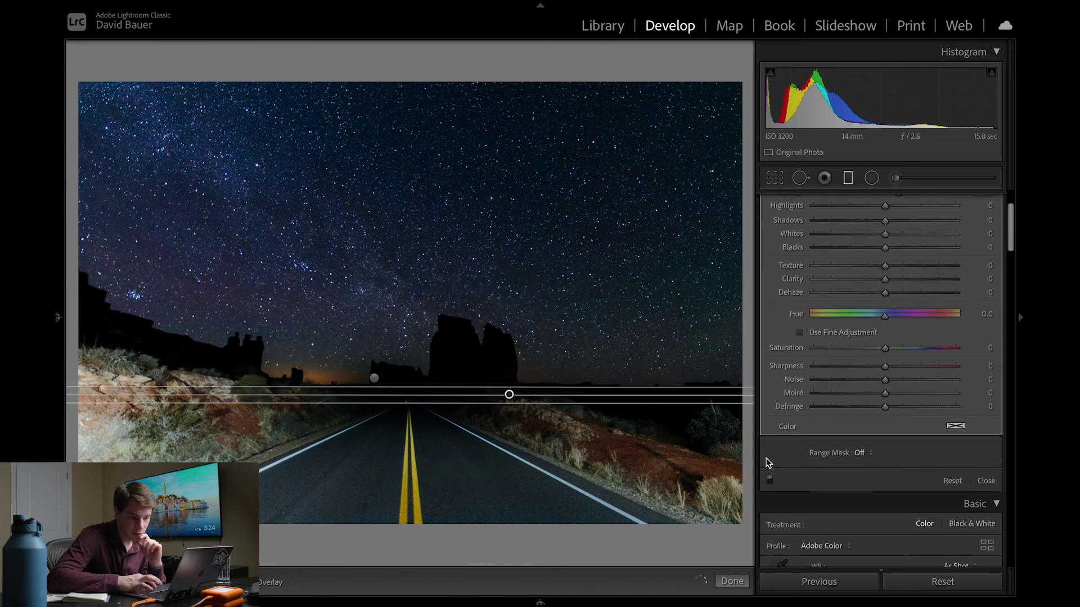
{"action": "left_click", "coordinate": [861, 453]}
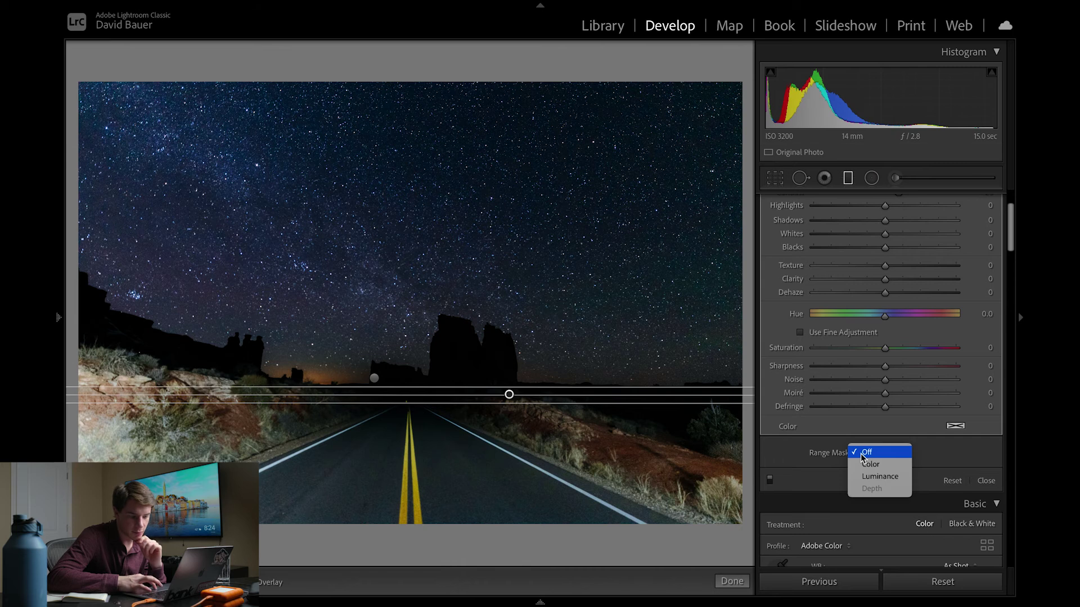
{"action": "left_click", "coordinate": [878, 477]}
- Sample the night sky for the luminance range mask, display the luminance mask, and set the Range to 22/99
{"action": "left_click", "coordinate": [777, 454]}
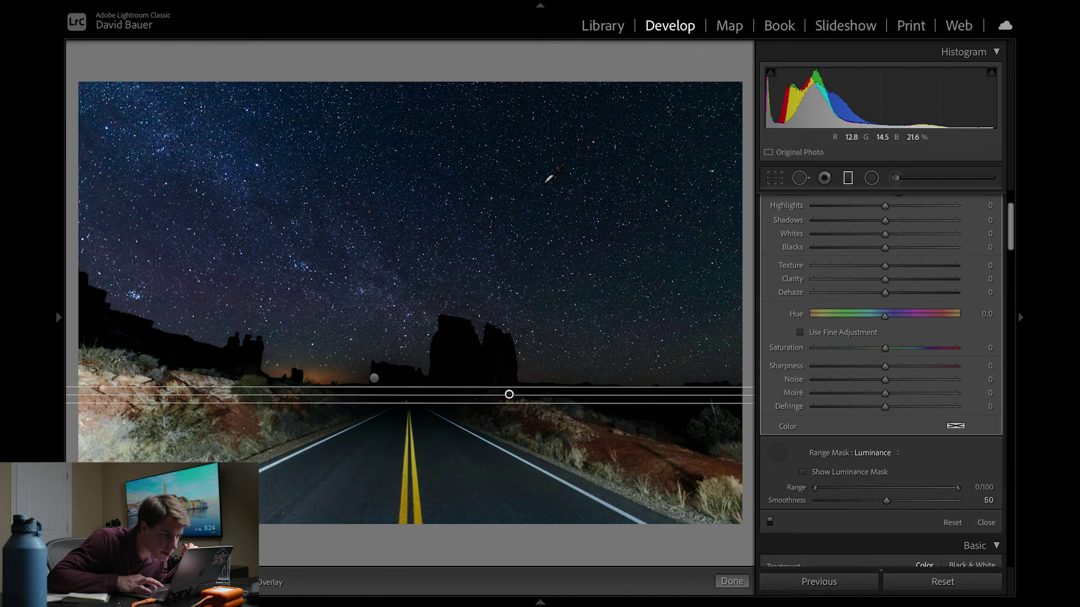
{"action": "left_click", "coordinate": [546, 181]}
{"action": "left_click", "coordinate": [802, 473]}
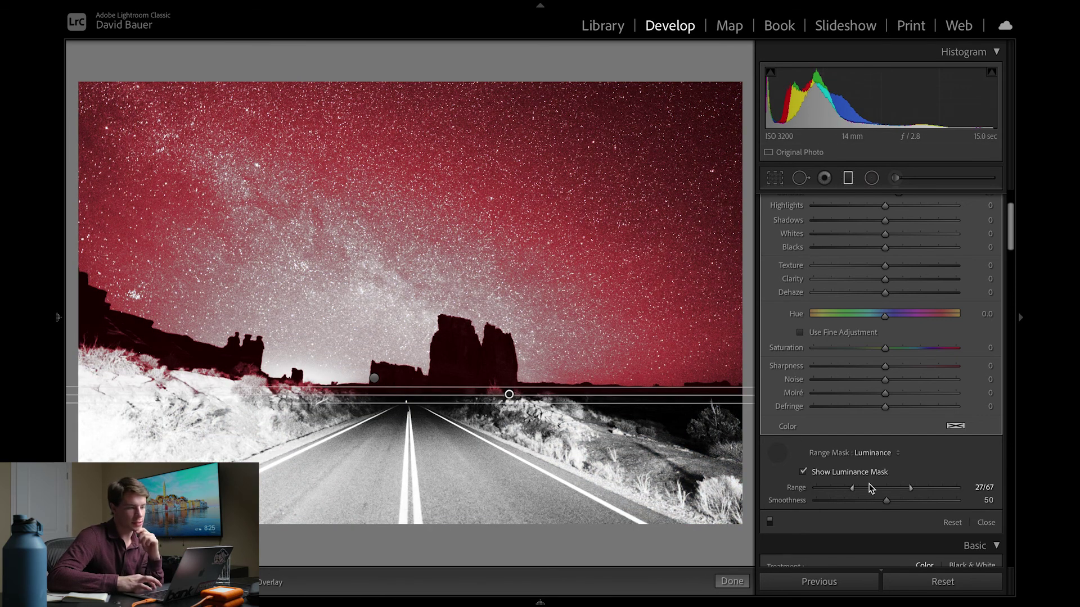
{"action": "left_click_drag", "start_coordinate": [911, 487], "coordinate": [955, 493]}
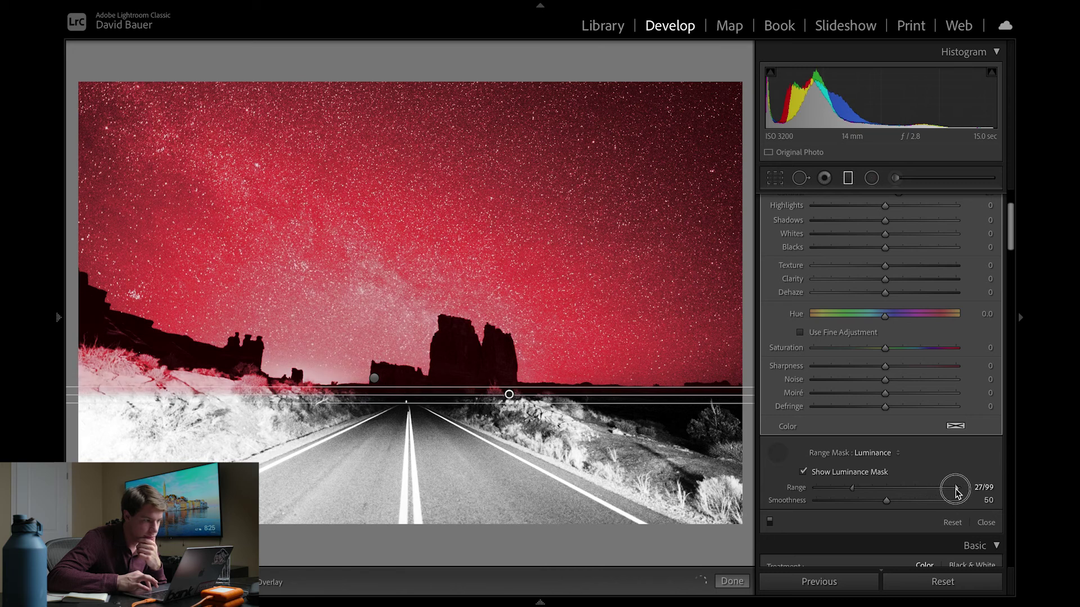
{"action": "left_click_drag", "start_coordinate": [853, 493], "coordinate": [846, 489]}
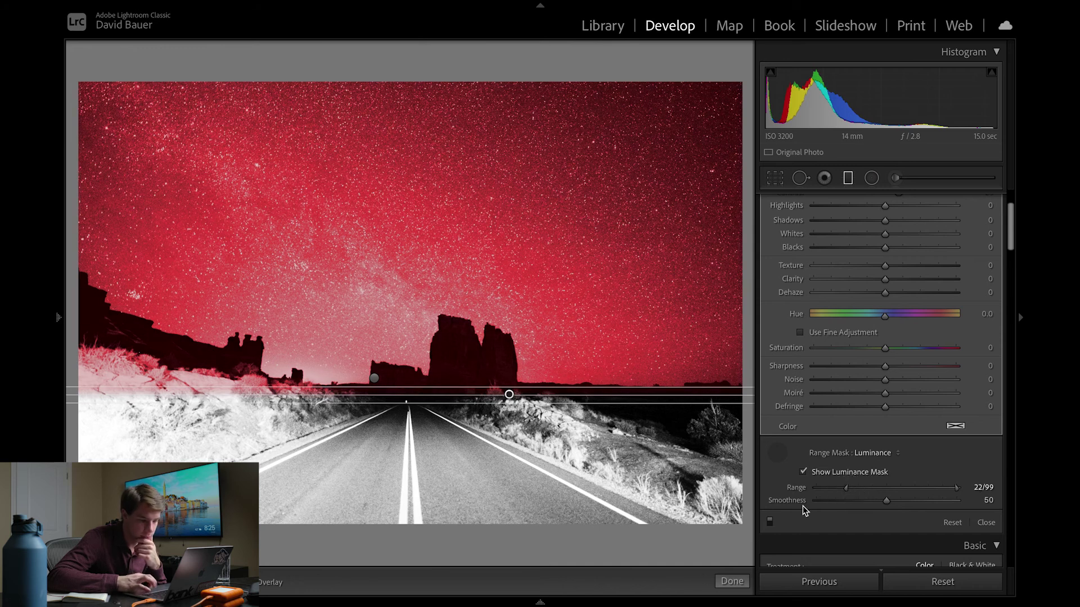
{"action": "scroll", "coordinate": [787, 546], "scroll_direction": "down", "scroll_amount": 3}
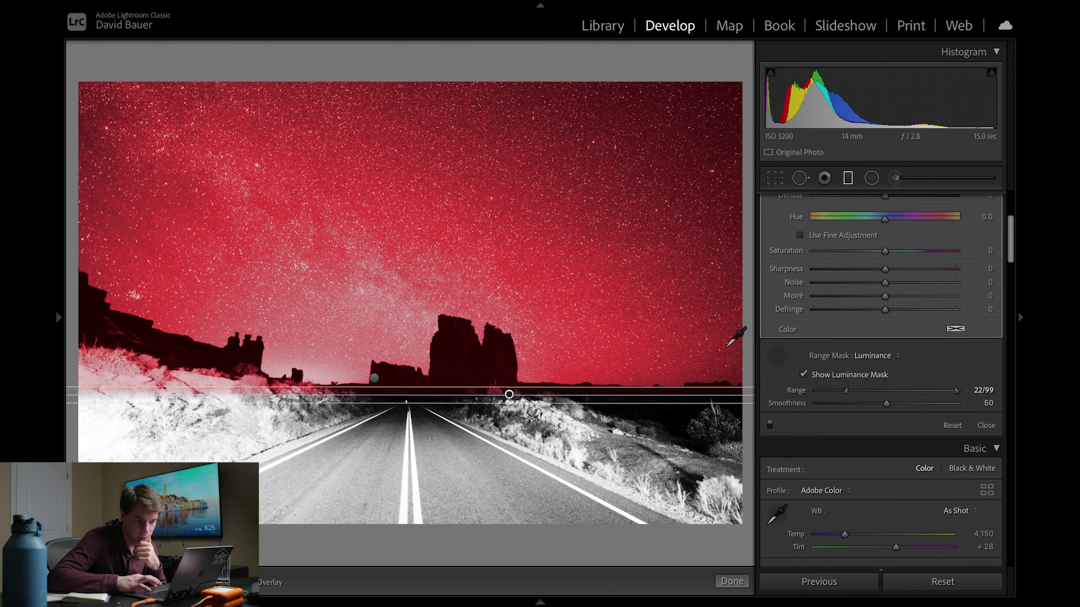
- Refine the sky filter's mask with its brush around the horizon rock formations and adjoining sky, erasing it from the left roadside
{"action": "scroll", "coordinate": [812, 373], "scroll_direction": "up", "scroll_amount": 6}
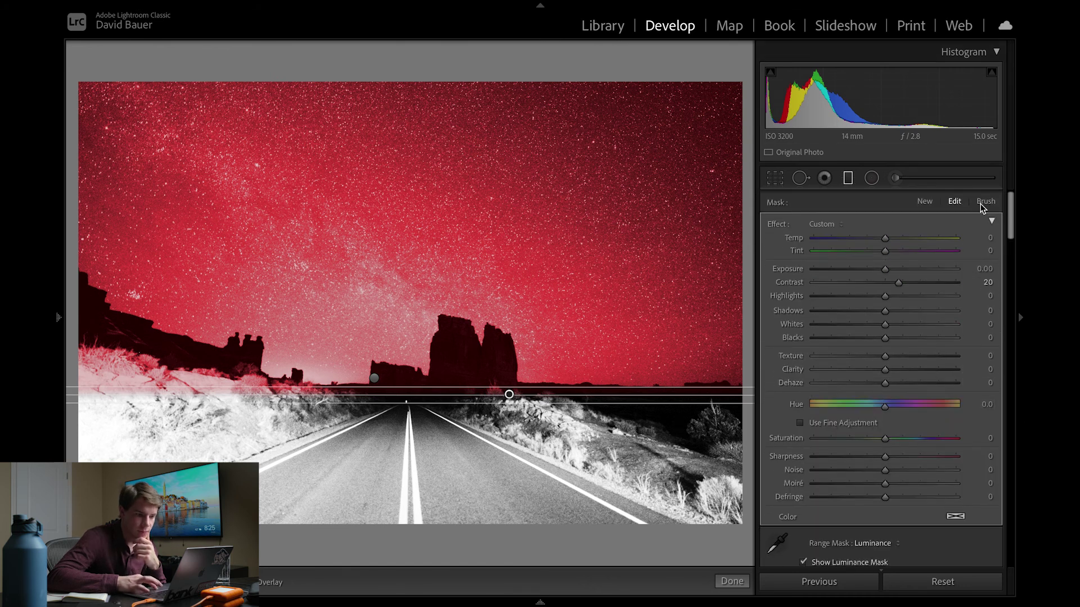
{"action": "left_click", "coordinate": [980, 203]}
{"action": "key", "text": "alt"}
{"action": "mouse_move", "coordinate": [148, 424]}
{"action": "left_mouse_down"}
{"action": "mouse_move", "coordinate": [108, 367]}
{"action": "mouse_move", "coordinate": [108, 385]}
{"action": "mouse_move", "coordinate": [266, 419]}
{"action": "mouse_move", "coordinate": [181, 386]}
{"action": "mouse_move", "coordinate": [193, 398]}
{"action": "mouse_move", "coordinate": [241, 373]}
{"action": "mouse_move", "coordinate": [195, 394]}
{"action": "mouse_move", "coordinate": [96, 398]}
{"action": "mouse_move", "coordinate": [180, 398]}
{"action": "mouse_move", "coordinate": [212, 410]}
{"action": "mouse_move", "coordinate": [248, 397]}
{"action": "mouse_move", "coordinate": [475, 444]}
{"action": "mouse_move", "coordinate": [374, 388]}
{"action": "mouse_move", "coordinate": [494, 415]}
{"action": "mouse_move", "coordinate": [453, 359]}
{"action": "mouse_move", "coordinate": [542, 441]}
{"action": "mouse_move", "coordinate": [683, 450]}
{"action": "mouse_move", "coordinate": [602, 410]}
{"action": "mouse_move", "coordinate": [494, 446]}
{"action": "mouse_move", "coordinate": [563, 410]}
{"action": "mouse_move", "coordinate": [425, 296]}
{"action": "left_mouse_up"}
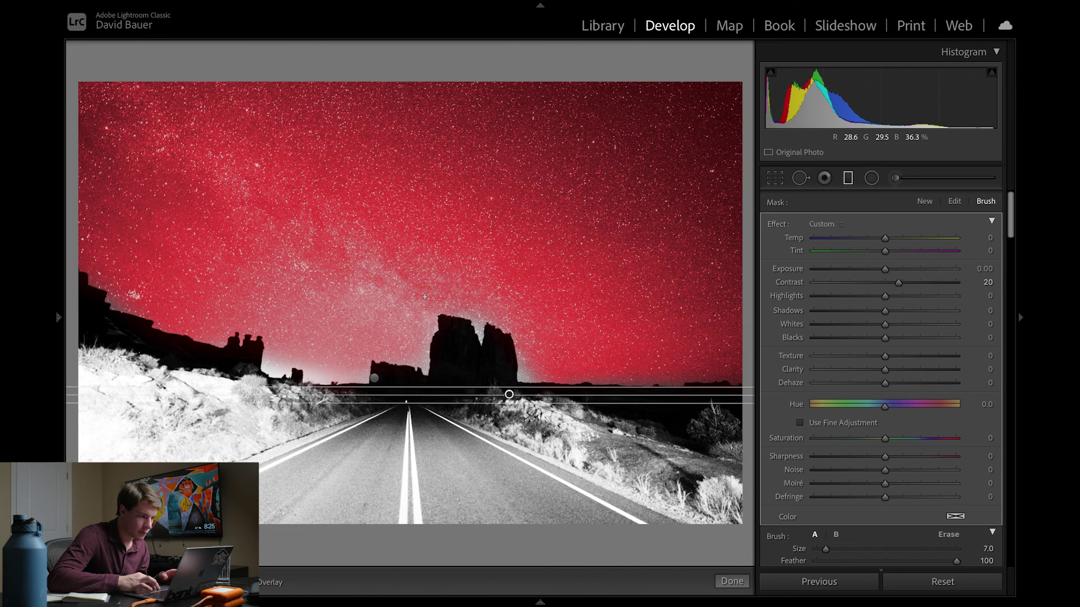
{"action": "mouse_move", "coordinate": [416, 326]}
{"action": "left_mouse_down"}
{"action": "mouse_move", "coordinate": [430, 343]}
{"action": "mouse_move", "coordinate": [405, 323]}
{"action": "mouse_move", "coordinate": [419, 357]}
{"action": "left_mouse_up"}
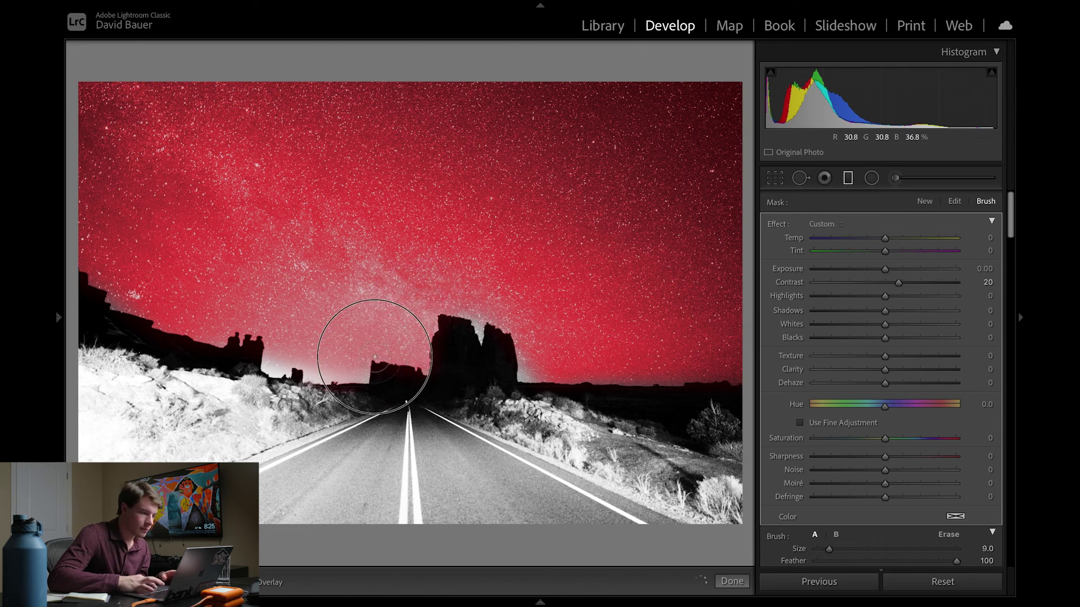
{"action": "mouse_move", "coordinate": [346, 366]}
{"action": "left_mouse_down"}
{"action": "mouse_move", "coordinate": [311, 371]}
{"action": "mouse_move", "coordinate": [337, 370]}
{"action": "mouse_move", "coordinate": [316, 371]}
{"action": "mouse_move", "coordinate": [326, 352]}
{"action": "mouse_move", "coordinate": [317, 360]}
{"action": "mouse_move", "coordinate": [289, 343]}
{"action": "mouse_move", "coordinate": [267, 360]}
{"action": "left_mouse_up"}
{"action": "mouse_move", "coordinate": [109, 248]}
{"action": "left_mouse_down"}
{"action": "mouse_move", "coordinate": [132, 278]}
{"action": "mouse_move", "coordinate": [129, 337]}
{"action": "left_mouse_up"}
{"action": "mouse_move", "coordinate": [471, 345]}
{"action": "left_mouse_down"}
{"action": "mouse_move", "coordinate": [473, 307]}
{"action": "mouse_move", "coordinate": [518, 314]}
{"action": "left_mouse_up"}
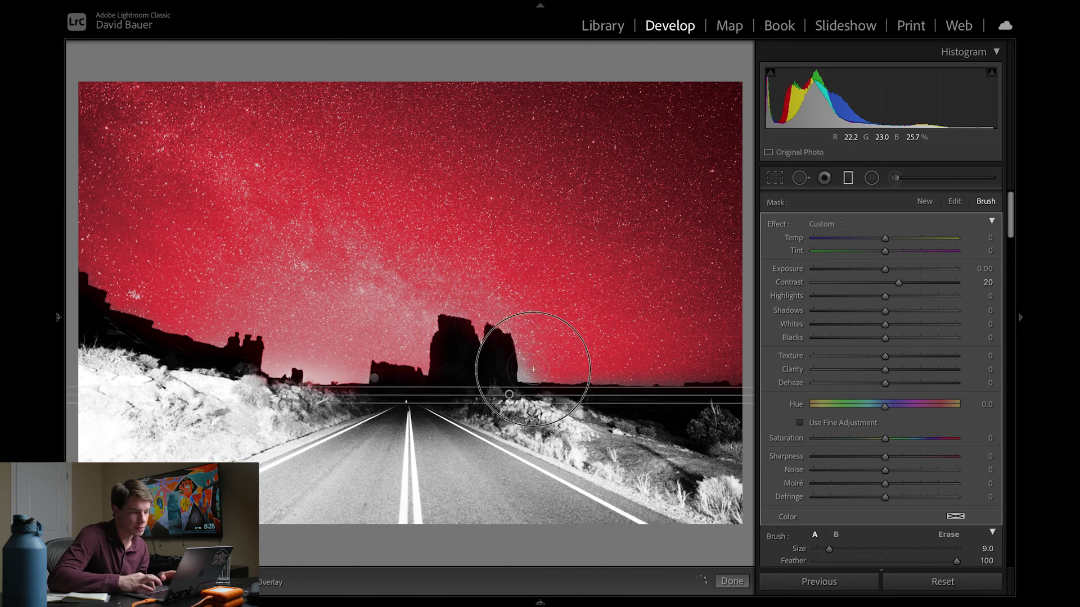
{"action": "mouse_move", "coordinate": [518, 361]}
{"action": "left_mouse_down"}
{"action": "mouse_move", "coordinate": [526, 373]}
{"action": "mouse_move", "coordinate": [621, 356]}
{"action": "mouse_move", "coordinate": [646, 367]}
{"action": "mouse_move", "coordinate": [736, 360]}
{"action": "left_mouse_up"}
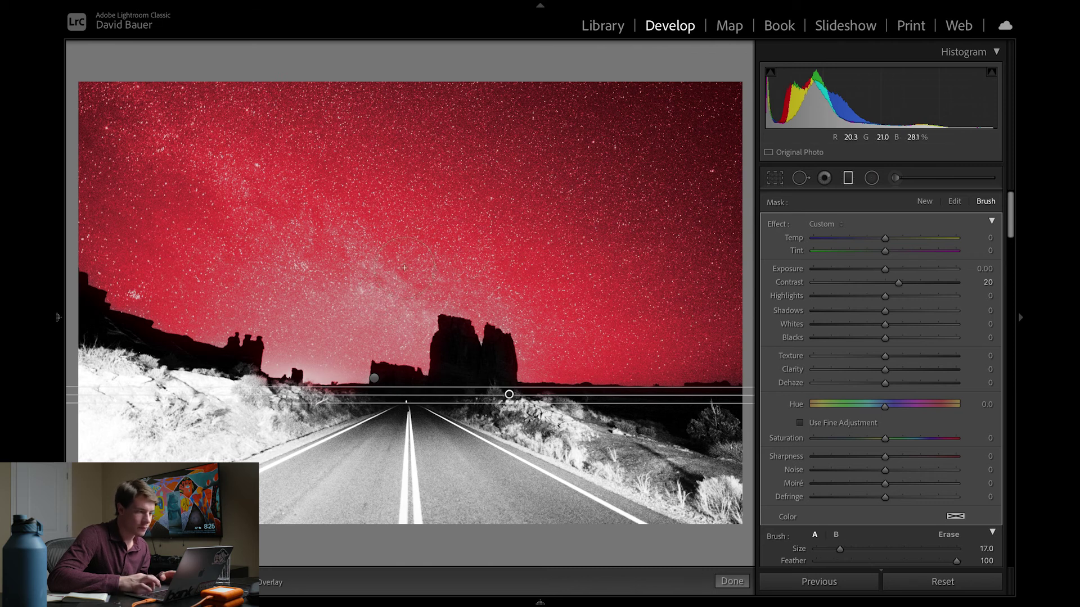
{"action": "left_click_drag", "start_coordinate": [330, 264], "coordinate": [467, 263]}
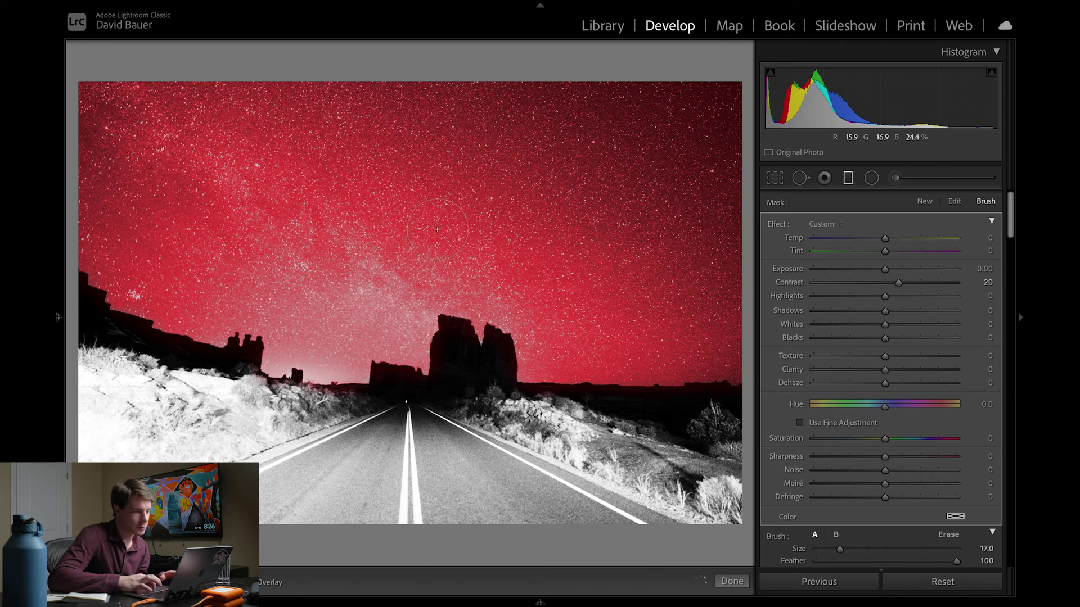
{"action": "left_click_drag", "start_coordinate": [371, 247], "coordinate": [397, 359]}
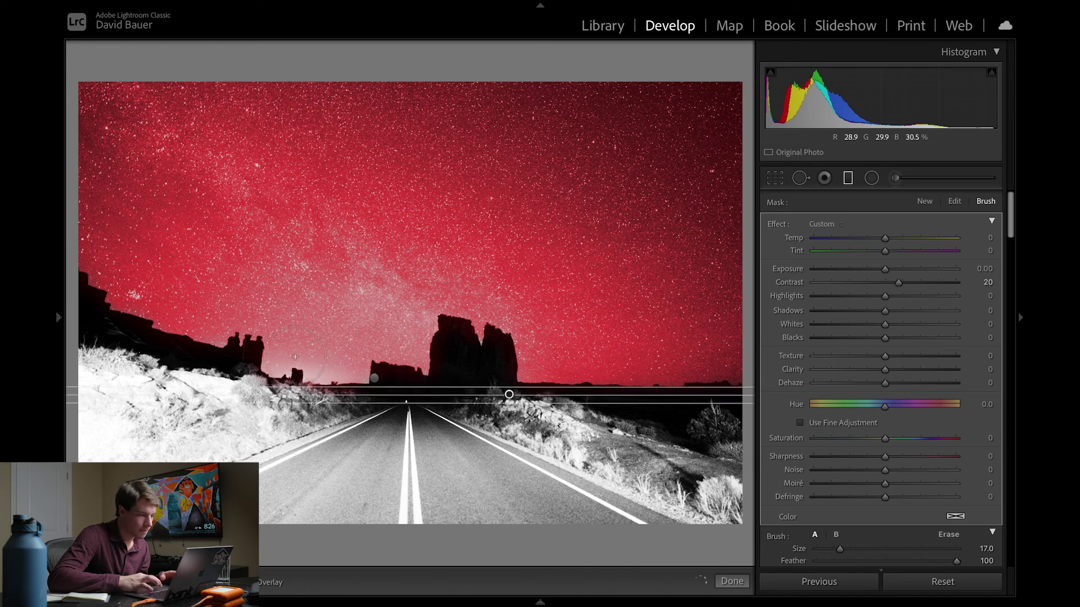
{"action": "mouse_move", "coordinate": [302, 361]}
{"action": "left_mouse_down"}
{"action": "mouse_move", "coordinate": [337, 379]}
{"action": "mouse_move", "coordinate": [321, 375]}
{"action": "mouse_move", "coordinate": [370, 370]}
{"action": "left_mouse_up"}
{"action": "key", "text": "alt"}
{"action": "mouse_move", "coordinate": [326, 423]}
{"action": "left_mouse_down"}
{"action": "mouse_move", "coordinate": [396, 430]}
{"action": "mouse_move", "coordinate": [313, 410]}
{"action": "mouse_move", "coordinate": [293, 444]}
{"action": "left_mouse_up"}
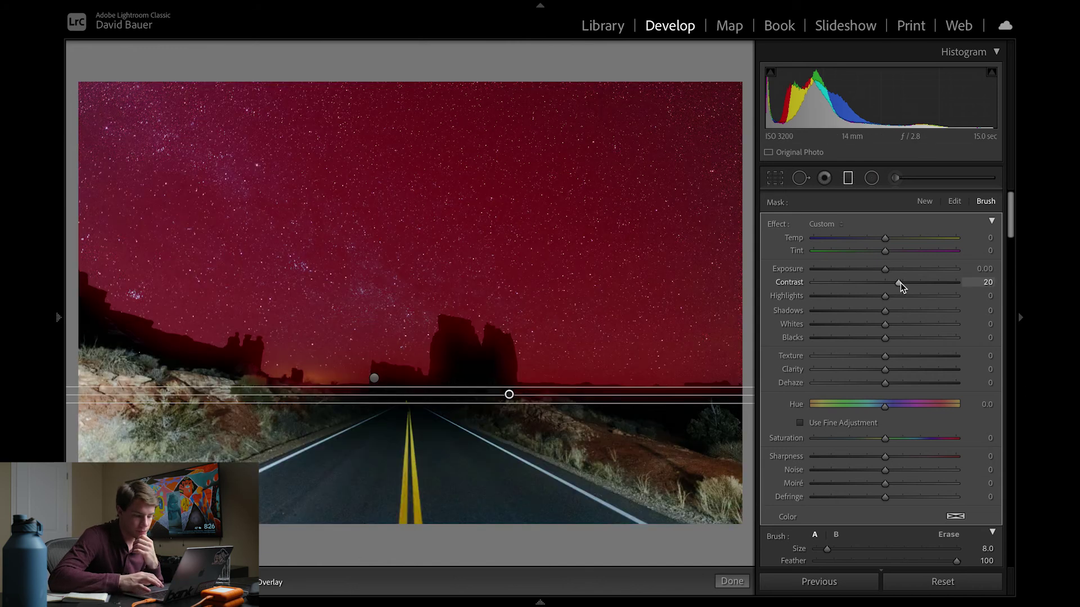
- Hide the mask overlay on the night road photo and reset the sky filter's Contrast to 0
{"action": "scroll", "coordinate": [832, 488], "scroll_direction": "down", "scroll_amount": 5}
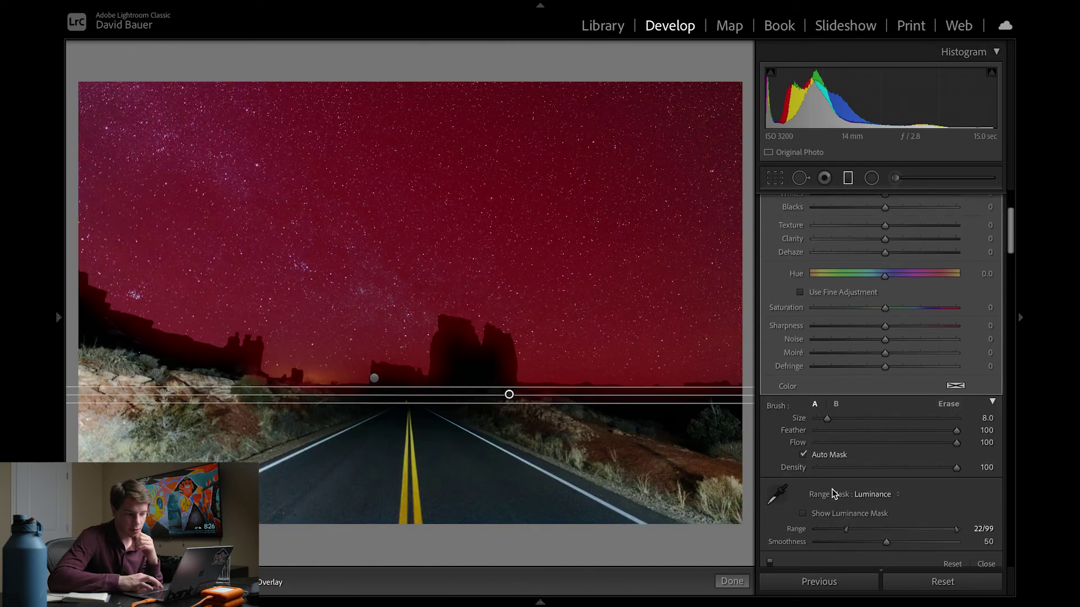
{"action": "left_click", "coordinate": [804, 427]}
{"action": "key", "text": "o"}
{"action": "scroll", "coordinate": [838, 272], "scroll_direction": "up", "scroll_amount": 4}
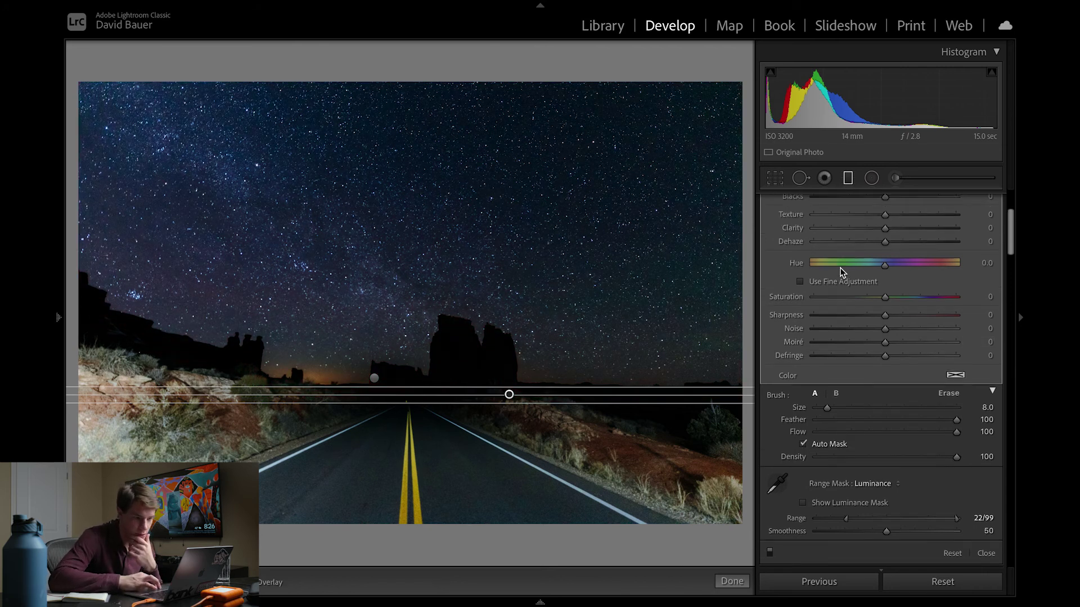
{"action": "left_click", "coordinate": [899, 256]}
{"action": "double_click", "coordinate": [899, 256]}
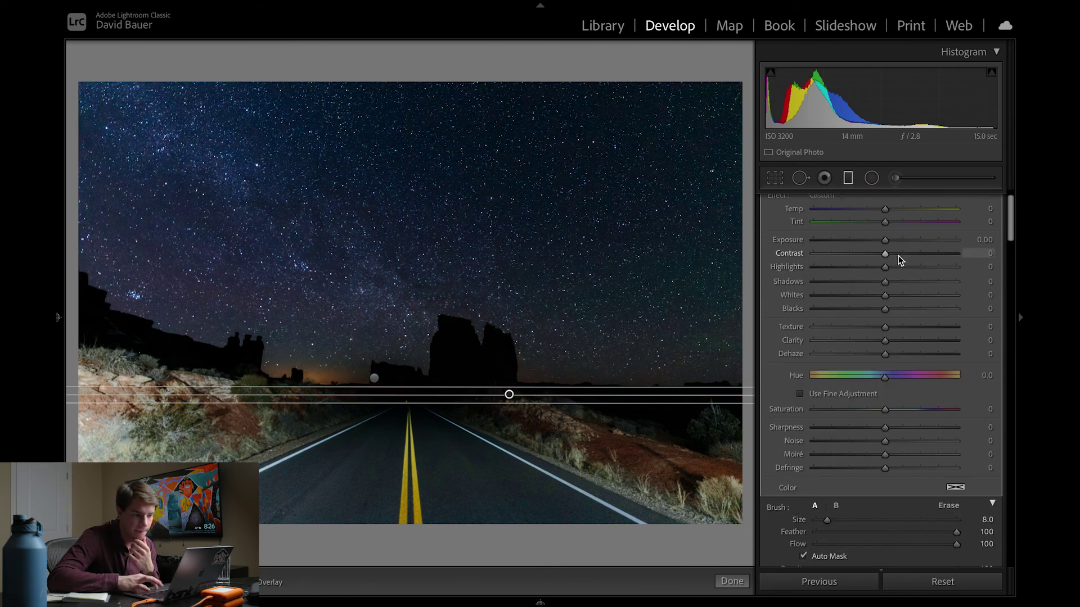
- Set the sky filter's Highlights to 30, Shadows to −36 and Whites to 11, and check its coverage with the mask overlay
{"action": "mouse_move", "coordinate": [883, 282]}
{"action": "left_mouse_down"}
{"action": "mouse_move", "coordinate": [858, 285]}
{"action": "mouse_move", "coordinate": [913, 268]}
{"action": "mouse_move", "coordinate": [885, 295]}
{"action": "mouse_move", "coordinate": [893, 301]}
{"action": "left_mouse_up"}
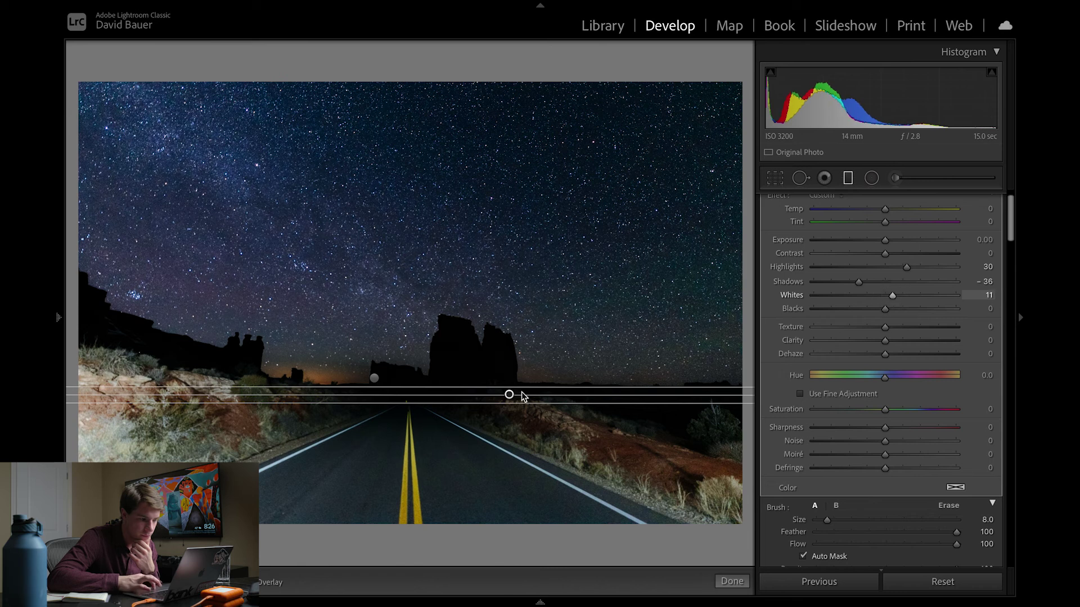
{"action": "key", "text": "o"}
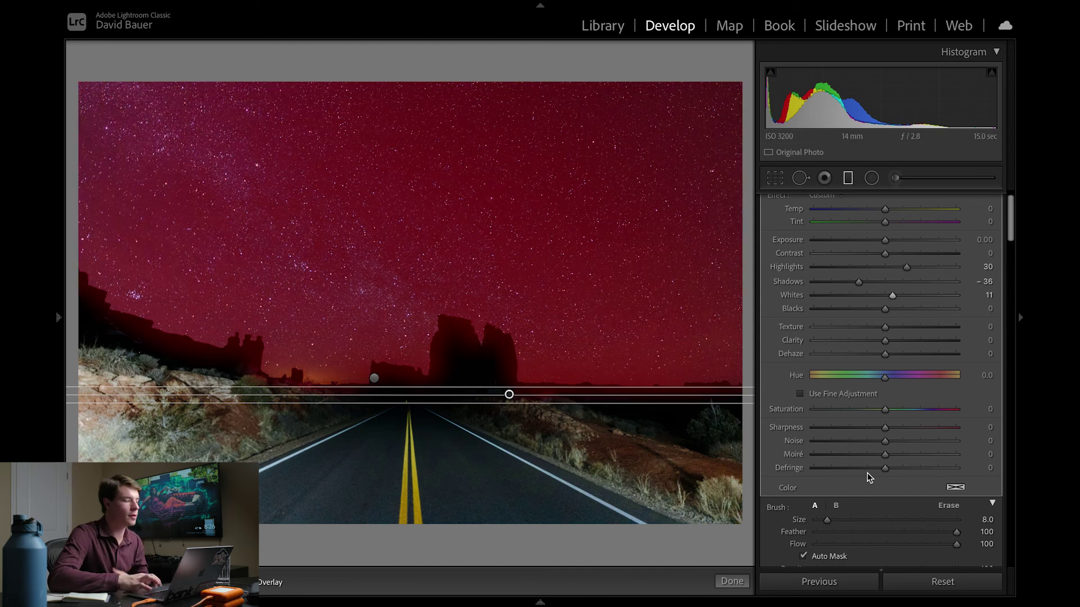
{"action": "key", "text": "o"}
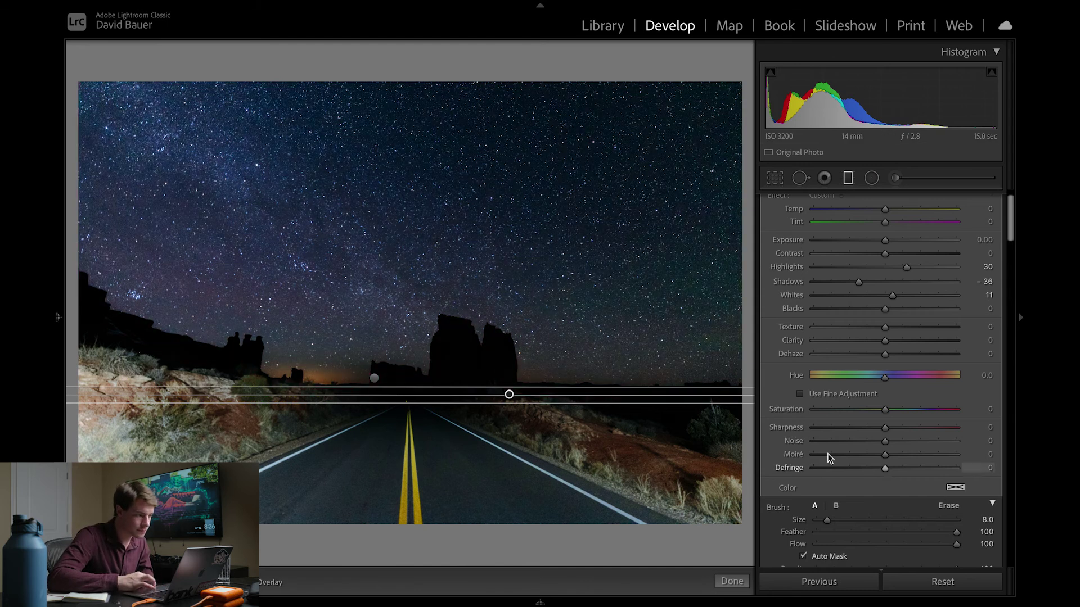
{"action": "scroll", "coordinate": [828, 453], "scroll_direction": "down", "scroll_amount": 4}
{"action": "scroll", "coordinate": [801, 444], "scroll_direction": "up", "scroll_amount": 4}
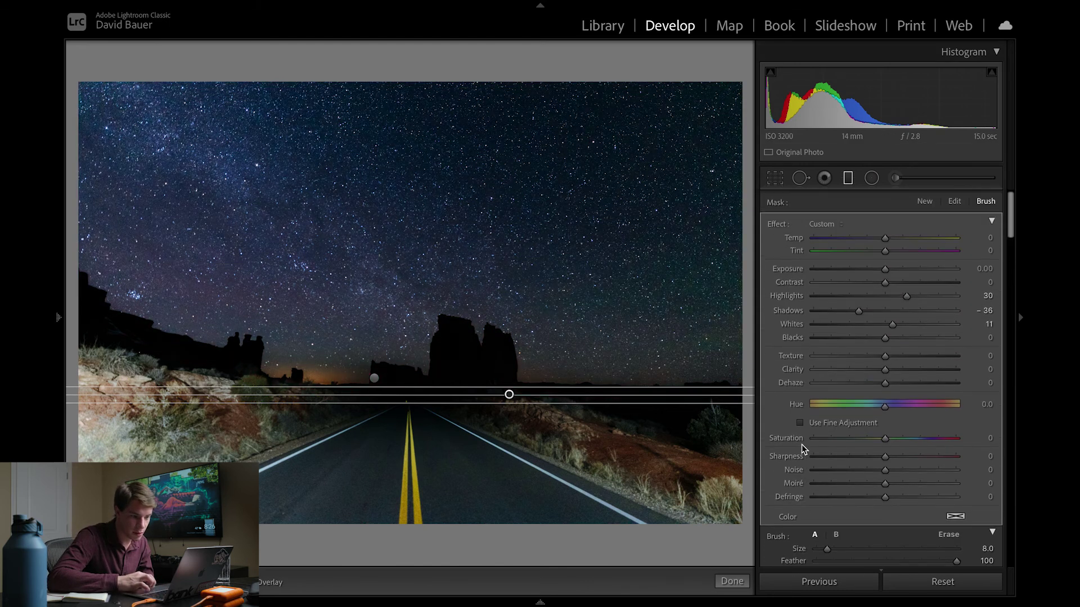
- Set the sky filter's Highlights to 20, Exposure to 0.19 and Contrast to 13
{"action": "double_click", "coordinate": [907, 298]}
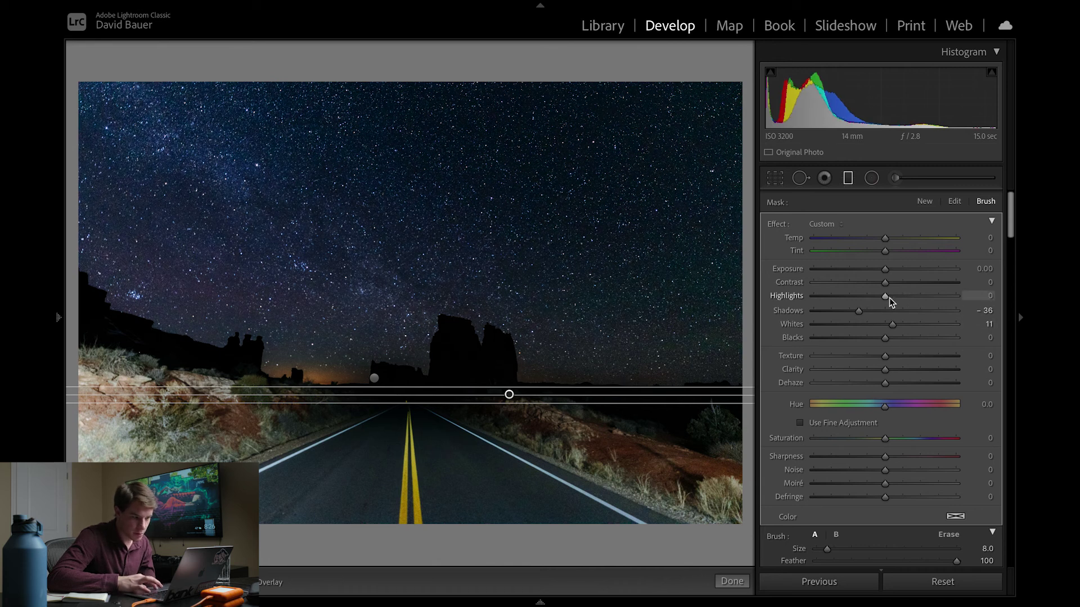
{"action": "left_click_drag", "start_coordinate": [886, 299], "coordinate": [899, 297]}
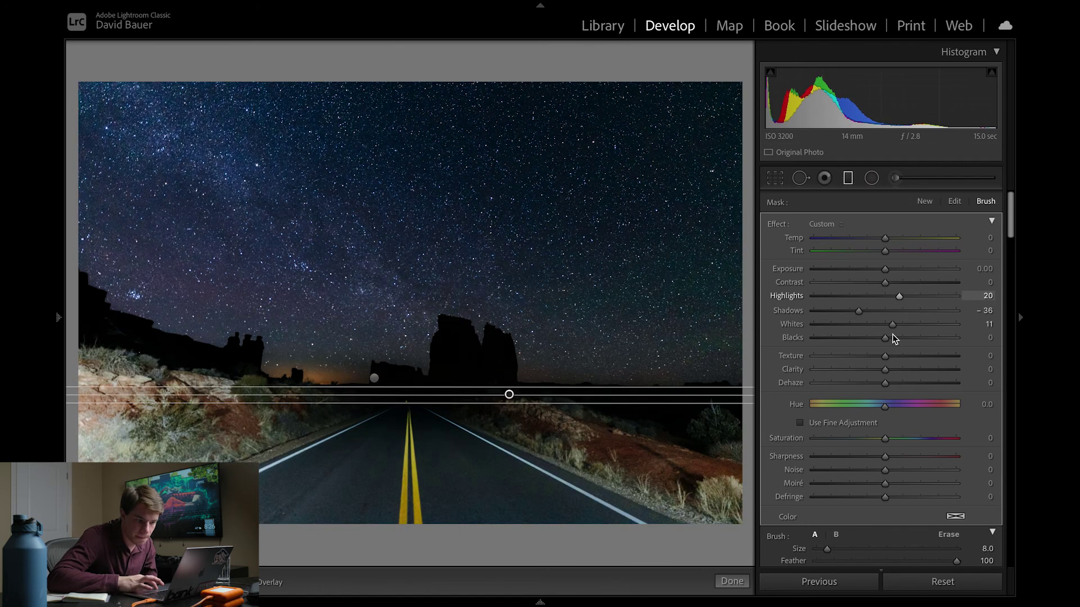
{"action": "mouse_move", "coordinate": [887, 342]}
{"action": "left_mouse_down"}
{"action": "mouse_move", "coordinate": [876, 339]}
{"action": "mouse_move", "coordinate": [886, 343]}
{"action": "left_mouse_up"}
{"action": "left_click_drag", "start_coordinate": [884, 270], "coordinate": [896, 287]}
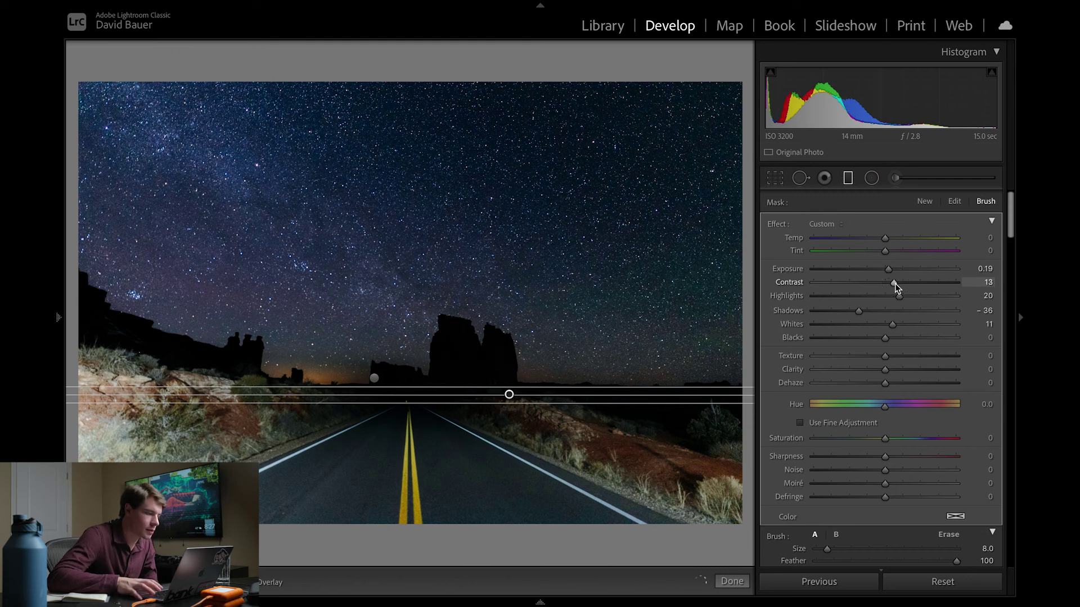
- Close the graduated filter and compare the edited night road photo with its unedited version
{"action": "key", "text": "m"}
{"action": "key", "text": "backslash"}
{"action": "key", "text": "backslash"}
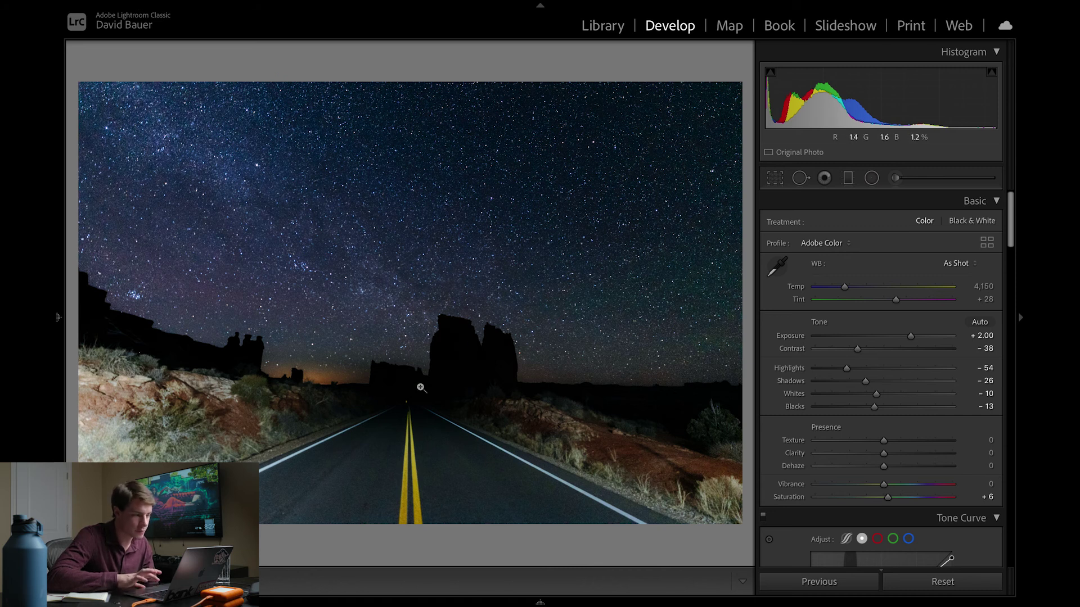
- Open the snowy forest portrait, rotate it by 0.07 and crop it to 4 x 5 / 8 x 10 around the standing person
{"action": "key", "text": "ctrl+shift+r"}
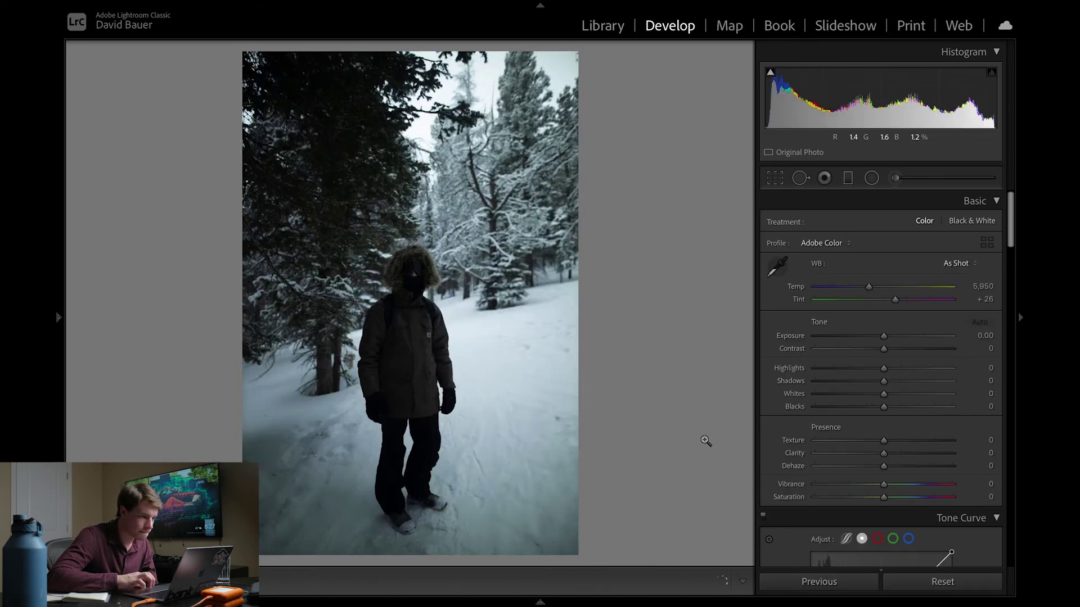
{"action": "left_click", "coordinate": [777, 180]}
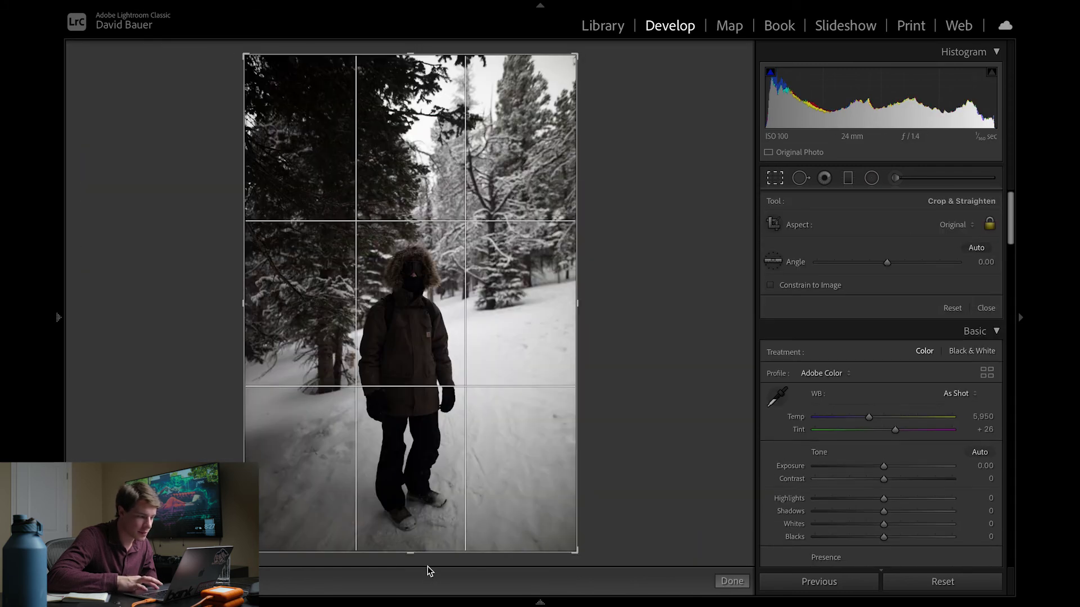
{"action": "left_click_drag", "start_coordinate": [427, 564], "coordinate": [427, 564]}
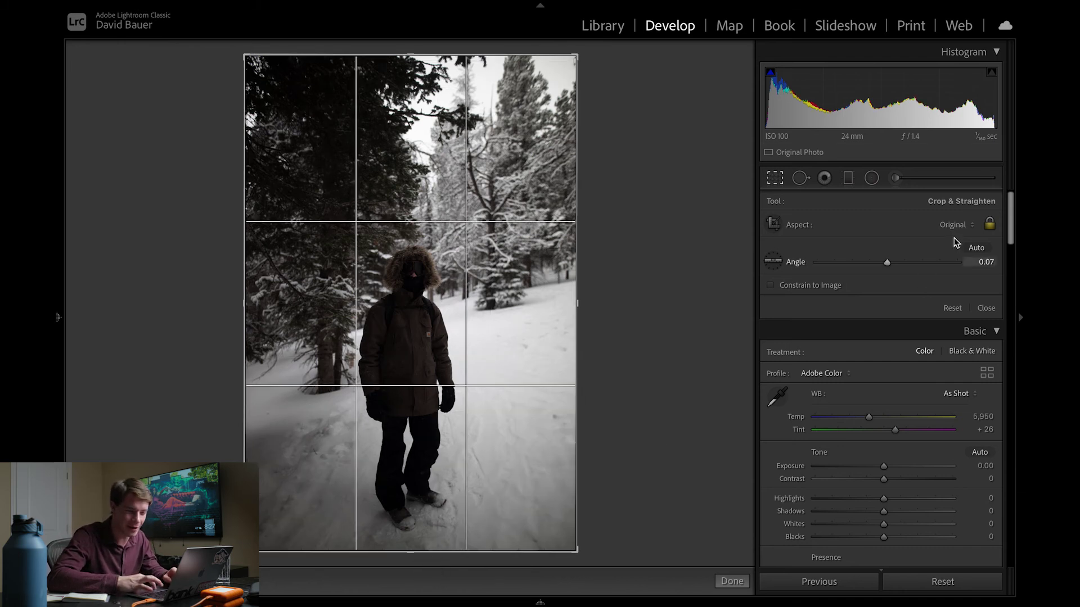
{"action": "left_click", "coordinate": [953, 224]}
{"action": "left_click", "coordinate": [894, 268]}
{"action": "left_click_drag", "start_coordinate": [464, 226], "coordinate": [464, 197]}
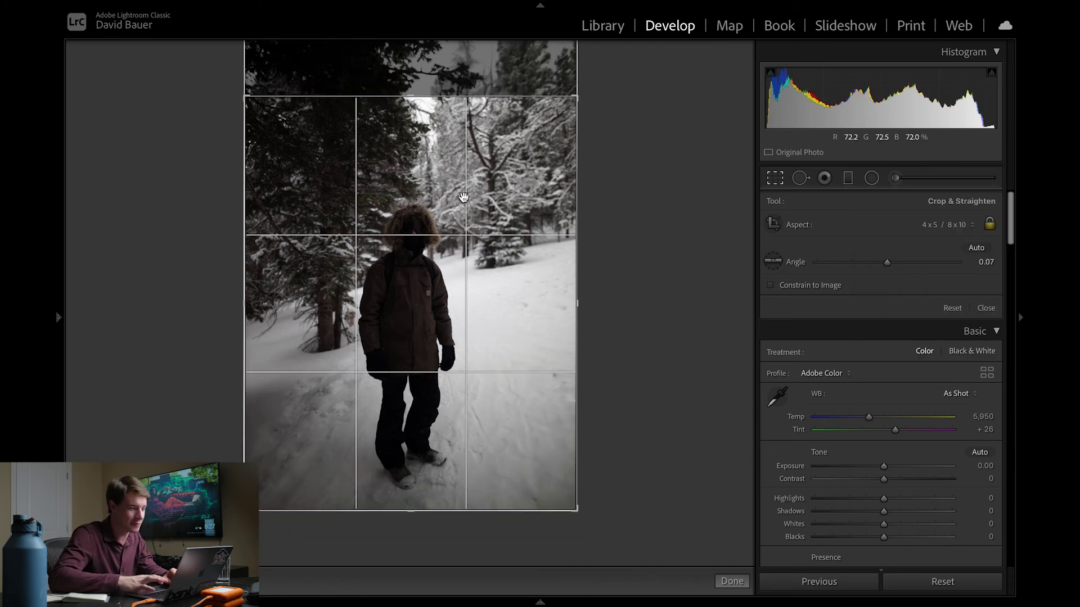
{"action": "key", "text": "Return"}
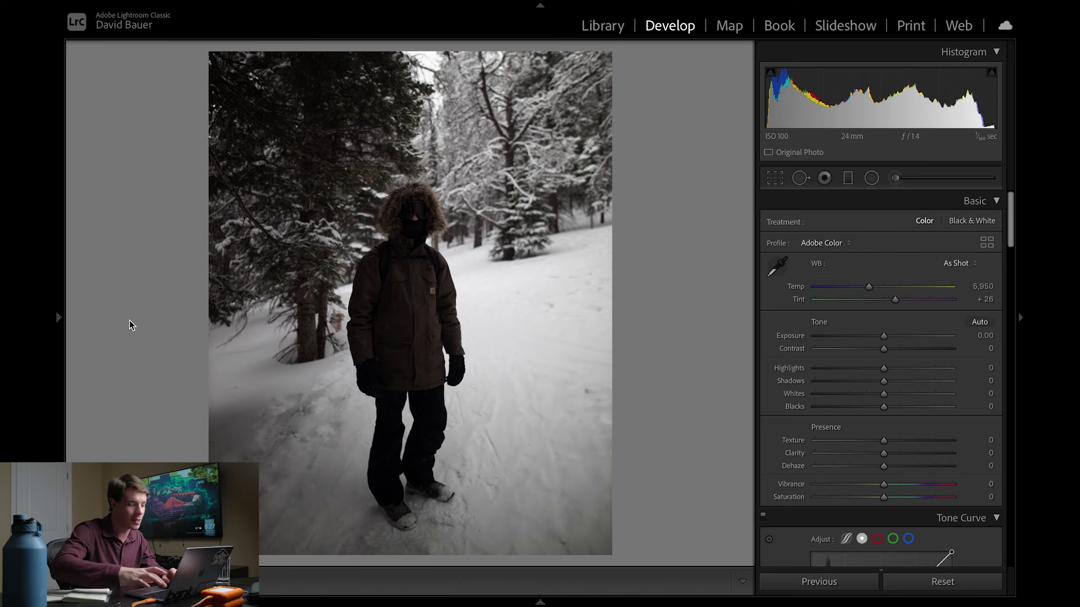
- Preview the DB Presets on the snowy forest portrait and apply Lake Michigan 1
{"action": "key", "text": "XF86MonBrightnessUp"}
{"action": "key", "text": "F7"}
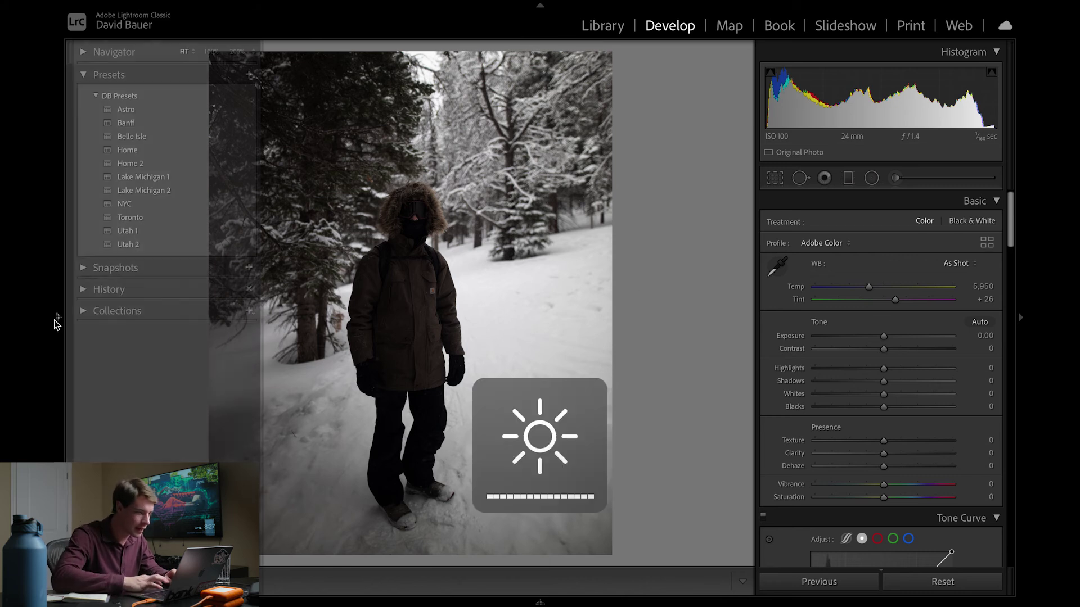
{"action": "left_click", "coordinate": [149, 217]}
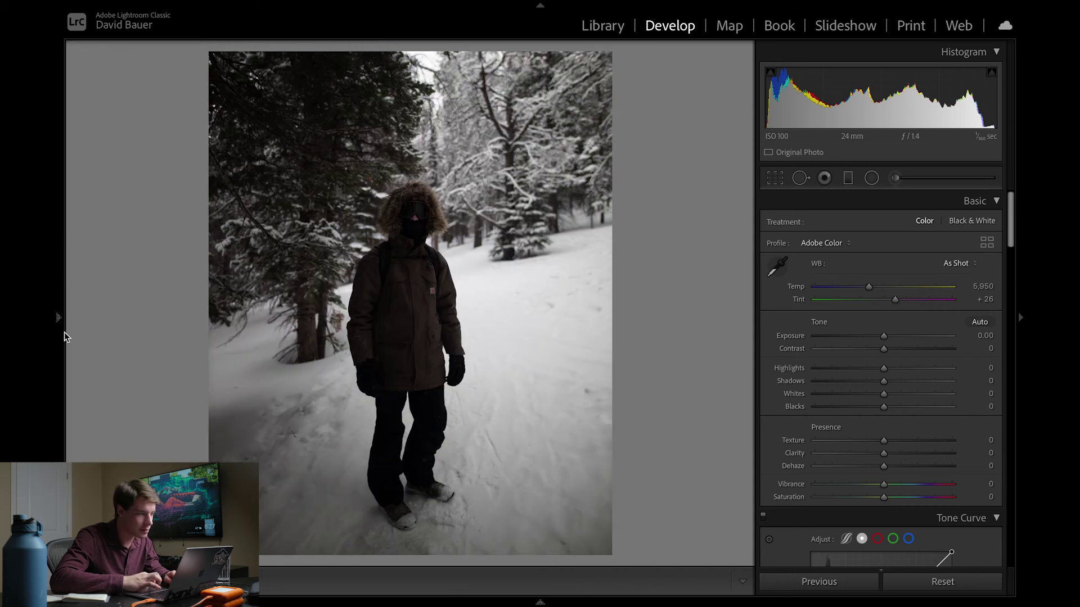
{"action": "mouse_move", "coordinate": [64, 332]}
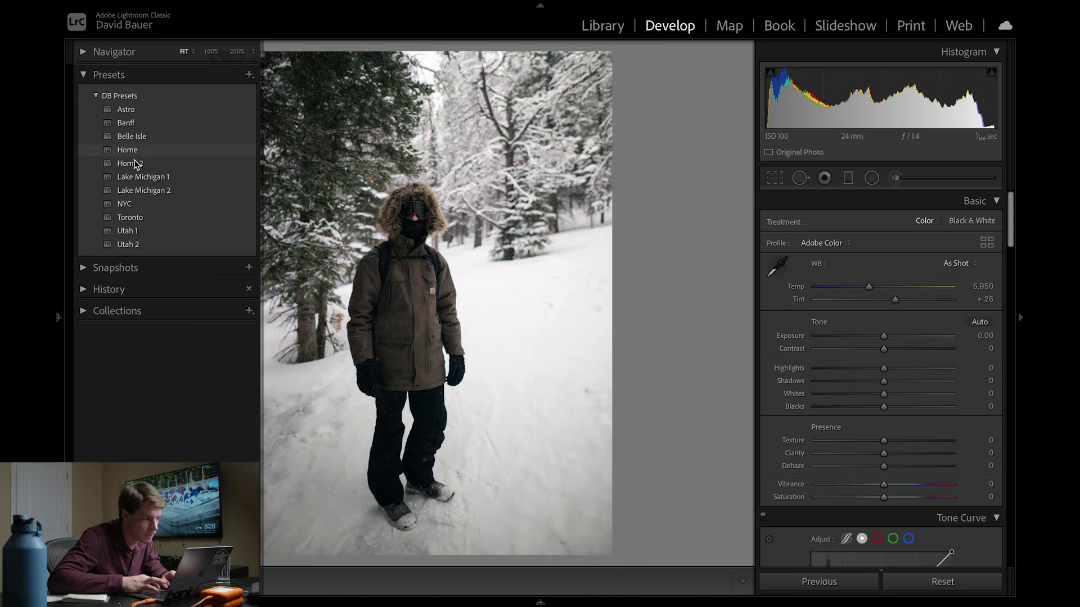
{"action": "left_click", "coordinate": [135, 177]}
{"action": "key", "text": "ctrl+shift+v"}
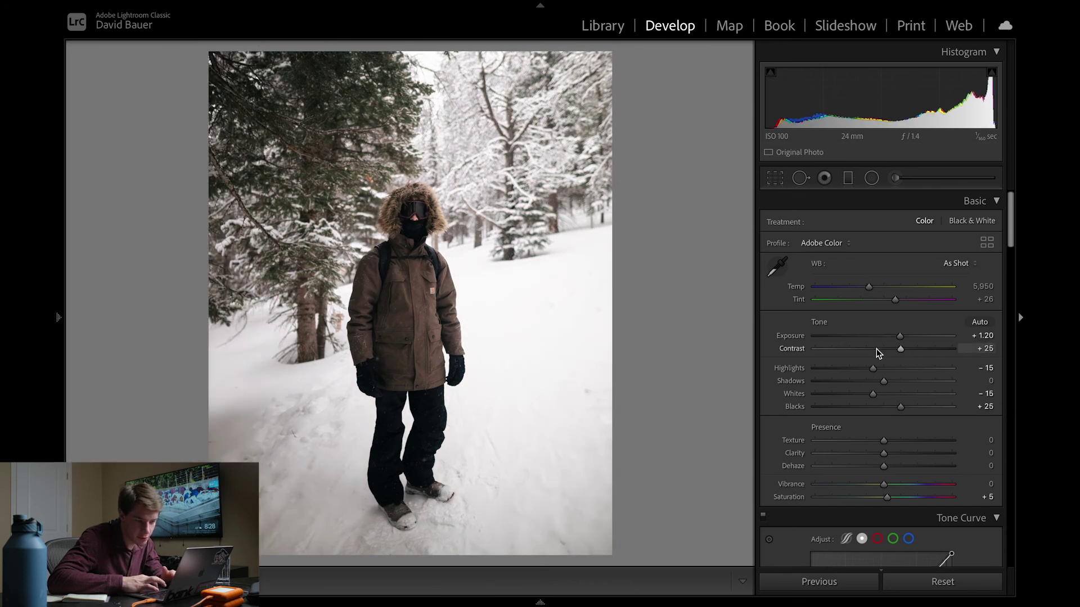
- Set the snowy portrait's Exposure to +0.95 and enable lens profile corrections
{"action": "left_click_drag", "start_coordinate": [898, 336], "coordinate": [896, 339]}
{"action": "scroll", "coordinate": [895, 340], "scroll_direction": "down", "scroll_amount": 15}
{"action": "scroll", "coordinate": [881, 324], "scroll_direction": "down", "scroll_amount": 2}
{"action": "scroll", "coordinate": [880, 324], "scroll_direction": "up", "scroll_amount": 6}
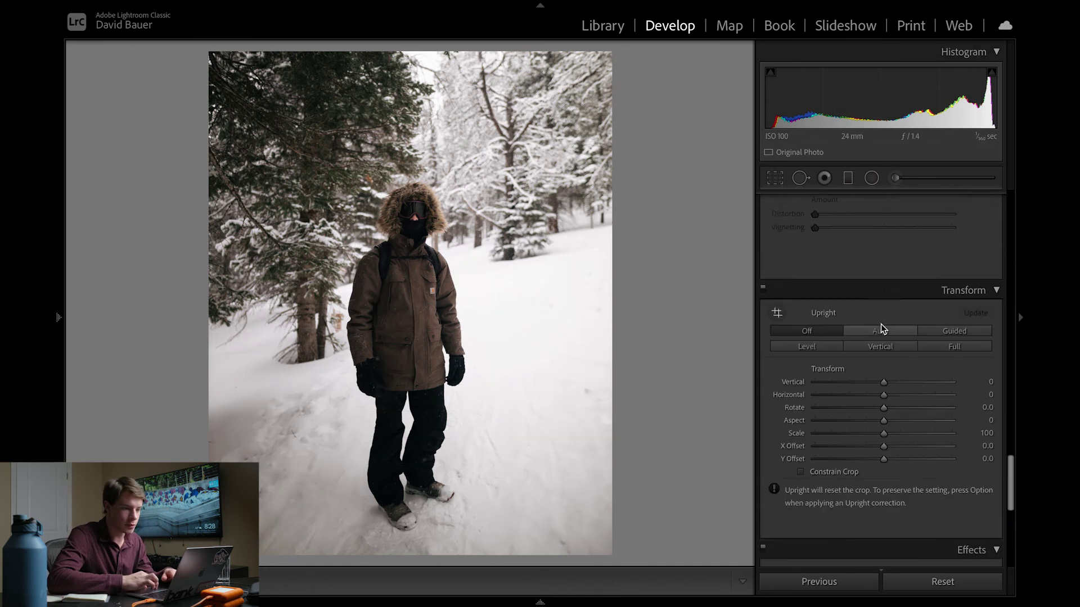
{"action": "scroll", "coordinate": [881, 324], "scroll_direction": "up", "scroll_amount": 2}
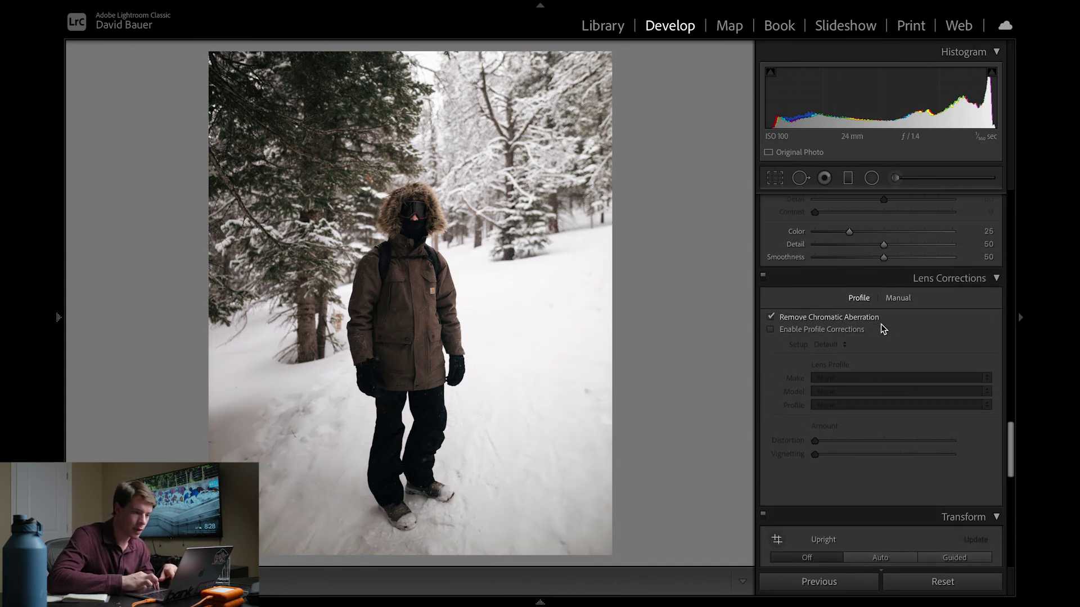
{"action": "left_click", "coordinate": [770, 328]}
- Lower the snowy portrait's Exposure to +0.70
{"action": "scroll", "coordinate": [923, 324], "scroll_direction": "up", "scroll_amount": 4}
{"action": "scroll", "coordinate": [922, 324], "scroll_direction": "up", "scroll_amount": 10}
{"action": "scroll", "coordinate": [923, 324], "scroll_direction": "down", "scroll_amount": 1}
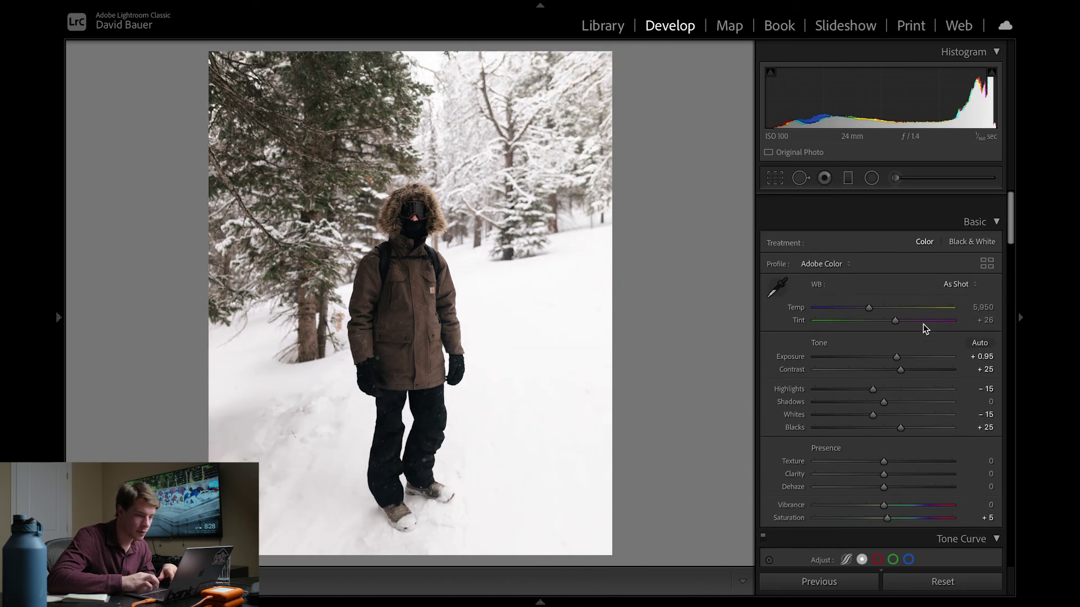
{"action": "left_click_drag", "start_coordinate": [896, 336], "coordinate": [895, 336]}
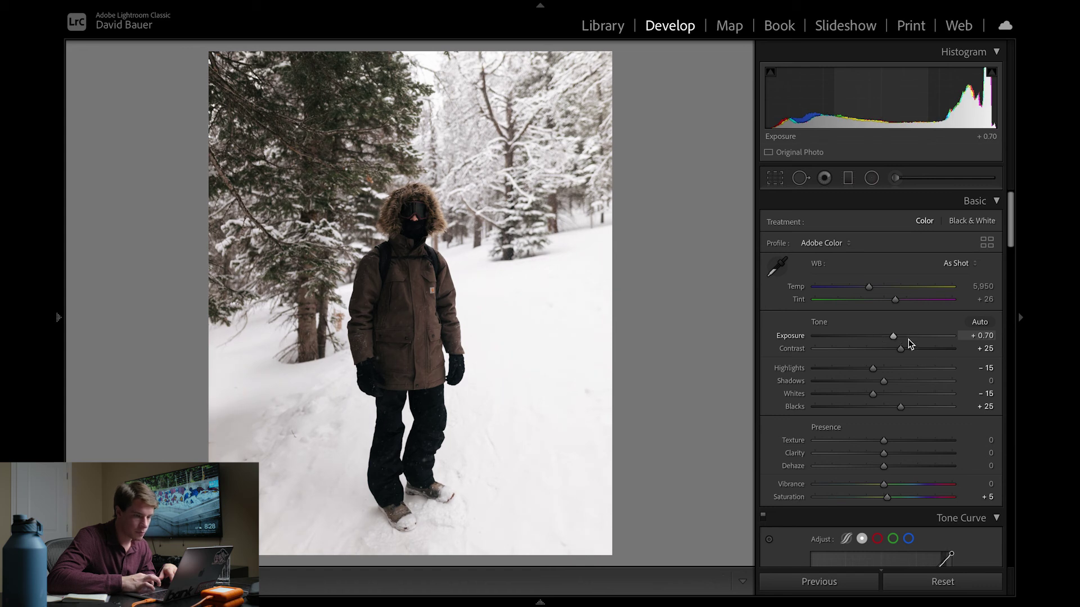
- Paint a new adjustment brush mask over the person's covered face and goggles with brush size 6.0
{"action": "left_click", "coordinate": [892, 178]}
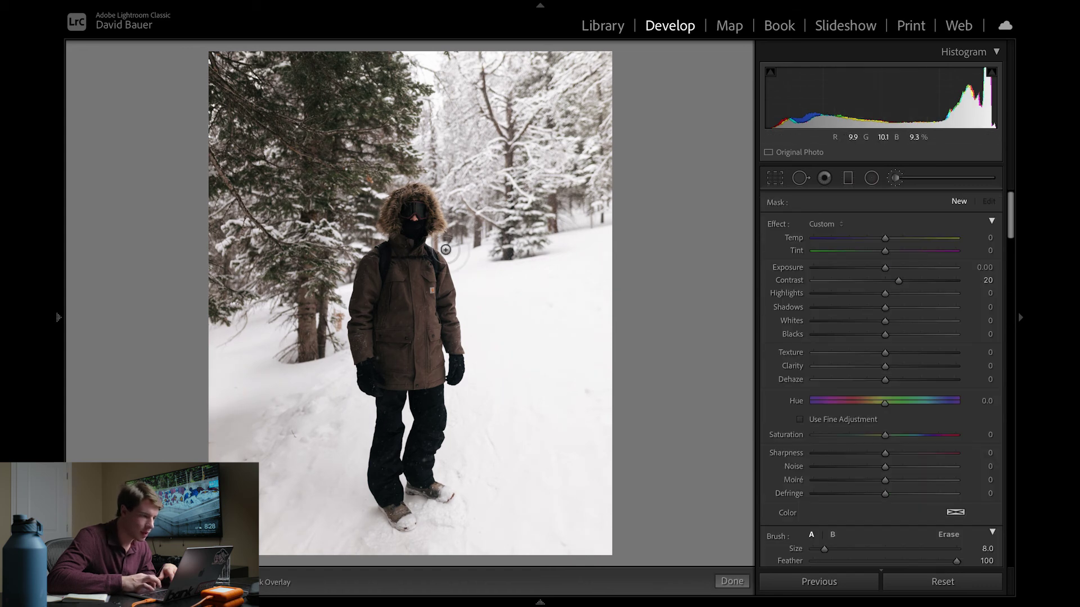
{"action": "scroll", "coordinate": [410, 226], "scroll_direction": "down", "scroll_amount": 2}
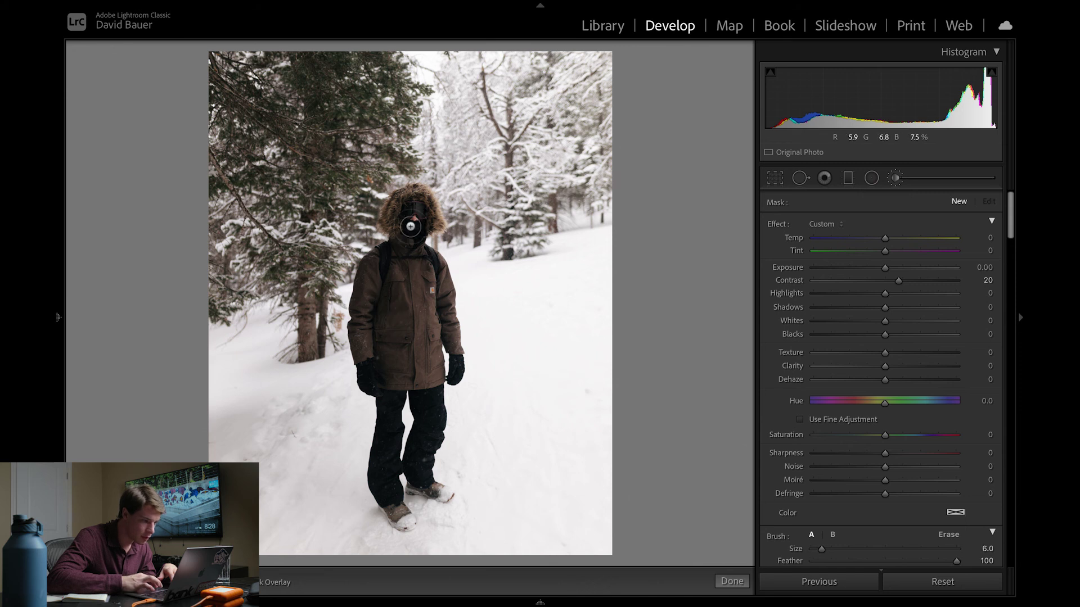
{"action": "left_click_drag", "start_coordinate": [411, 206], "coordinate": [428, 228]}
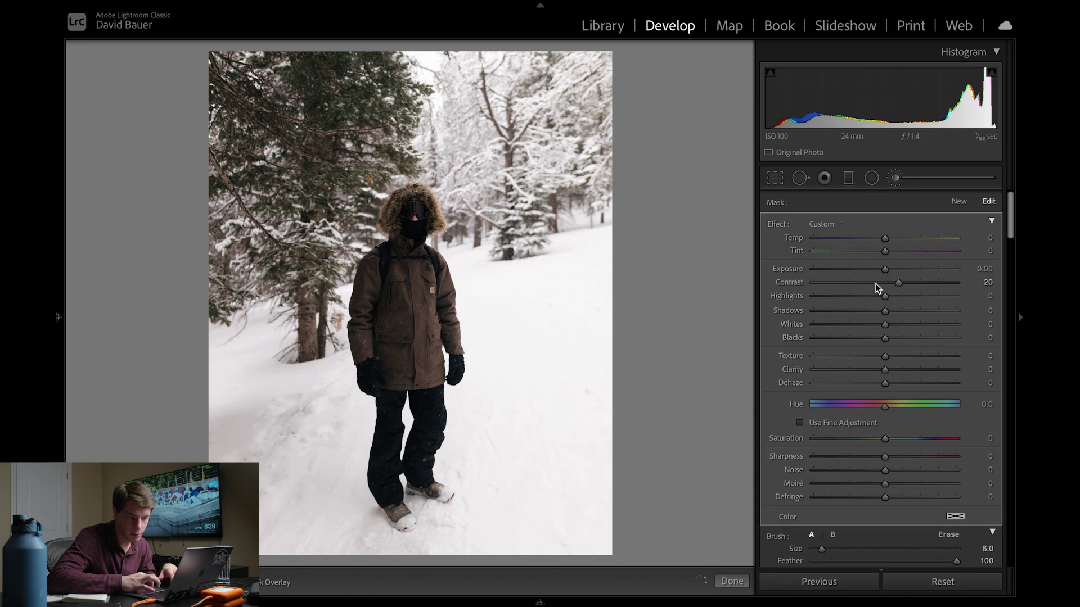
- Reset Contrast on the face and goggles brush mask, set its Exposure to 0.36, and finish the mask
{"action": "double_click", "coordinate": [898, 283]}
{"action": "left_click_drag", "start_coordinate": [887, 271], "coordinate": [889, 270]}
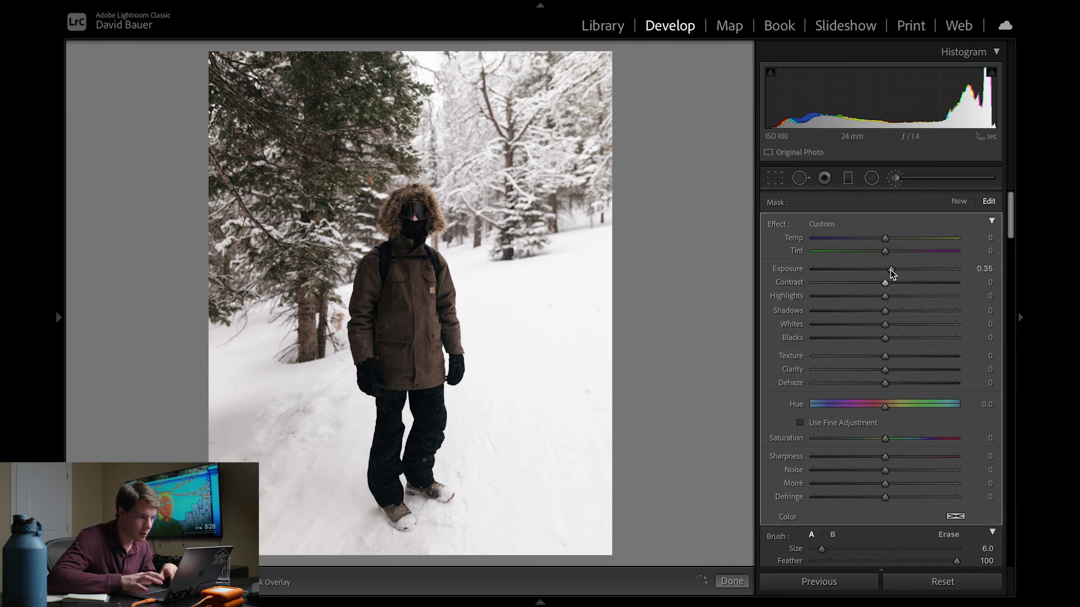
{"action": "key", "text": "k"}
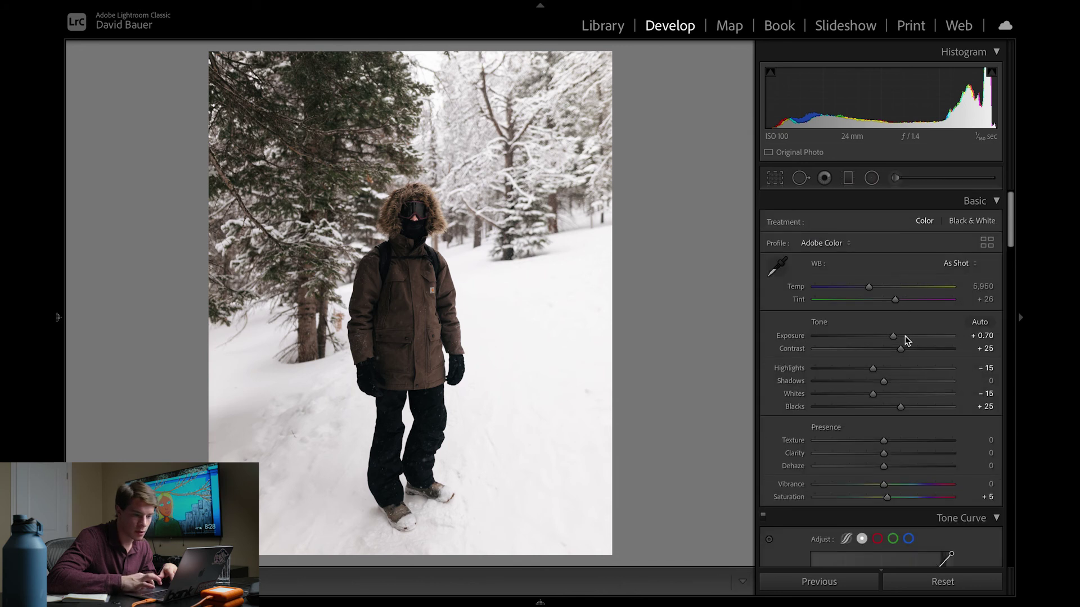
- Lower the snowy portrait's Blacks to +5
{"action": "left_click_drag", "start_coordinate": [899, 407], "coordinate": [891, 412]}
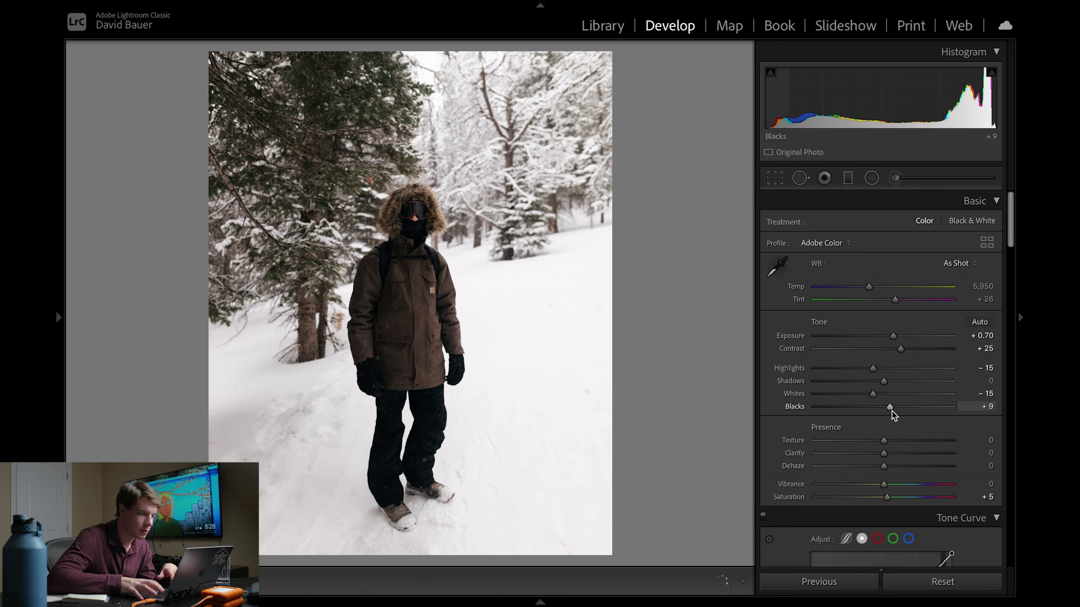
{"action": "left_click_drag", "start_coordinate": [892, 411], "coordinate": [888, 413]}
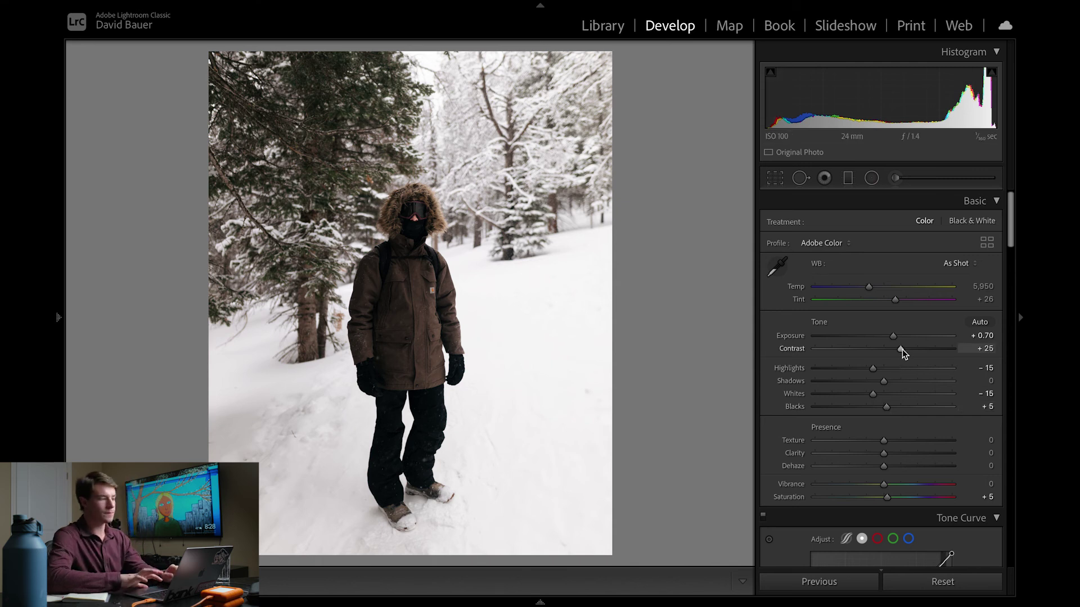
- Go to the next photo, the city street scene, auto-straighten it and fine-tune the crop angle to 0.48
{"action": "key", "text": "Right"}
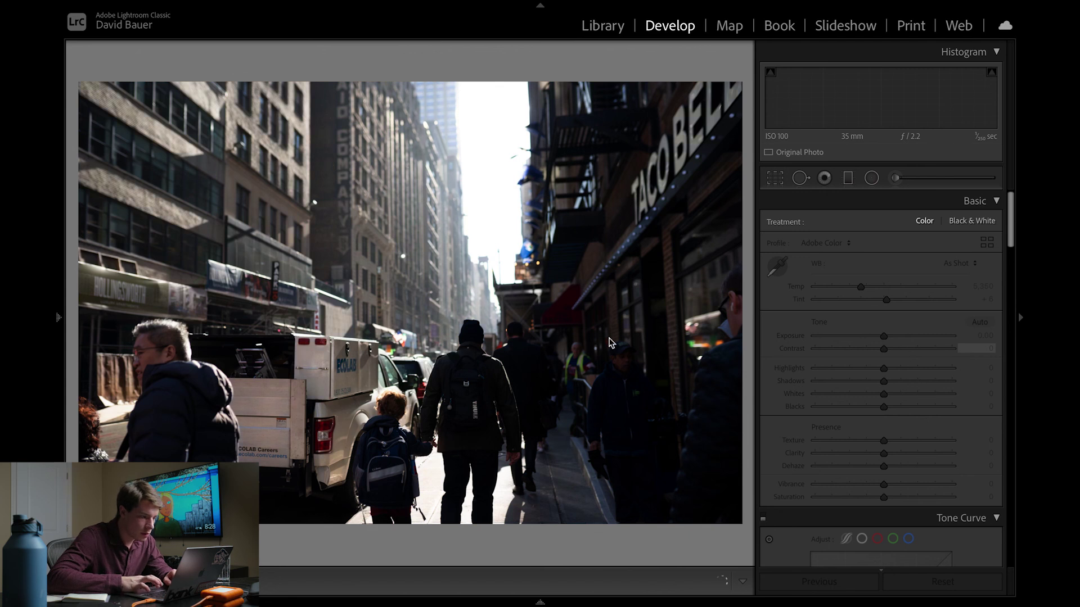
{"action": "left_click", "coordinate": [775, 179]}
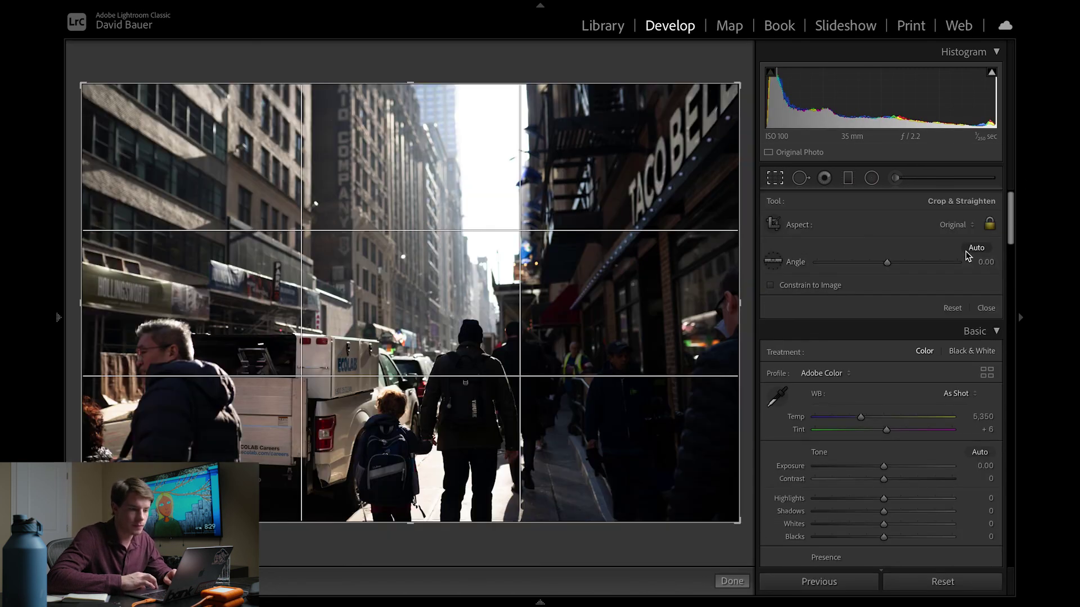
{"action": "left_click", "coordinate": [982, 249]}
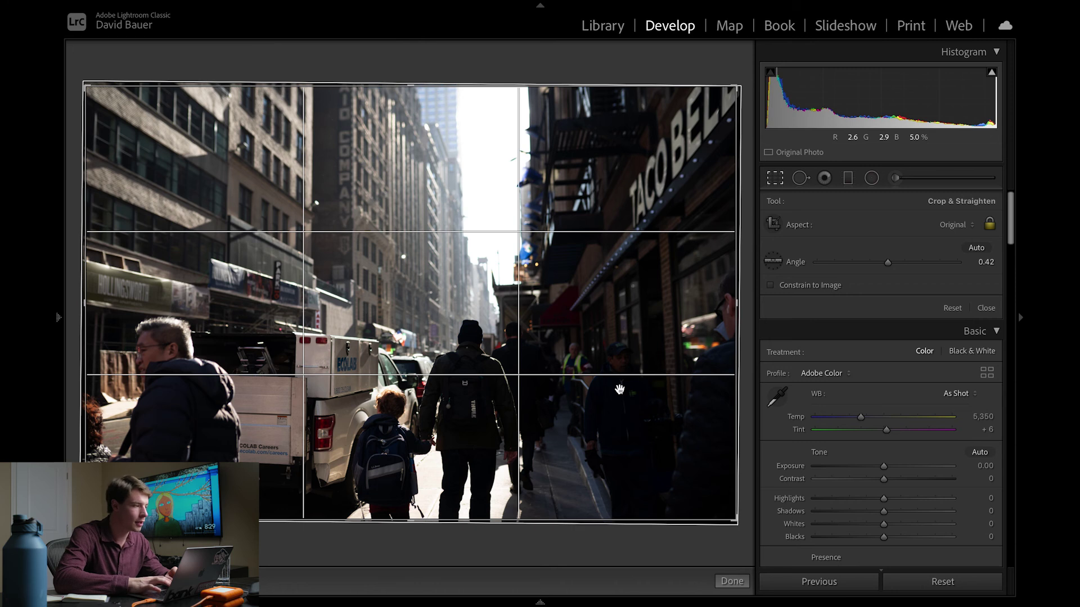
{"action": "key", "text": "i"}
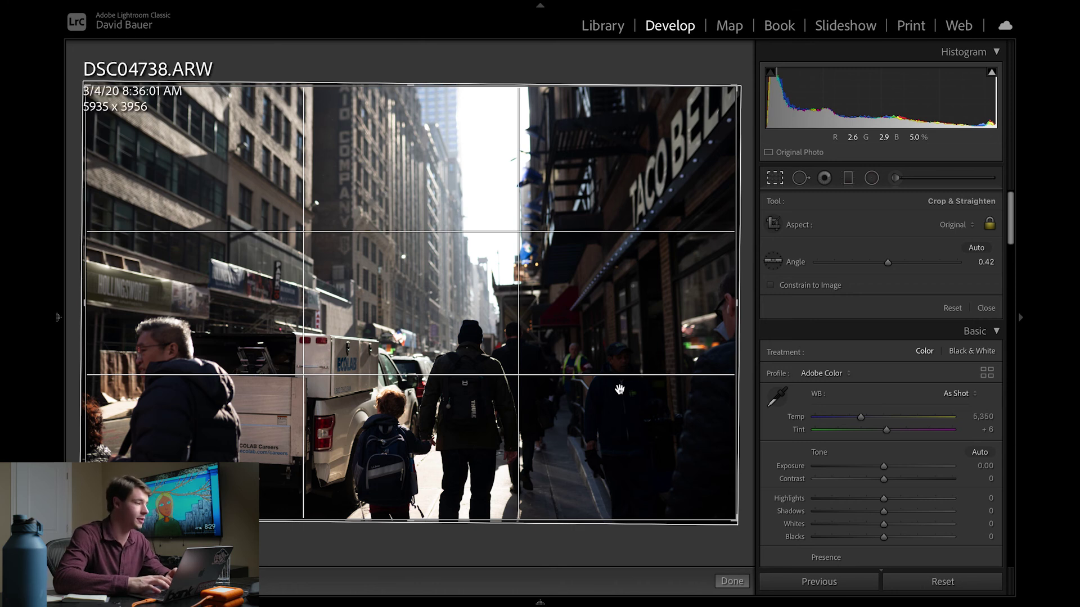
{"action": "key", "text": "i"}
{"action": "key", "text": "i"}
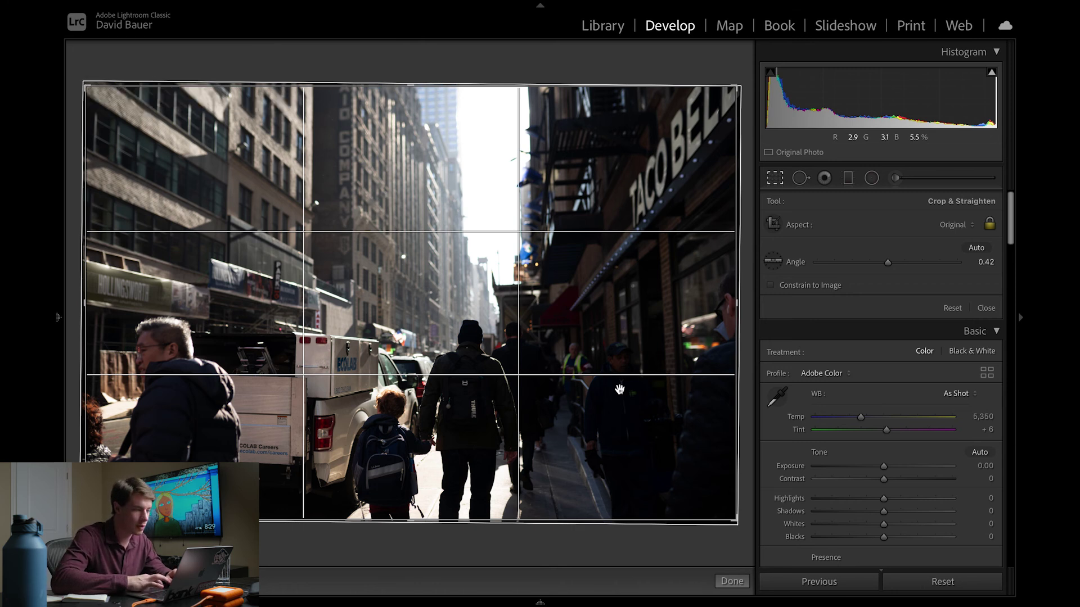
{"action": "left_click_drag", "start_coordinate": [378, 546], "coordinate": [376, 547]}
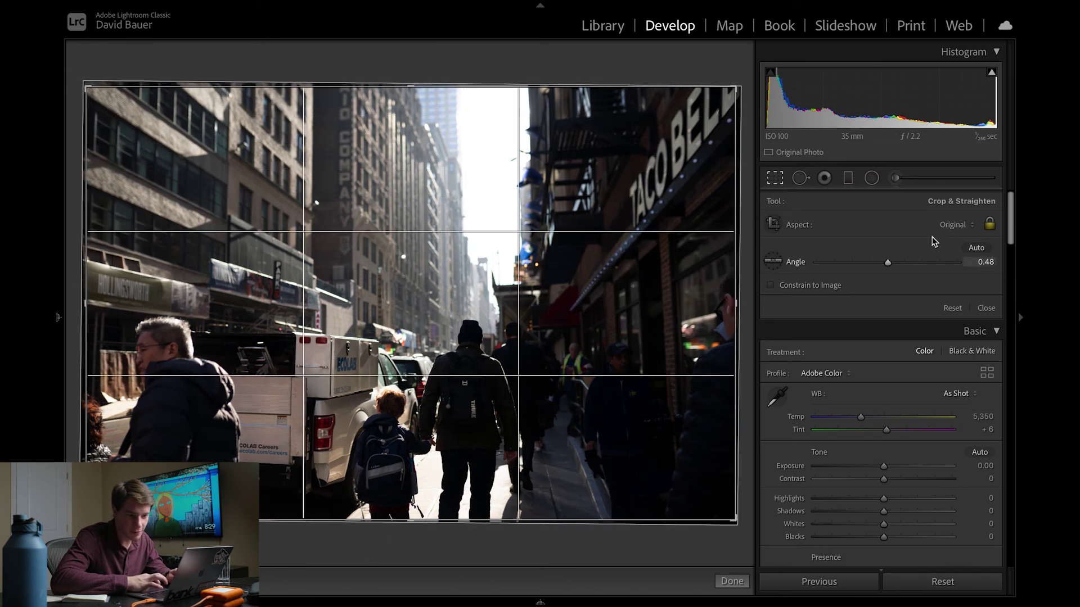
- Crop the street photo to a 16 x 9 aspect around the pedestrians with the angle at 0.44
{"action": "left_click", "coordinate": [956, 225]}
{"action": "left_click", "coordinate": [890, 336]}
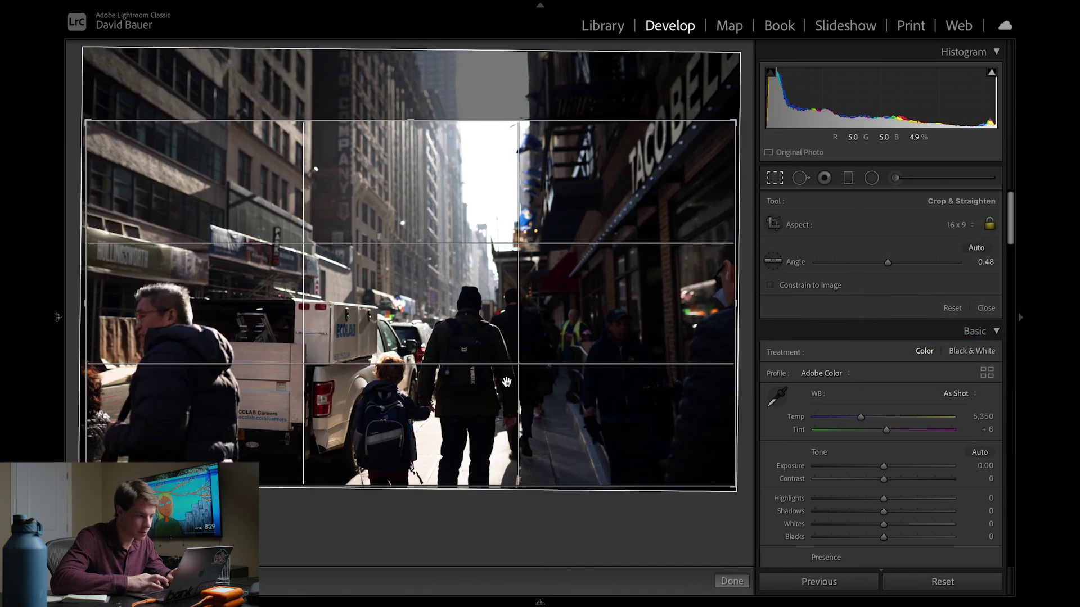
{"action": "left_click_drag", "start_coordinate": [432, 544], "coordinate": [429, 542]}
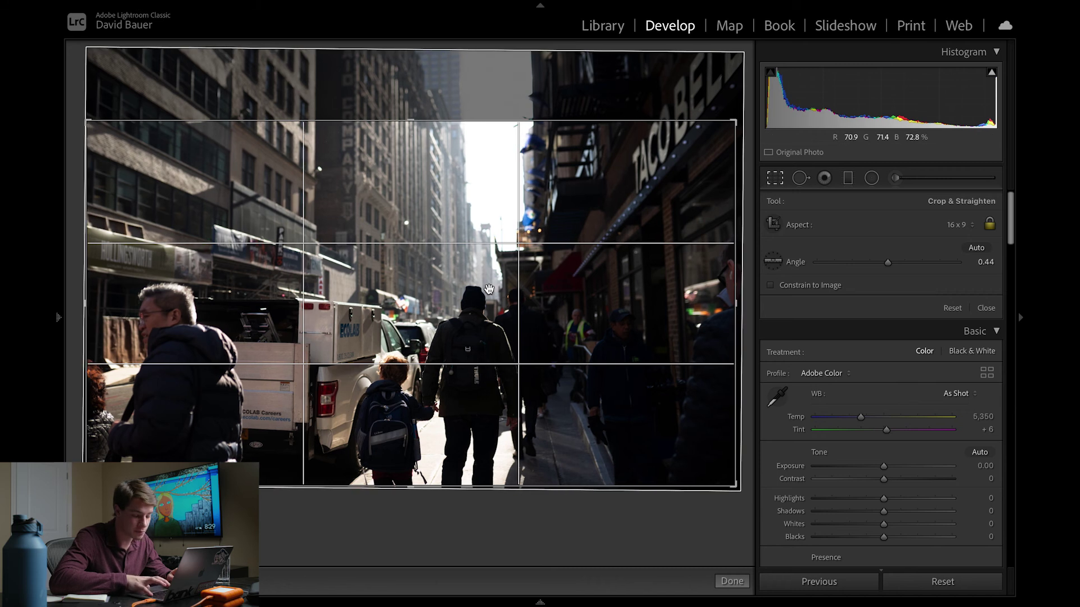
{"action": "key", "text": "Return"}
- Apply the NYC preset to the street photo and set Exposure to +0.40, checking it against the unedited version
{"action": "mouse_move", "coordinate": [56, 281]}
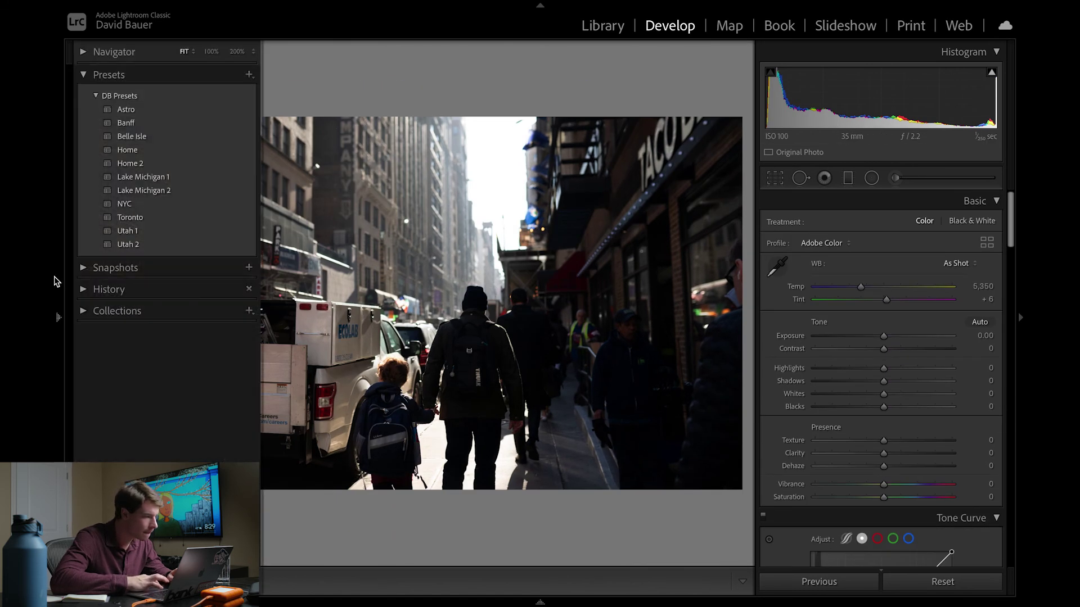
{"action": "left_click", "coordinate": [131, 203]}
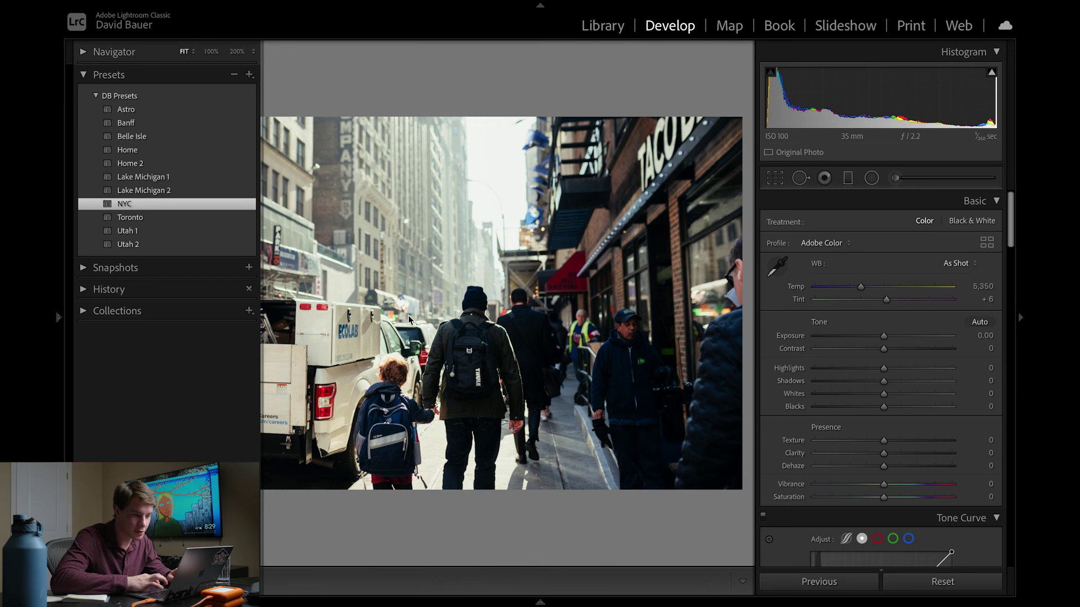
{"action": "left_click_drag", "start_coordinate": [899, 338], "coordinate": [889, 336]}
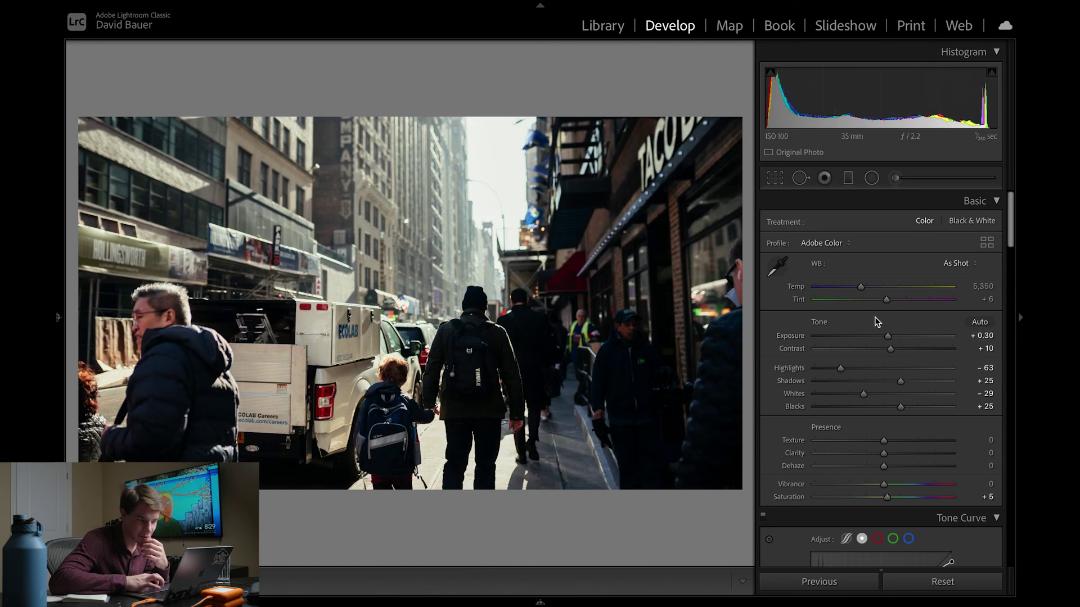
{"action": "left_click_drag", "start_coordinate": [903, 380], "coordinate": [902, 381]}
{"action": "left_click_drag", "start_coordinate": [887, 335], "coordinate": [887, 338]}
{"action": "key", "text": "backslash"}
{"action": "key", "text": "backslash"}
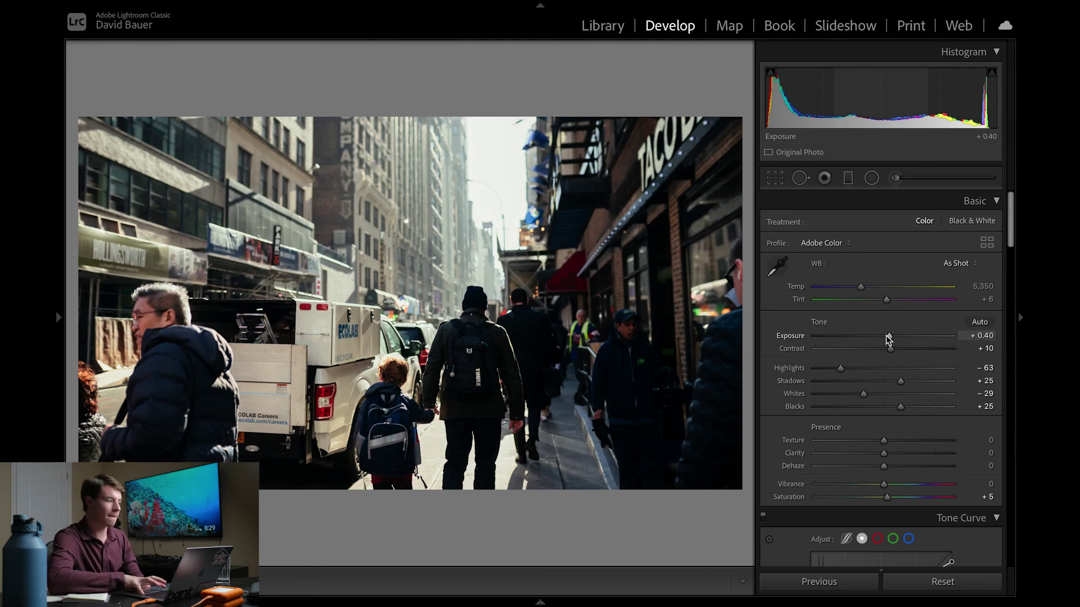
- Go to the next photo, the dalmatian-spotted dog and woman on the couch, and apply the Home preset
{"action": "key", "text": "Right"}
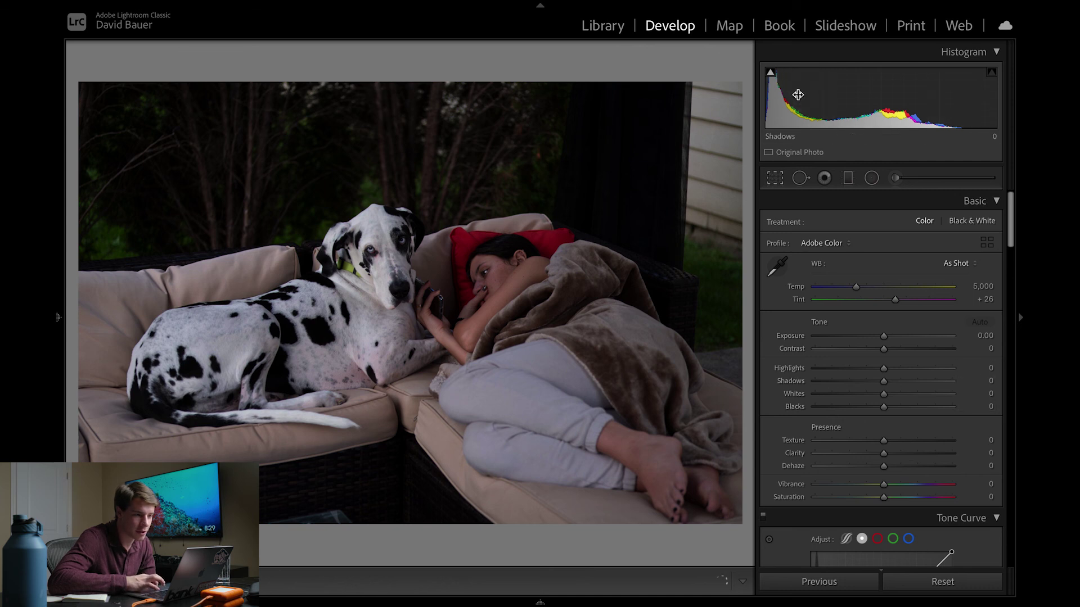
{"action": "mouse_move", "coordinate": [56, 316]}
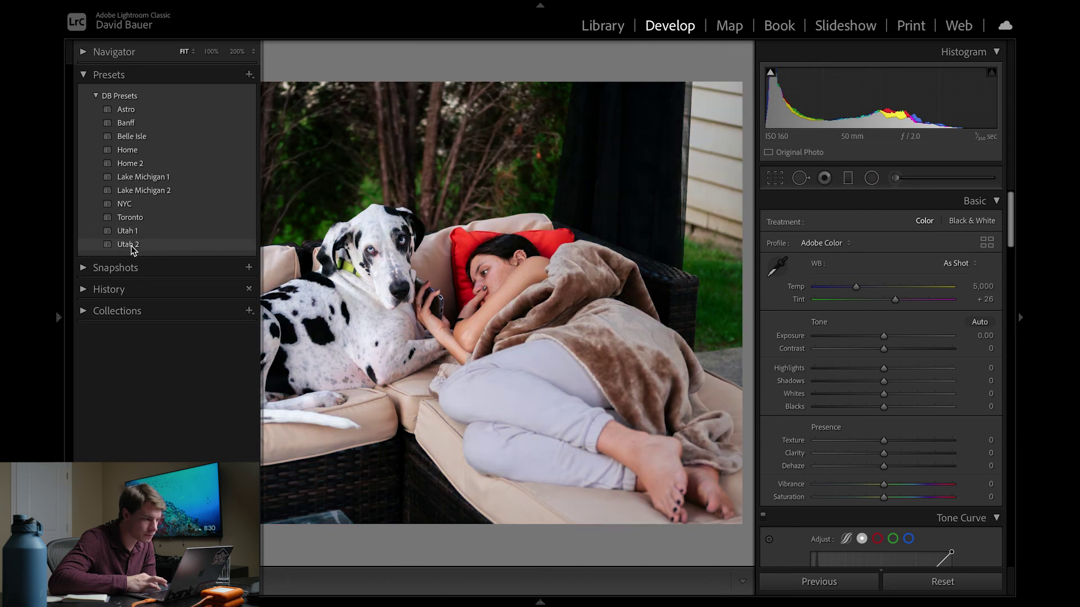
{"action": "left_click", "coordinate": [129, 149]}
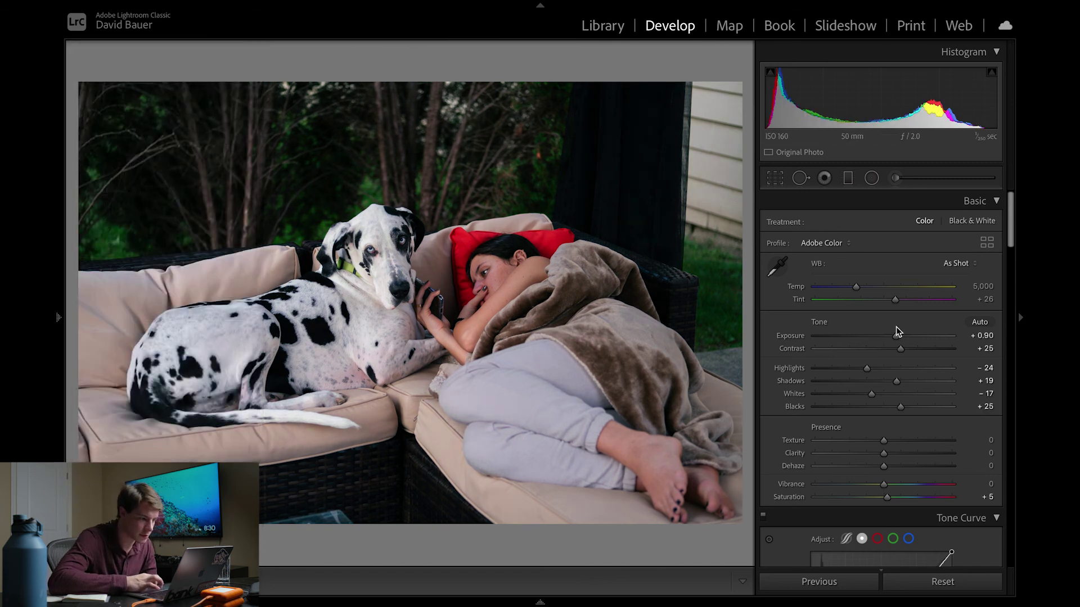
{"action": "mouse_move", "coordinate": [54, 332]}
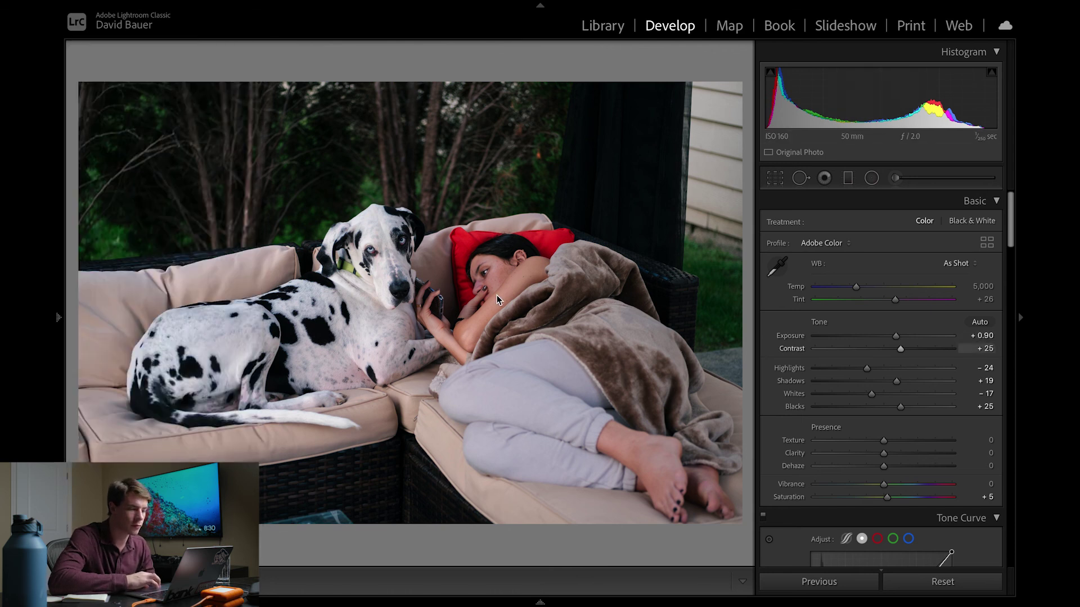
- Set the couch photo's Exposure to +1.25 and compare the result with the unedited version
{"action": "left_click_drag", "start_coordinate": [896, 336], "coordinate": [900, 338]}
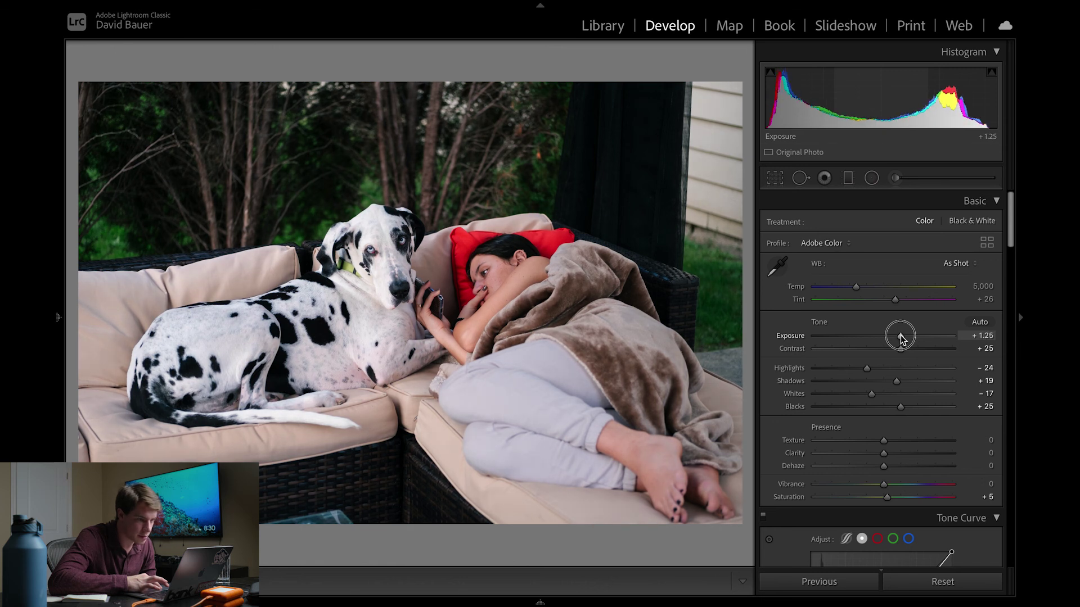
{"action": "key", "text": "backslash"}
{"action": "key", "text": "backslash"}
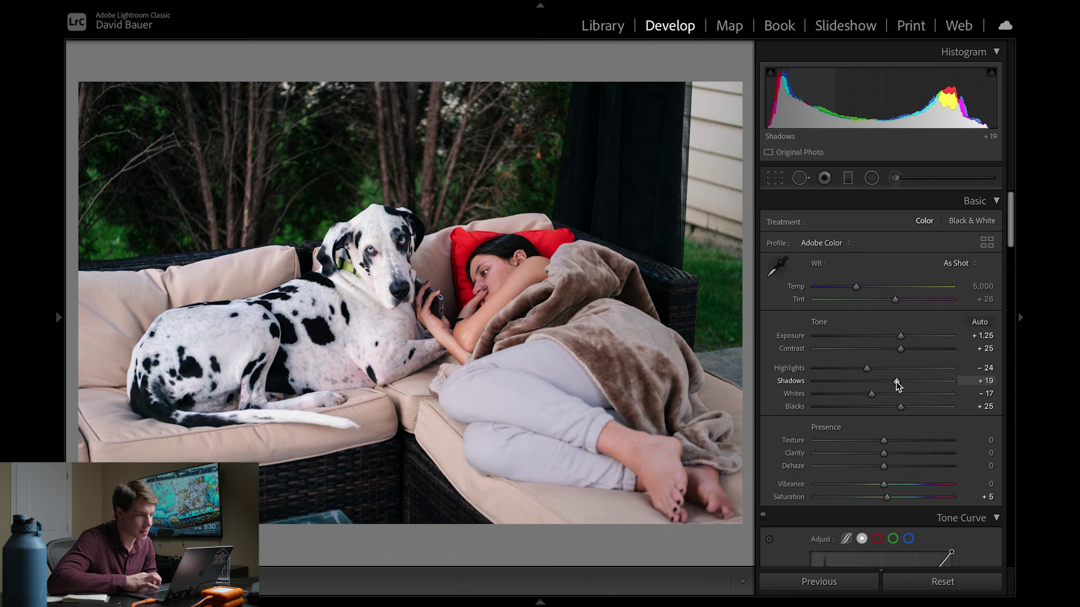
- Preview the other DB Presets on the couch photo
{"action": "mouse_move", "coordinate": [59, 318]}
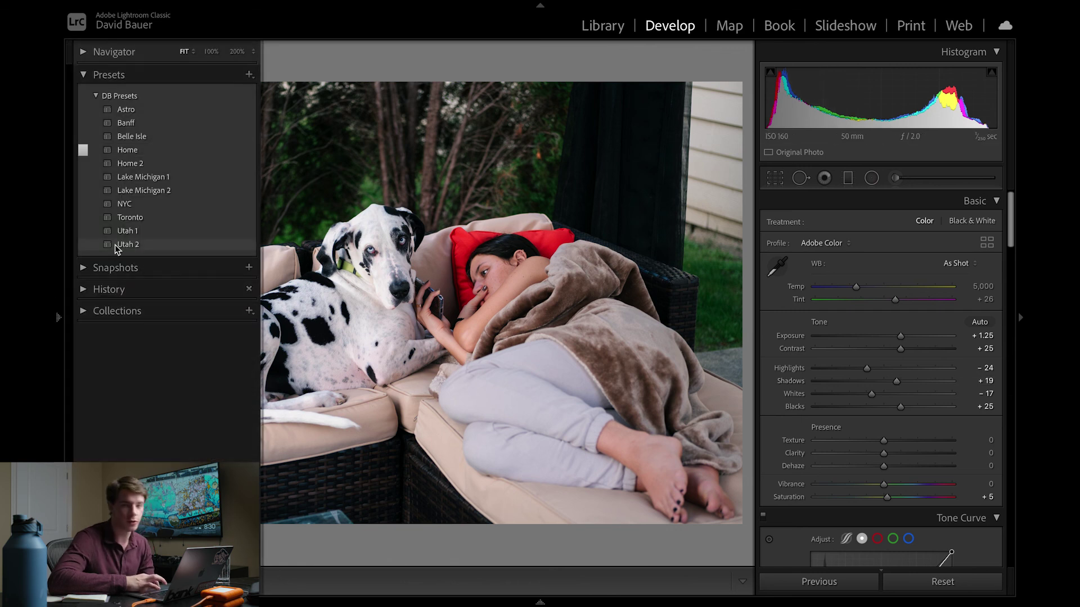